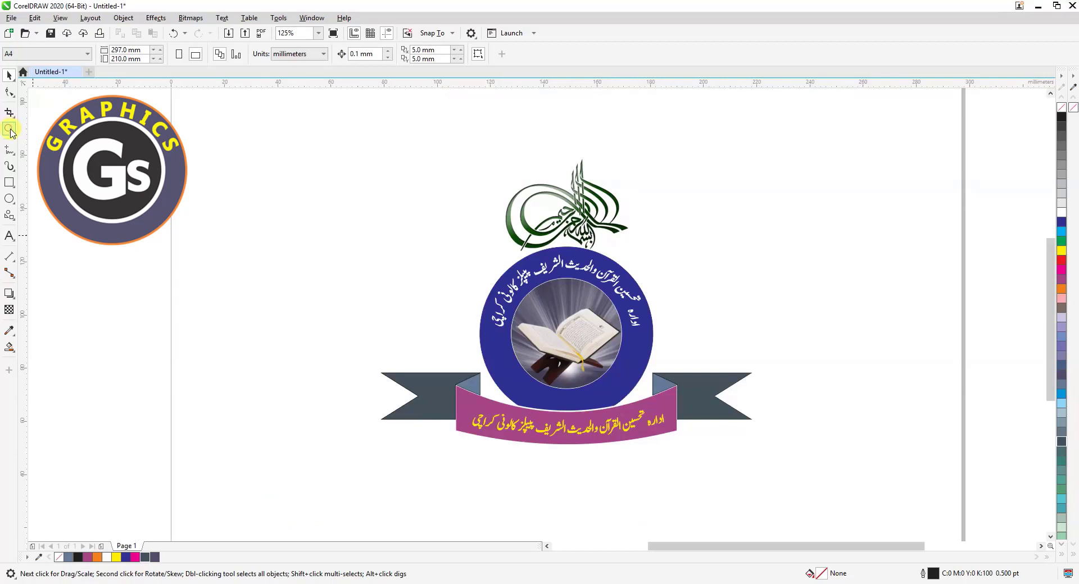
{"action": "left_click", "coordinate": [9, 128]}
{"action": "left_click_drag", "start_coordinate": [333, 111], "coordinate": [802, 514]}
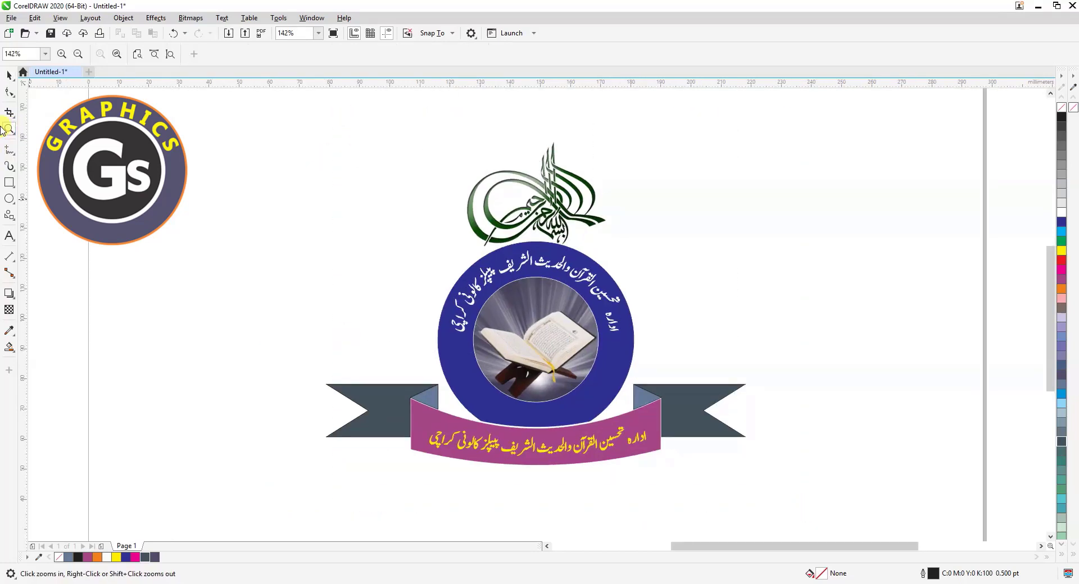
{"action": "left_click", "coordinate": [9, 75]}
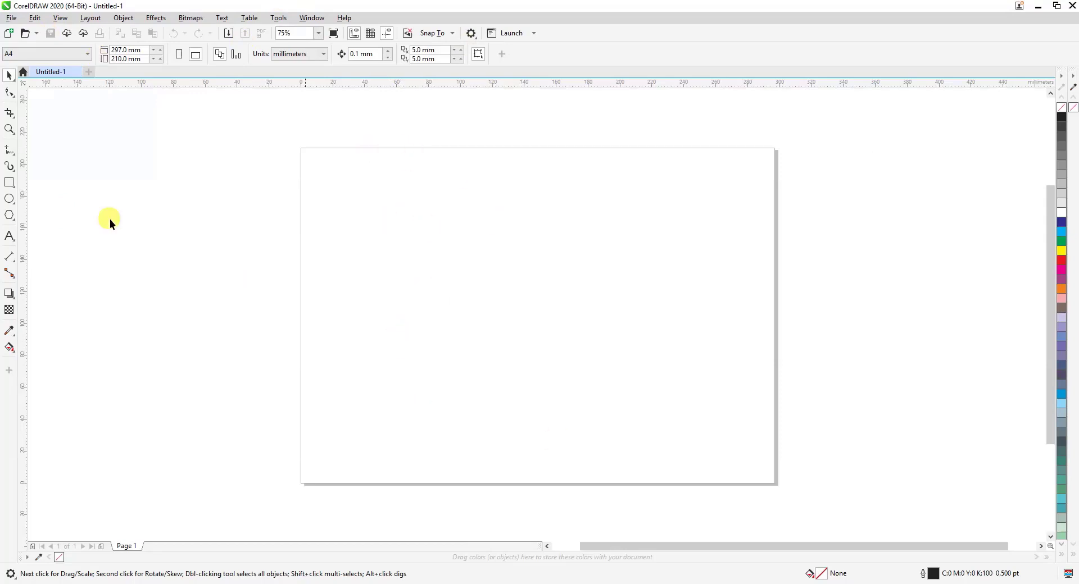
- Draw a folded ribbon banner from the common banner shapes, about 139 mm wide and 22 mm tall, in the middle of the page
{"action": "left_click", "coordinate": [9, 130]}
{"action": "left_click_drag", "start_coordinate": [167, 127], "coordinate": [795, 404]}
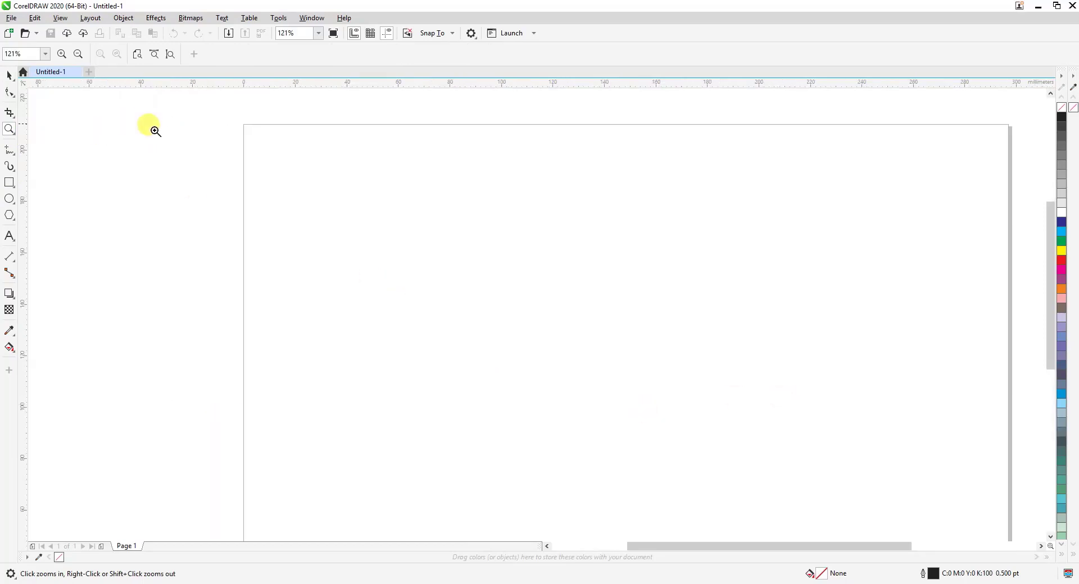
{"action": "left_click_drag", "start_coordinate": [159, 106], "coordinate": [1028, 342]}
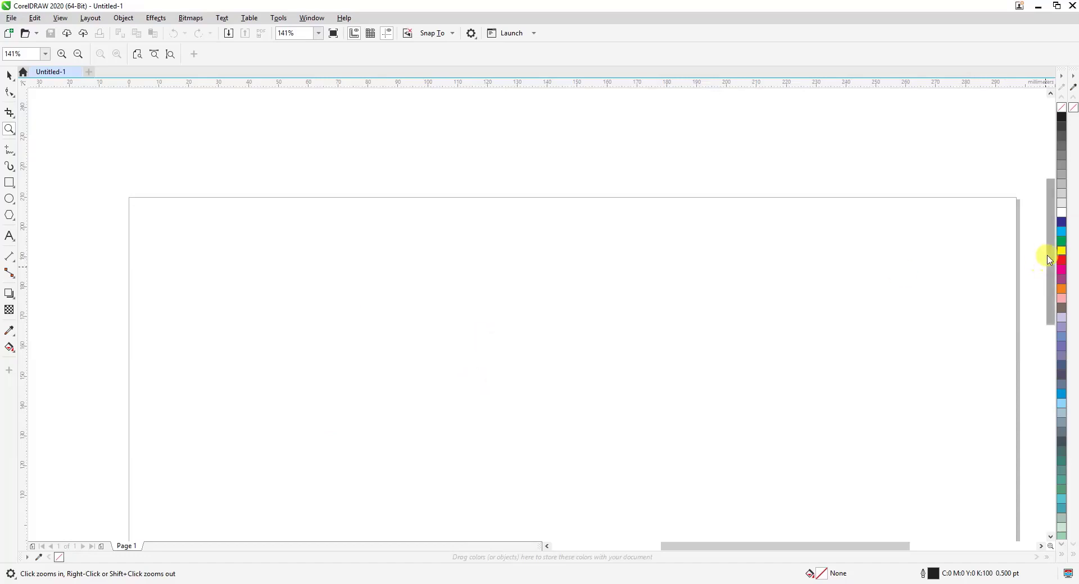
{"action": "left_click_drag", "start_coordinate": [1052, 260], "coordinate": [1050, 298]}
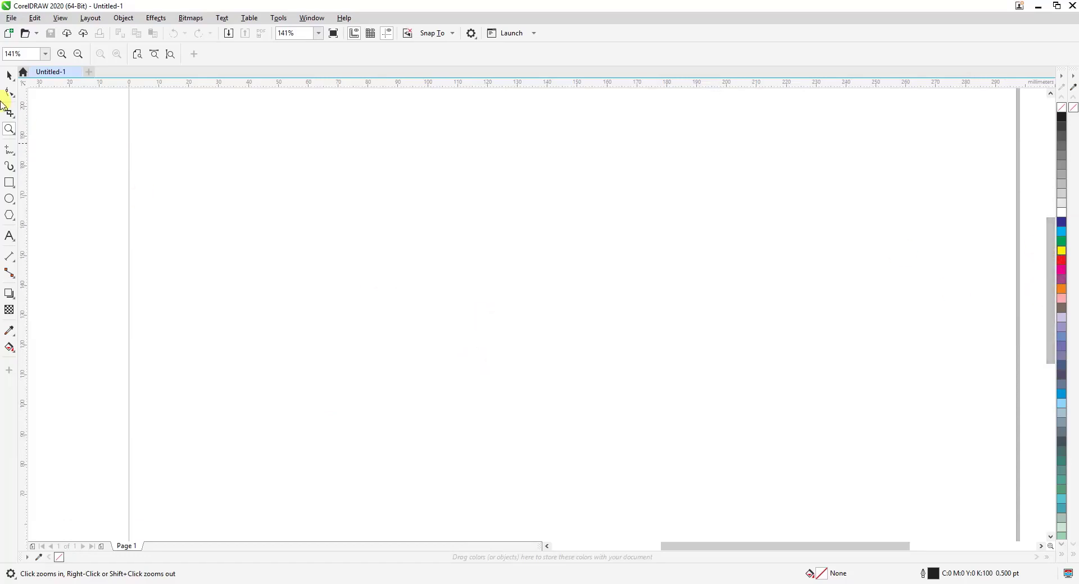
{"action": "left_click", "coordinate": [9, 76]}
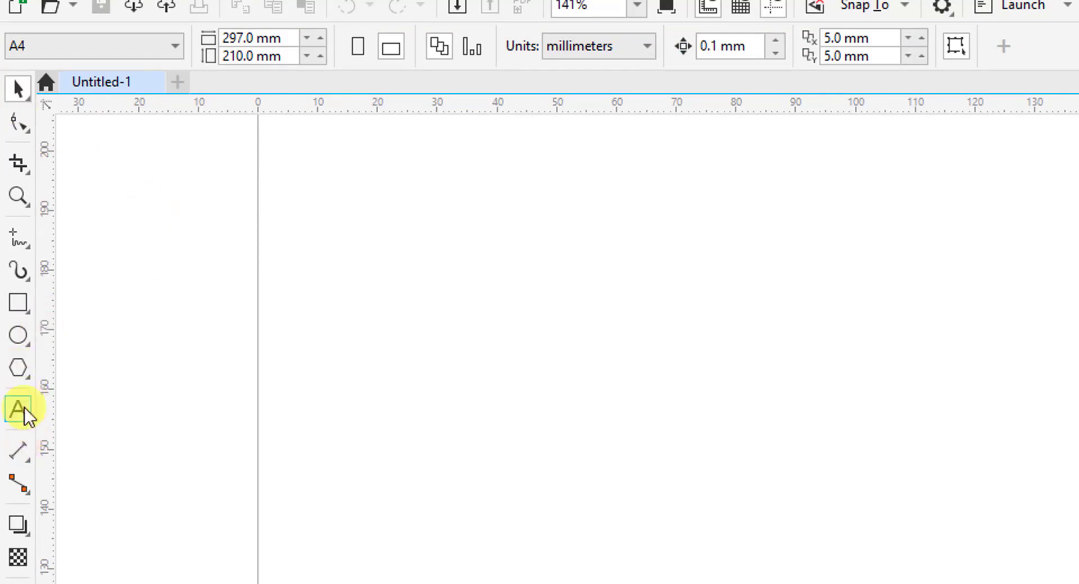
{"action": "left_click", "coordinate": [29, 376]}
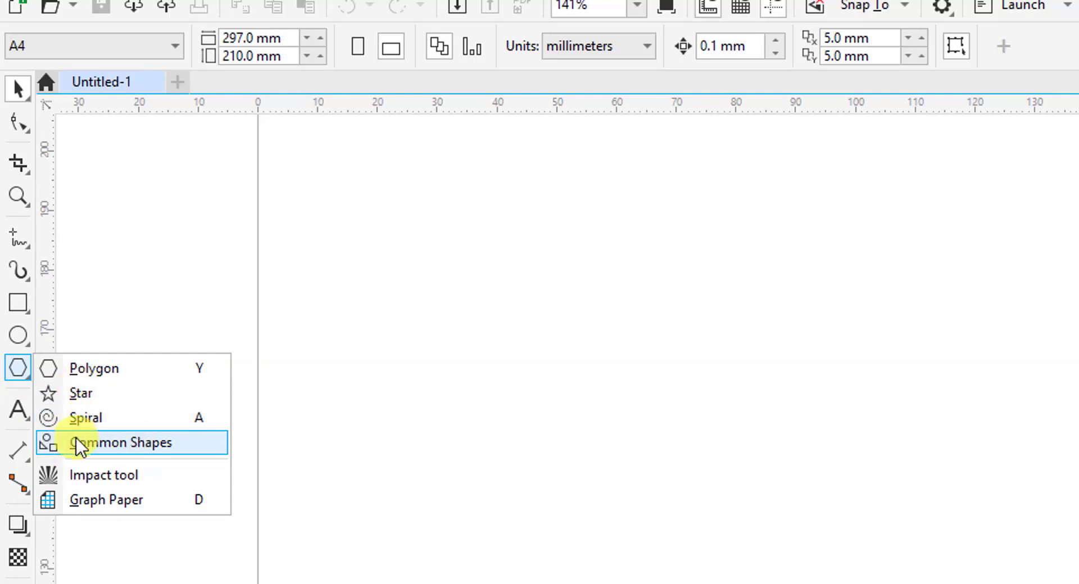
{"action": "left_click", "coordinate": [156, 443]}
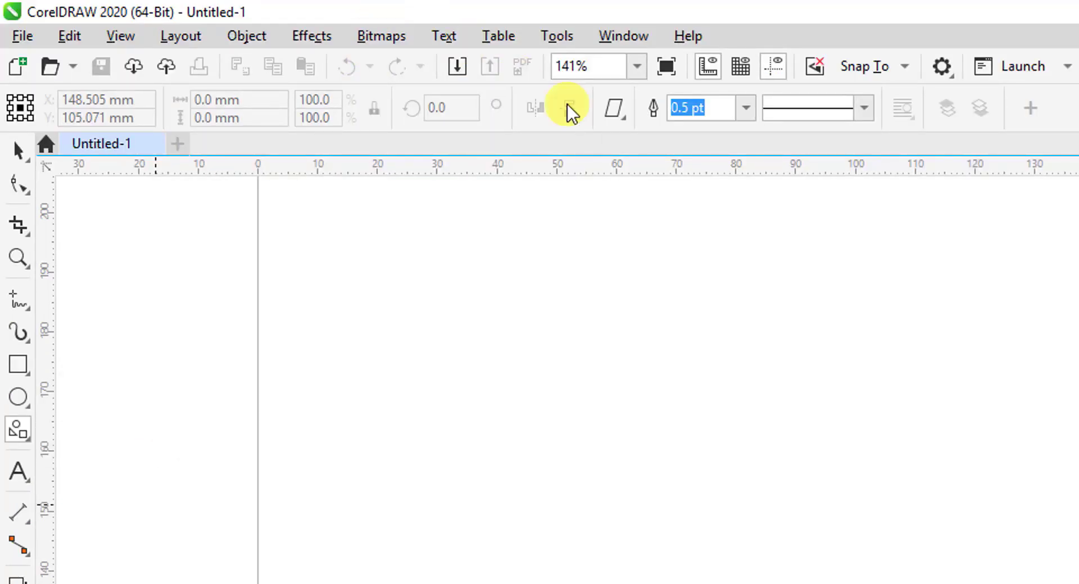
{"action": "left_click", "coordinate": [624, 117]}
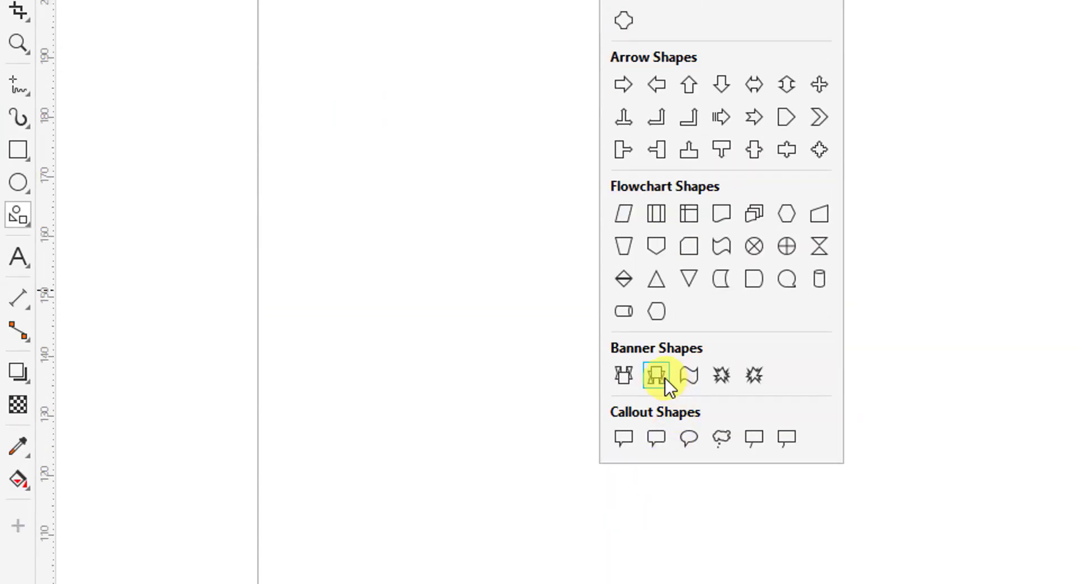
{"action": "left_click", "coordinate": [625, 376]}
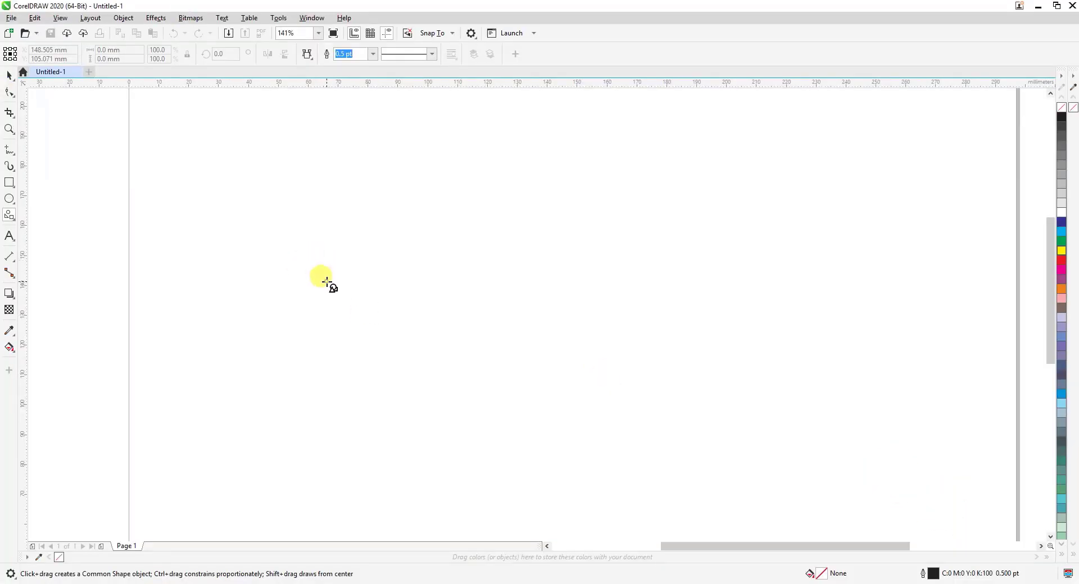
{"action": "left_click_drag", "start_coordinate": [326, 281], "coordinate": [739, 347]}
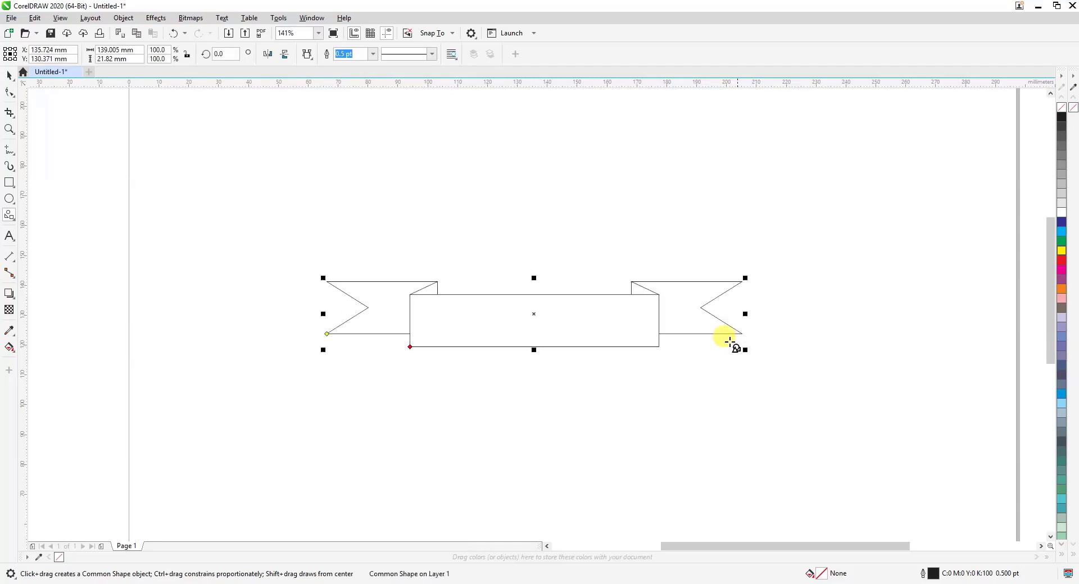
{"action": "left_click", "coordinate": [10, 75]}
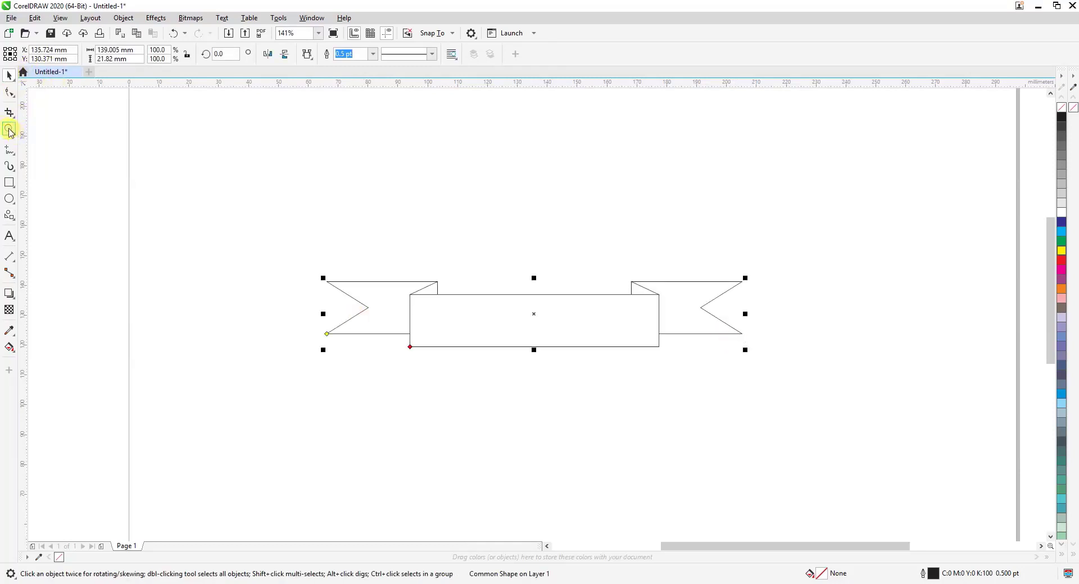
- Convert the ribbon banner shape to curves
{"action": "left_click", "coordinate": [9, 128]}
{"action": "left_click_drag", "start_coordinate": [259, 204], "coordinate": [786, 412]}
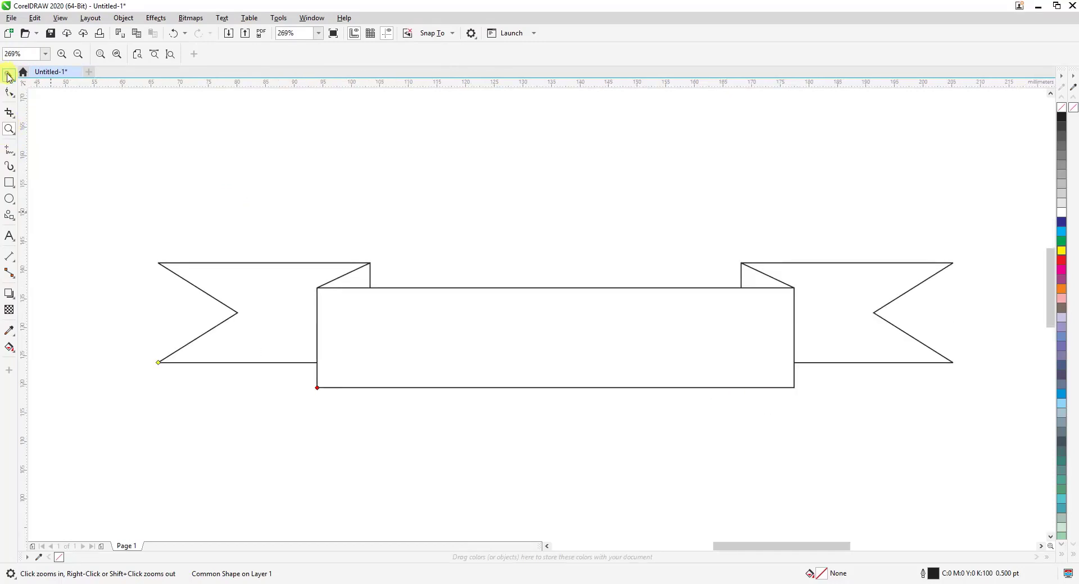
{"action": "left_click", "coordinate": [8, 75]}
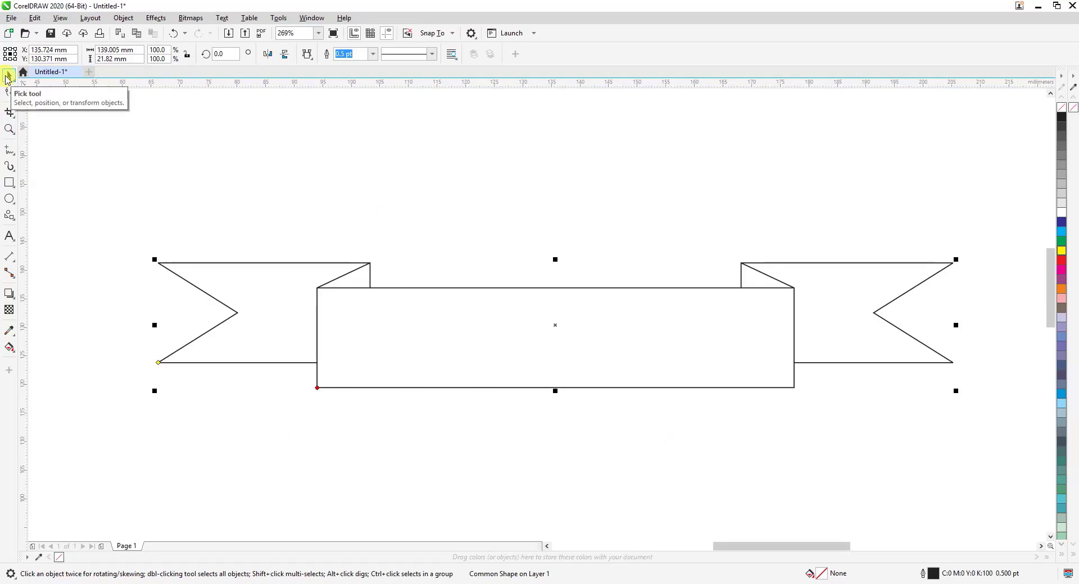
{"action": "right_click", "coordinate": [444, 309]}
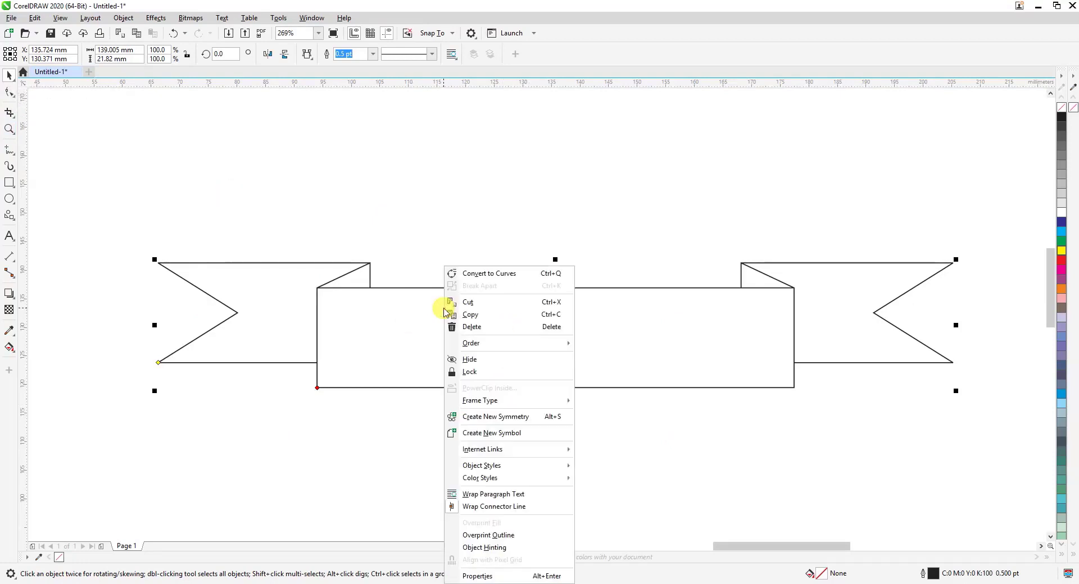
{"action": "left_click", "coordinate": [506, 274]}
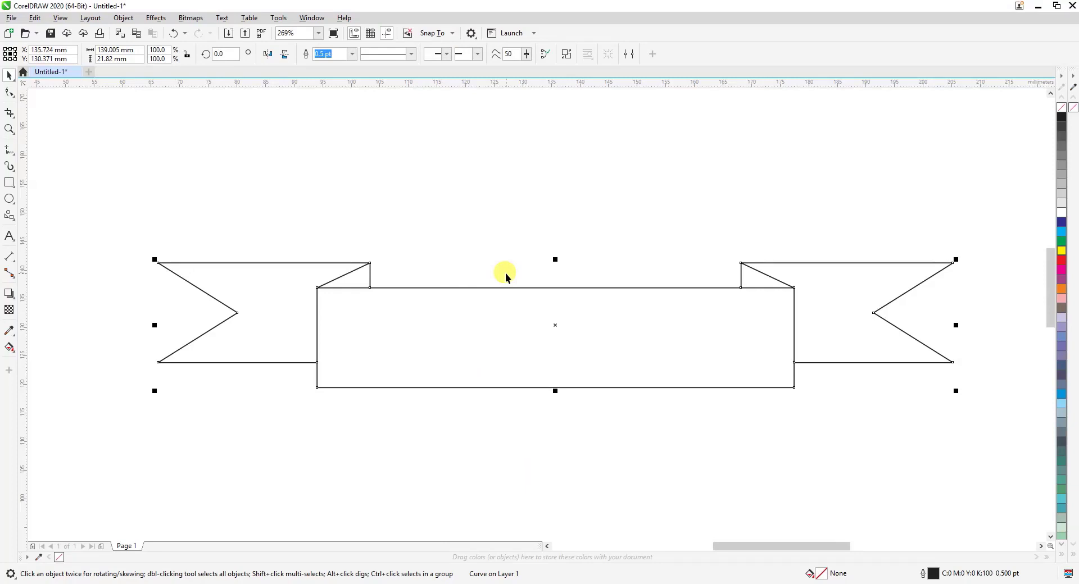
- Draw a circle about 32 mm across over the banner's upper edge and stretch it symmetrically into an ellipse about 80 mm wide
{"action": "left_click", "coordinate": [9, 200]}
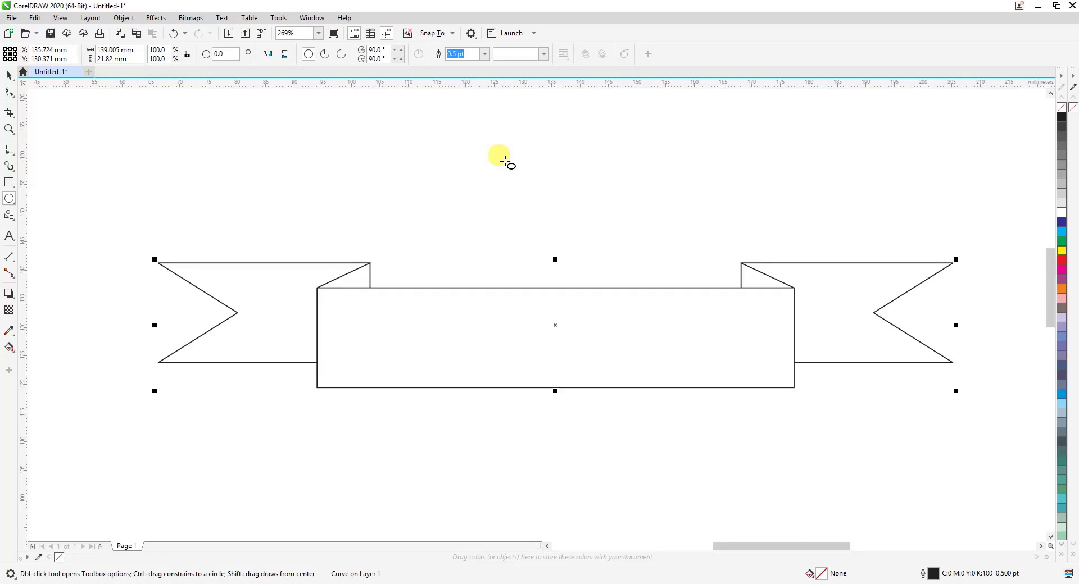
{"action": "left_click_drag", "start_coordinate": [464, 130], "coordinate": [631, 313]}
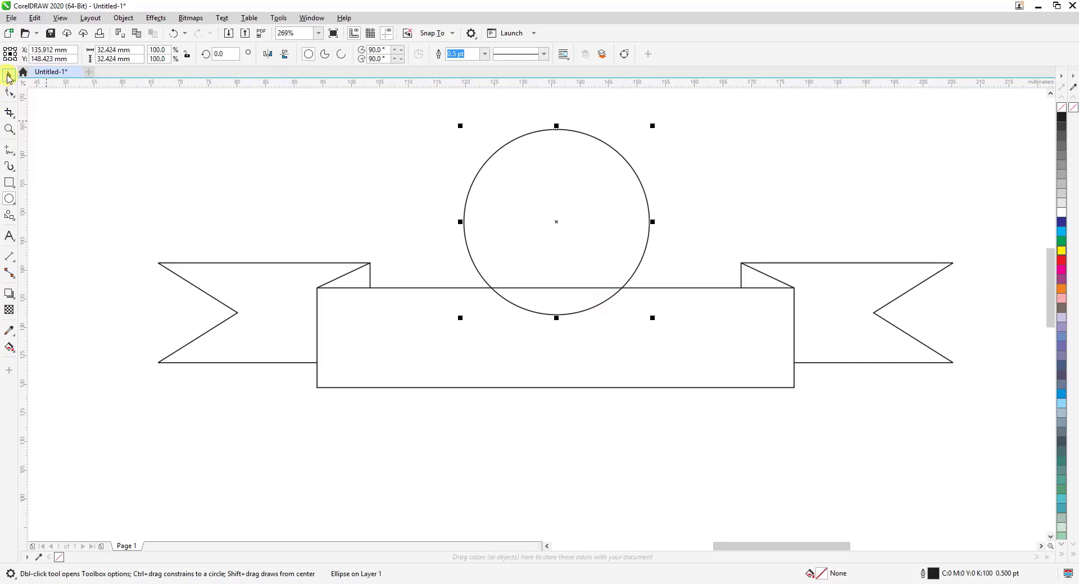
{"action": "left_click", "coordinate": [8, 76]}
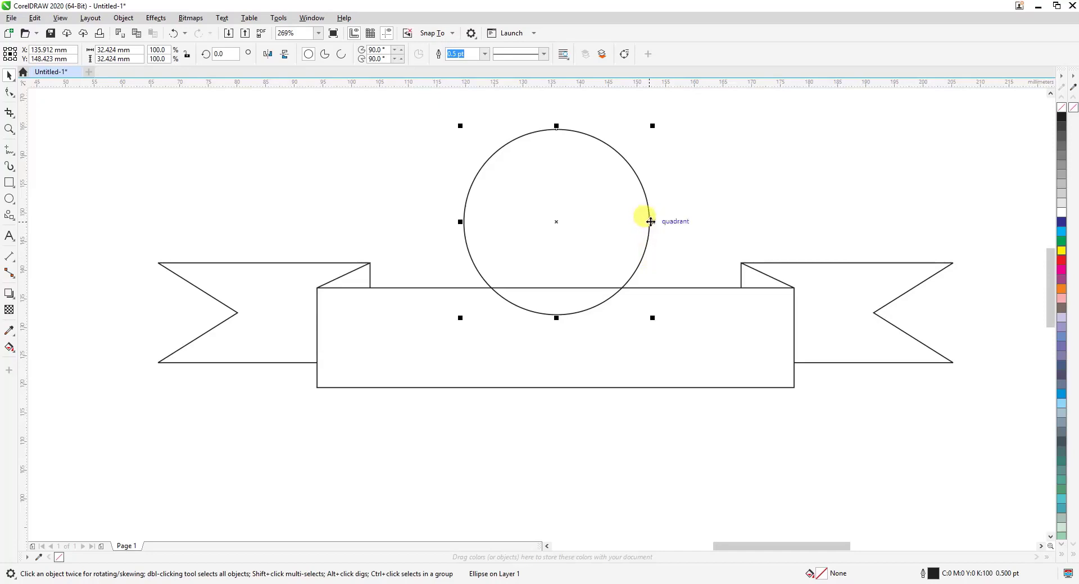
{"action": "left_click_drag", "start_coordinate": [651, 222], "coordinate": [790, 243]}
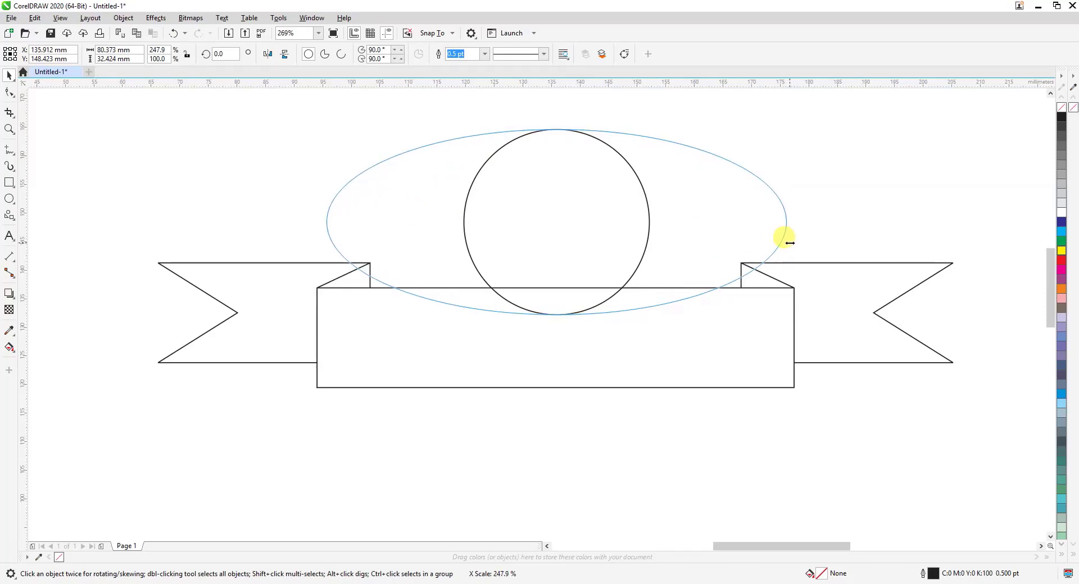
{"action": "left_click_drag", "start_coordinate": [790, 243], "coordinate": [788, 243]}
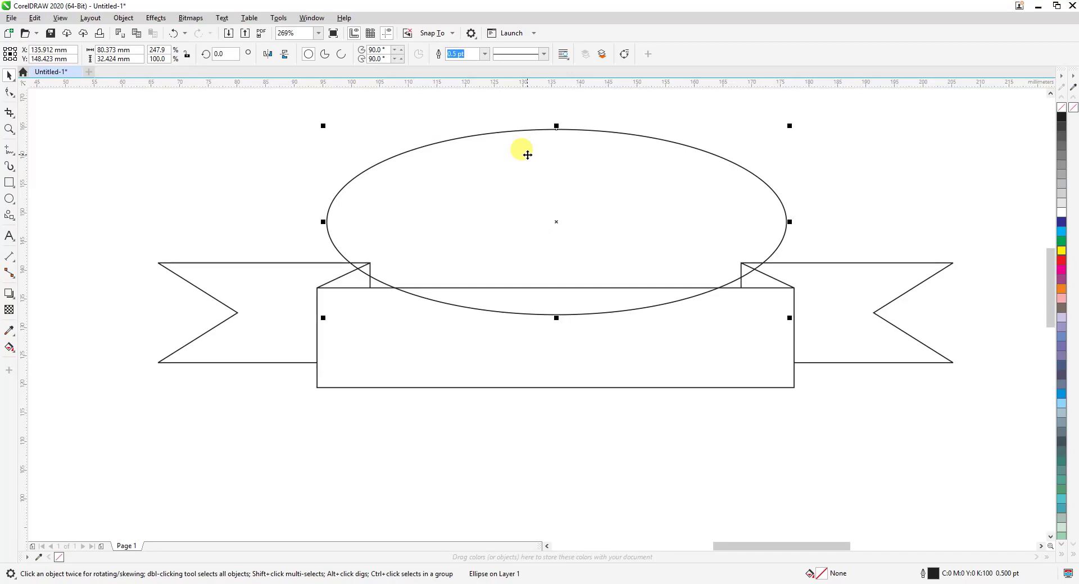
- Align the ellipse with the banner, centred horizontally and flush with the banner's bottom edge
{"action": "left_click", "coordinate": [319, 386], "text": "shift"}
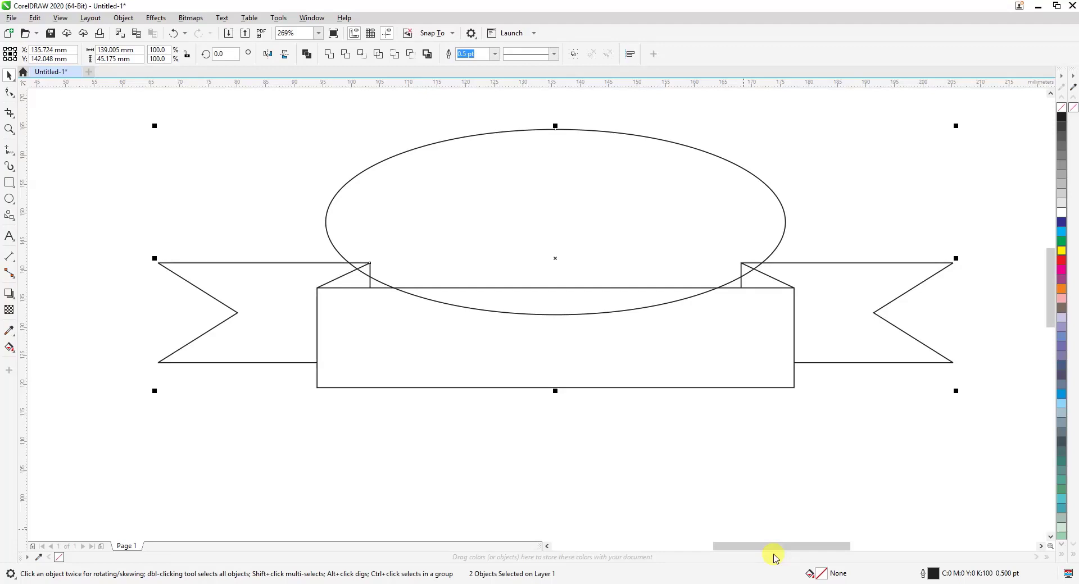
{"action": "key", "text": "b"}
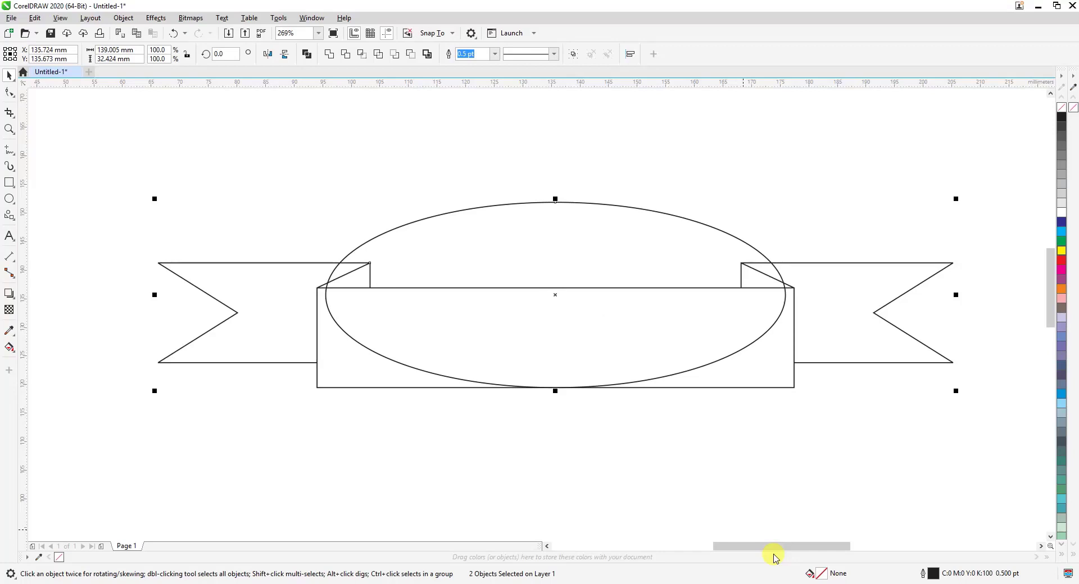
{"action": "left_click", "coordinate": [291, 165]}
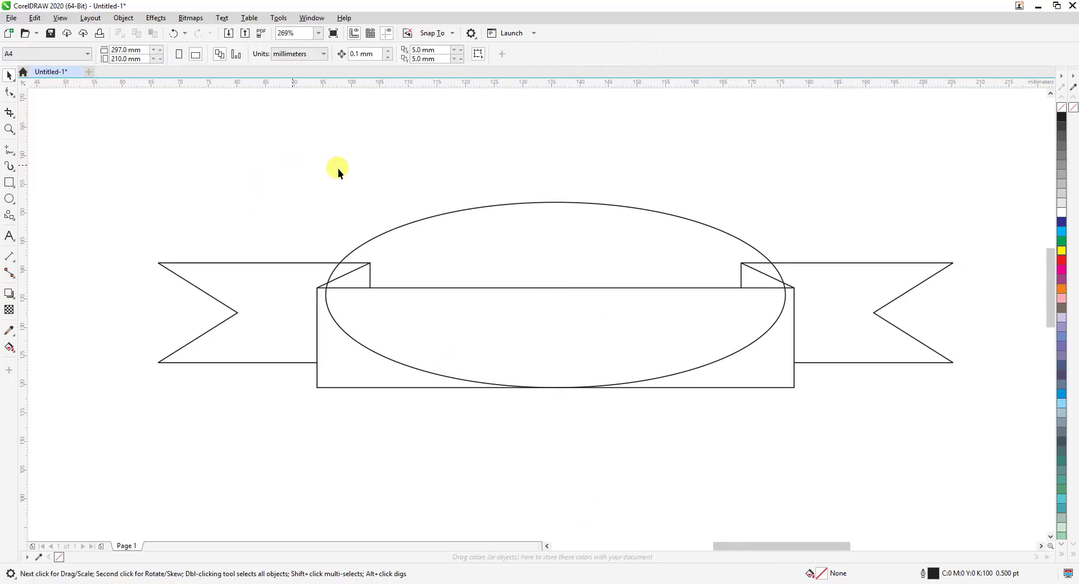
- Nudge the ellipse straight down about 5.4 mm so its lower arc hangs below the banner's bottom edge
{"action": "left_click", "coordinate": [499, 204]}
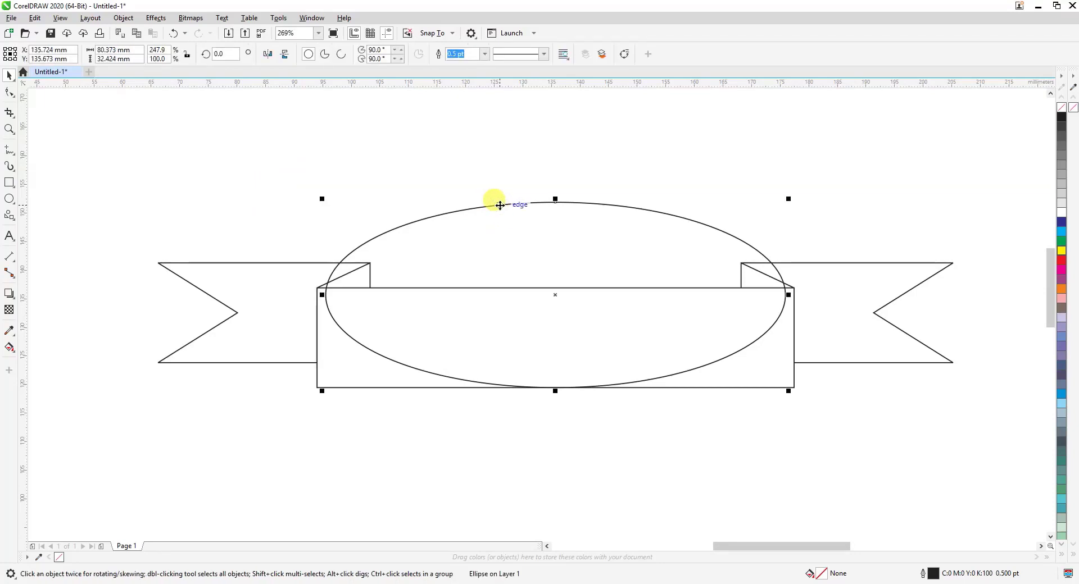
{"action": "key", "text": "Down"}
{"action": "key", "text": "Down"}
{"action": "key", "text": "Down"}
{"action": "key", "text": "Down"}
{"action": "key", "text": "Down"}
{"action": "key", "text": "Down"}
{"action": "key", "text": "Down"}
{"action": "key", "text": "Down"}
{"action": "key", "text": "Down"}
{"action": "key", "text": "Down"}
{"action": "key", "text": "Down"}
{"action": "key", "text": "Down"}
{"action": "key", "text": "Down"}
{"action": "key", "text": "Down"}
{"action": "key", "text": "Down"}
{"action": "key", "text": "Down"}
{"action": "key", "text": "Down"}
{"action": "key", "text": "Down"}
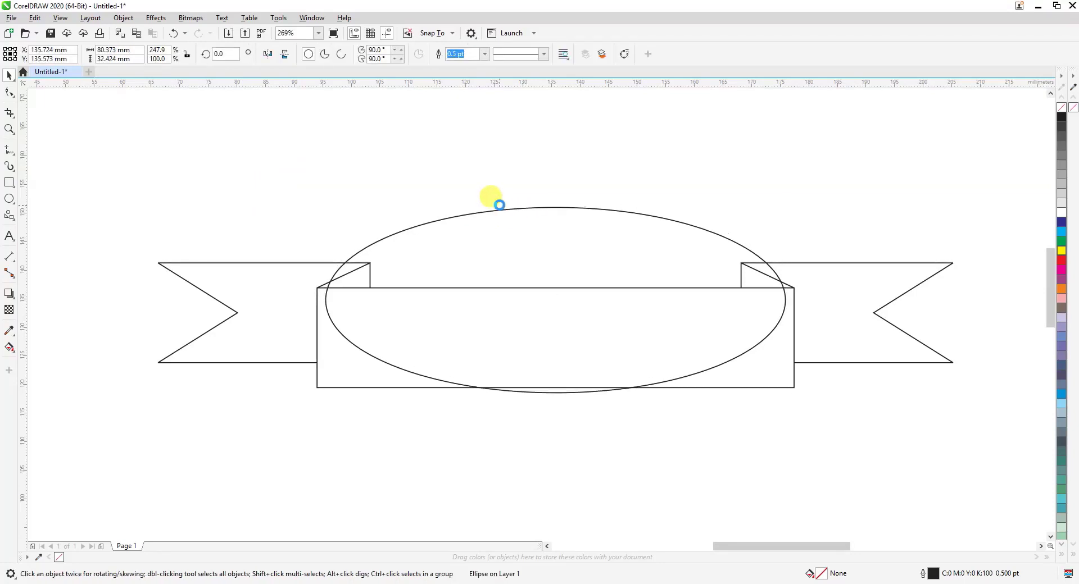
{"action": "key", "text": "Down"}
{"action": "key", "text": "Down"}
{"action": "key", "text": "Down"}
{"action": "key", "text": "Down"}
{"action": "key", "text": "Down"}
{"action": "key", "text": "Down"}
{"action": "key", "text": "Down"}
{"action": "key", "text": "Down"}
{"action": "key", "text": "Down"}
{"action": "key", "text": "Down"}
{"action": "key", "text": "Down"}
{"action": "key", "text": "Down"}
{"action": "key", "text": "Down"}
{"action": "key", "text": "Down"}
{"action": "key", "text": "Down"}
{"action": "key", "text": "Down"}
{"action": "key", "text": "Down"}
{"action": "key", "text": "Down"}
{"action": "key", "text": "Down"}
{"action": "key", "text": "Down"}
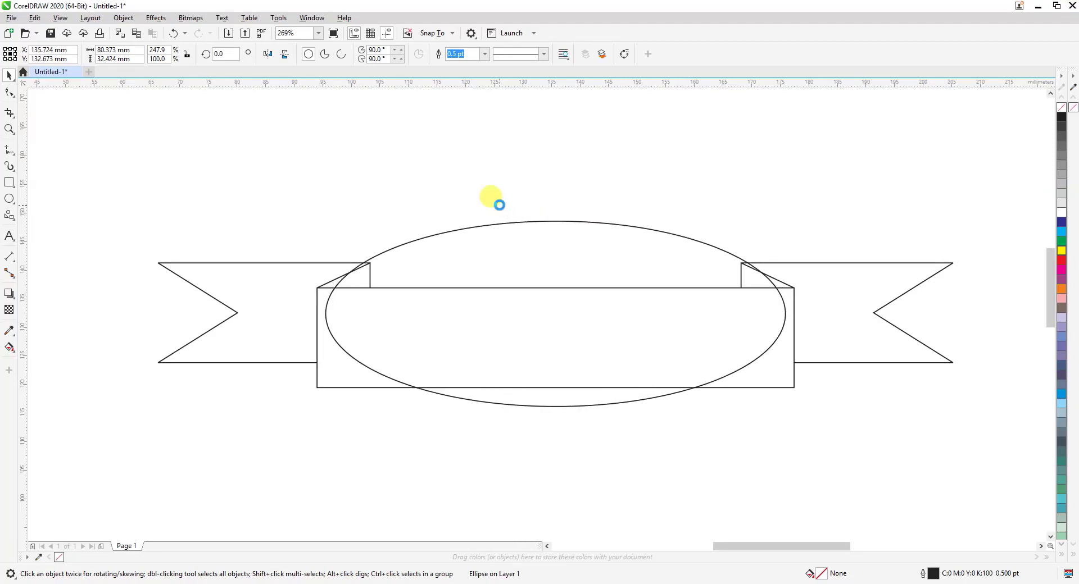
{"action": "key", "text": "Down"}
{"action": "key", "text": "Down"}
{"action": "key", "text": "Down"}
{"action": "key", "text": "Down"}
{"action": "key", "text": "Down"}
{"action": "key", "text": "Down"}
{"action": "key", "text": "Down"}
{"action": "key", "text": "Down"}
{"action": "key", "text": "Down"}
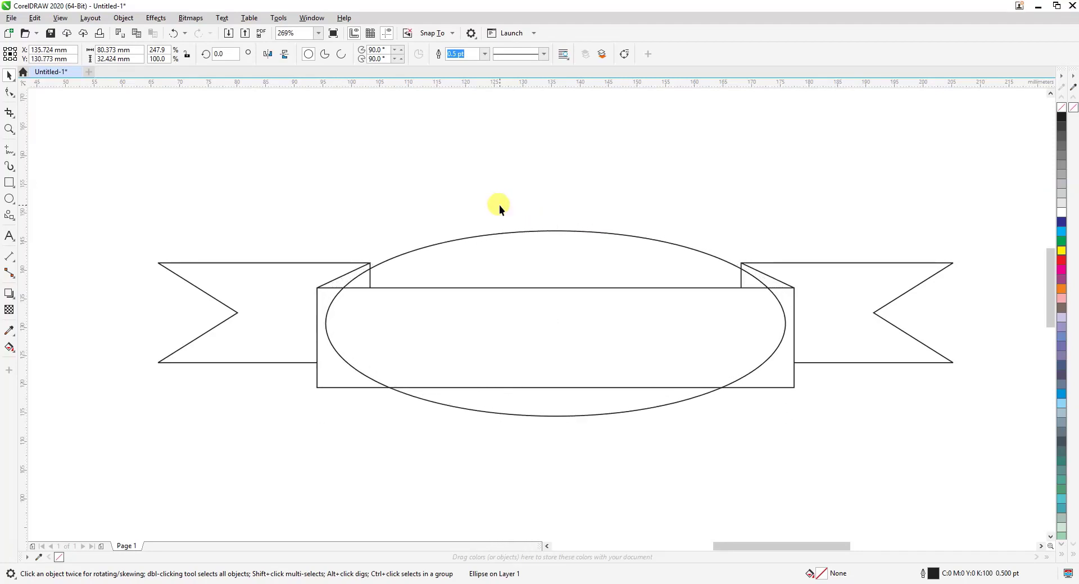
{"action": "key", "text": "Down"}
{"action": "key", "text": "Down"}
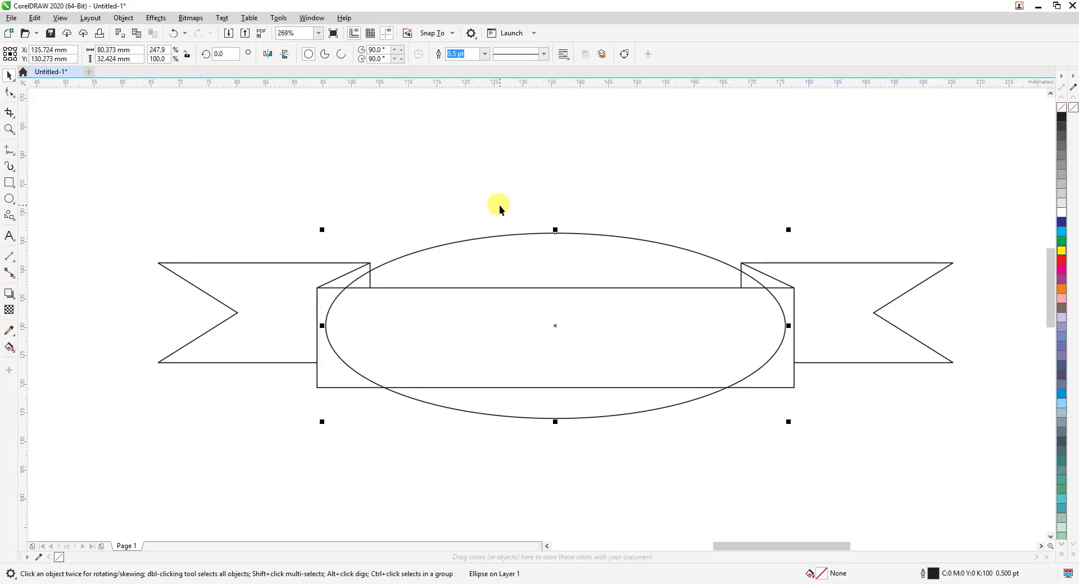
{"action": "left_click", "coordinate": [366, 206]}
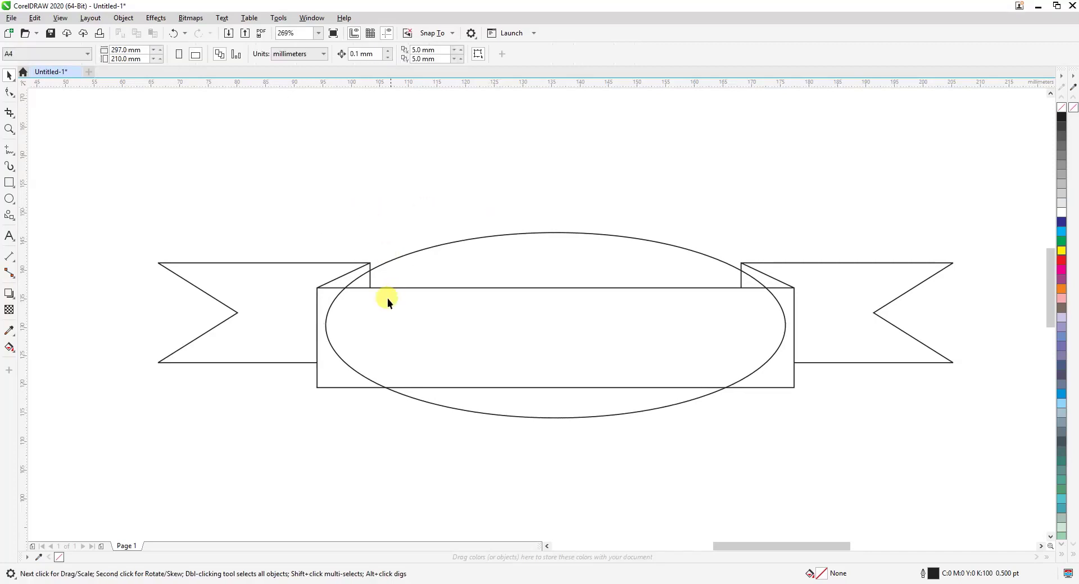
- Convert the bottom edge of the banner's centre panel to a curve and bend its middle down to the ellipse's lowest point
{"action": "left_click", "coordinate": [9, 93]}
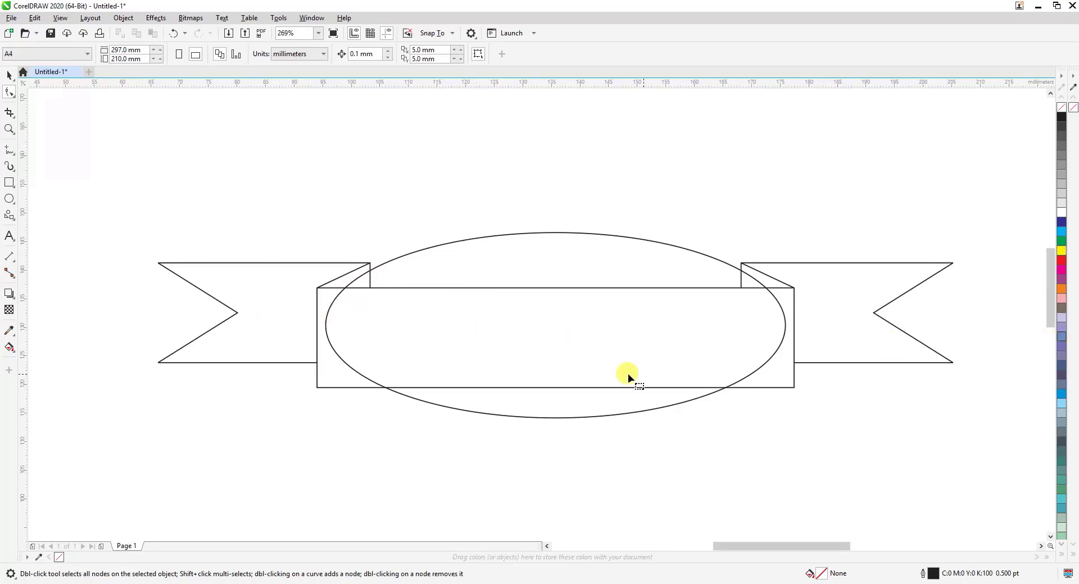
{"action": "left_click", "coordinate": [541, 387]}
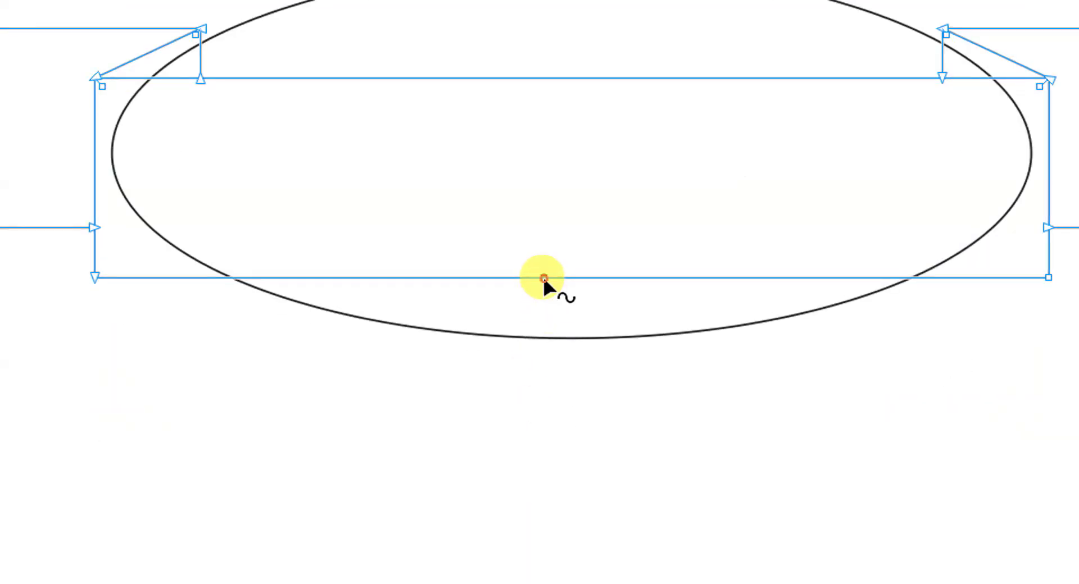
{"action": "right_click", "coordinate": [541, 274]}
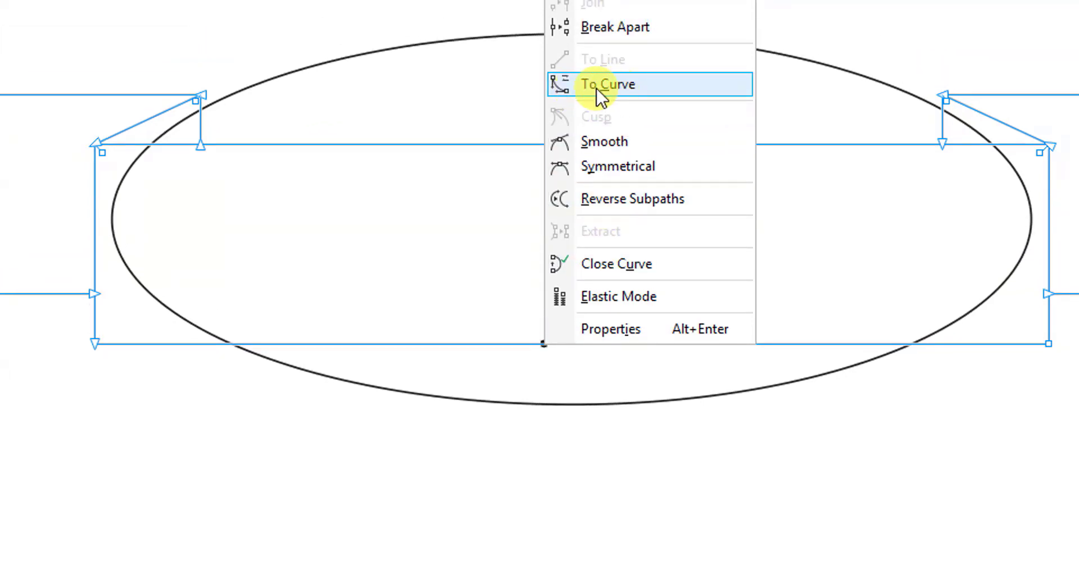
{"action": "left_click", "coordinate": [602, 87]}
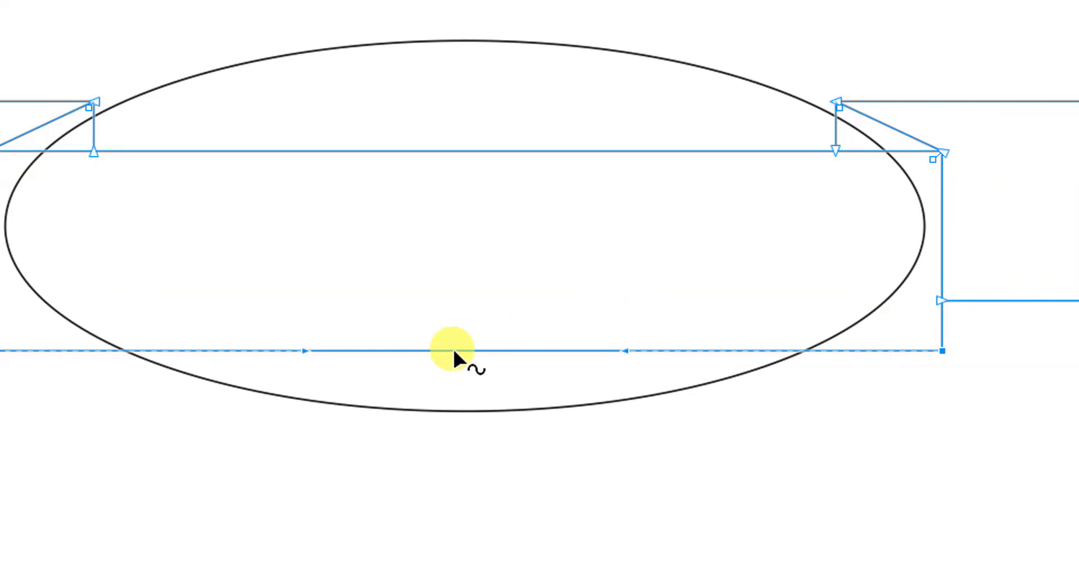
{"action": "left_click_drag", "start_coordinate": [454, 351], "coordinate": [469, 412]}
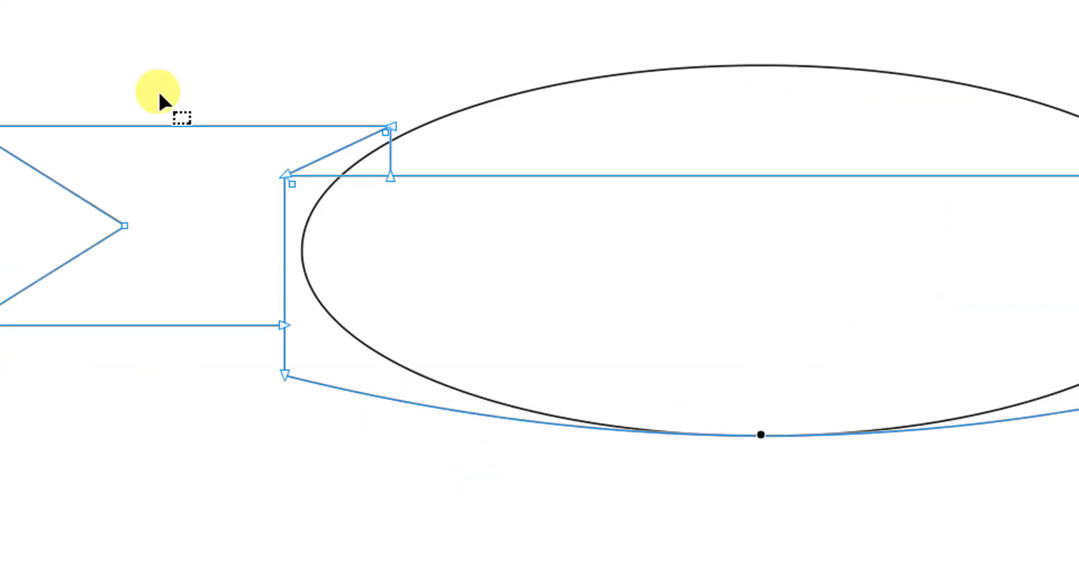
- Nudge the ellipse straight up about 12.6 mm so its lower arc dips below the centre panel's straight top edge
{"action": "left_click", "coordinate": [11, 96]}
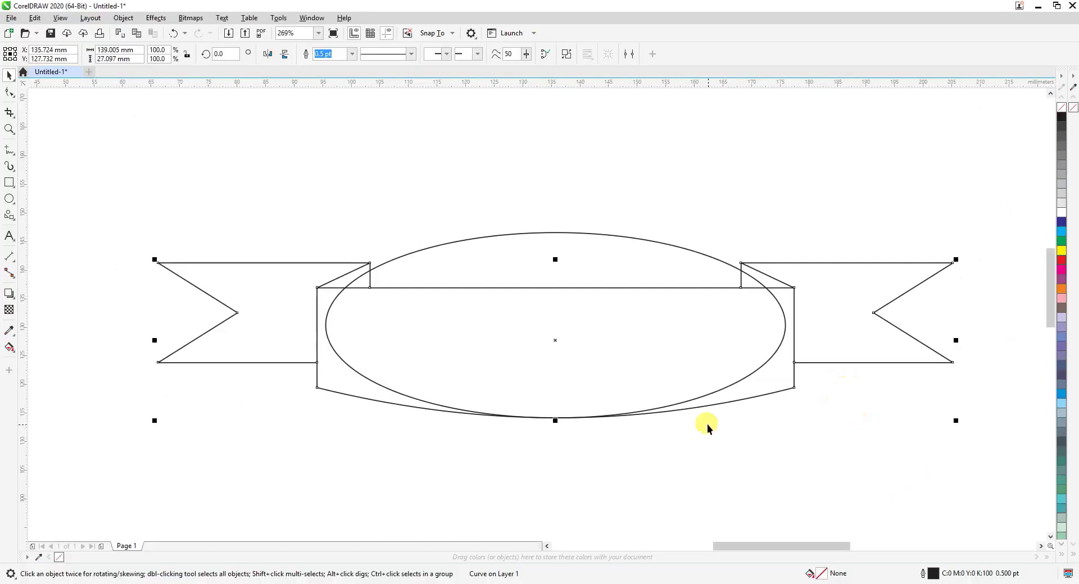
{"action": "key", "text": "Escape"}
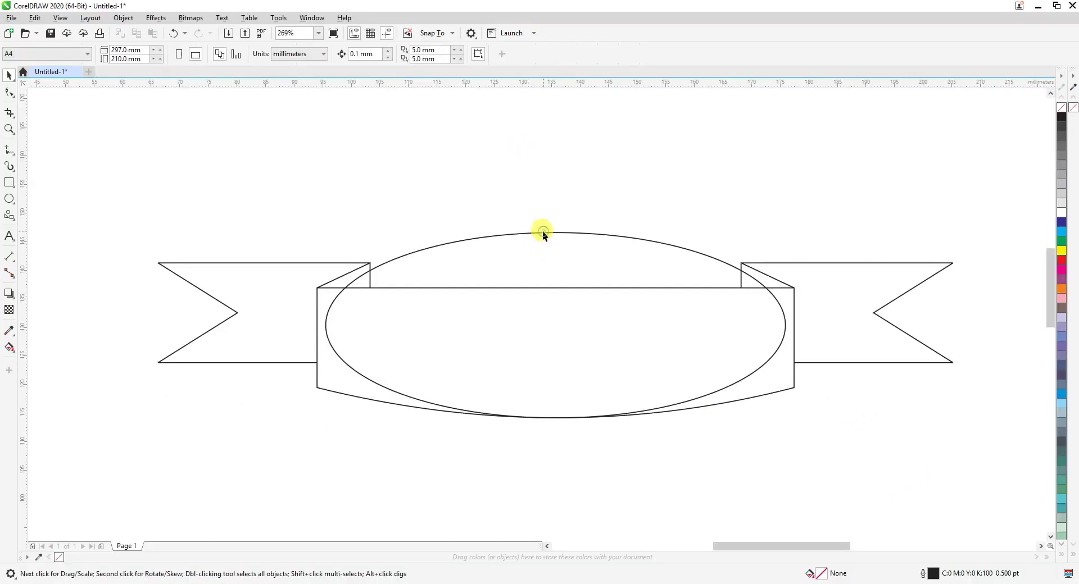
{"action": "left_click", "coordinate": [543, 233]}
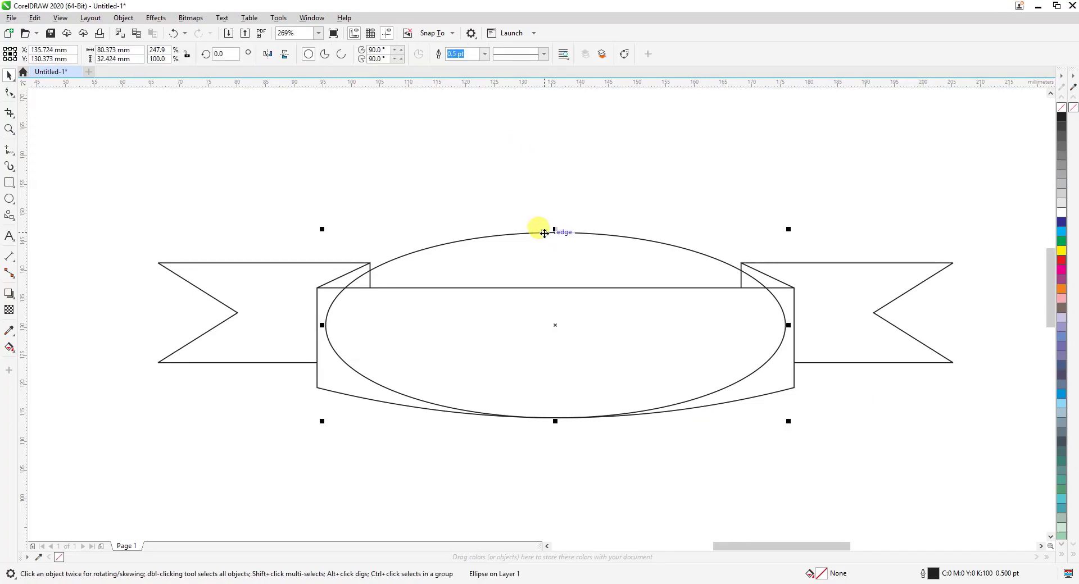
{"action": "key", "text": "Up"}
{"action": "key", "text": "Up"}
{"action": "key", "text": "Up"}
{"action": "key", "text": "Up"}
{"action": "key", "text": "Up"}
{"action": "key", "text": "Up"}
{"action": "key", "text": "Up"}
{"action": "key", "text": "Up"}
{"action": "key", "text": "Up"}
{"action": "key", "text": "Up"}
{"action": "key", "text": "Up"}
{"action": "key", "text": "Up"}
{"action": "key", "text": "Up"}
{"action": "key", "text": "Up"}
{"action": "key", "text": "Up"}
{"action": "key", "text": "Up"}
{"action": "key", "text": "Up"}
{"action": "key", "text": "Up"}
{"action": "key", "text": "Up"}
{"action": "key", "text": "Up"}
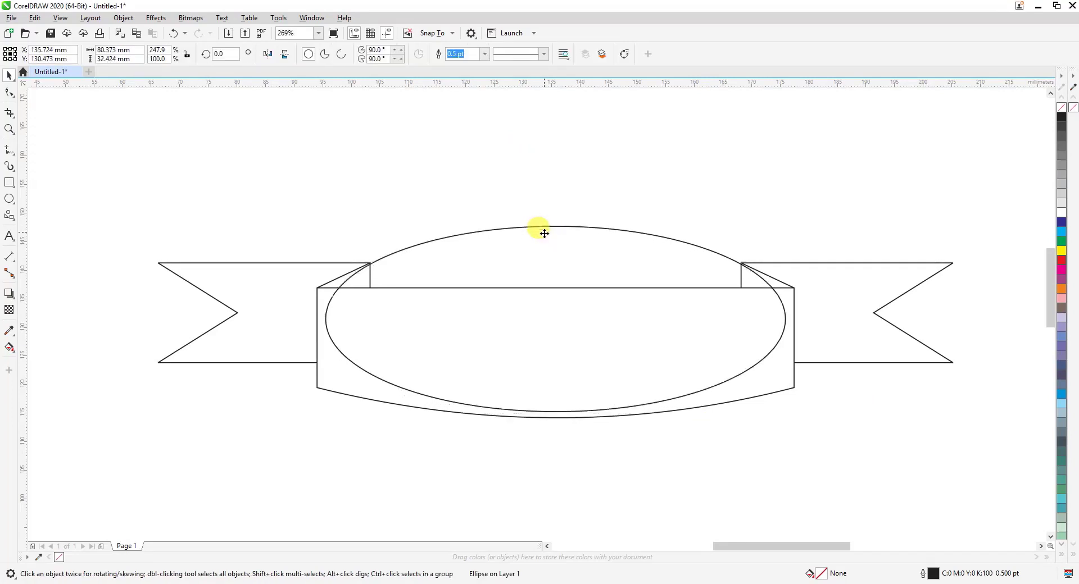
{"action": "key", "text": "Up"}
{"action": "key", "text": "Up"}
{"action": "key", "text": "Up"}
{"action": "key", "text": "Up"}
{"action": "key", "text": "Up"}
{"action": "key", "text": "Up"}
{"action": "key", "text": "Up"}
{"action": "key", "text": "Up"}
{"action": "key", "text": "Up"}
{"action": "key", "text": "Up"}
{"action": "key", "text": "Up"}
{"action": "key", "text": "Up"}
{"action": "key", "text": "Up"}
{"action": "key", "text": "Up"}
{"action": "key", "text": "Up"}
{"action": "key", "text": "Up"}
{"action": "key", "text": "Up"}
{"action": "key", "text": "Up"}
{"action": "key", "text": "Up"}
{"action": "key", "text": "Up"}
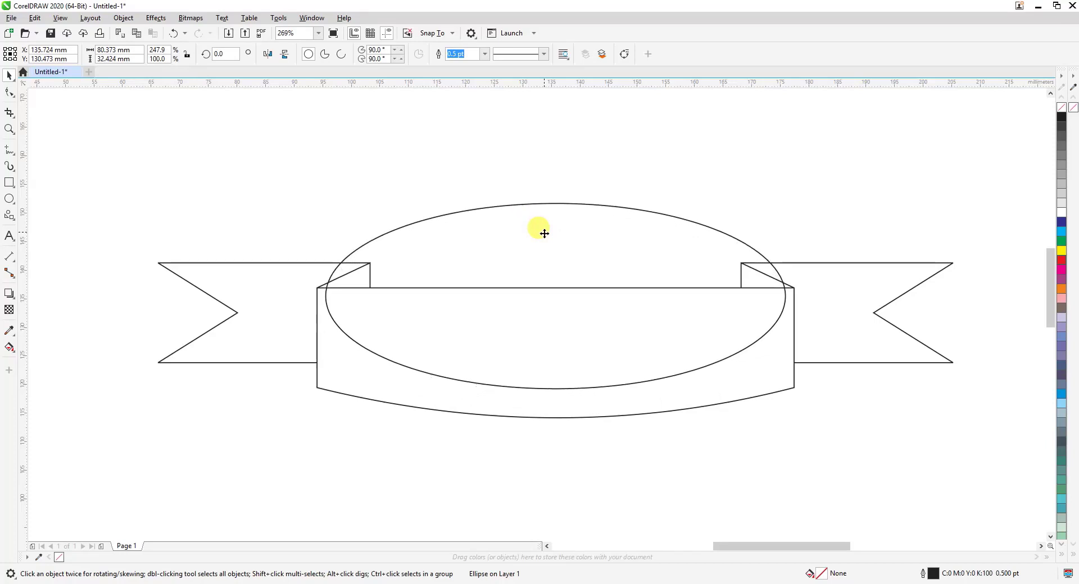
{"action": "key", "text": "Up"}
{"action": "key", "text": "Up"}
{"action": "key", "text": "Up"}
{"action": "key", "text": "Up"}
{"action": "key", "text": "Up"}
{"action": "key", "text": "Up"}
{"action": "key", "text": "Up"}
{"action": "key", "text": "Up"}
{"action": "key", "text": "Up"}
{"action": "key", "text": "Up"}
{"action": "key", "text": "Up"}
{"action": "key", "text": "Up"}
{"action": "key", "text": "Up"}
{"action": "key", "text": "Up"}
{"action": "key", "text": "Up"}
{"action": "key", "text": "Up"}
{"action": "key", "text": "Up"}
{"action": "key", "text": "Up"}
{"action": "key", "text": "Up"}
{"action": "key", "text": "Up"}
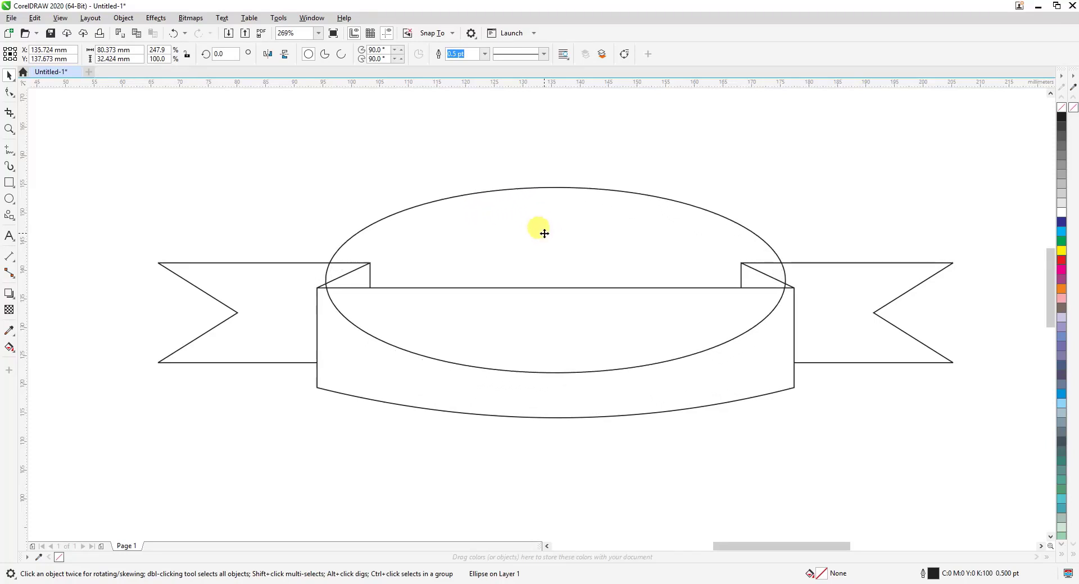
{"action": "key", "text": "Up"}
{"action": "key", "text": "Up"}
{"action": "key", "text": "Up"}
{"action": "key", "text": "Up"}
{"action": "key", "text": "Up"}
{"action": "key", "text": "Up"}
{"action": "key", "text": "Up"}
{"action": "key", "text": "Up"}
{"action": "key", "text": "Up"}
{"action": "key", "text": "Up"}
{"action": "key", "text": "Up"}
{"action": "key", "text": "Up"}
{"action": "key", "text": "Up"}
{"action": "key", "text": "Up"}
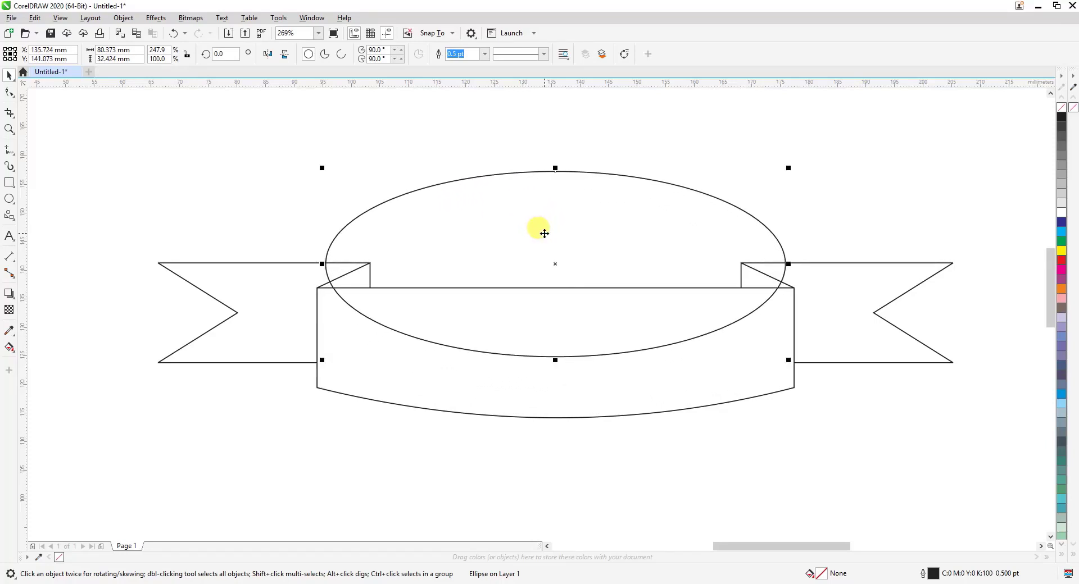
{"action": "key", "text": "Up"}
{"action": "key", "text": "Up"}
{"action": "key", "text": "Up"}
{"action": "key", "text": "Up"}
{"action": "key", "text": "Up"}
{"action": "key", "text": "Up"}
{"action": "key", "text": "Up"}
{"action": "key", "text": "Up"}
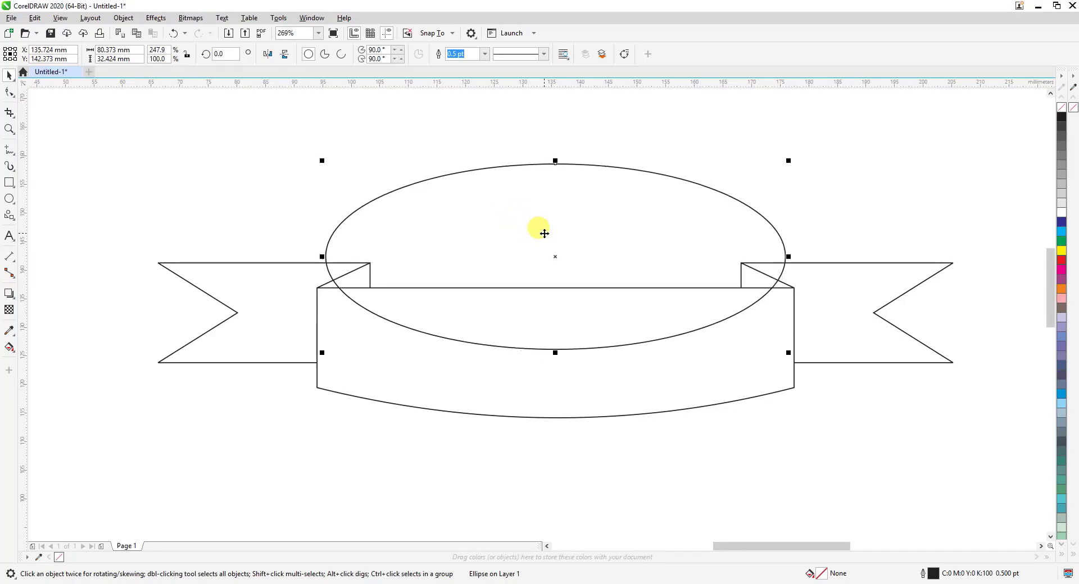
{"action": "key", "text": "Up"}
{"action": "key", "text": "Up"}
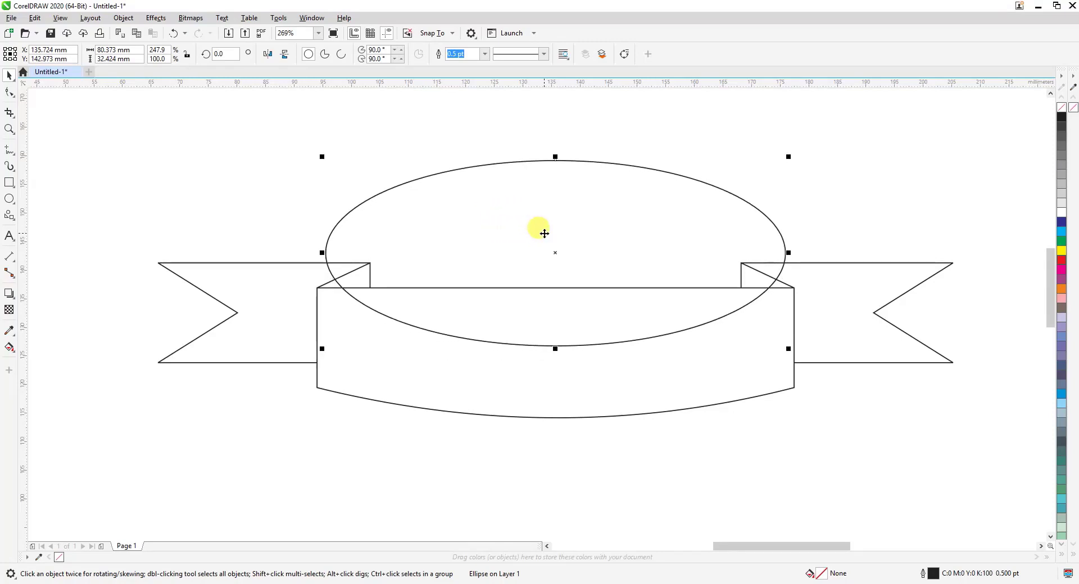
- Convert the top edge of the banner's centre panel to a curve and bend its middle down to the ellipse's lowest point
{"action": "left_click", "coordinate": [7, 92]}
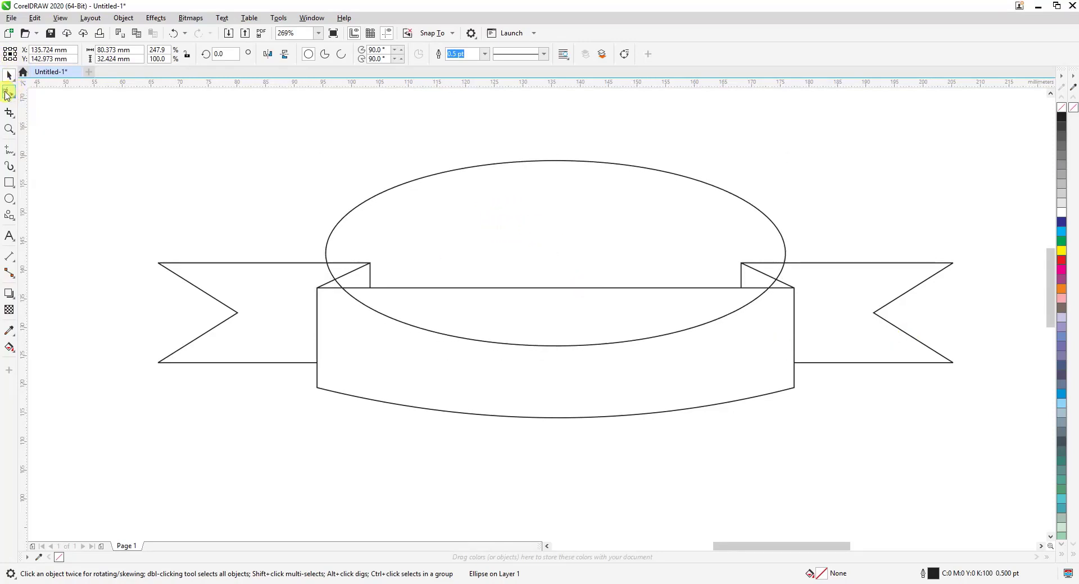
{"action": "left_click", "coordinate": [554, 287]}
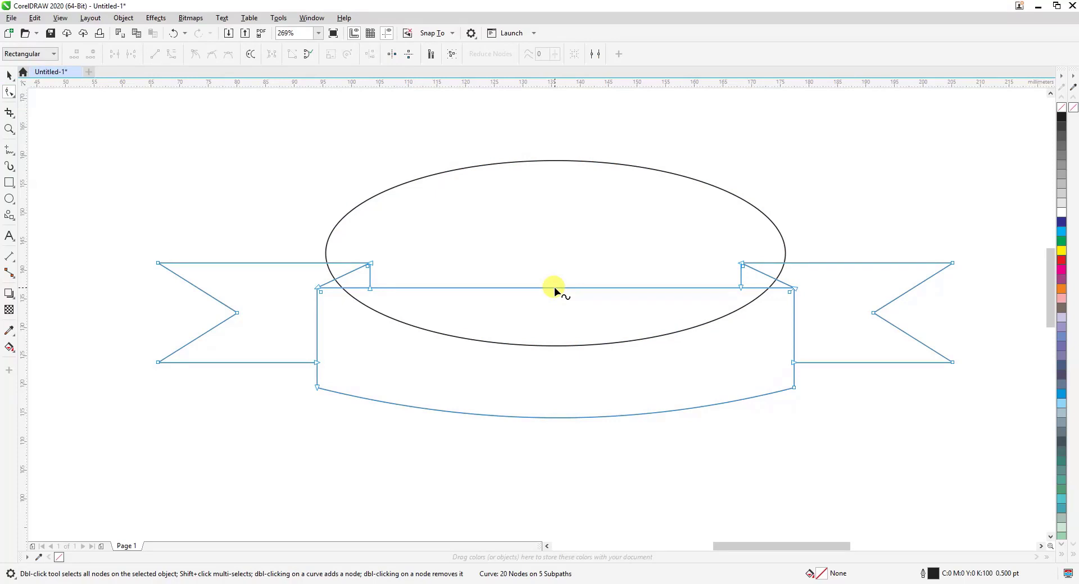
{"action": "right_click", "coordinate": [554, 288]}
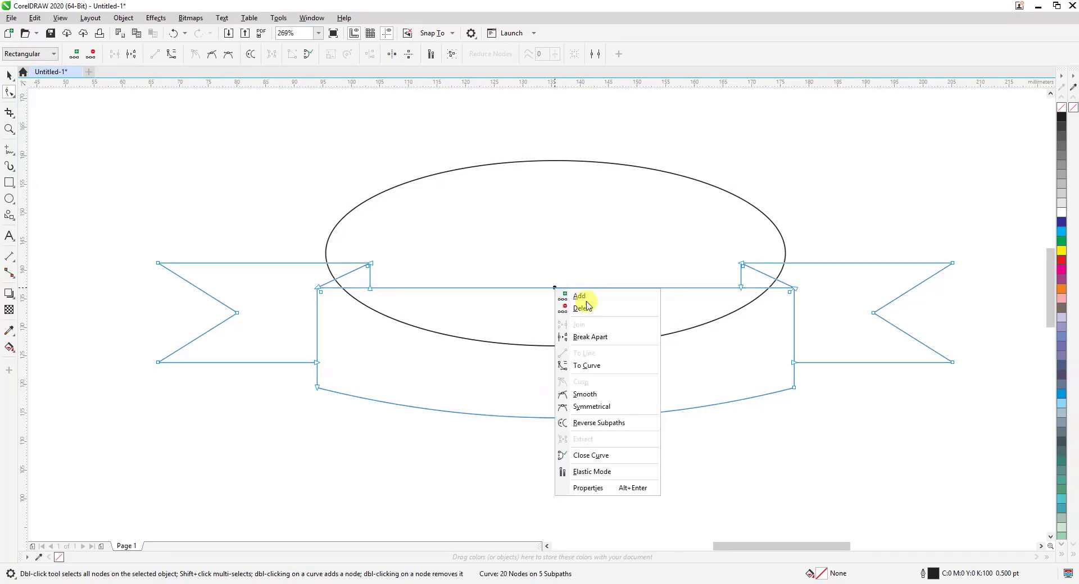
{"action": "left_click", "coordinate": [573, 365]}
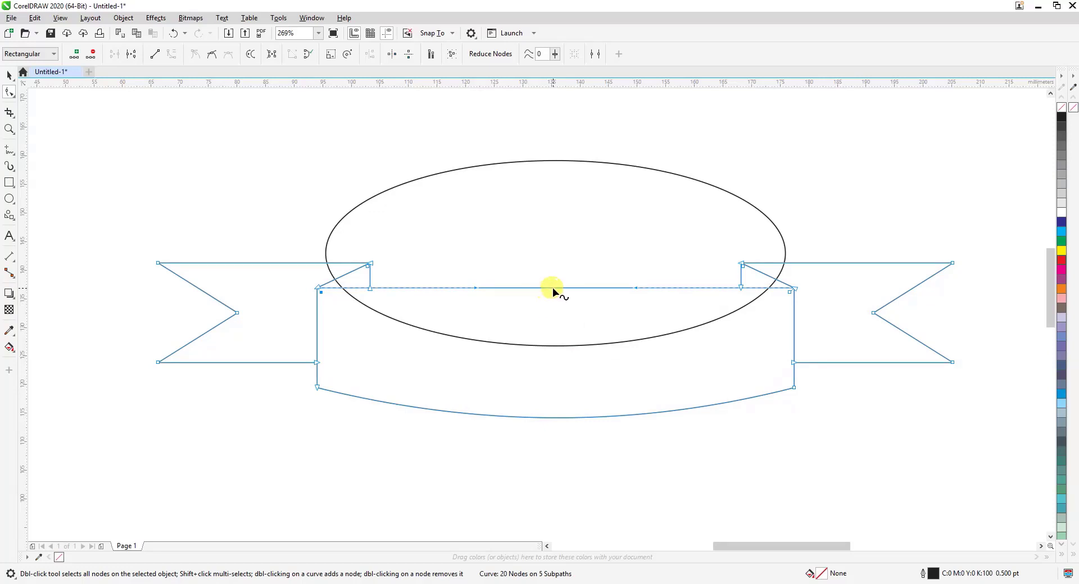
{"action": "left_click_drag", "start_coordinate": [553, 287], "coordinate": [555, 347]}
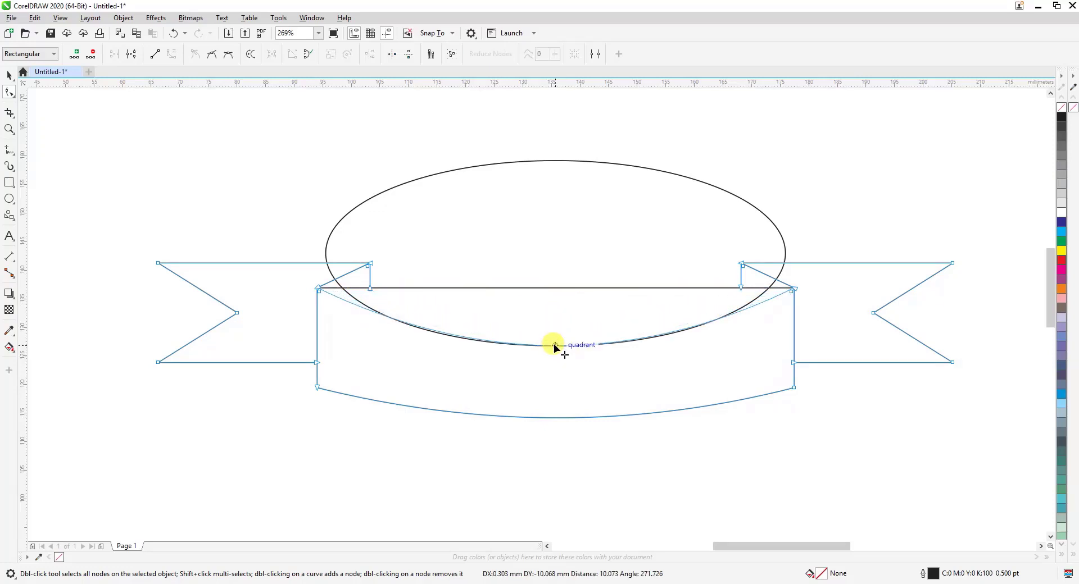
{"action": "left_click_drag", "start_coordinate": [554, 346], "coordinate": [554, 346]}
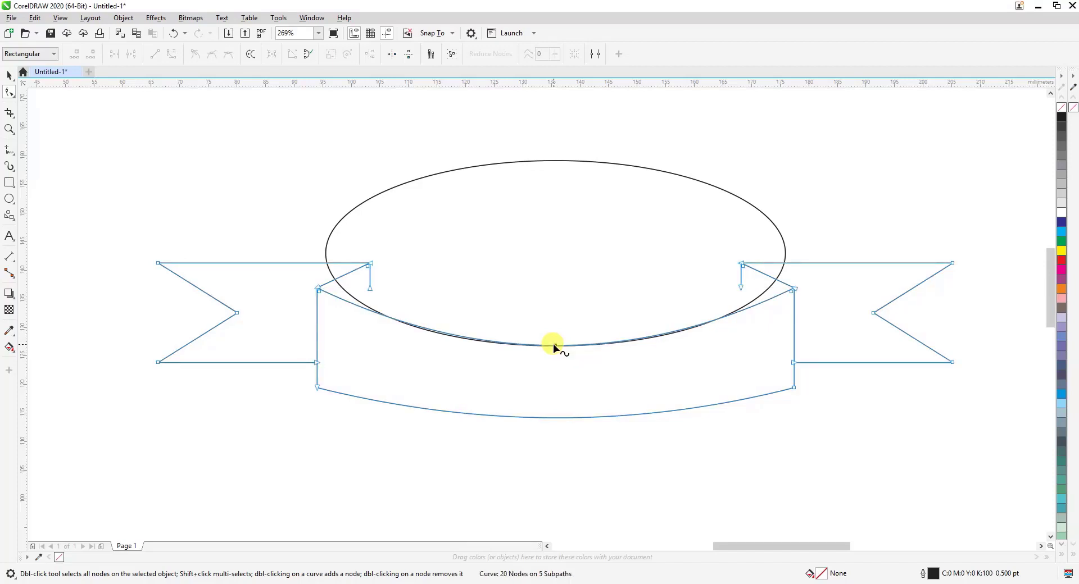
- Delete the guide ellipse, keeping only the banner
{"action": "left_click", "coordinate": [9, 75]}
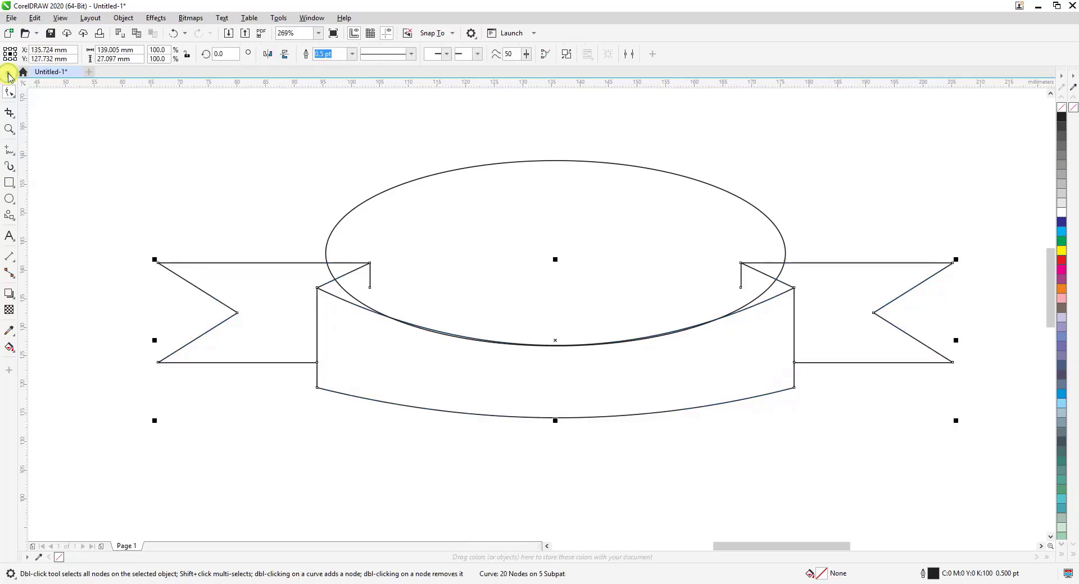
{"action": "left_click", "coordinate": [514, 162]}
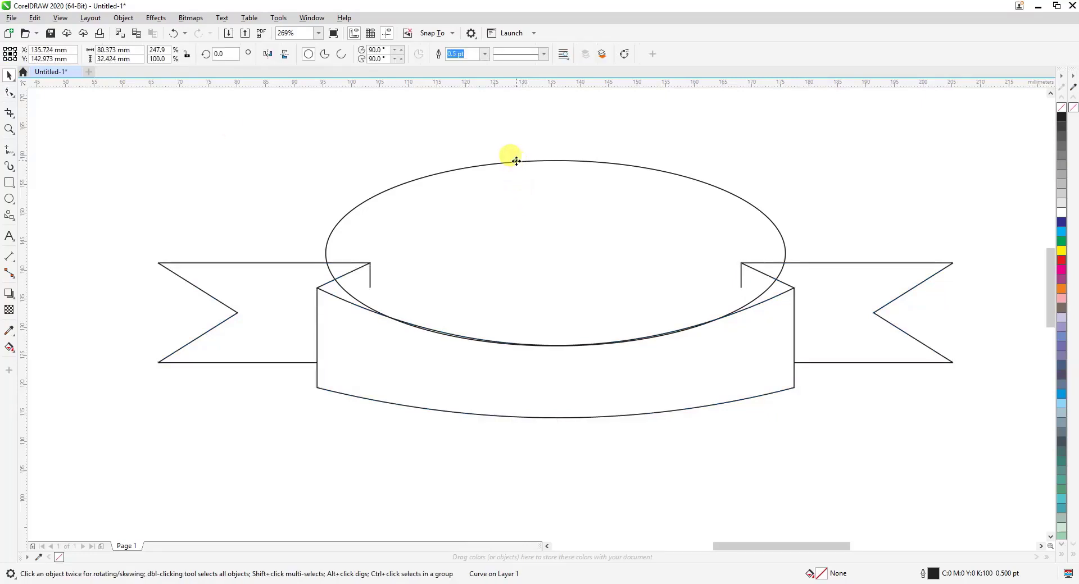
{"action": "key", "text": "Delete"}
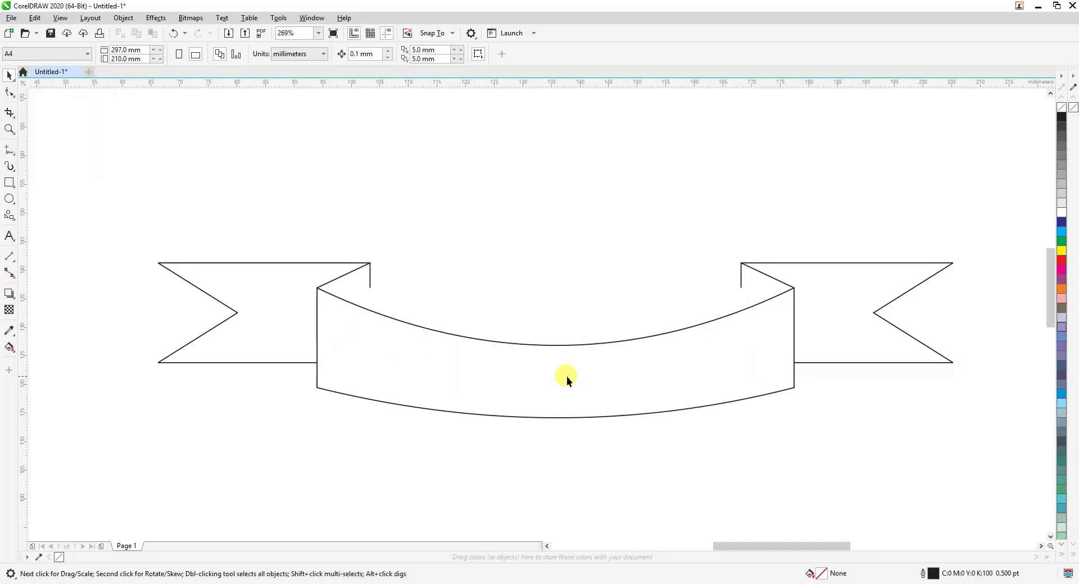
- Extend the loose end of the left fold's short vertical line down to the centre panel's curved top edge
{"action": "left_click", "coordinate": [9, 128]}
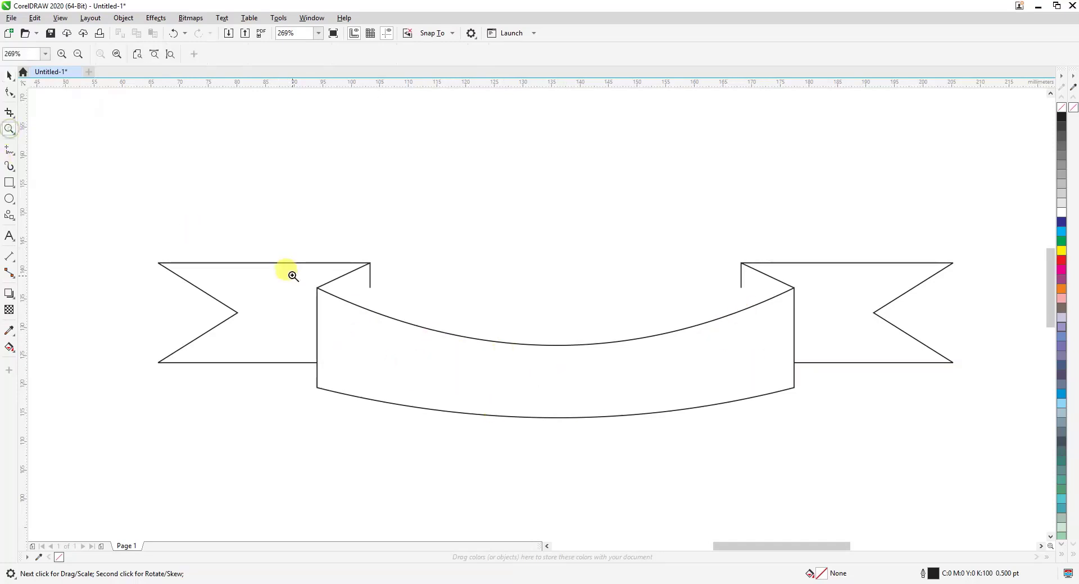
{"action": "left_click_drag", "start_coordinate": [276, 230], "coordinate": [477, 399]}
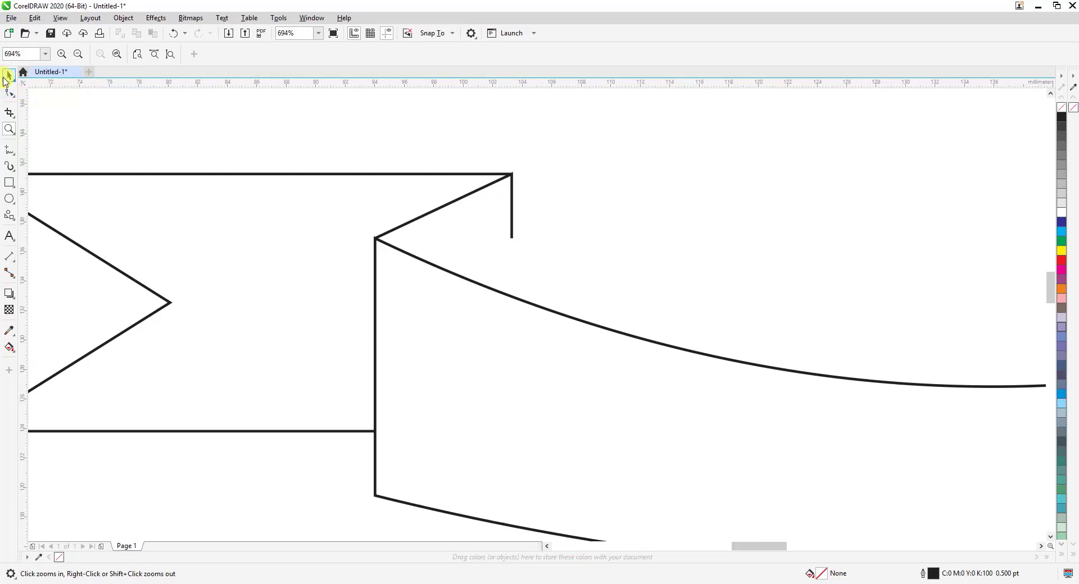
{"action": "left_click", "coordinate": [8, 76]}
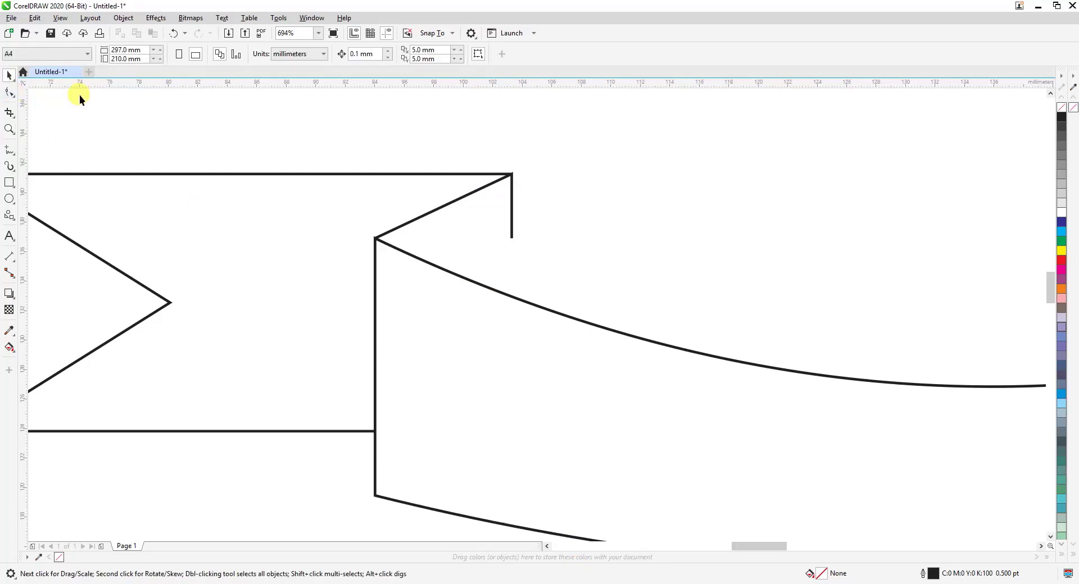
{"action": "left_click", "coordinate": [510, 232]}
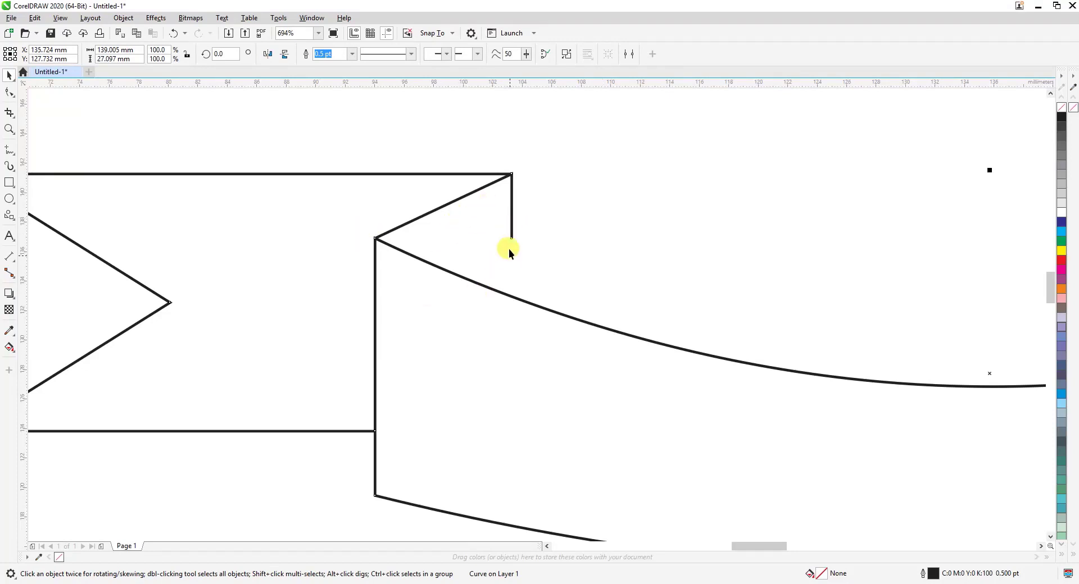
{"action": "left_click", "coordinate": [9, 94]}
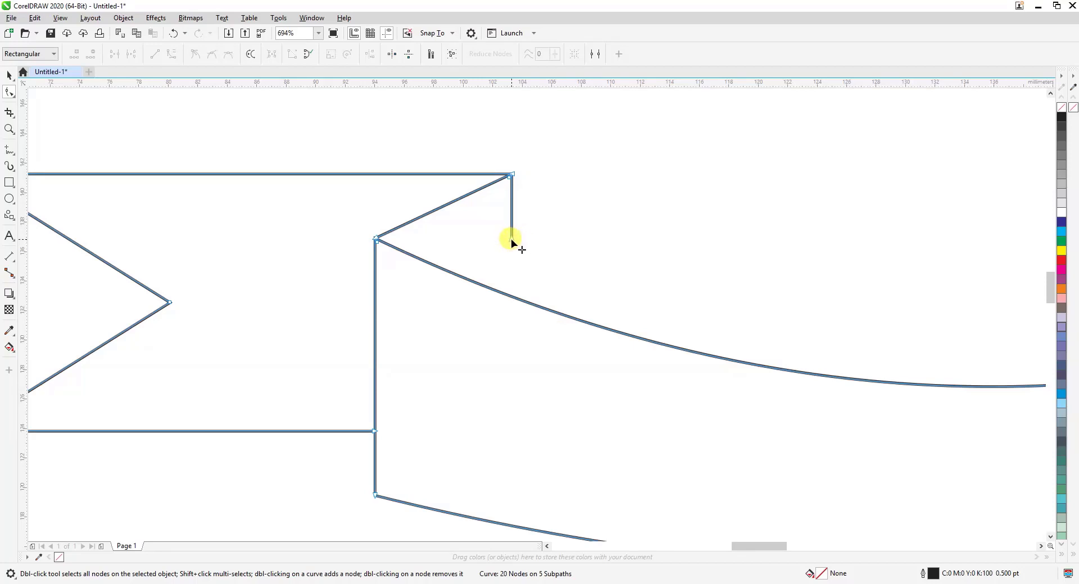
{"action": "left_click_drag", "start_coordinate": [511, 242], "coordinate": [511, 295]}
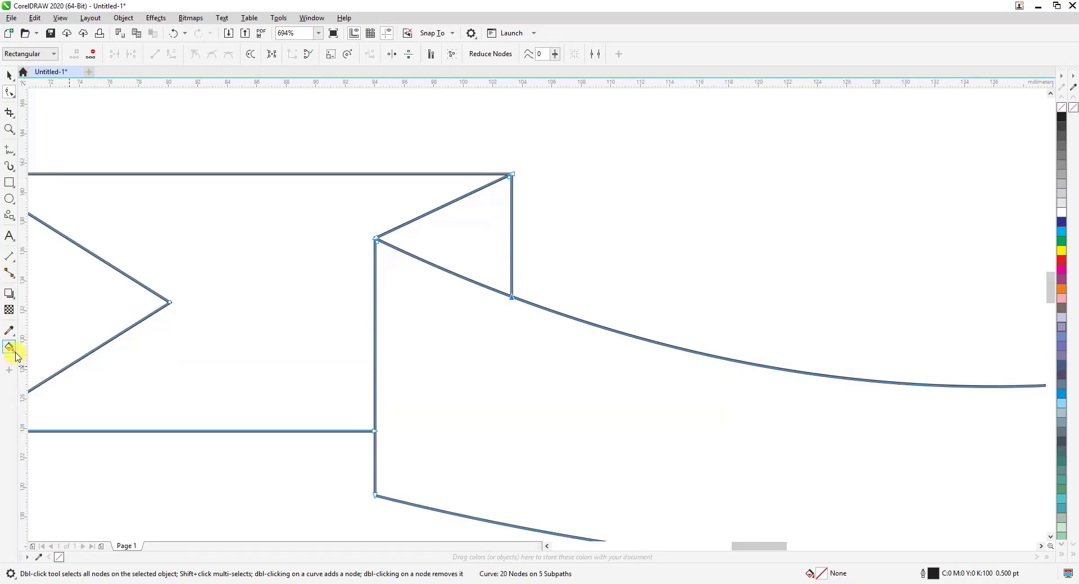
- Fill the left fold's enclosed triangle using Smart Fill with grey-blue (C40 M20 Y0 K40) and a 0.5 pt black outline
{"action": "left_click", "coordinate": [13, 351]}
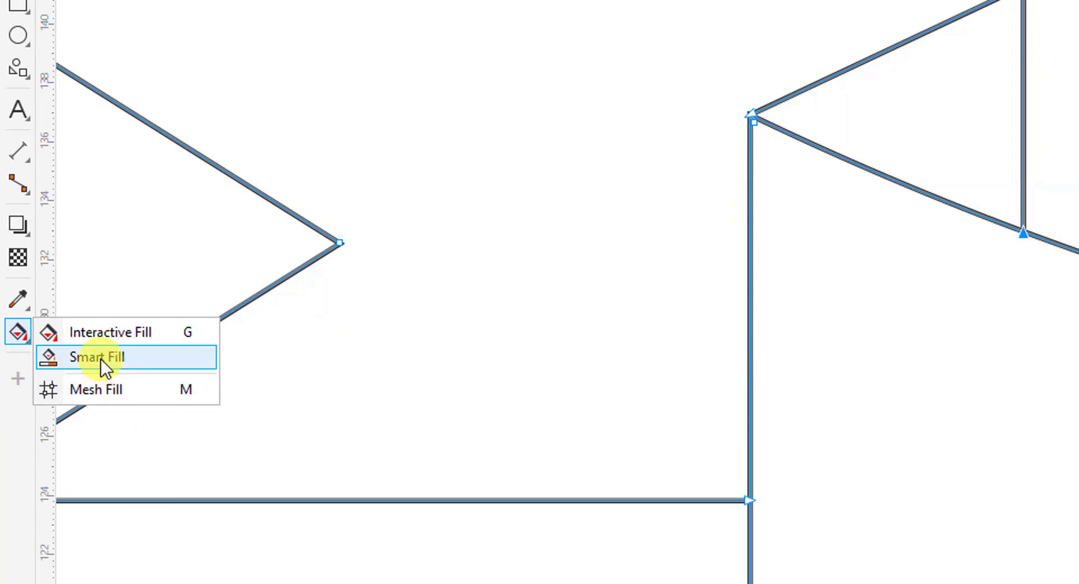
{"action": "left_click", "coordinate": [100, 359]}
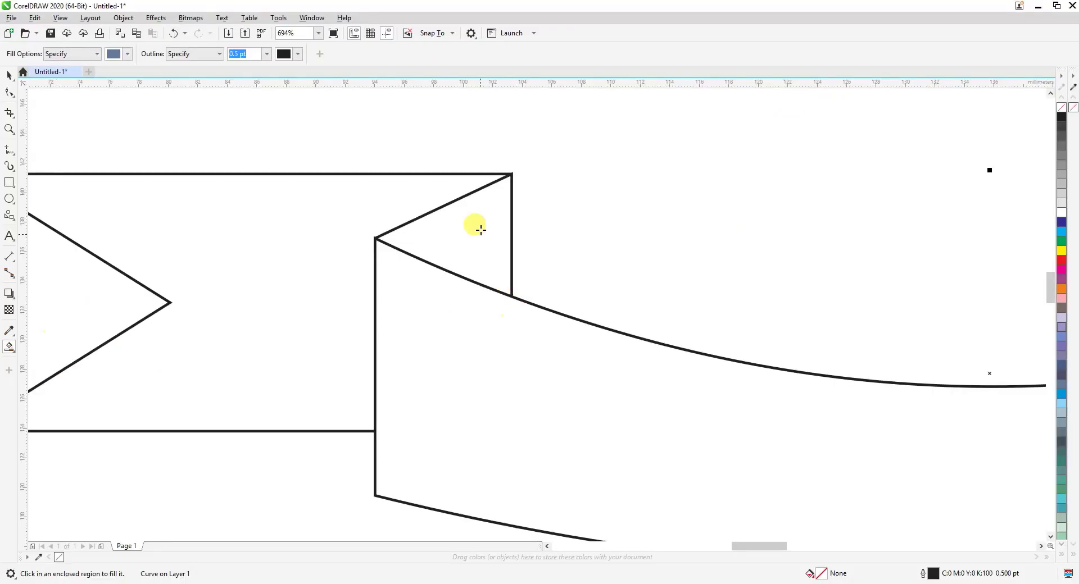
{"action": "left_click", "coordinate": [479, 228]}
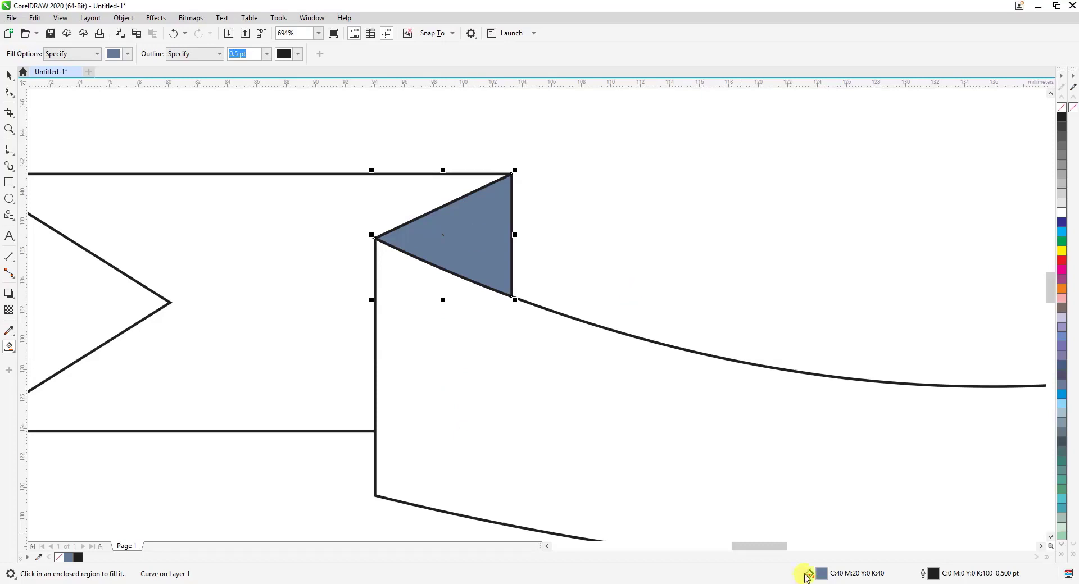
- Extend the loose end of the right fold's short vertical line down to the centre panel's curved top edge
{"action": "left_click_drag", "start_coordinate": [769, 546], "coordinate": [824, 545]}
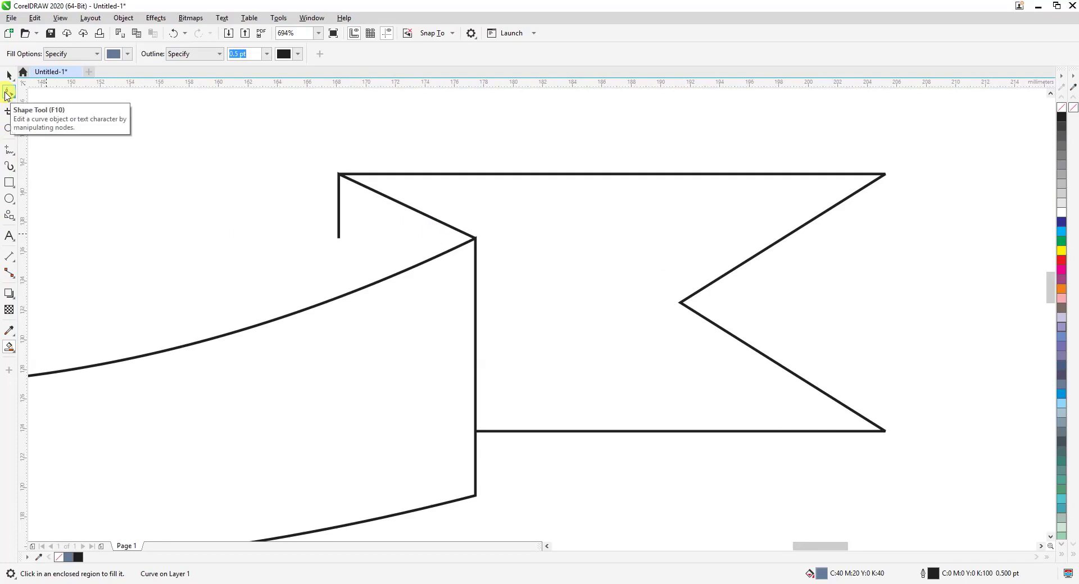
{"action": "left_click", "coordinate": [8, 93]}
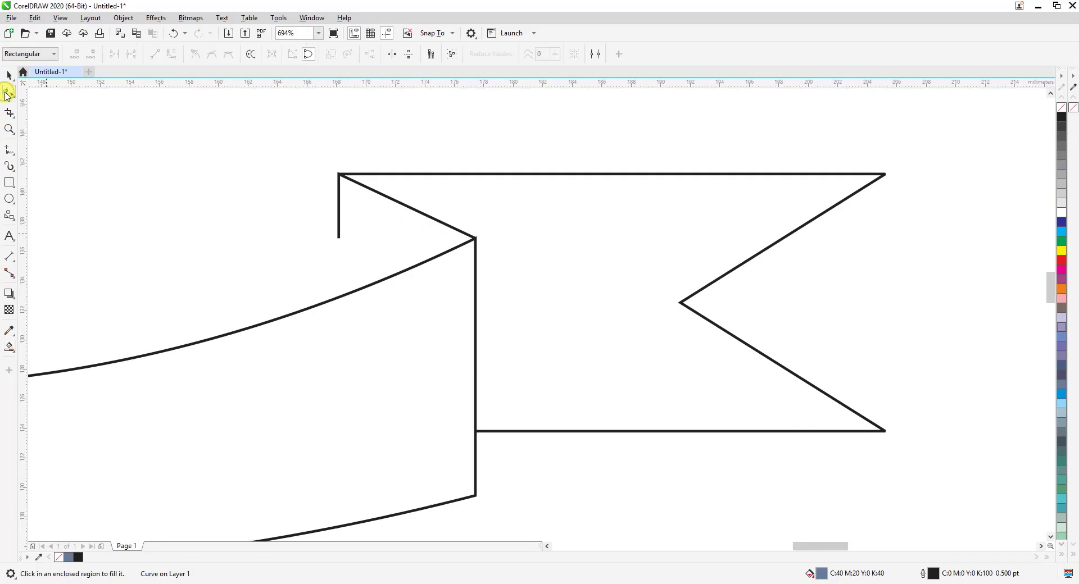
{"action": "left_click", "coordinate": [339, 228]}
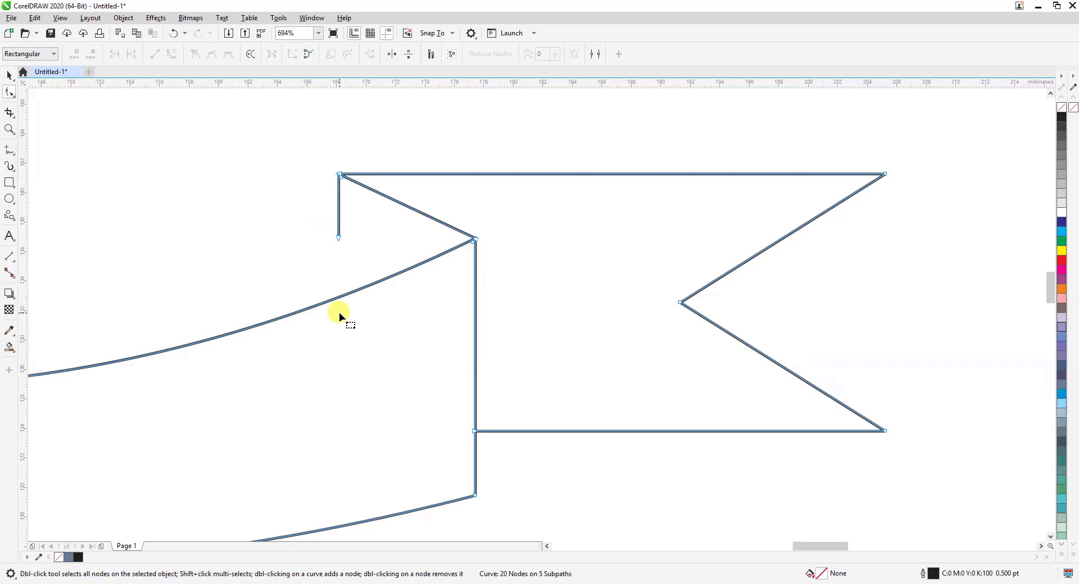
{"action": "left_click_drag", "start_coordinate": [338, 238], "coordinate": [342, 297]}
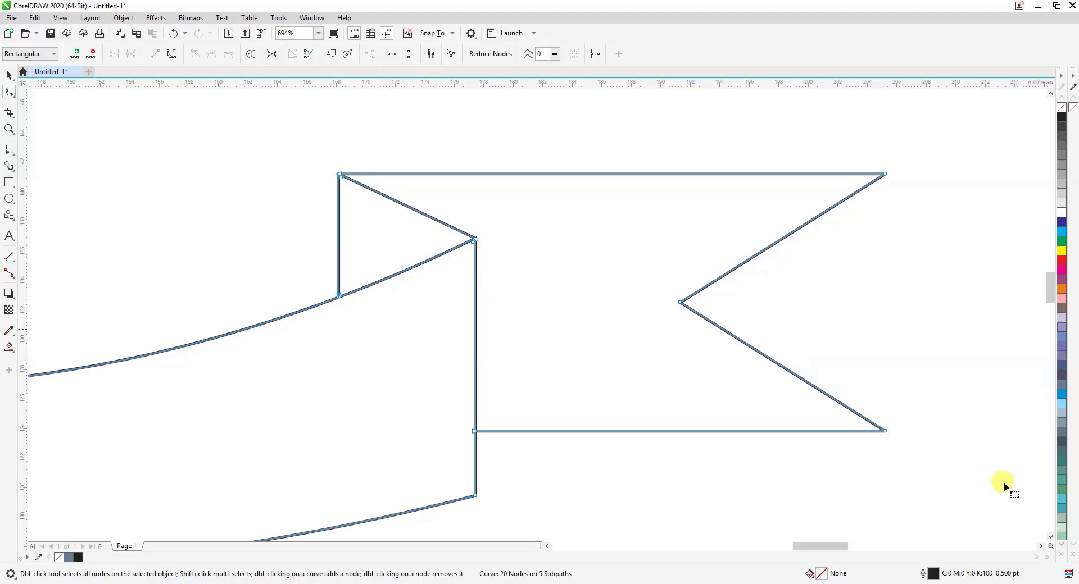
- Try to fill the right fold's triangle with Smart Fill and undo the fill
{"action": "left_click", "coordinate": [9, 348]}
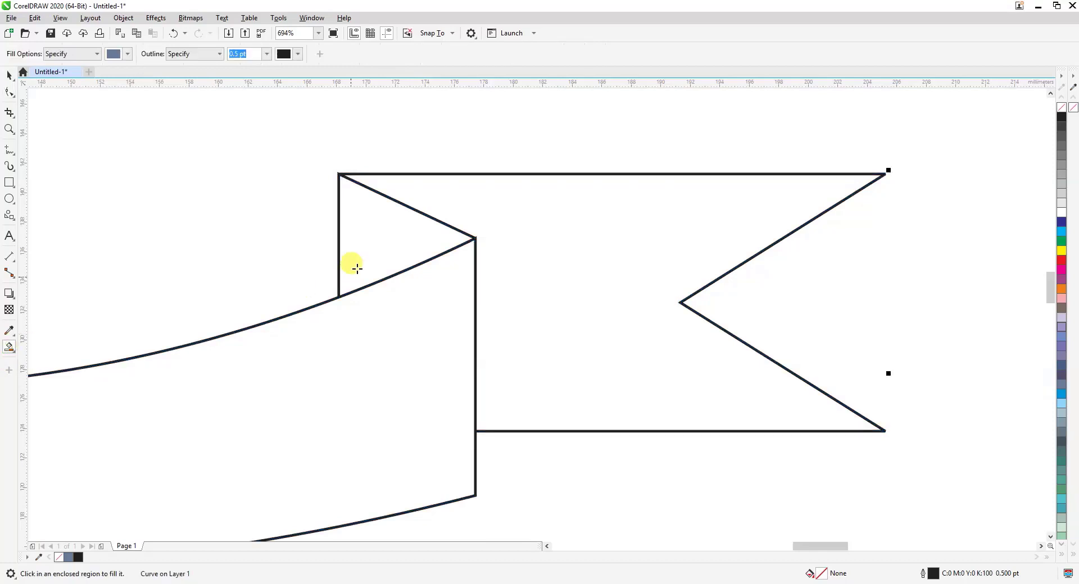
{"action": "left_click", "coordinate": [369, 239]}
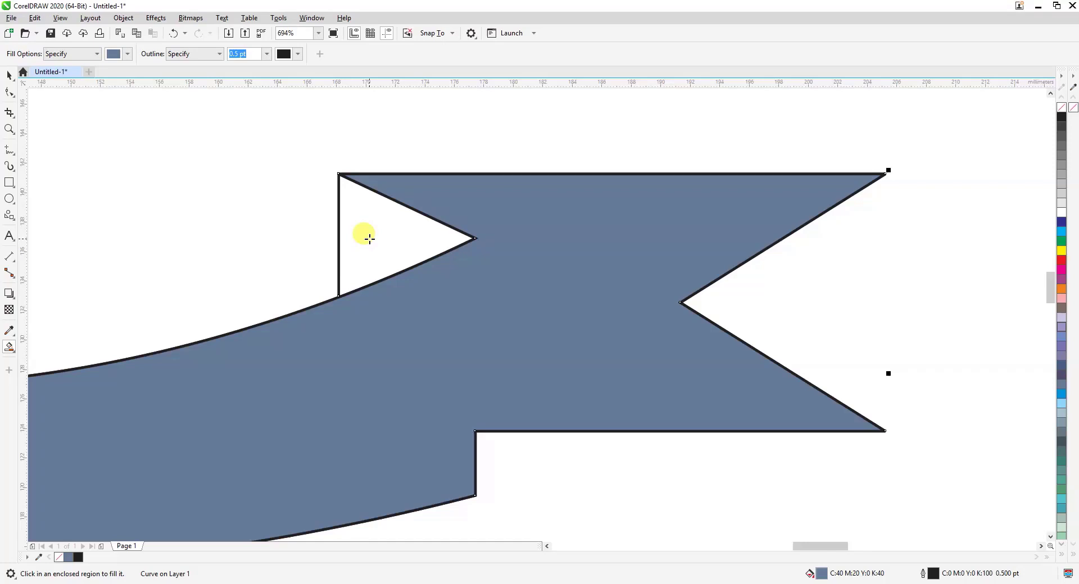
{"action": "key", "text": "ctrl+z"}
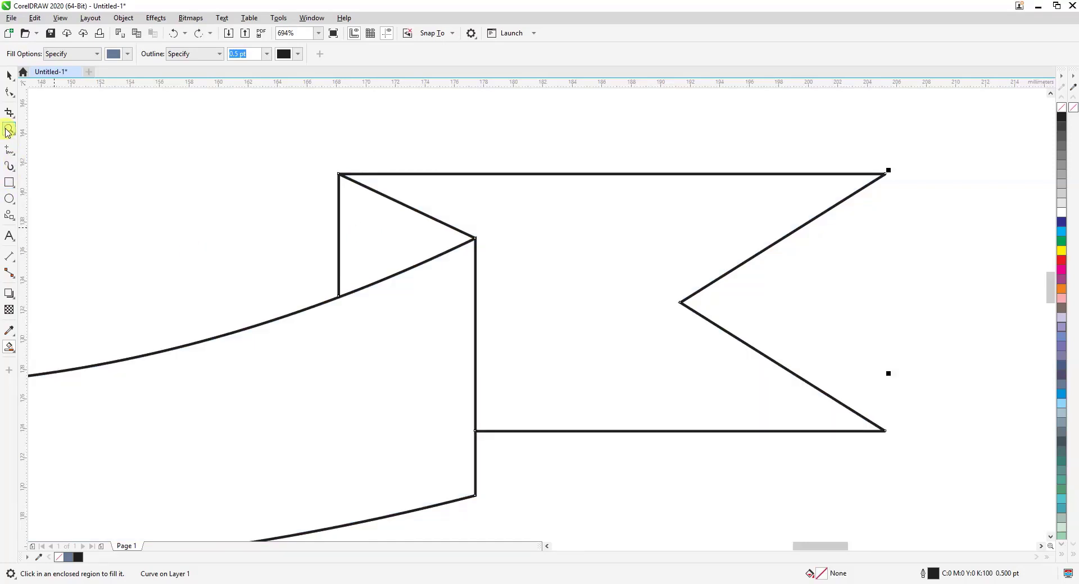
- Move the lower end node of the right fold's short vertical line exactly onto the centre panel's curved top path
{"action": "left_click", "coordinate": [9, 129]}
{"action": "left_click_drag", "start_coordinate": [303, 277], "coordinate": [375, 317]}
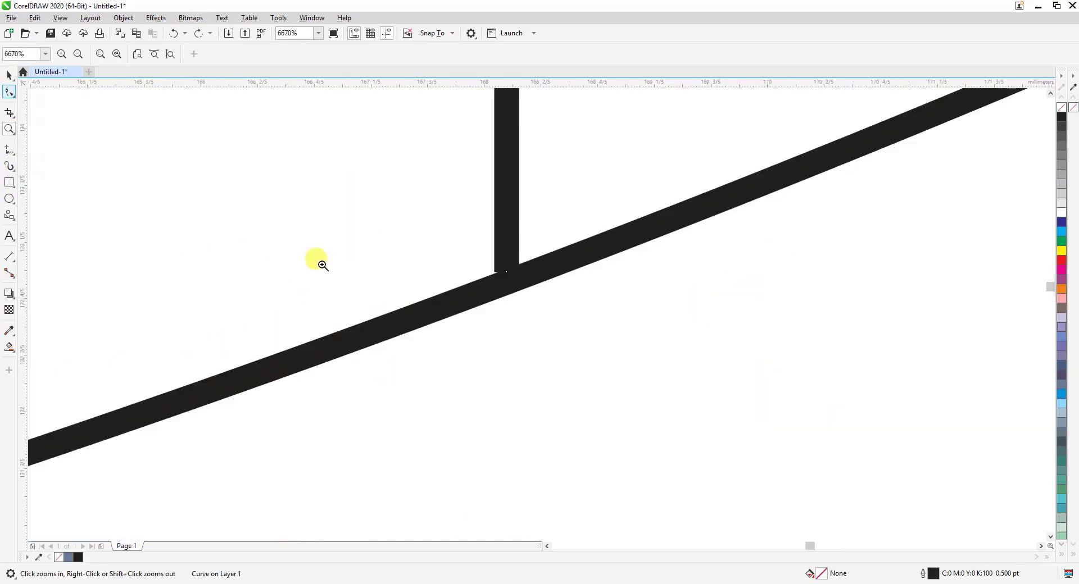
{"action": "left_click", "coordinate": [9, 75]}
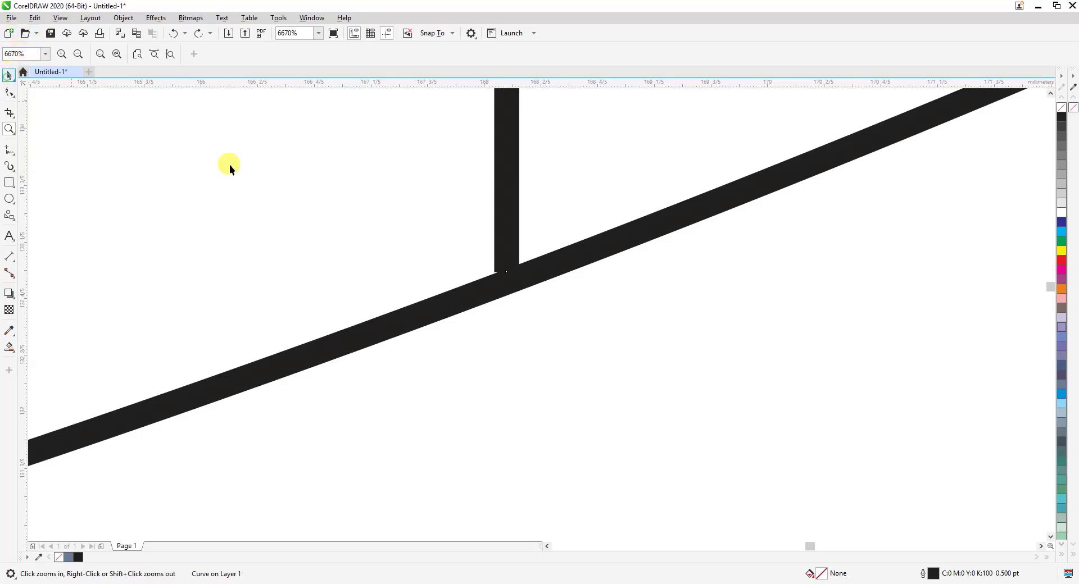
{"action": "left_click", "coordinate": [8, 102]}
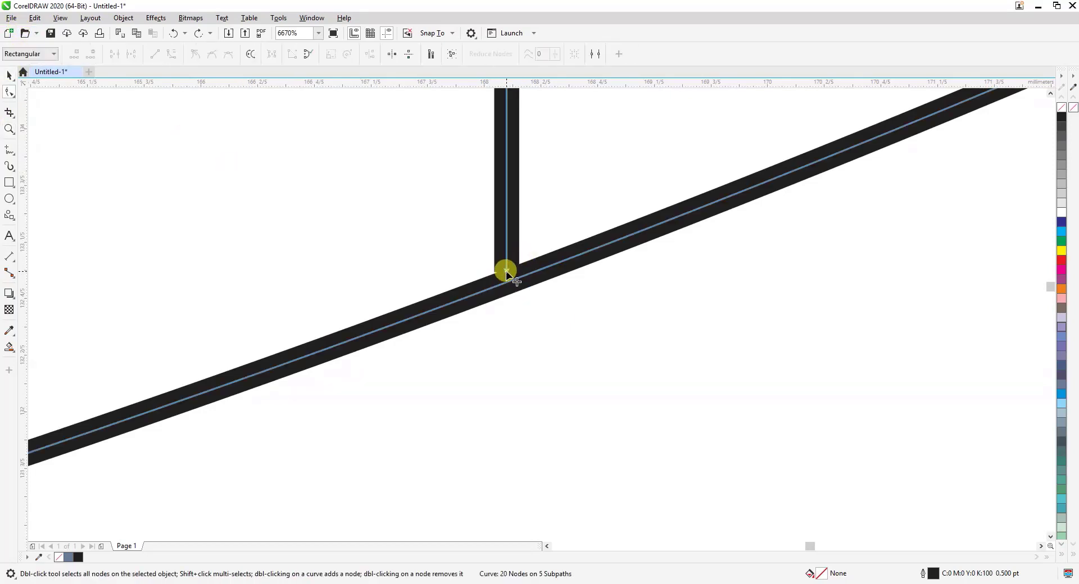
{"action": "left_click_drag", "start_coordinate": [506, 272], "coordinate": [506, 282]}
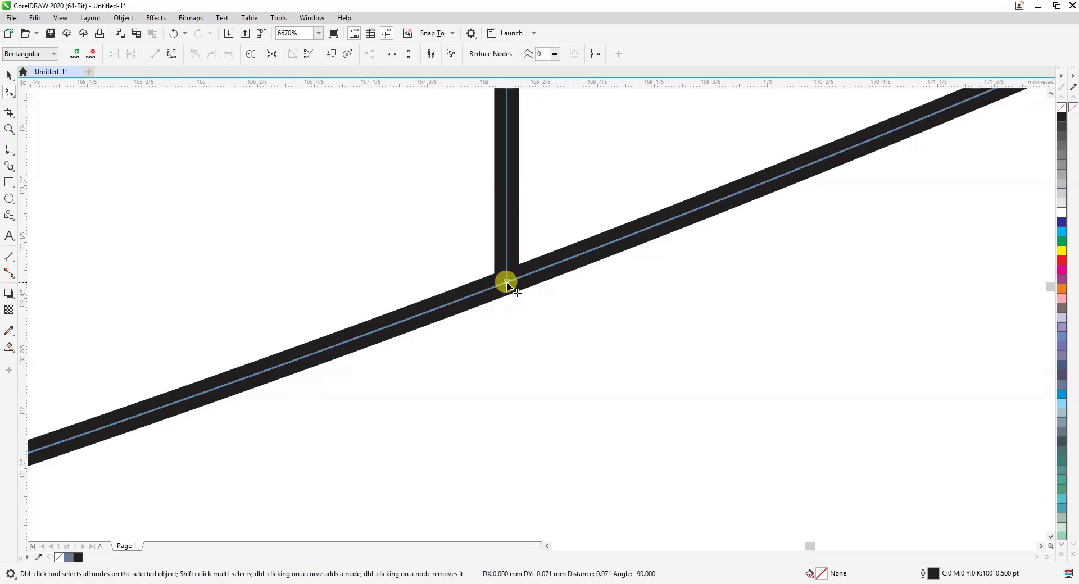
- Fill the right fold's enclosed triangle using Smart Fill with grey-blue (C40 M20 Y0 K40) and a 0.5 pt black outline
{"action": "left_click", "coordinate": [10, 349]}
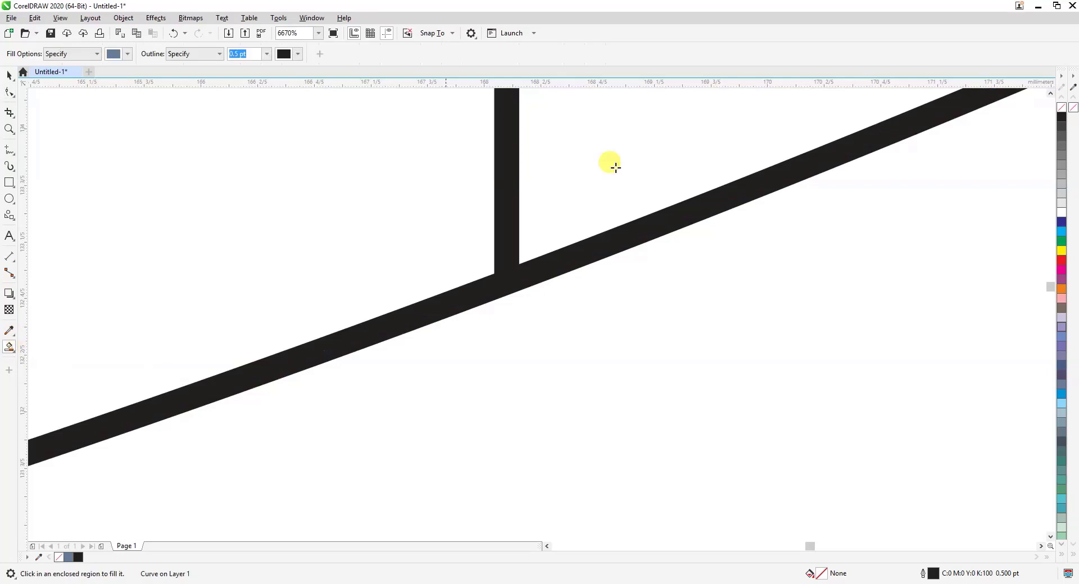
{"action": "left_click", "coordinate": [604, 141]}
{"action": "scroll", "coordinate": [604, 141], "scroll_direction": "down", "scroll_amount": 10}
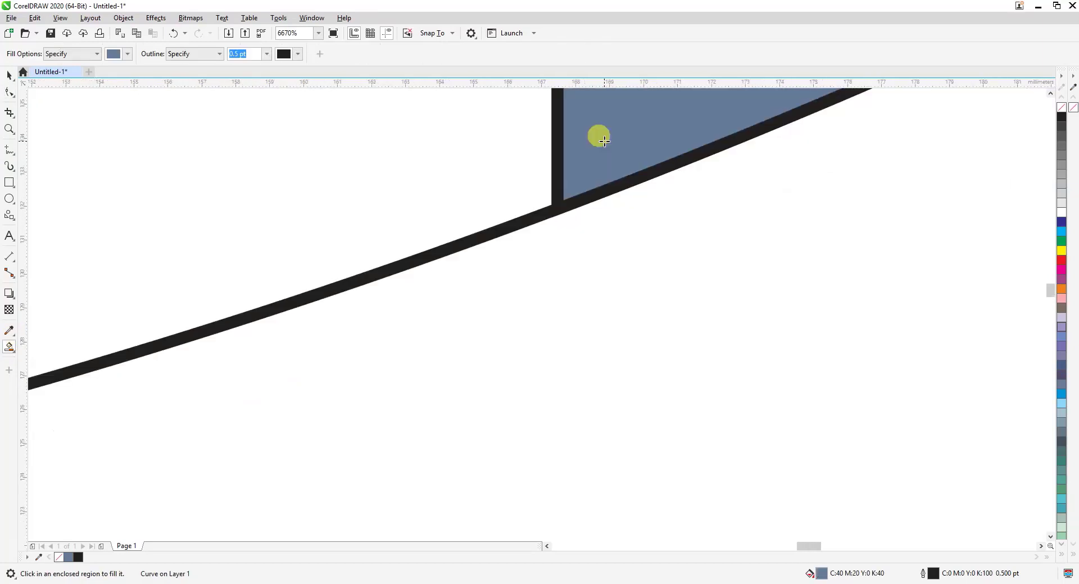
{"action": "scroll", "coordinate": [604, 141], "scroll_direction": "down", "scroll_amount": 2}
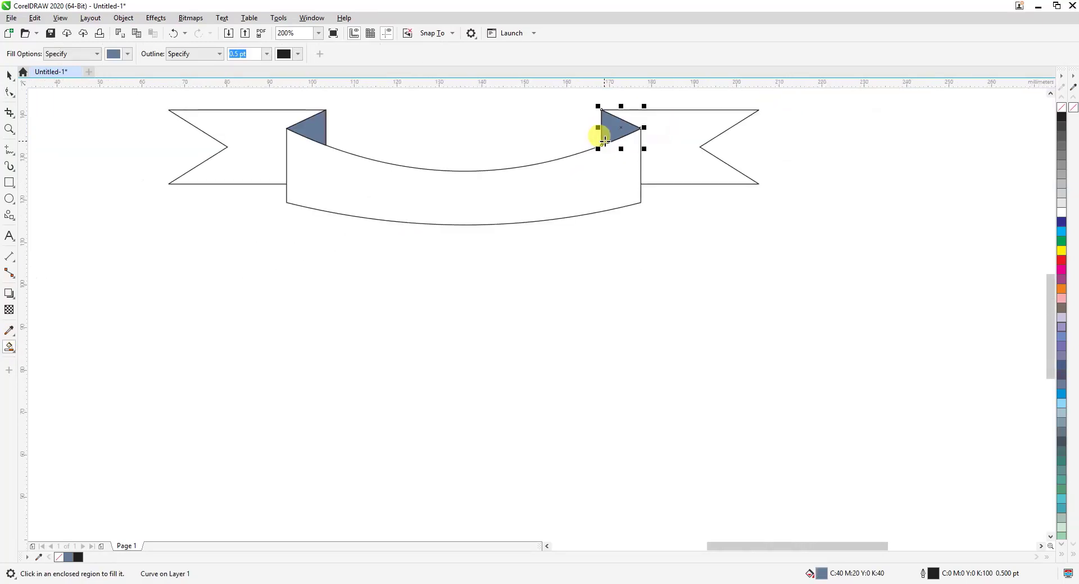
{"action": "key", "text": "space"}
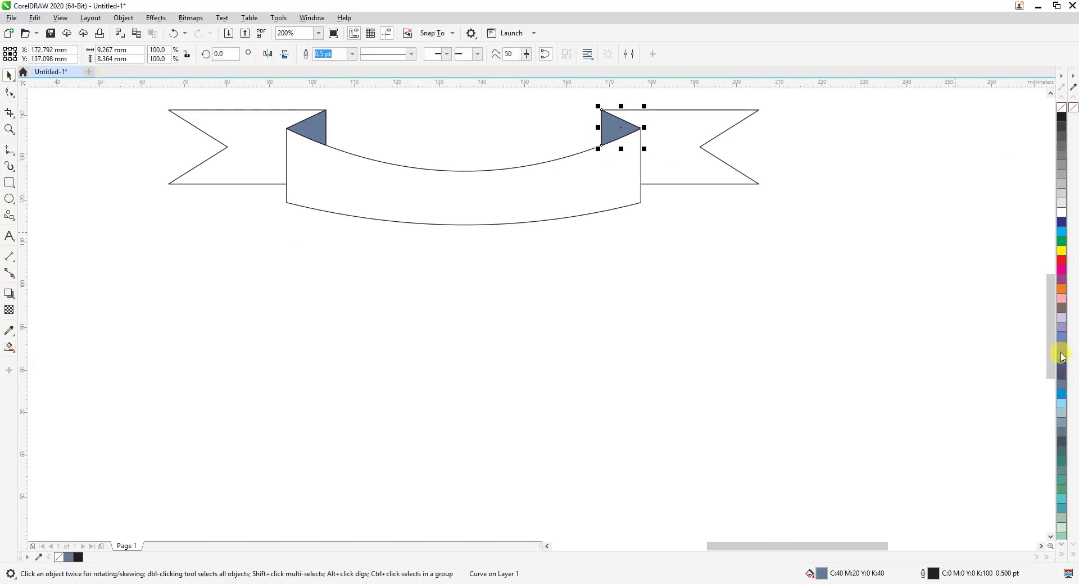
{"action": "left_click_drag", "start_coordinate": [1051, 356], "coordinate": [1040, 306]}
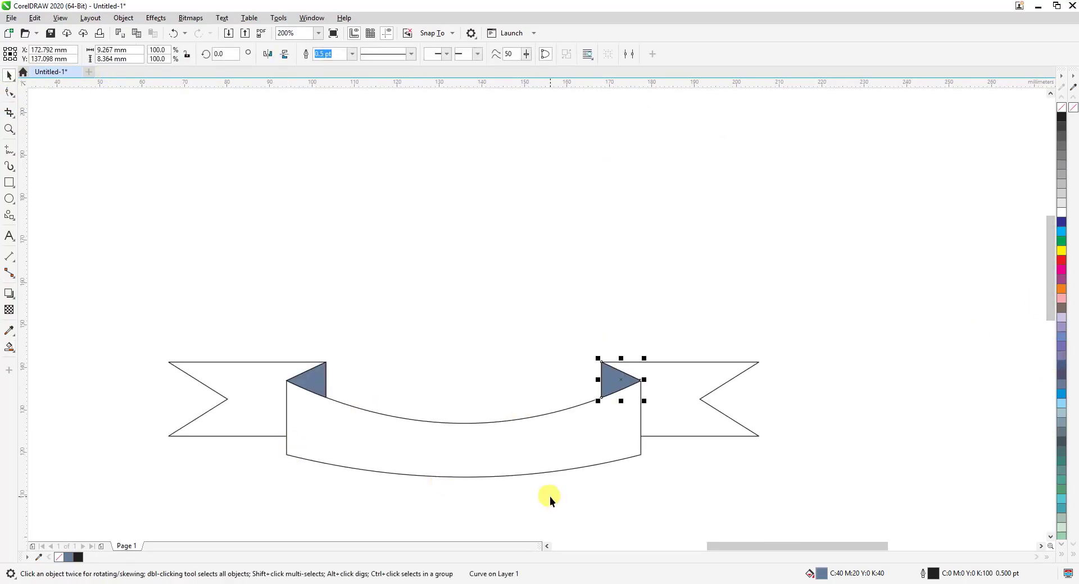
{"action": "left_click", "coordinate": [417, 306]}
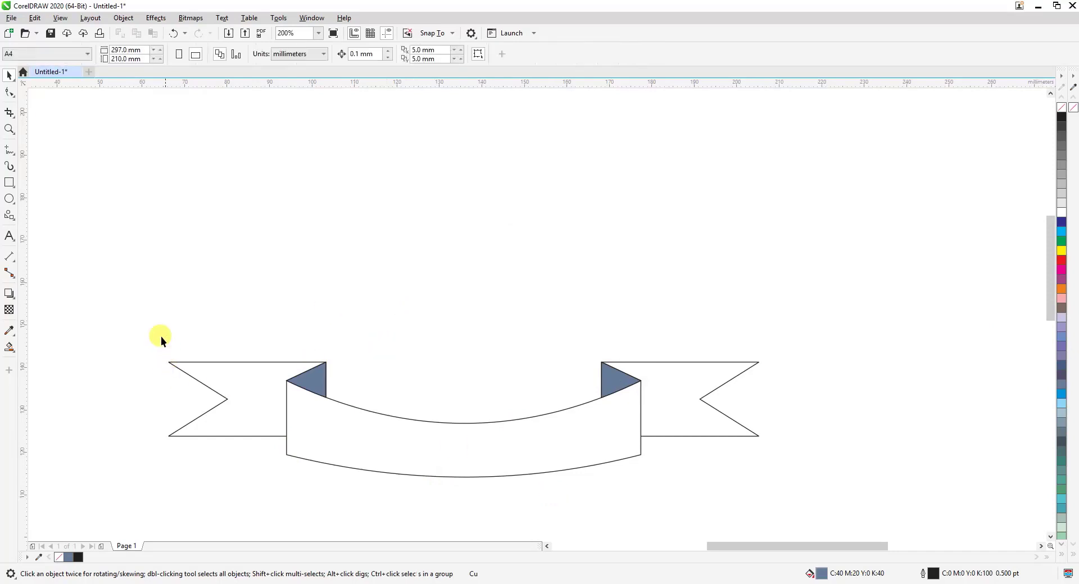
{"action": "left_click_drag", "start_coordinate": [120, 303], "coordinate": [832, 514]}
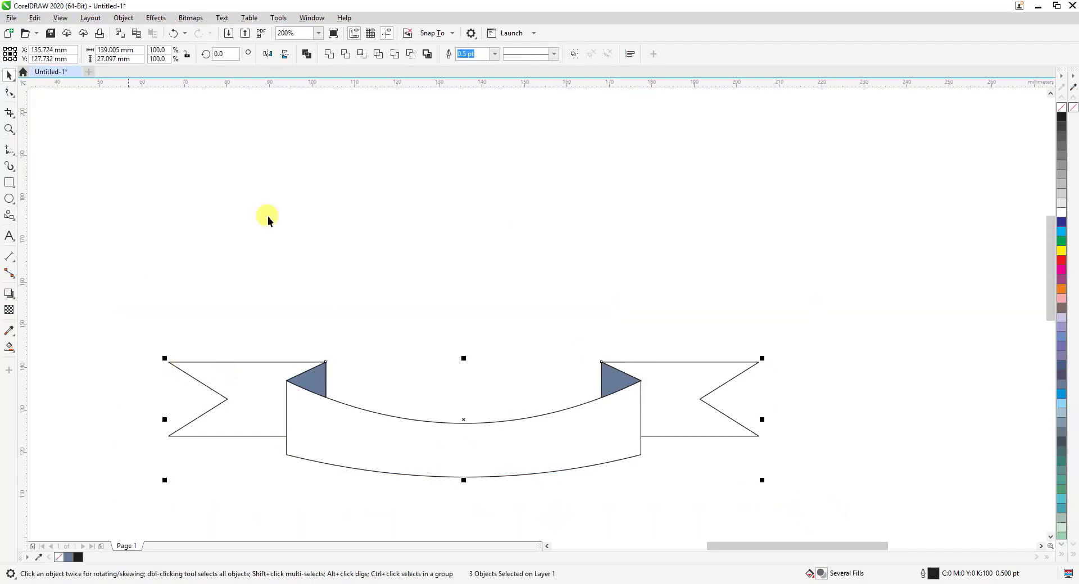
{"action": "left_click", "coordinate": [492, 371]}
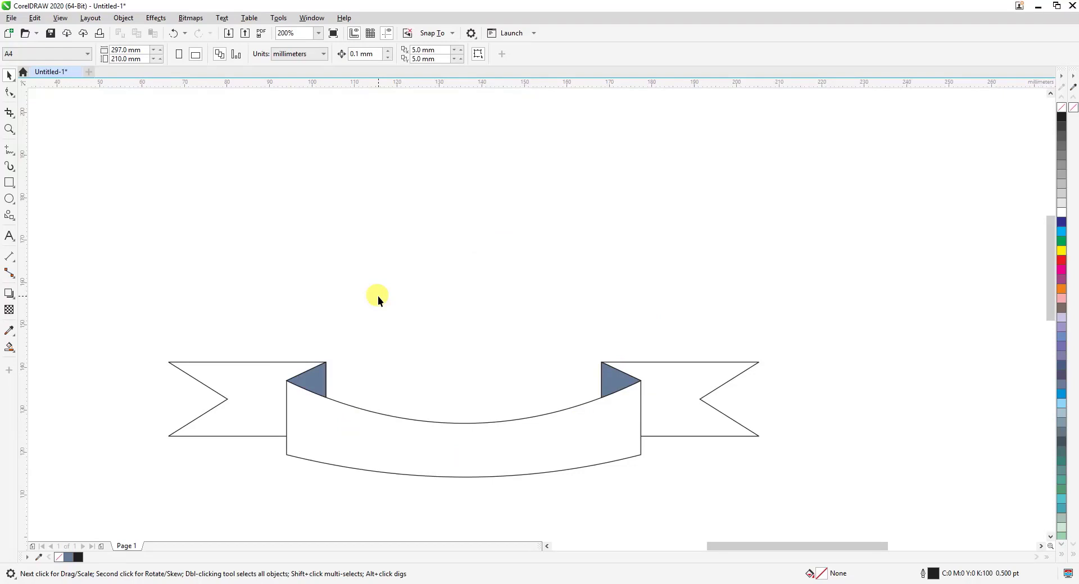
- Draw a circle about 48 mm in diameter above the banner and align it to the banner's horizontal centre and lower edge
{"action": "left_click", "coordinate": [9, 199]}
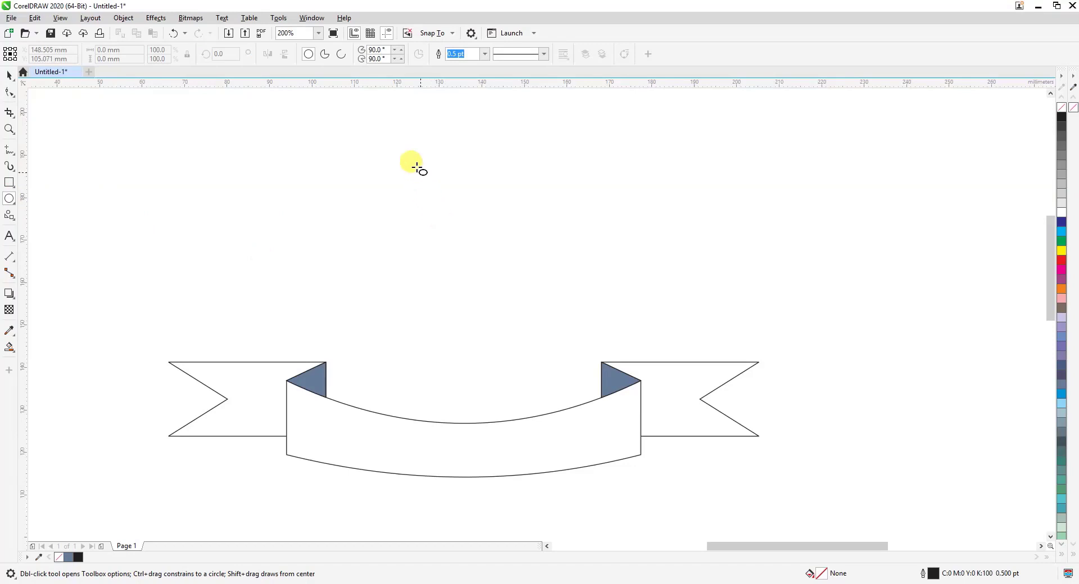
{"action": "left_click_drag", "start_coordinate": [410, 156], "coordinate": [547, 361]}
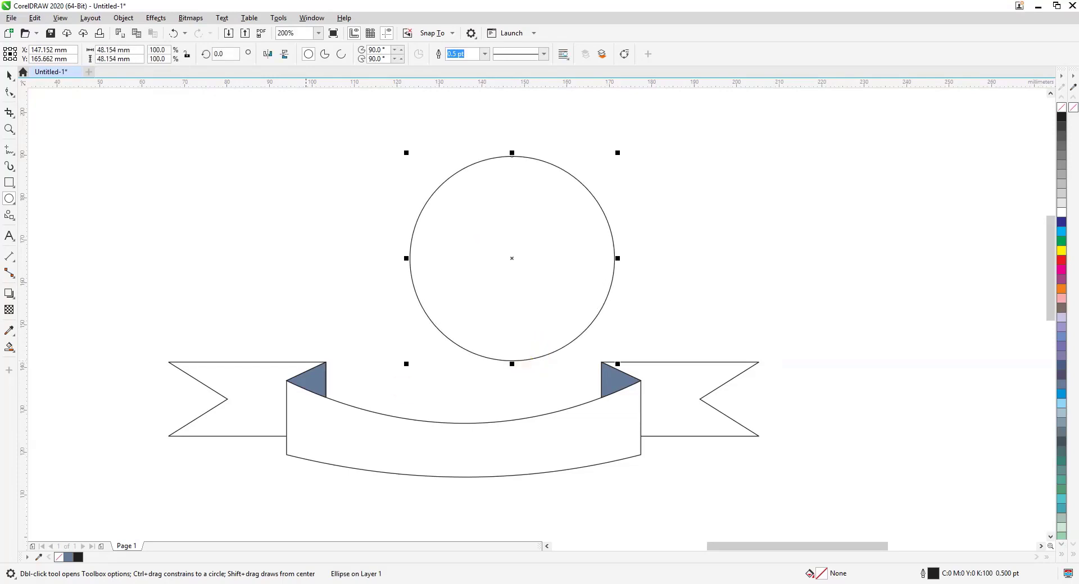
{"action": "left_click", "coordinate": [9, 75]}
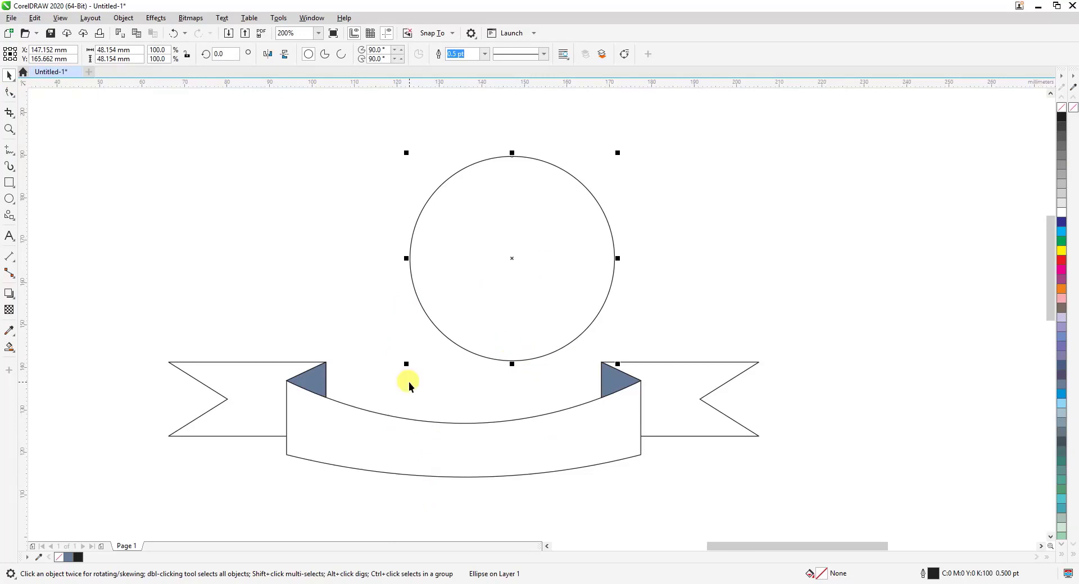
{"action": "left_click", "coordinate": [420, 420], "text": "shift"}
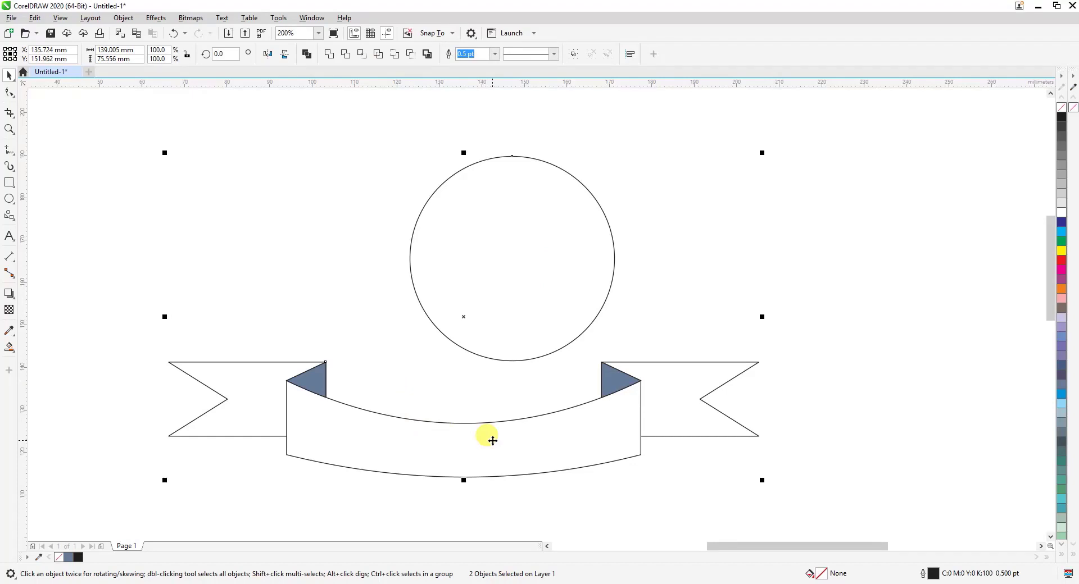
{"action": "key", "text": "c"}
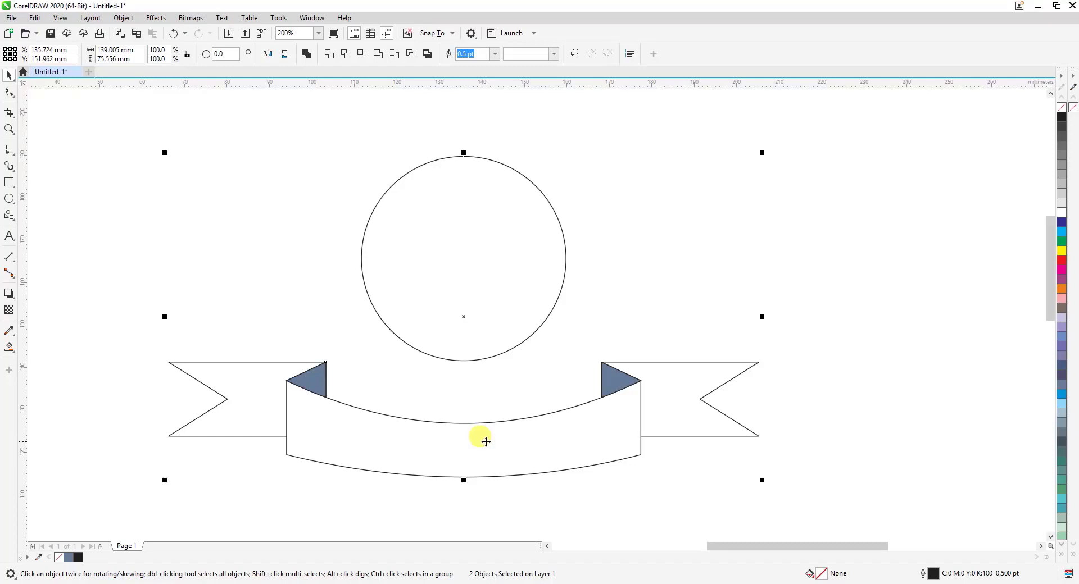
{"action": "key", "text": "b"}
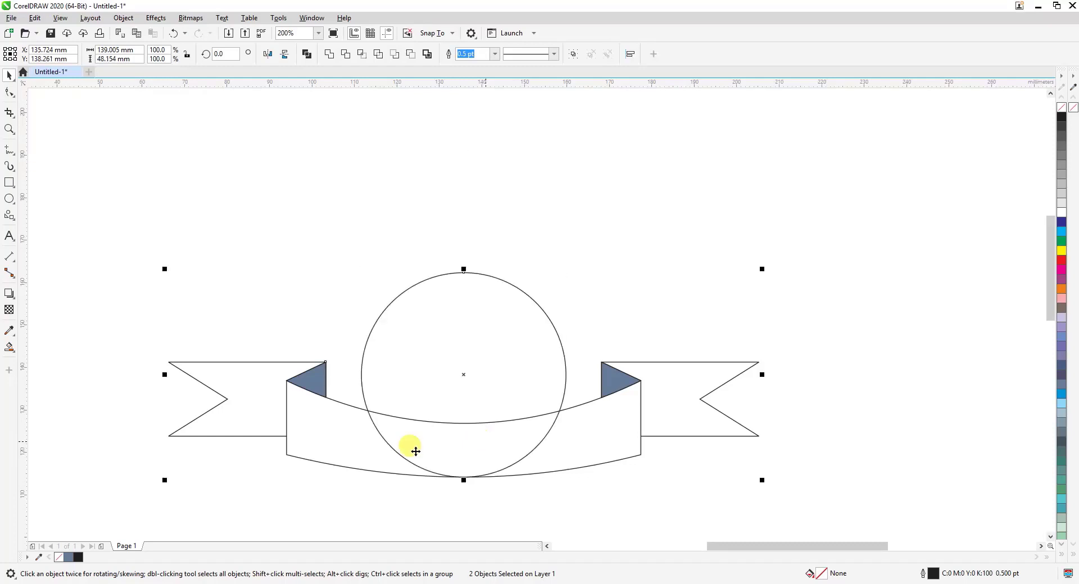
- Move the circle straight up until its lowest point sits just above the centre panel's curved top edge
{"action": "left_click", "coordinate": [375, 222]}
{"action": "left_click", "coordinate": [459, 315]}
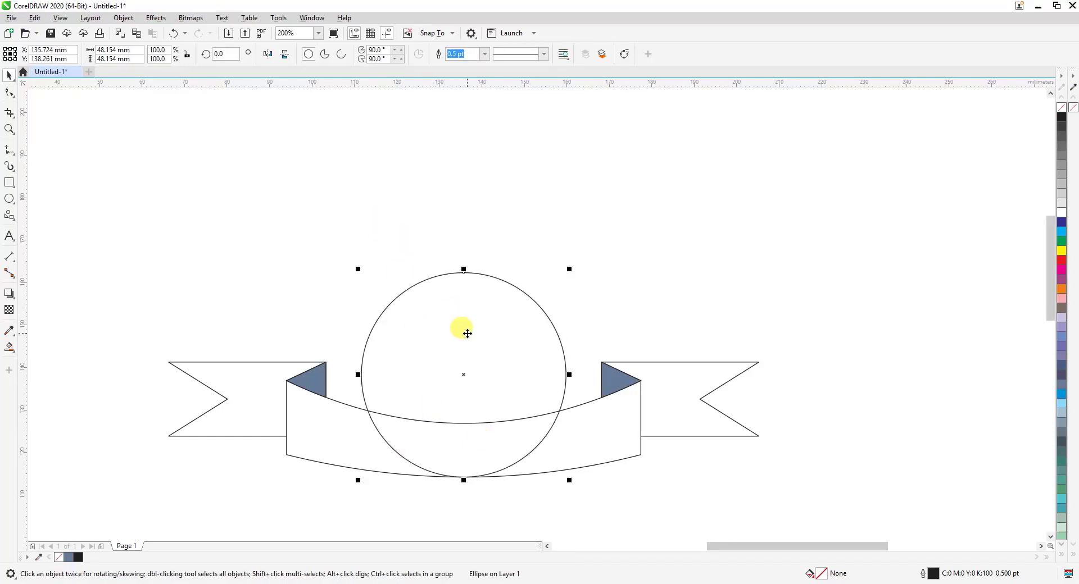
{"action": "left_click_drag", "start_coordinate": [467, 334], "coordinate": [464, 275]}
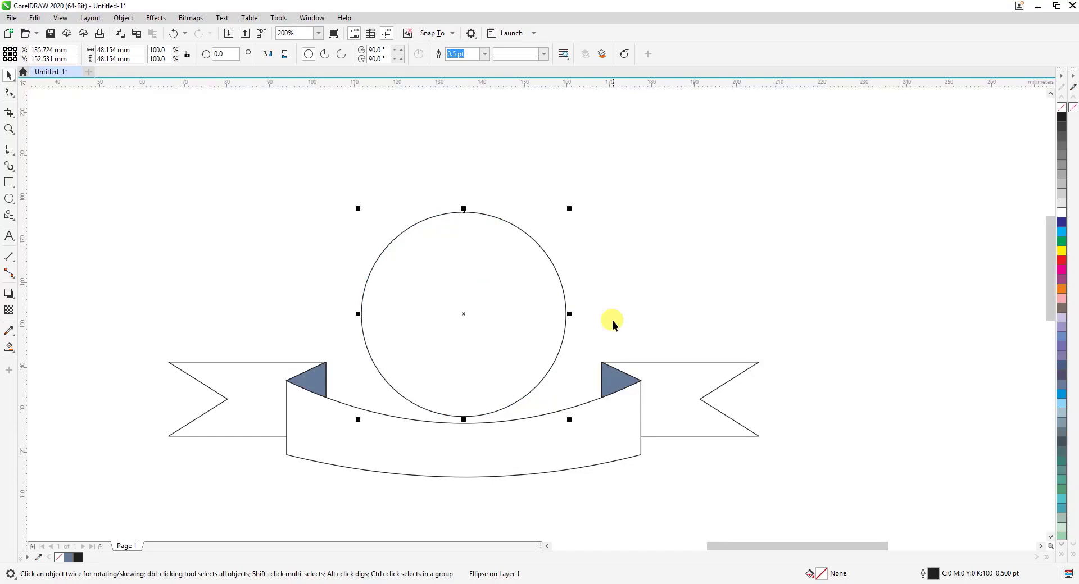
{"action": "key", "text": "Down"}
{"action": "key", "text": "Down"}
{"action": "key", "text": "Down"}
{"action": "key", "text": "Down"}
{"action": "key", "text": "Down"}
{"action": "key", "text": "Down"}
{"action": "key", "text": "Down"}
{"action": "key", "text": "Down"}
{"action": "key", "text": "Down"}
{"action": "key", "text": "Down"}
{"action": "key", "text": "Down"}
{"action": "key", "text": "Down"}
{"action": "key", "text": "Down"}
{"action": "key", "text": "Down"}
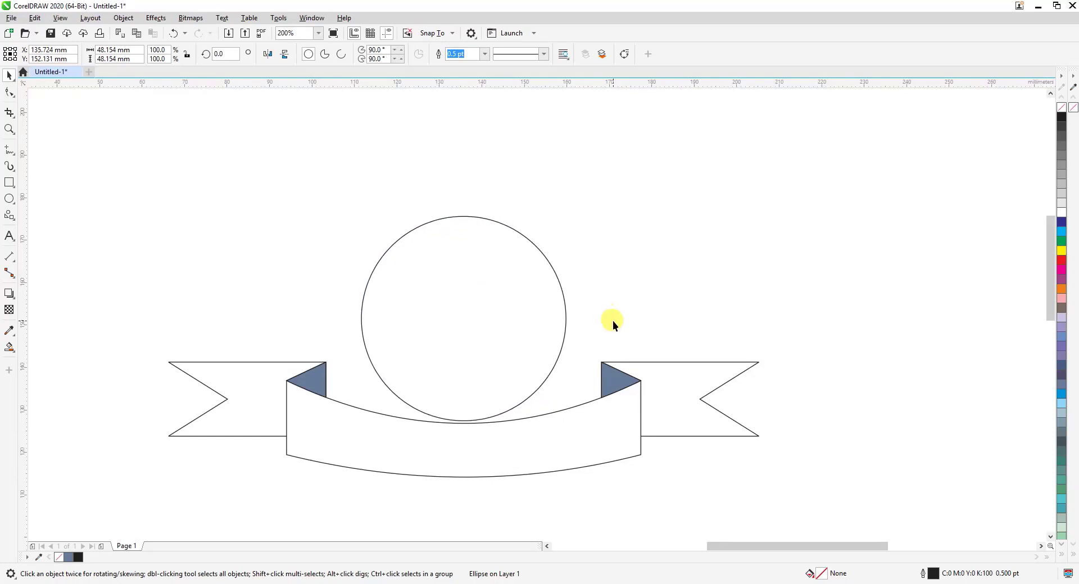
{"action": "key", "text": "Up"}
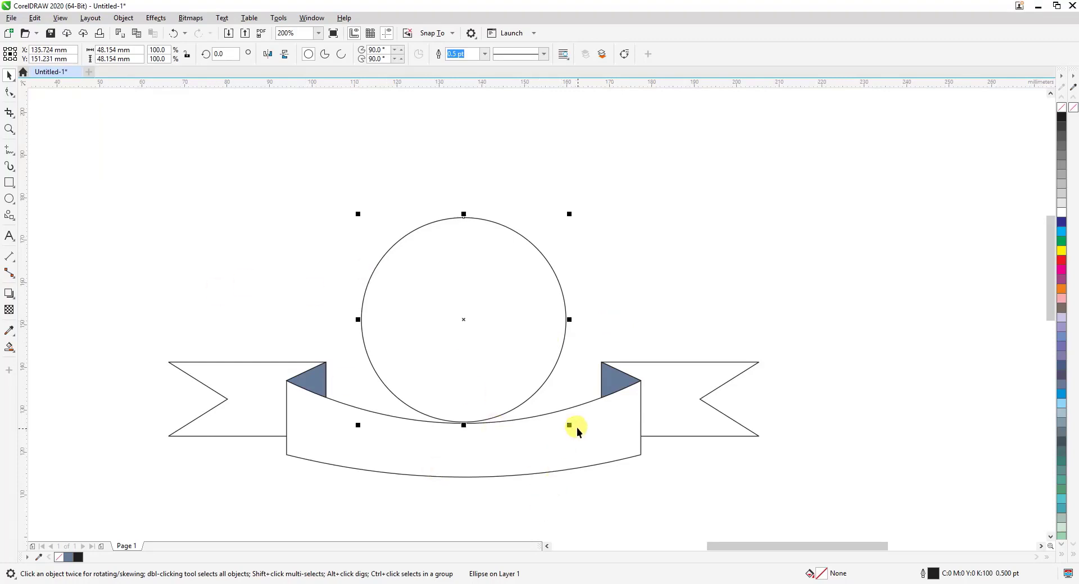
- Enlarge the circle about its centre to about 65 mm in diameter and nudge it vertically so its lower part overlaps the centre panel
{"action": "left_click_drag", "start_coordinate": [570, 426], "coordinate": [612, 463]}
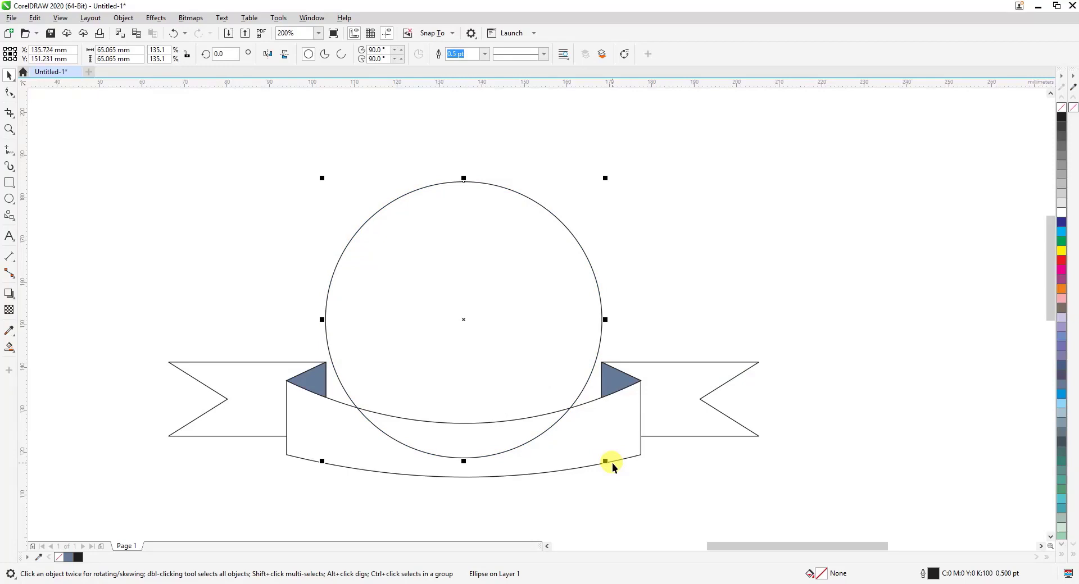
{"action": "key", "text": "Up"}
{"action": "key", "text": "Up"}
{"action": "key", "text": "Up"}
{"action": "key", "text": "Up"}
{"action": "key", "text": "Up"}
{"action": "key", "text": "Up"}
{"action": "key", "text": "Up"}
{"action": "key", "text": "Up"}
{"action": "key", "text": "Up"}
{"action": "key", "text": "Up"}
{"action": "key", "text": "Up"}
{"action": "key", "text": "Up"}
{"action": "key", "text": "Up"}
{"action": "key", "text": "Up"}
{"action": "key", "text": "Up"}
{"action": "key", "text": "Up"}
{"action": "key", "text": "Up"}
{"action": "key", "text": "Up"}
{"action": "key", "text": "Up"}
{"action": "key", "text": "Up"}
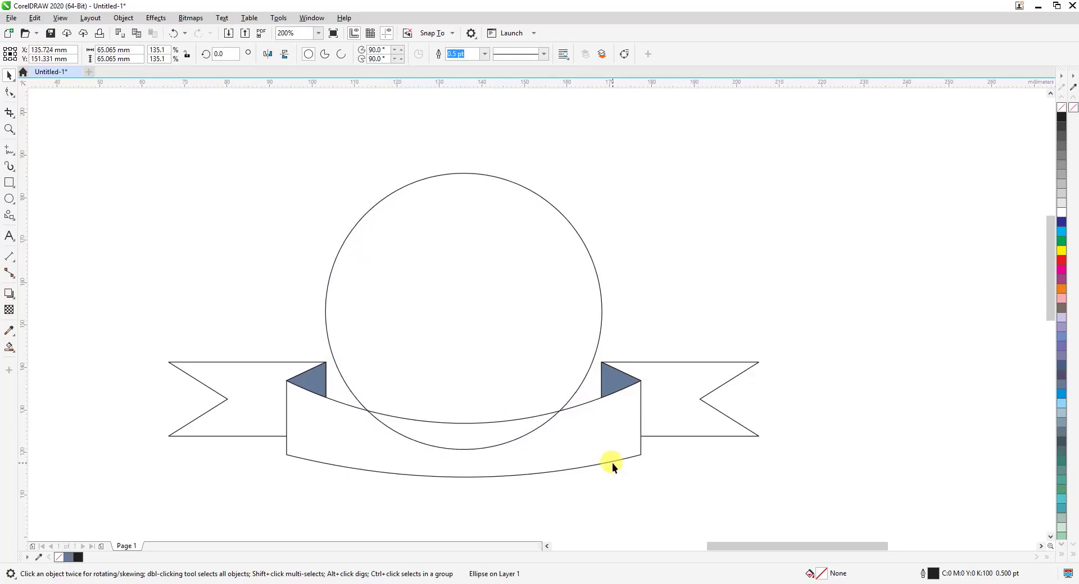
{"action": "key", "text": "Up"}
{"action": "key", "text": "Up"}
{"action": "key", "text": "Up"}
{"action": "key", "text": "Up"}
{"action": "key", "text": "Up"}
{"action": "key", "text": "Up"}
{"action": "key", "text": "Up"}
{"action": "key", "text": "Up"}
{"action": "key", "text": "Up"}
{"action": "key", "text": "Up"}
{"action": "key", "text": "Up"}
{"action": "key", "text": "Up"}
{"action": "key", "text": "Up"}
{"action": "key", "text": "Up"}
{"action": "key", "text": "Up"}
{"action": "key", "text": "Up"}
{"action": "key", "text": "Up"}
{"action": "key", "text": "Up"}
{"action": "key", "text": "Up"}
{"action": "key", "text": "Up"}
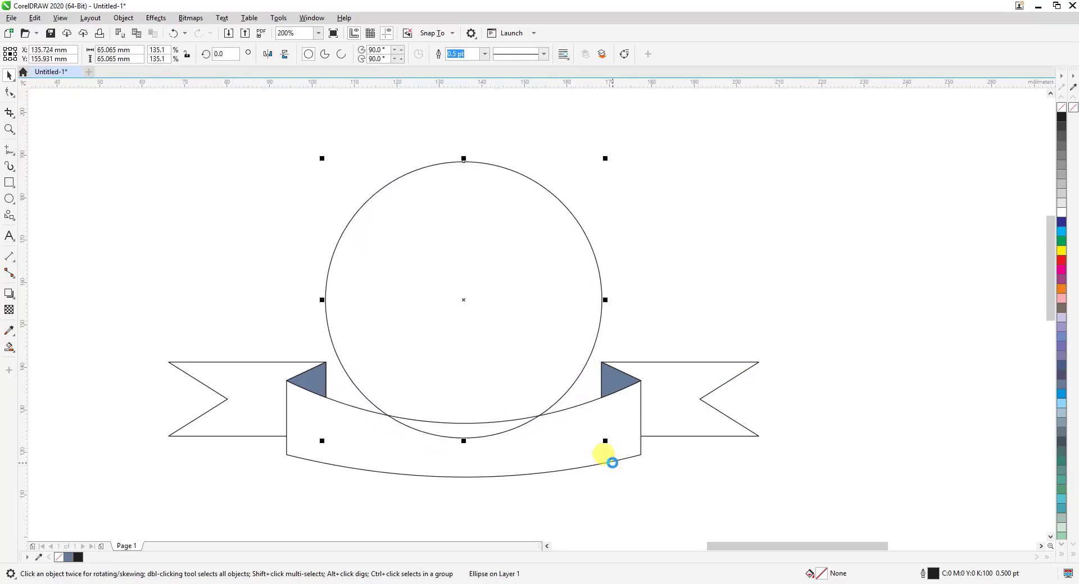
{"action": "key", "text": "Down"}
{"action": "key", "text": "Down"}
{"action": "key", "text": "Down"}
{"action": "key", "text": "Down"}
{"action": "key", "text": "Down"}
{"action": "key", "text": "Down"}
{"action": "key", "text": "Down"}
{"action": "key", "text": "Down"}
{"action": "key", "text": "Down"}
{"action": "key", "text": "Down"}
{"action": "key", "text": "Down"}
{"action": "key", "text": "Down"}
{"action": "key", "text": "Down"}
{"action": "key", "text": "Down"}
{"action": "key", "text": "Down"}
{"action": "key", "text": "Down"}
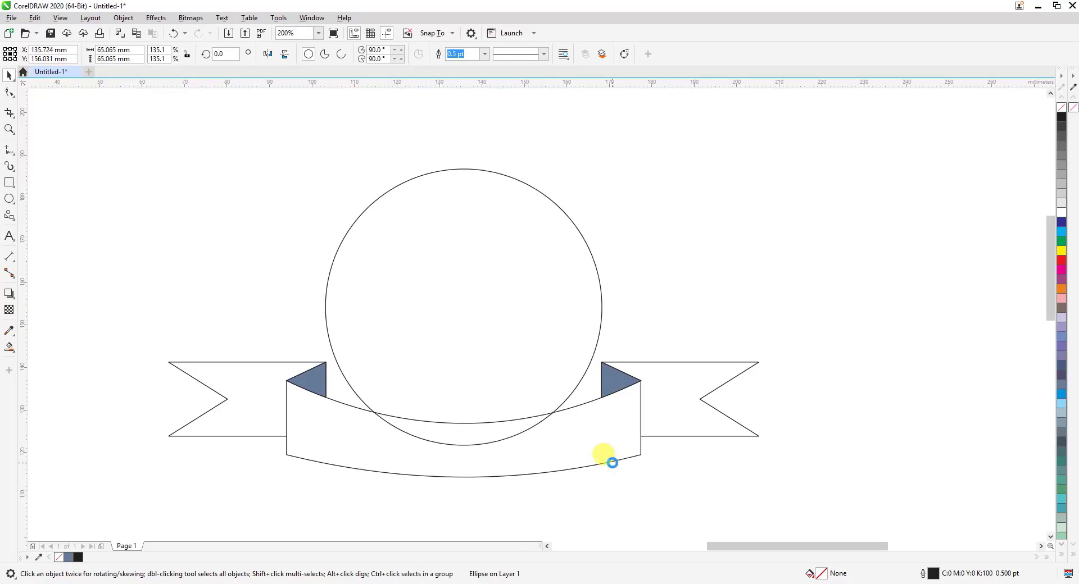
{"action": "key", "text": "Down"}
{"action": "key", "text": "Down"}
{"action": "key", "text": "Down"}
{"action": "key", "text": "Down"}
{"action": "key", "text": "Down"}
{"action": "key", "text": "Down"}
{"action": "key", "text": "Down"}
{"action": "key", "text": "Down"}
{"action": "key", "text": "Down"}
{"action": "key", "text": "Down"}
{"action": "key", "text": "Down"}
{"action": "key", "text": "Down"}
{"action": "key", "text": "Down"}
{"action": "key", "text": "Down"}
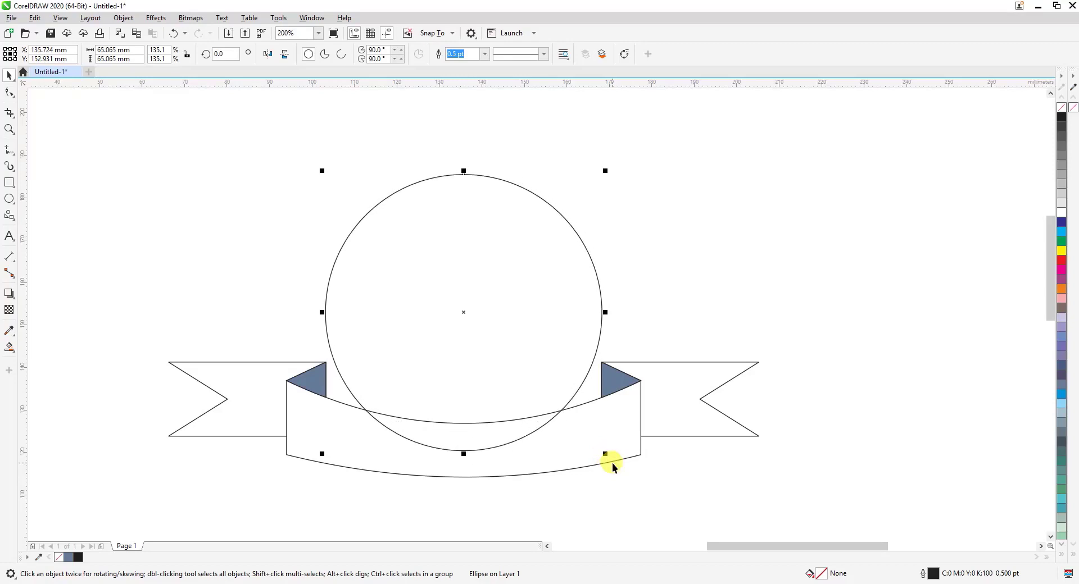
{"action": "key", "text": "Down"}
{"action": "key", "text": "Down"}
{"action": "key", "text": "Down"}
{"action": "key", "text": "Down"}
{"action": "key", "text": "Down"}
{"action": "key", "text": "Down"}
{"action": "key", "text": "Down"}
{"action": "key", "text": "Down"}
{"action": "key", "text": "Down"}
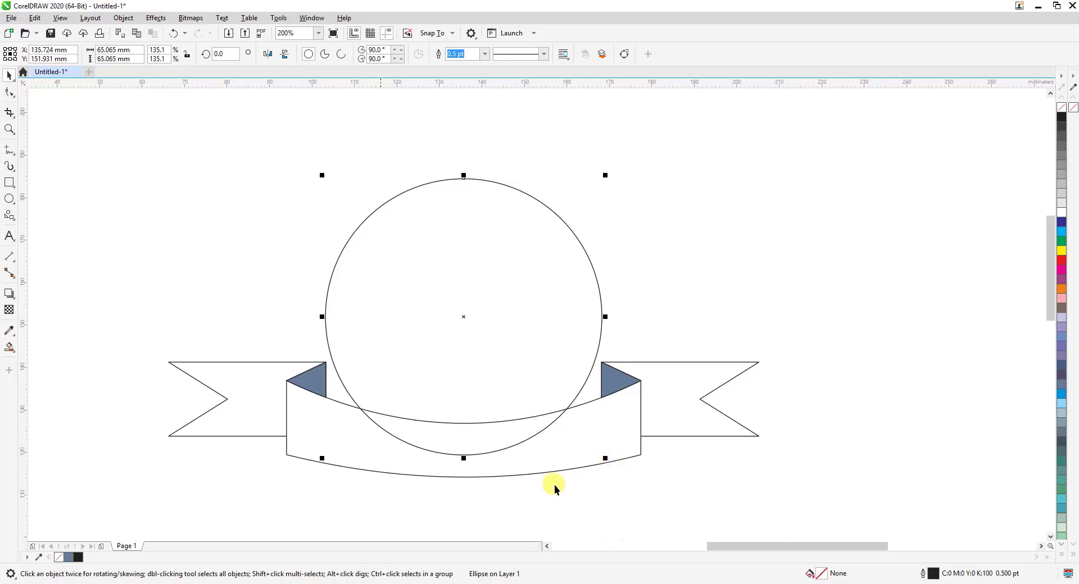
- Fill the banner with purple (C20 M80 Y0 K20)
{"action": "left_click", "coordinate": [655, 487]}
{"action": "left_click", "coordinate": [598, 442]}
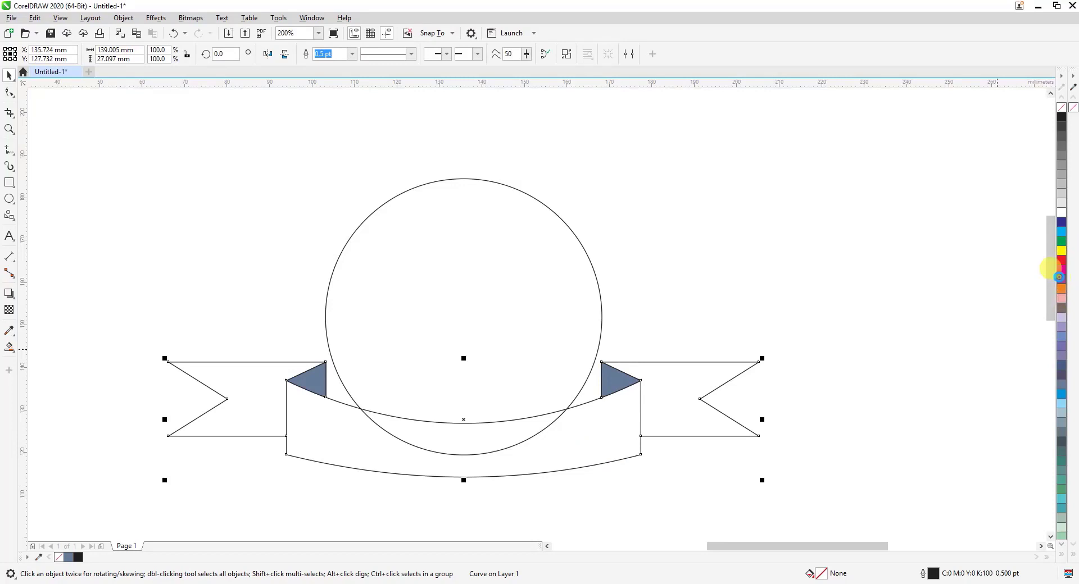
{"action": "left_click", "coordinate": [1062, 279]}
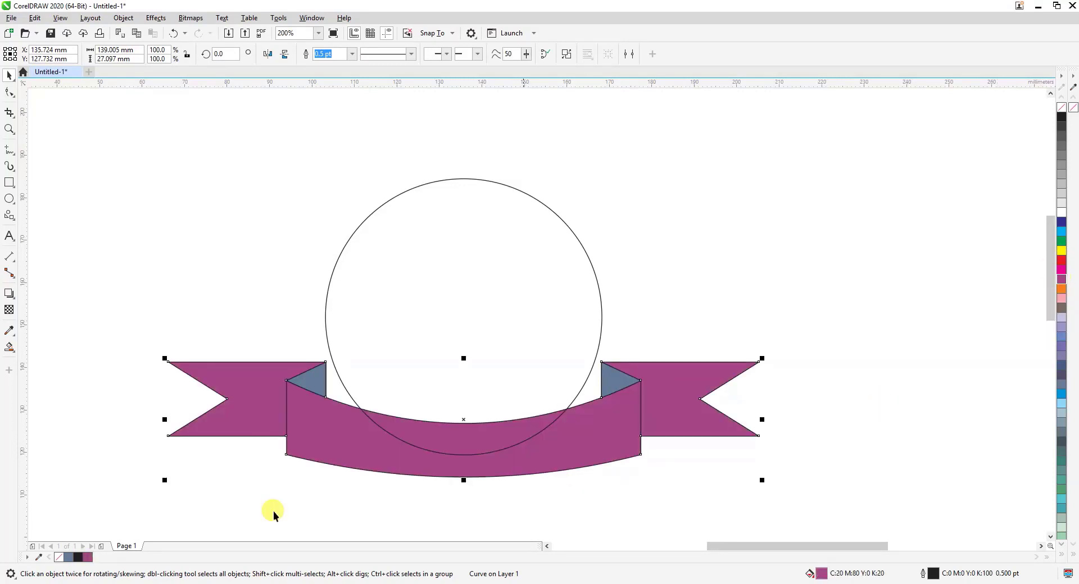
- Give the circle an orange fill and a matching orange outline (C0 M60 Y100 K0)
{"action": "left_click", "coordinate": [484, 221]}
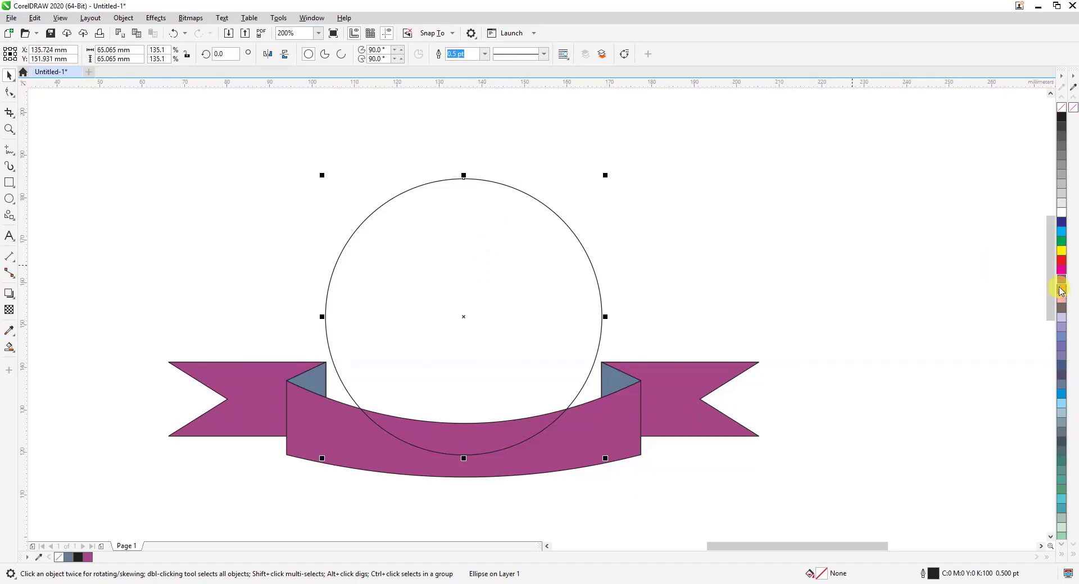
{"action": "left_click", "coordinate": [1061, 290]}
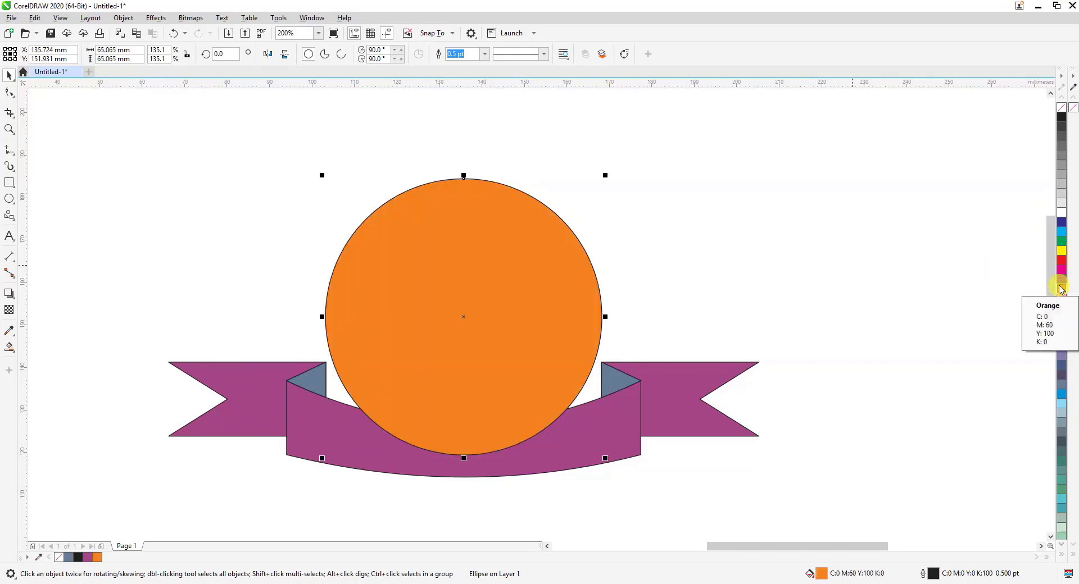
{"action": "right_click", "coordinate": [1061, 290]}
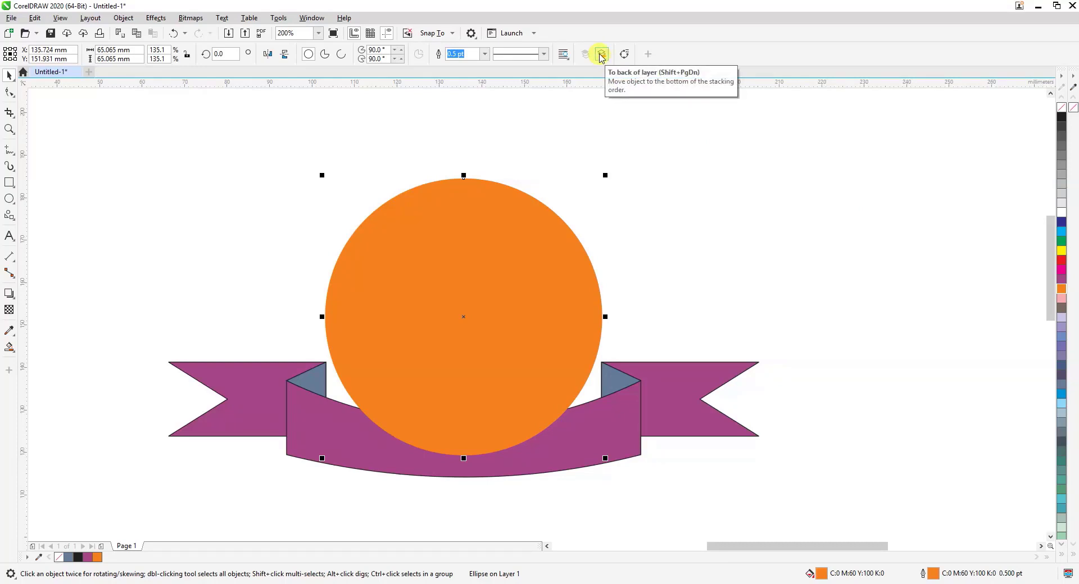
- Send the orange circle to the back of the layer, behind the purple banner, and leave it selected
{"action": "left_click", "coordinate": [601, 56]}
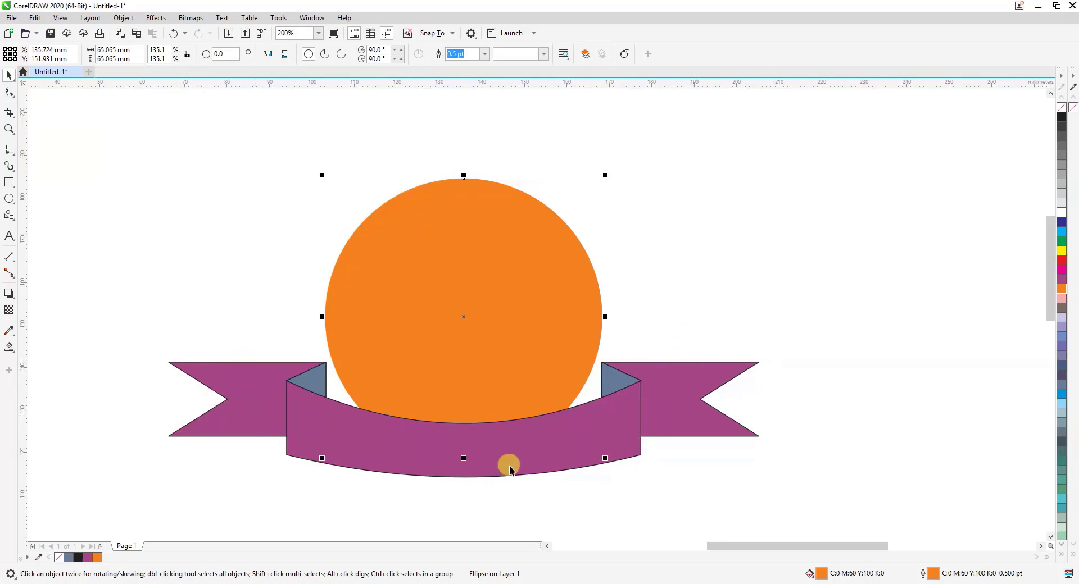
{"action": "left_click", "coordinate": [646, 192]}
{"action": "left_click", "coordinate": [518, 238]}
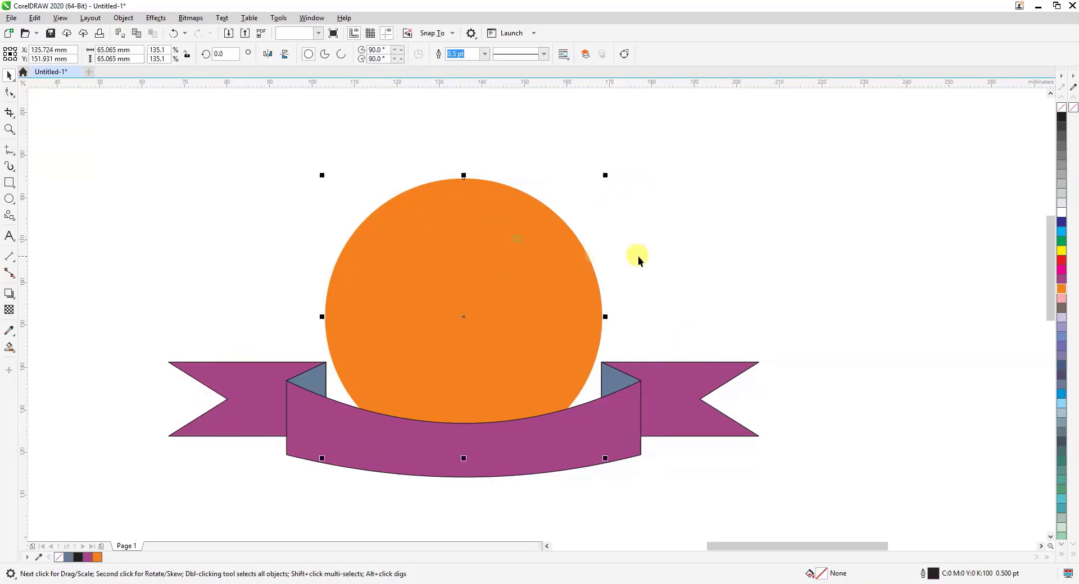
- Nudge the orange circle up until its centre sits at about Y 156.1 mm, with its lower edge still behind the banner
{"action": "key", "text": "Up"}
{"action": "key", "text": "Up"}
{"action": "key", "text": "Up"}
{"action": "key", "text": "Up"}
{"action": "key", "text": "Up"}
{"action": "key", "text": "Up"}
{"action": "key", "text": "Up"}
{"action": "key", "text": "Up"}
{"action": "key", "text": "Up"}
{"action": "key", "text": "Up"}
{"action": "key", "text": "Up"}
{"action": "key", "text": "Up"}
{"action": "key", "text": "Up"}
{"action": "key", "text": "Up"}
{"action": "key", "text": "Up"}
{"action": "key", "text": "Up"}
{"action": "key", "text": "Up"}
{"action": "key", "text": "Up"}
{"action": "key", "text": "Up"}
{"action": "key", "text": "Up"}
{"action": "key", "text": "Up"}
{"action": "key", "text": "Up"}
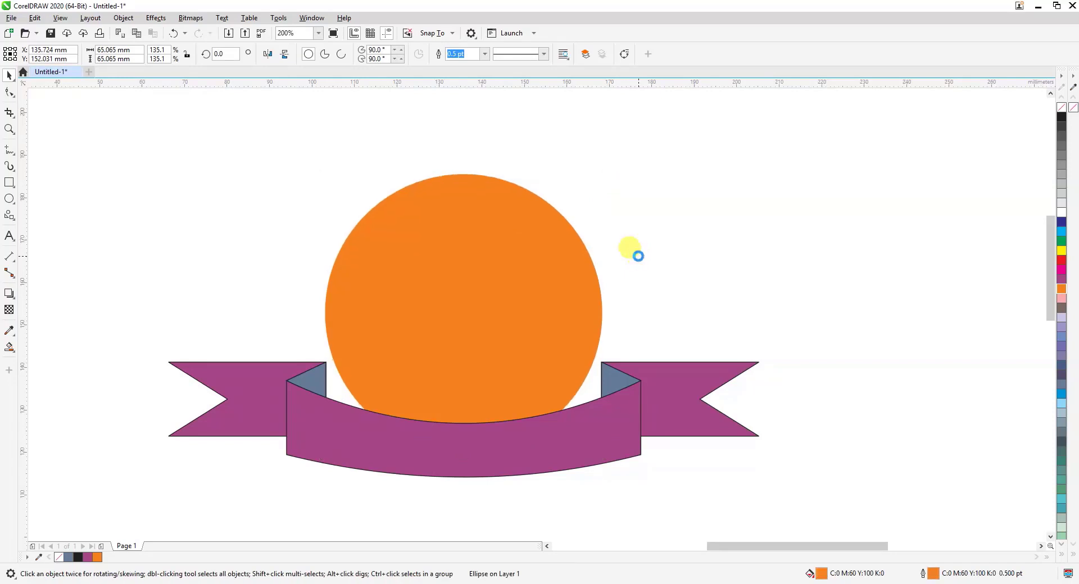
{"action": "key", "text": "Up"}
{"action": "key", "text": "Up"}
{"action": "key", "text": "Up"}
{"action": "key", "text": "Up"}
{"action": "key", "text": "Up"}
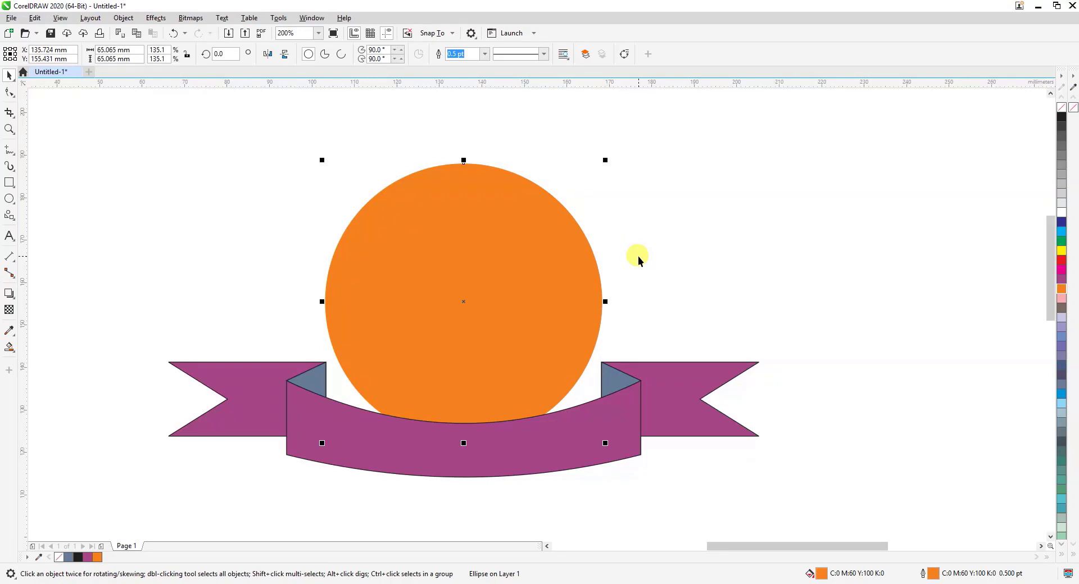
{"action": "key", "text": "Up"}
{"action": "key", "text": "Up"}
{"action": "key", "text": "Up"}
{"action": "key", "text": "Up"}
{"action": "key", "text": "Up"}
{"action": "key", "text": "Up"}
{"action": "key", "text": "Up"}
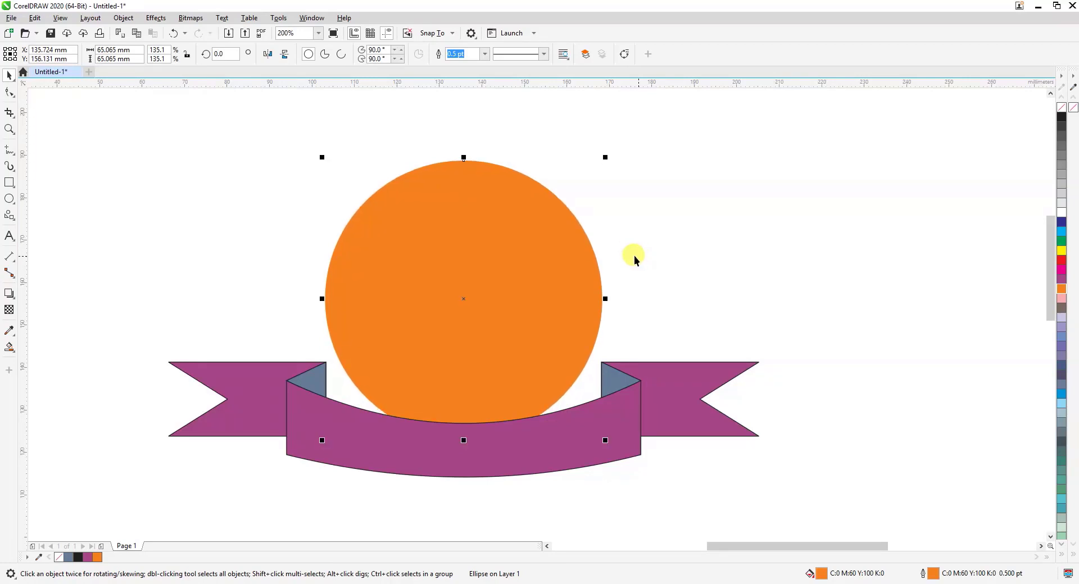
- Give the purple banner a white outline 1.5 pt thick
{"action": "left_click", "coordinate": [566, 436]}
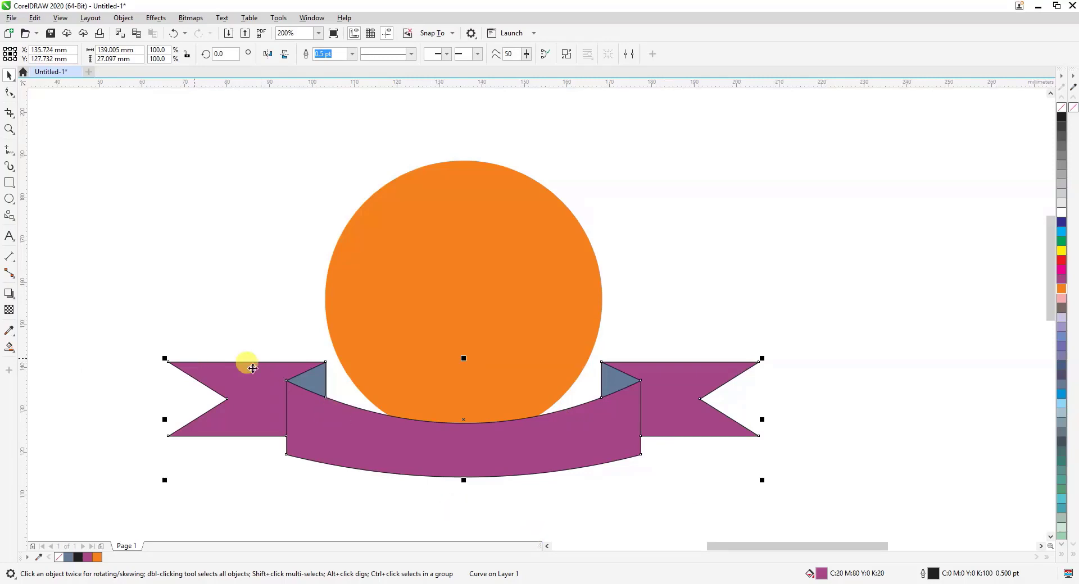
{"action": "right_click", "coordinate": [1061, 213]}
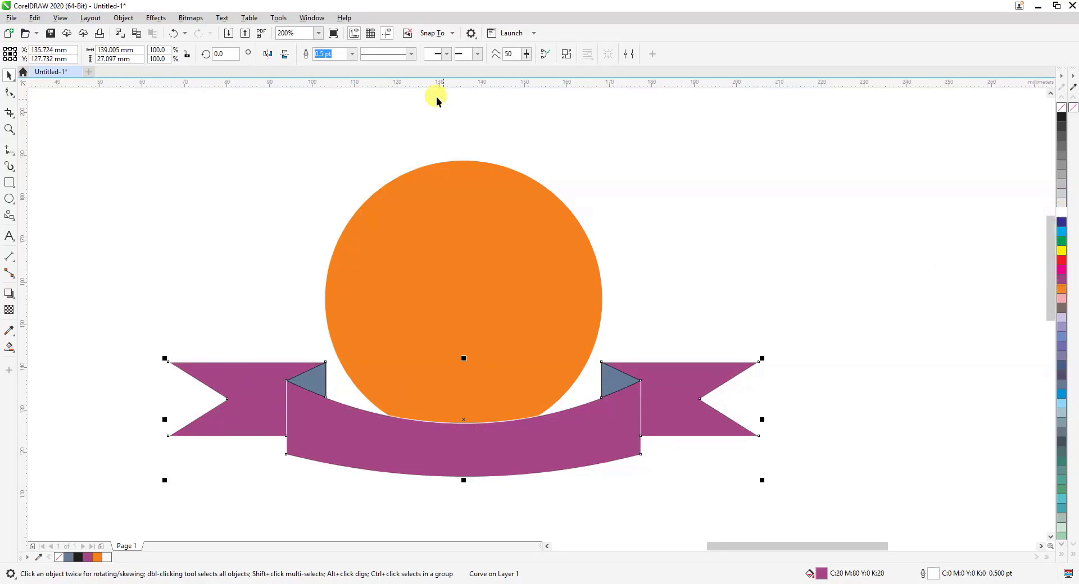
{"action": "left_click", "coordinate": [353, 56]}
{"action": "left_click", "coordinate": [329, 108]}
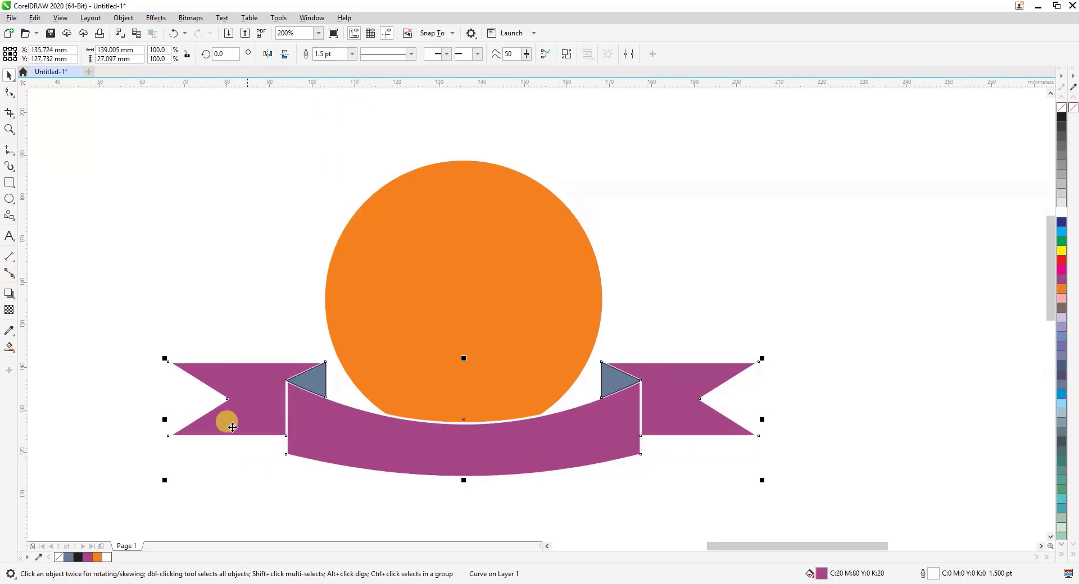
{"action": "left_click", "coordinate": [633, 200]}
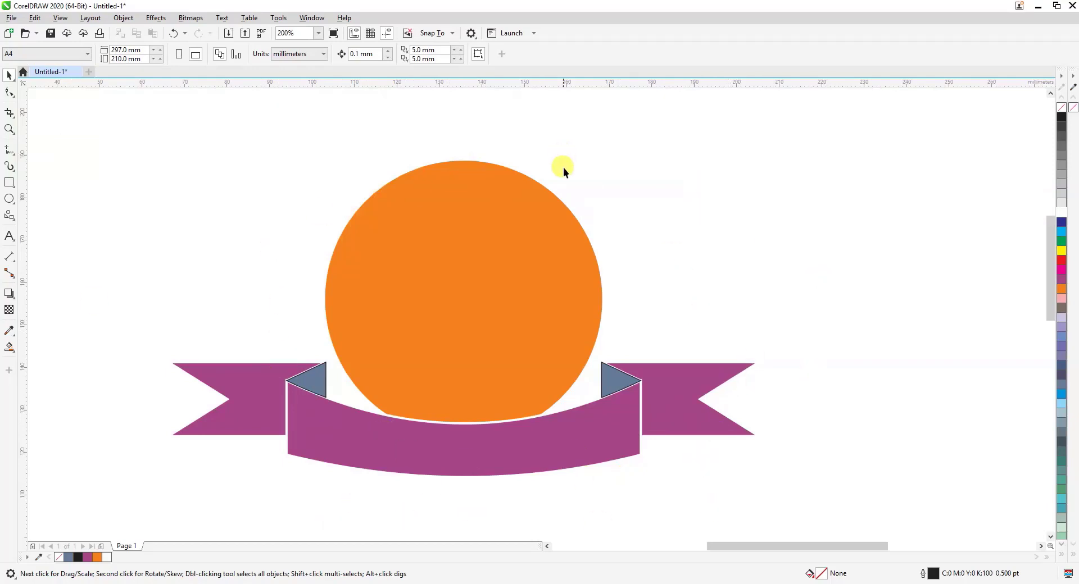
- Make a concentric copy of the orange circle, scaled about its centre to about 41.6 mm in diameter
{"action": "left_click", "coordinate": [534, 265]}
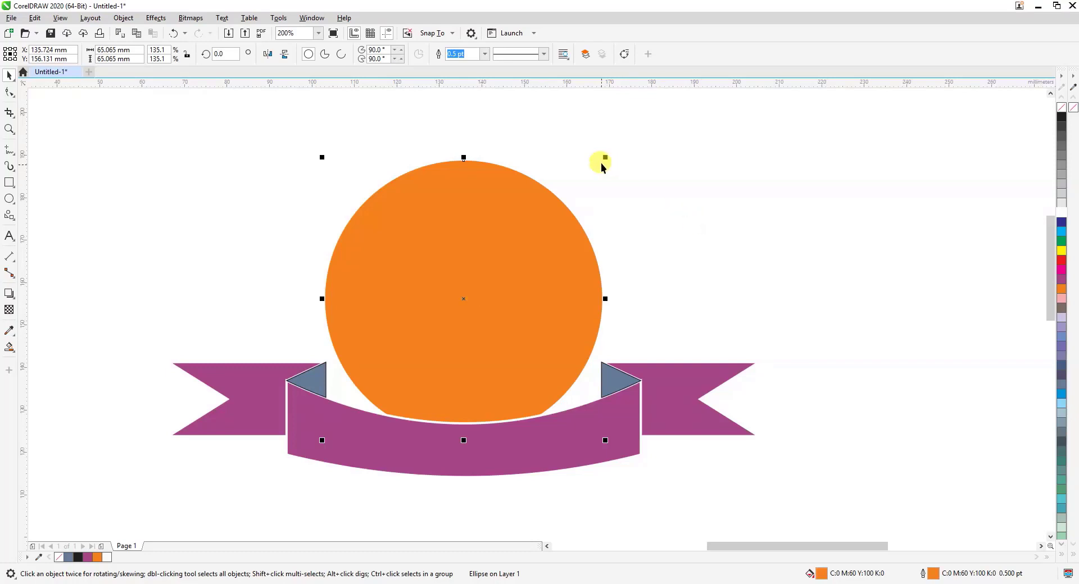
{"action": "left_click_drag", "start_coordinate": [604, 158], "coordinate": [596, 208]}
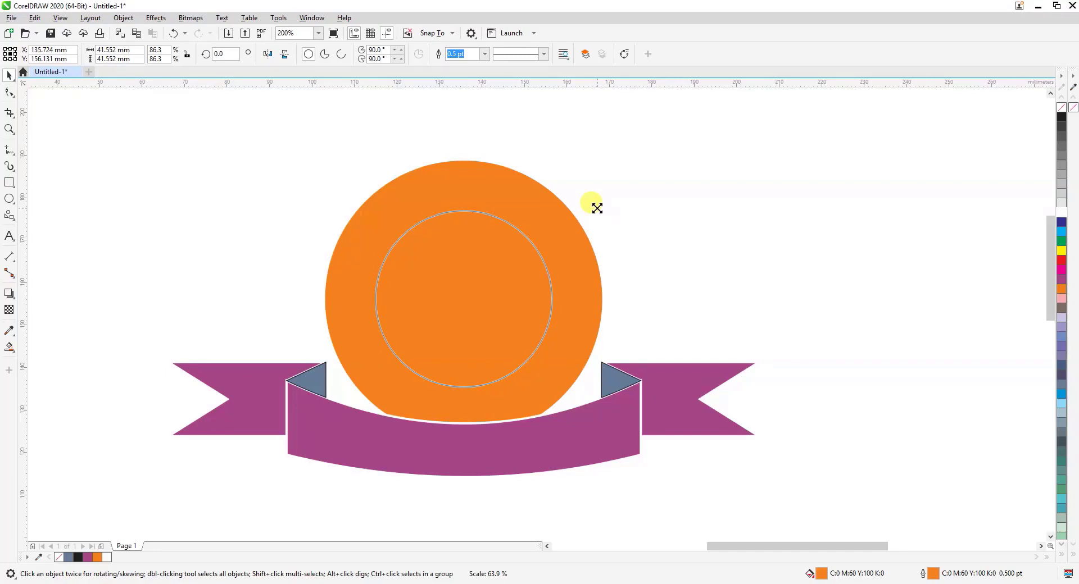
{"action": "left_click_drag", "start_coordinate": [597, 208], "coordinate": [595, 207]}
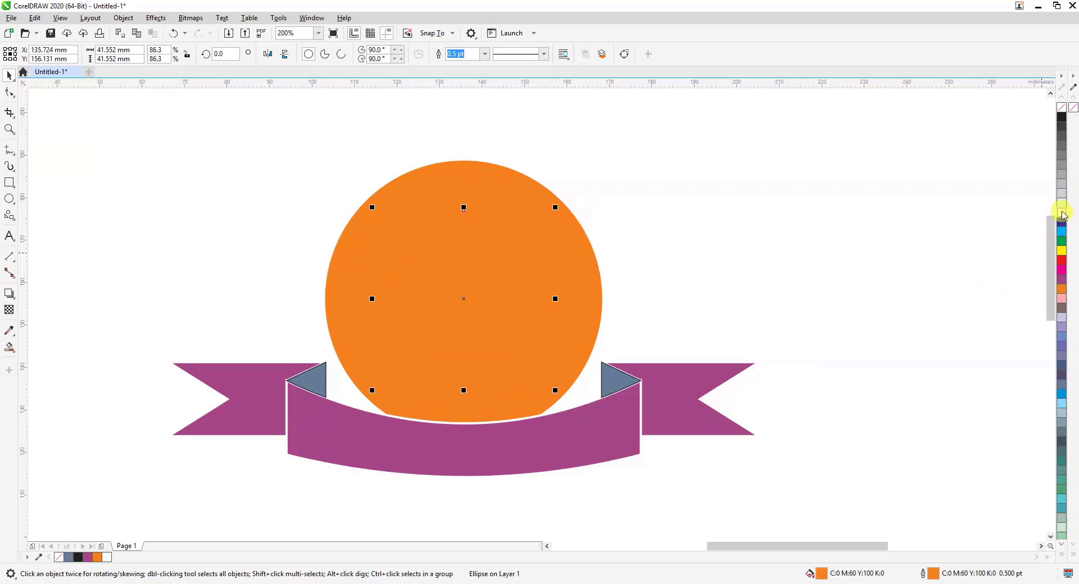
- Give the inner circle a white fill and a white outline, leaving an orange ring around it
{"action": "left_click", "coordinate": [1062, 212]}
{"action": "right_click", "coordinate": [1061, 212]}
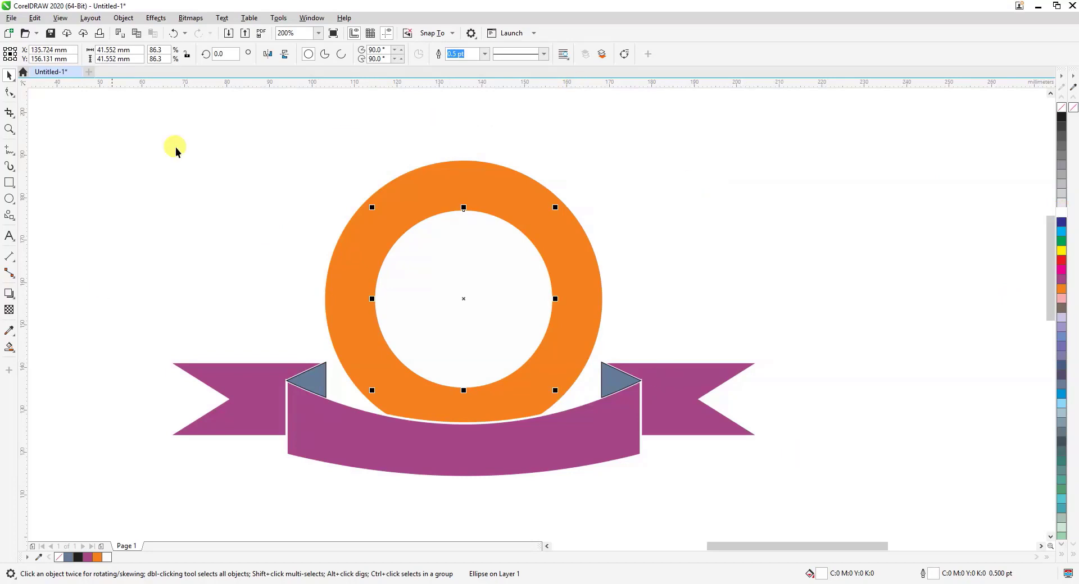
{"action": "left_click", "coordinate": [658, 211]}
{"action": "left_click", "coordinate": [464, 259]}
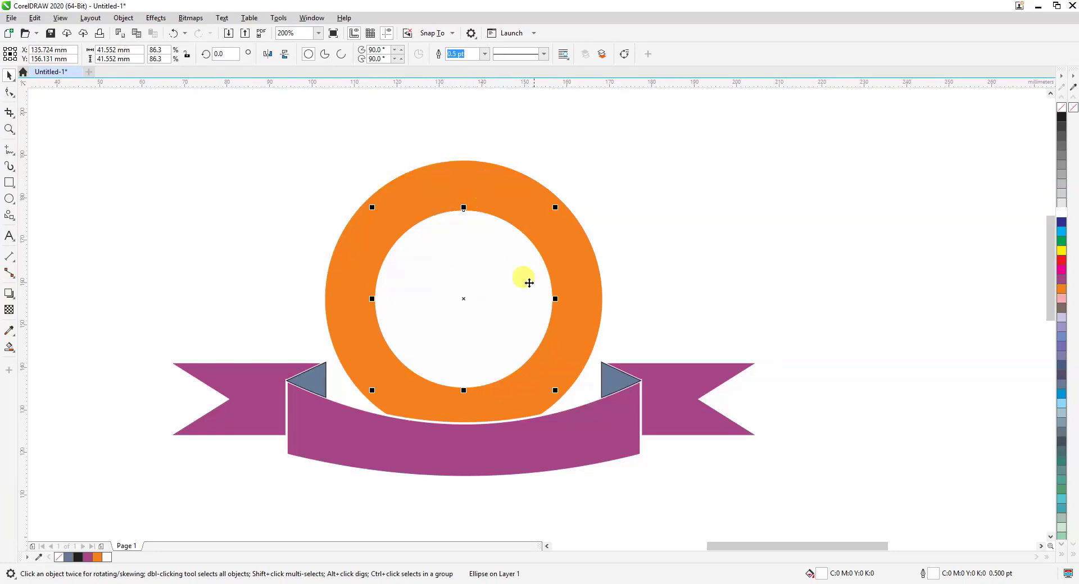
{"action": "left_click", "coordinate": [659, 227]}
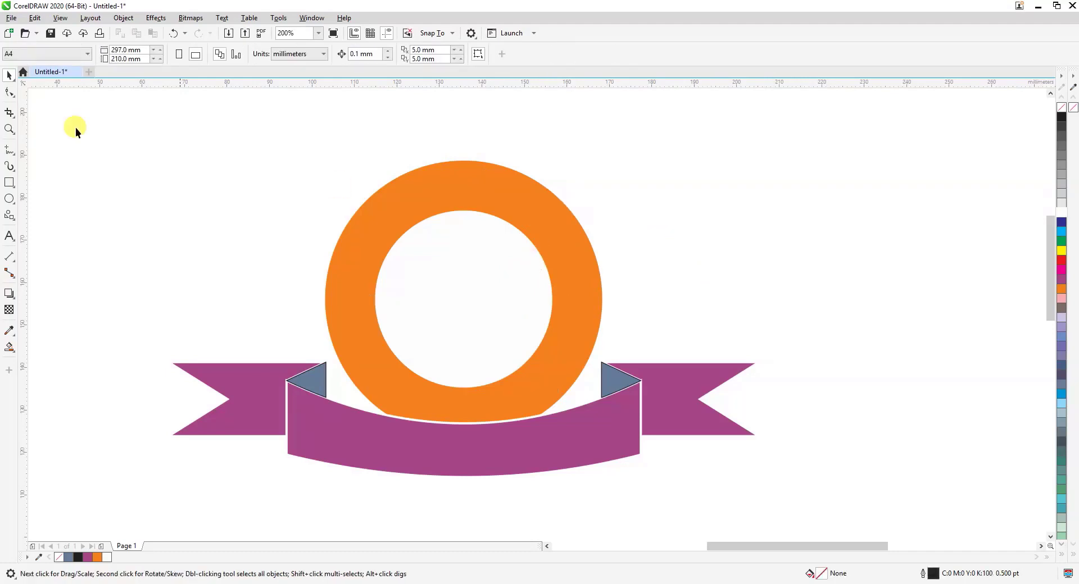
- Prepare for artistic text in the empty area above the ring and switch the keyboard language to Urdu (InPage Phonetic 1.0)
{"action": "left_click", "coordinate": [9, 129]}
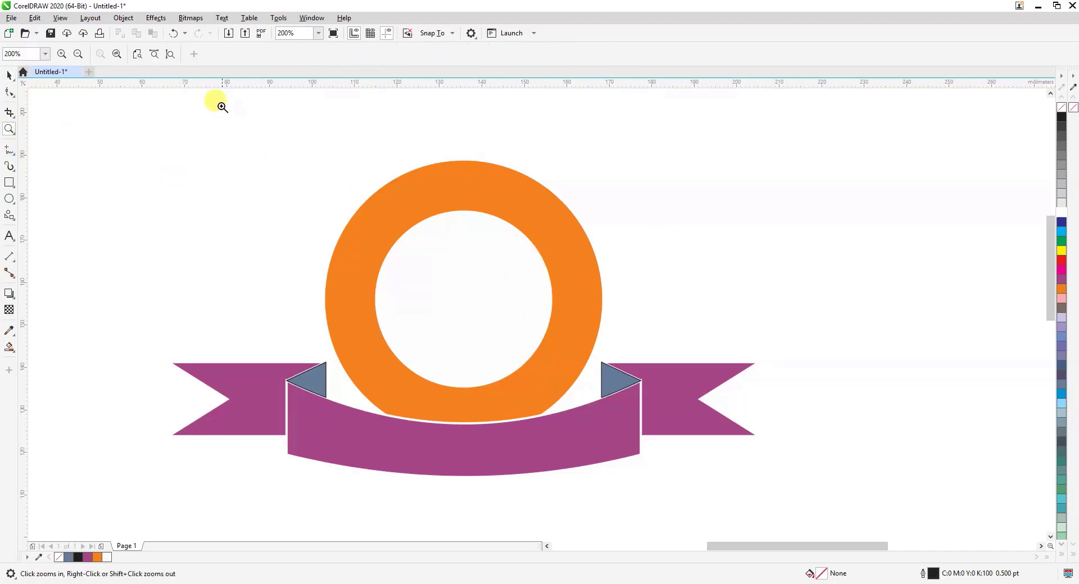
{"action": "left_click_drag", "start_coordinate": [220, 106], "coordinate": [668, 375]}
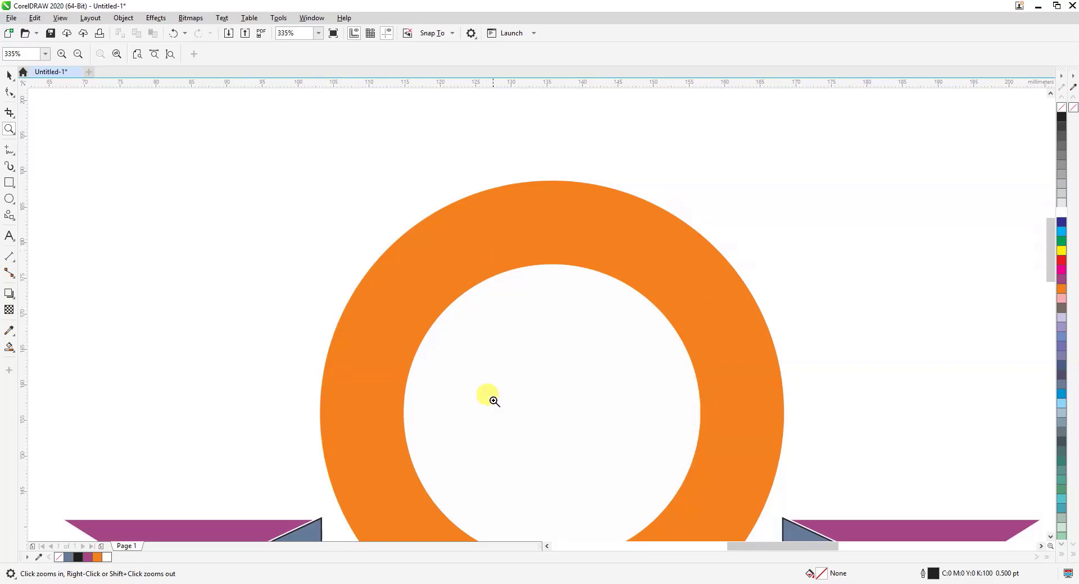
{"action": "left_click_drag", "start_coordinate": [1050, 277], "coordinate": [1048, 262]}
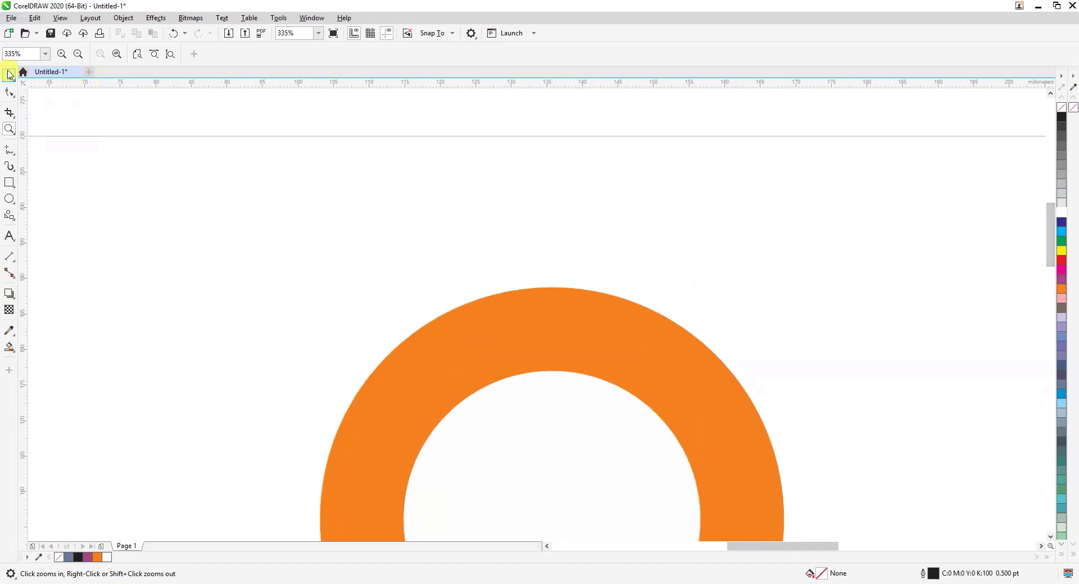
{"action": "left_click", "coordinate": [11, 74]}
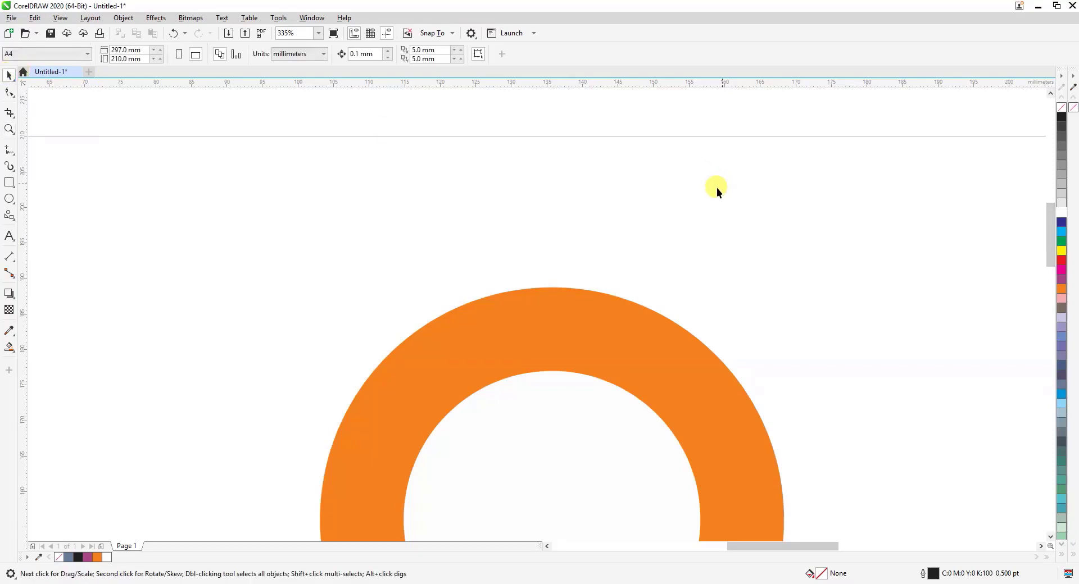
{"action": "left_click", "coordinate": [9, 237]}
{"action": "left_click", "coordinate": [767, 176]}
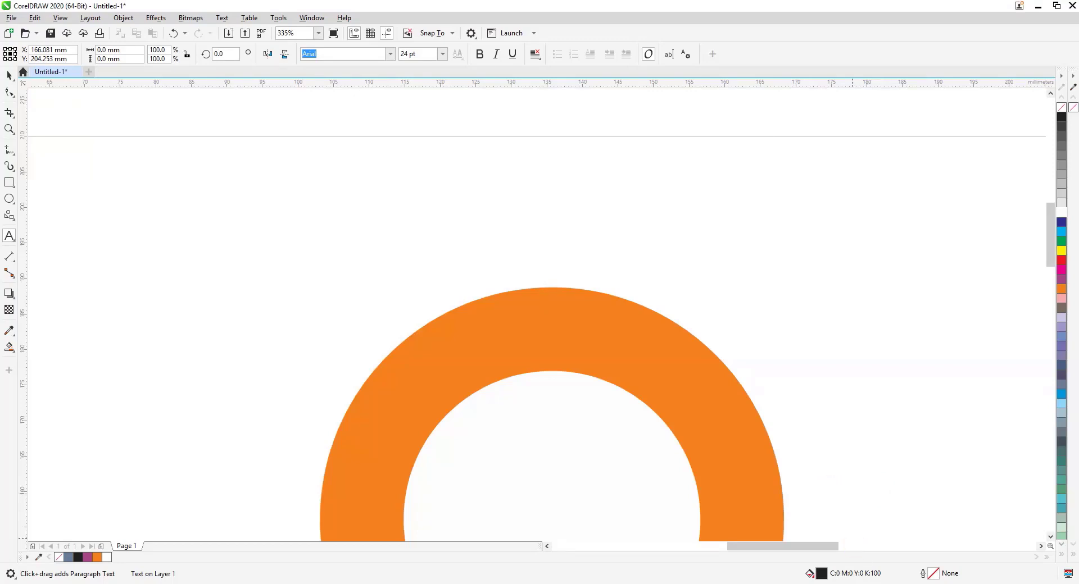
{"action": "left_click", "coordinate": [1018, 583]}
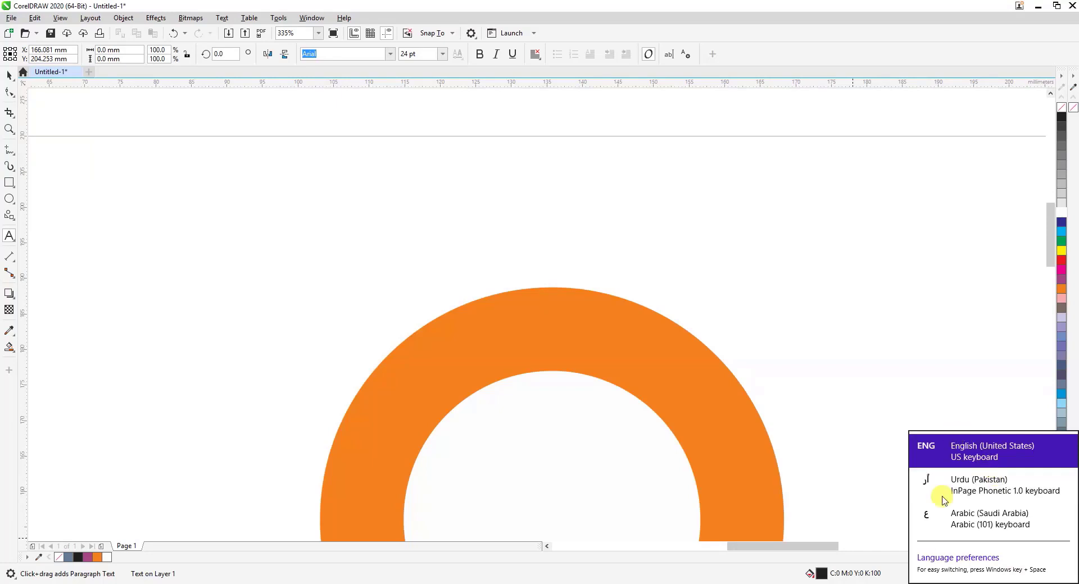
{"action": "left_click", "coordinate": [936, 480]}
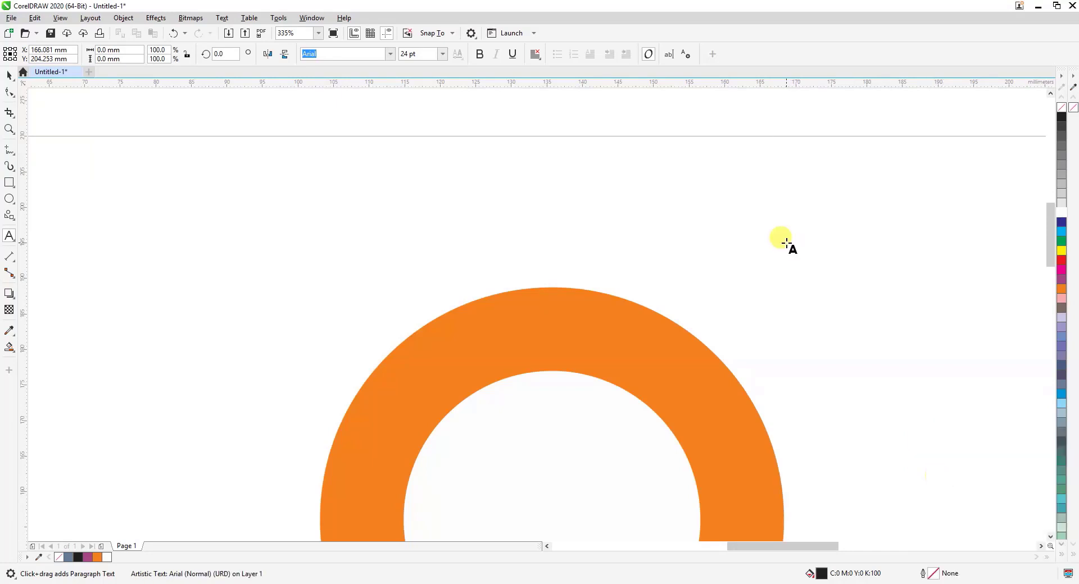
- Add the artistic text "اداره تحسین القرآن والحدیث کراچی" above the ring
{"action": "left_click", "coordinate": [696, 193]}
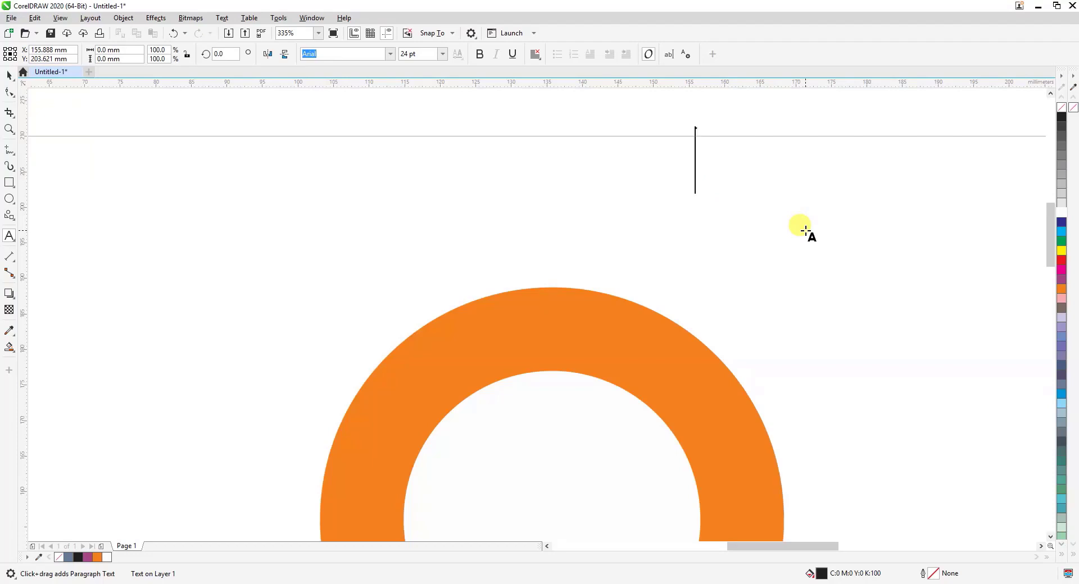
{"action": "type", "text": "اداره"}
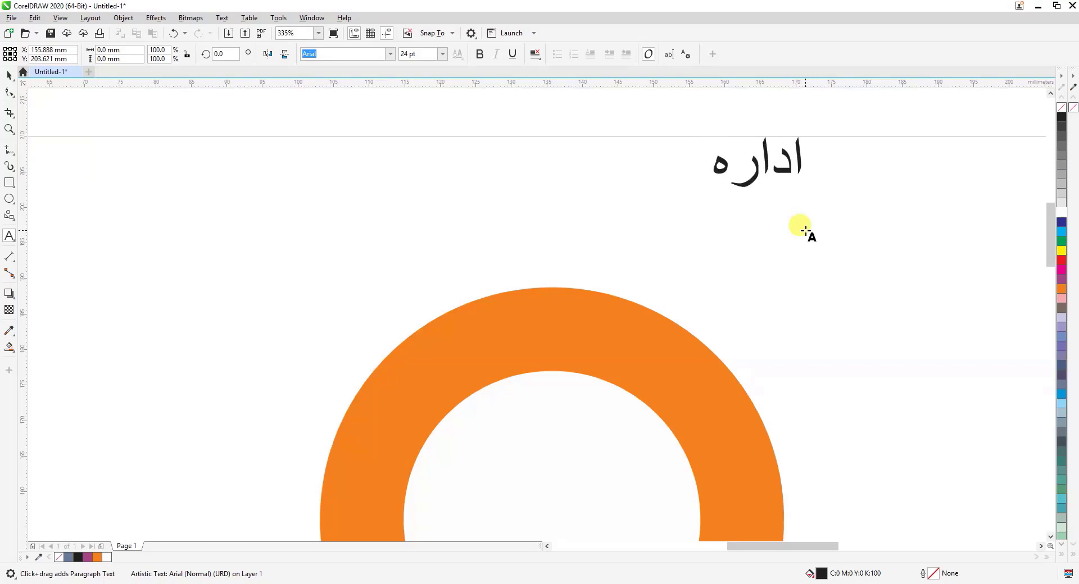
{"action": "type", "text": " ت"}
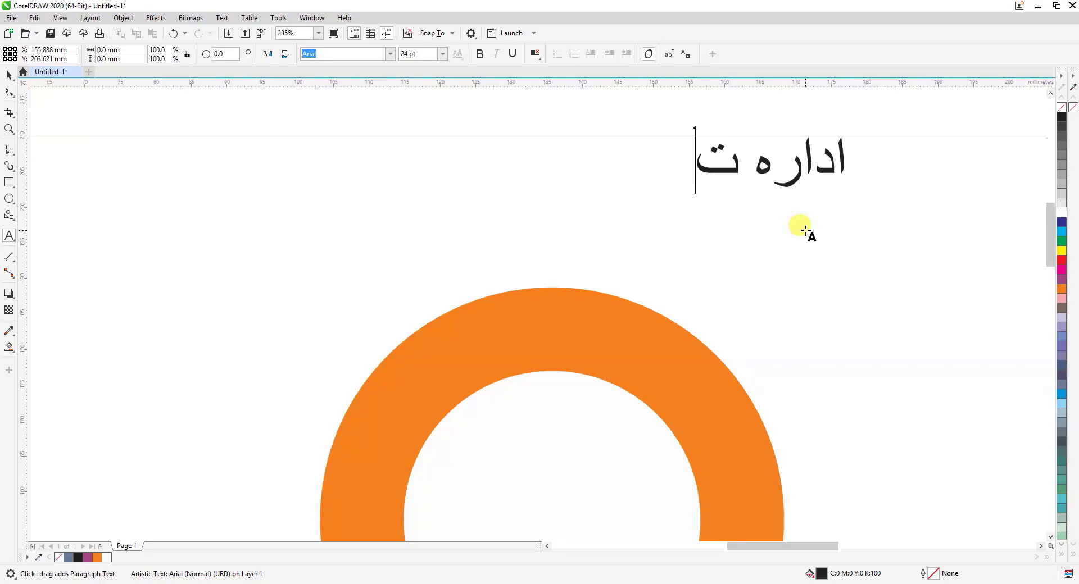
{"action": "type", "text": "حسین"}
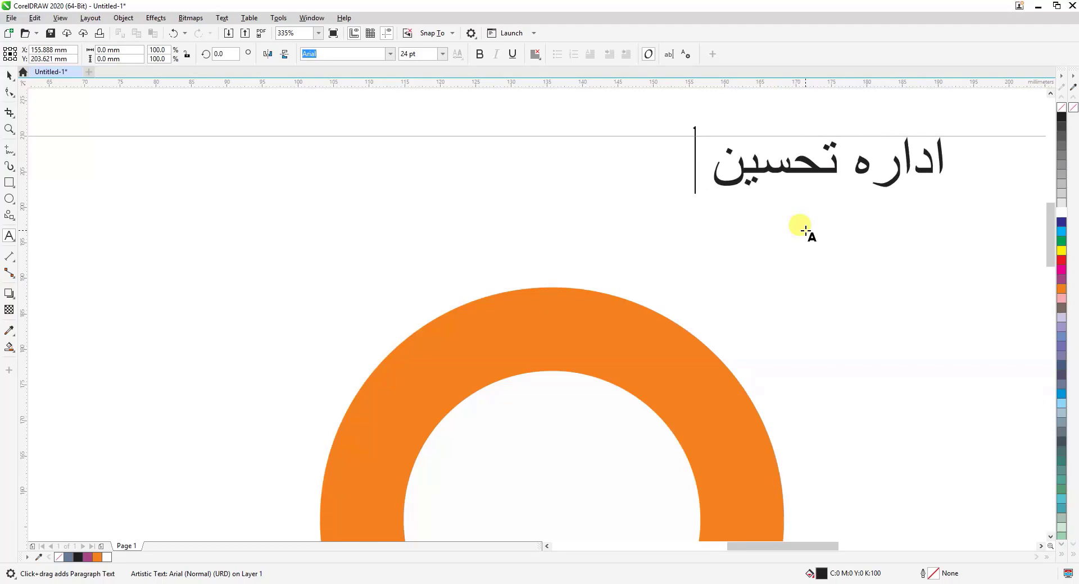
{"action": "type", "text": " القرآ"}
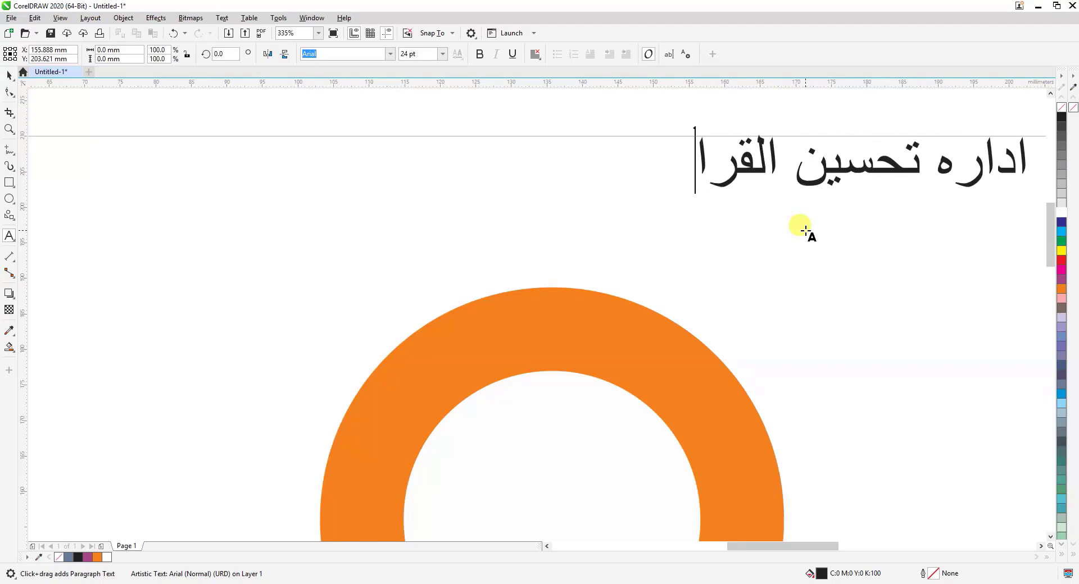
{"action": "type", "text": "ن"}
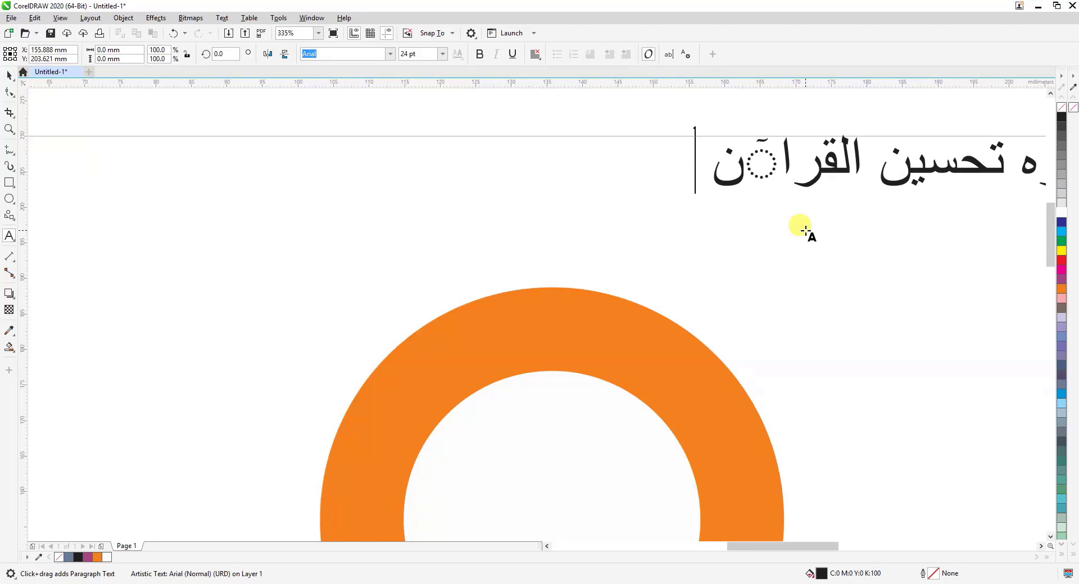
{"action": "type", "text": " وال"}
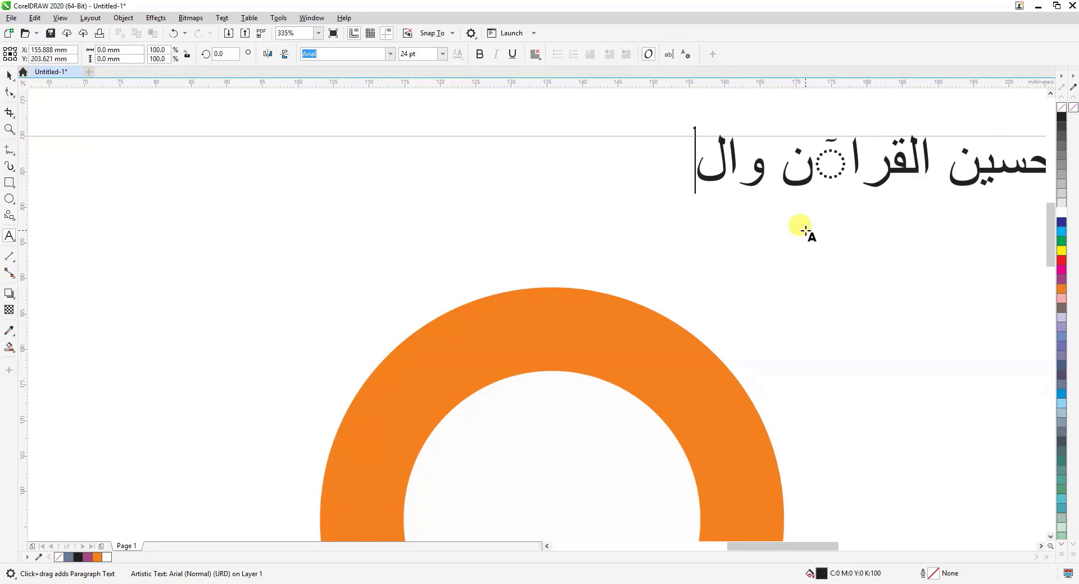
{"action": "type", "text": "حدیث"}
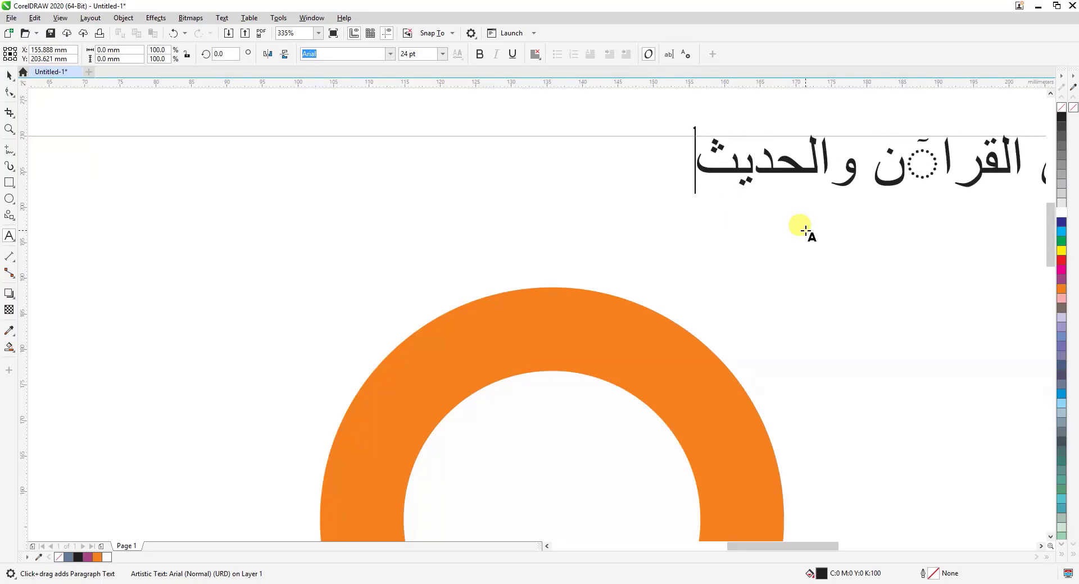
{"action": "type", "text": " ک"}
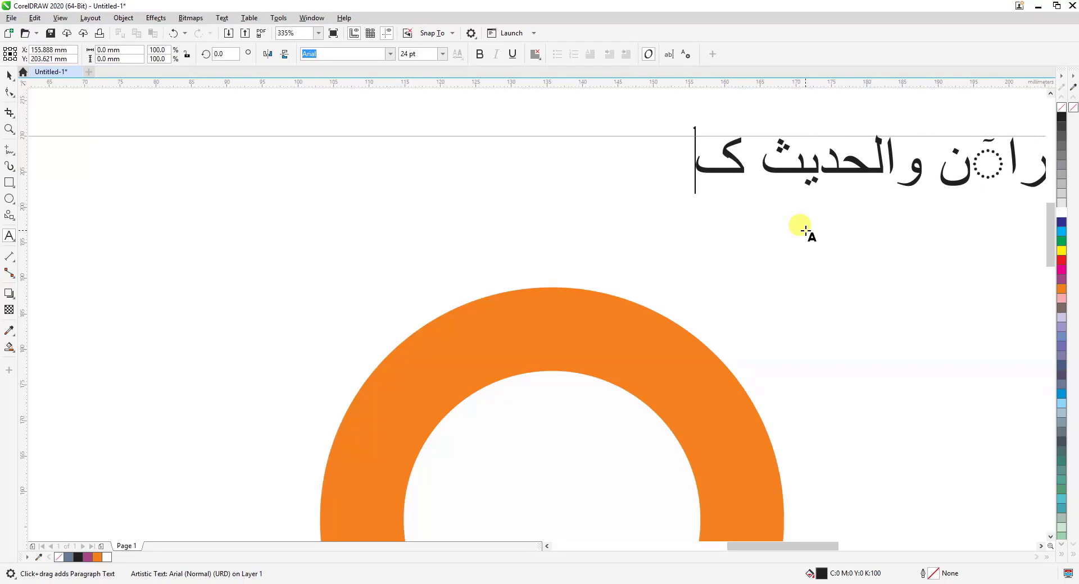
{"action": "type", "text": "راچی"}
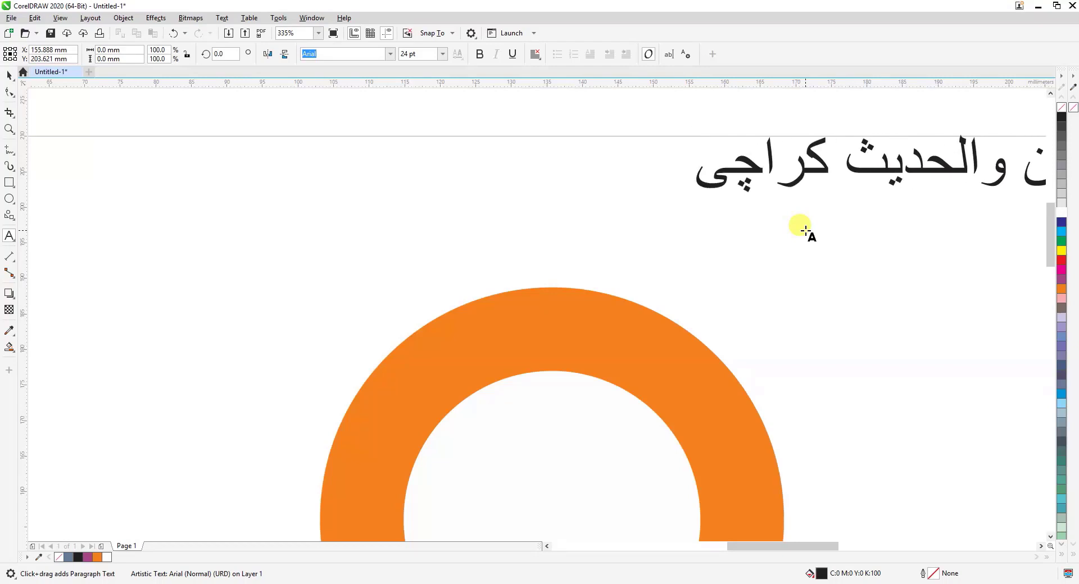
{"action": "left_click", "coordinate": [9, 76]}
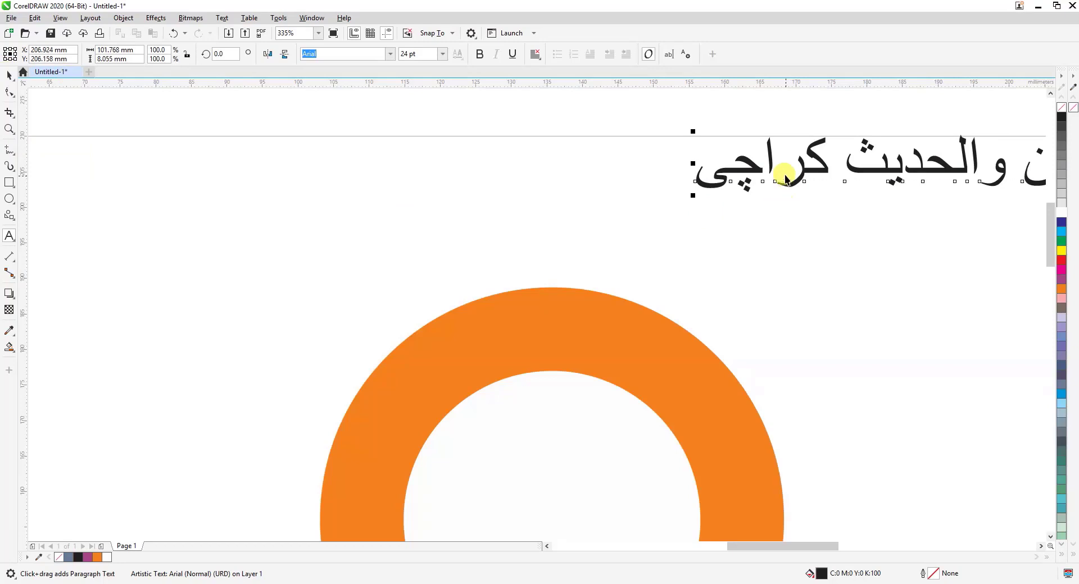
{"action": "key", "text": "ctrl+space"}
- Set the Urdu text's font to Noori Nastaliq and move the text just above the orange ring
{"action": "left_click_drag", "start_coordinate": [801, 178], "coordinate": [448, 262]}
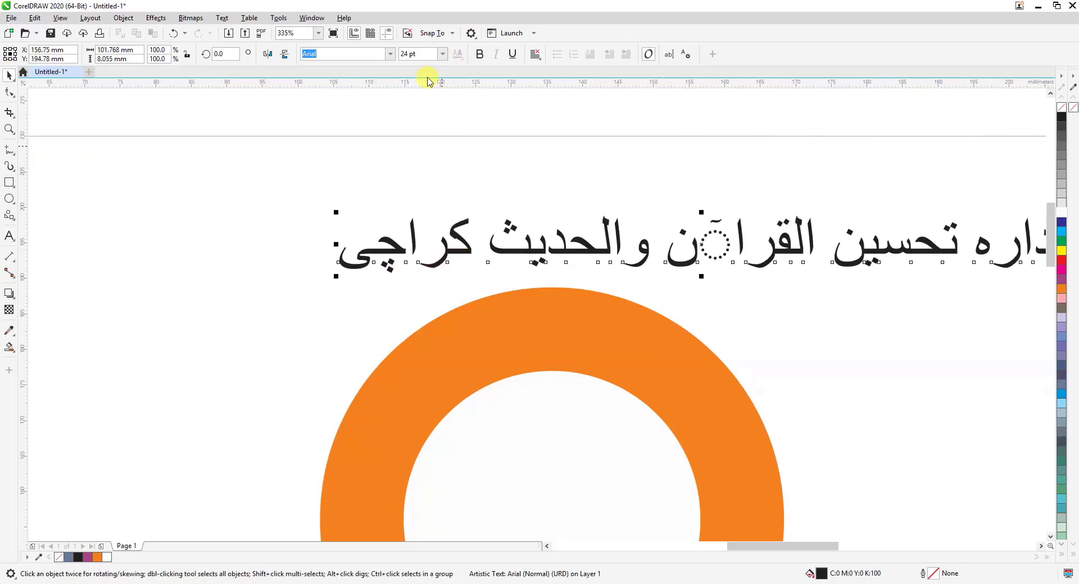
{"action": "left_click", "coordinate": [390, 54]}
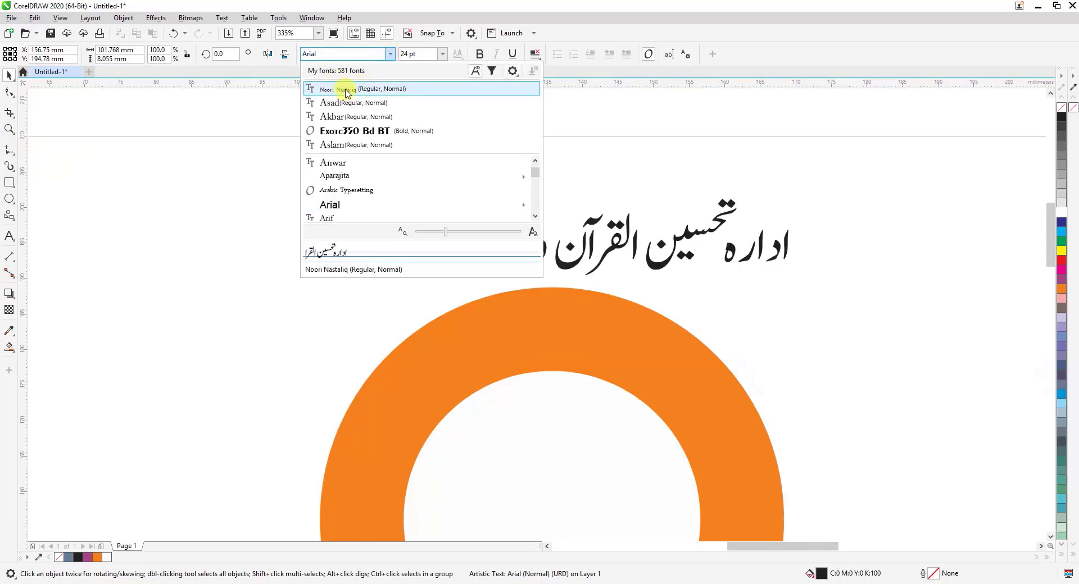
{"action": "left_click", "coordinate": [346, 90]}
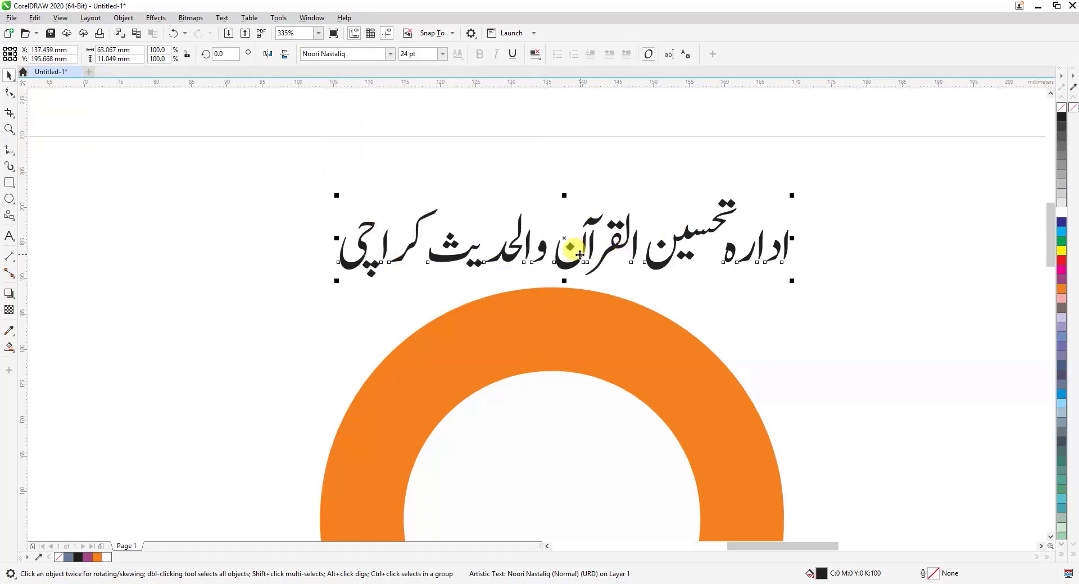
{"action": "left_click_drag", "start_coordinate": [584, 254], "coordinate": [541, 214]}
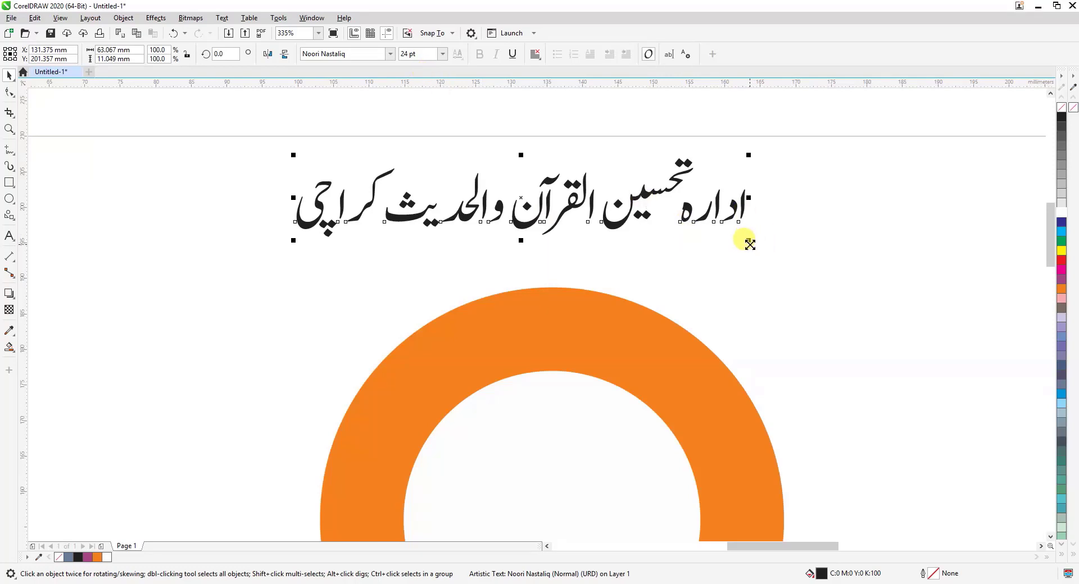
- Scale the Urdu text down to about 53 mm wide and fit it to the ring's outer circle, offset inward about 8.4 mm
{"action": "left_click_drag", "start_coordinate": [747, 240], "coordinate": [720, 242]}
{"action": "left_click", "coordinate": [103, 157]}
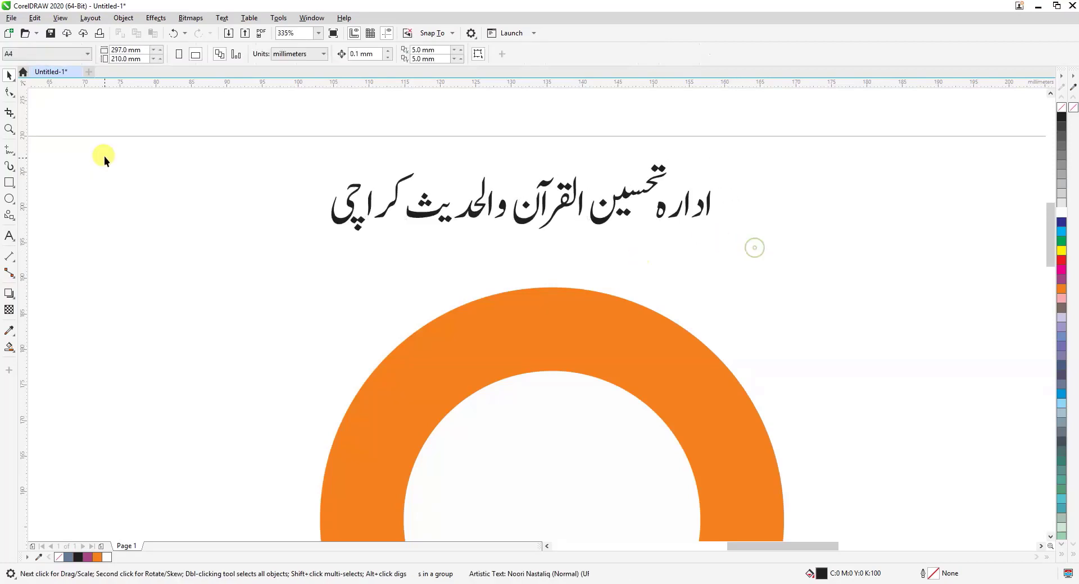
{"action": "left_click", "coordinate": [7, 128]}
{"action": "left_click_drag", "start_coordinate": [205, 114], "coordinate": [830, 506]}
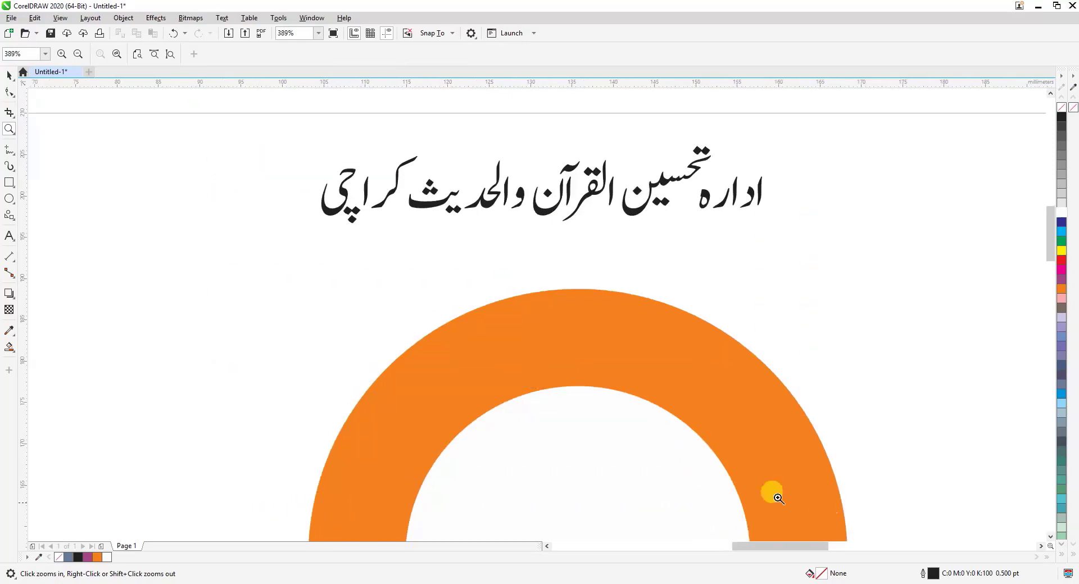
{"action": "left_click", "coordinate": [9, 75]}
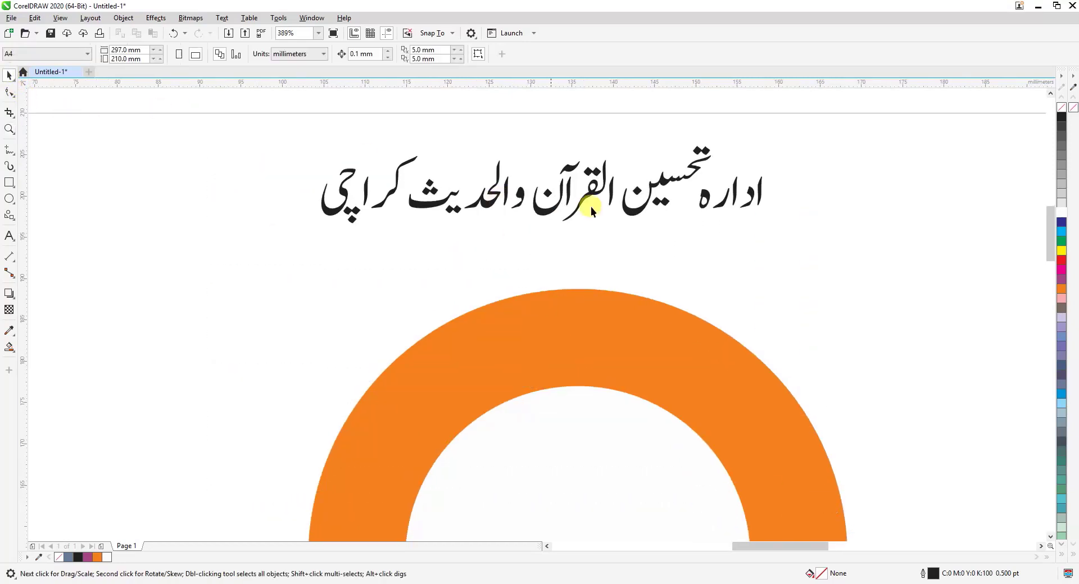
{"action": "left_click", "coordinate": [485, 204]}
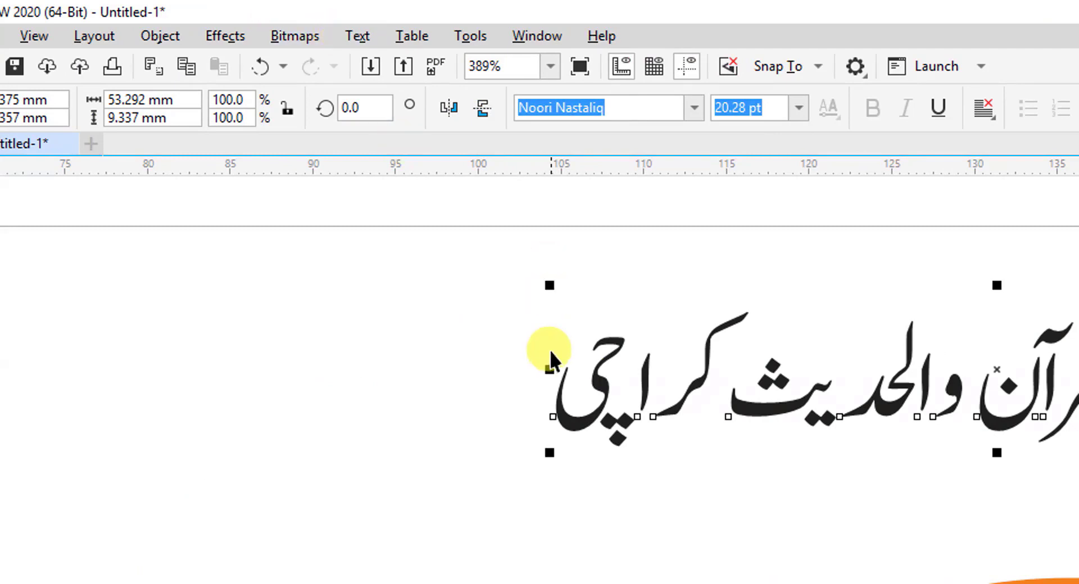
{"action": "left_click", "coordinate": [366, 42]}
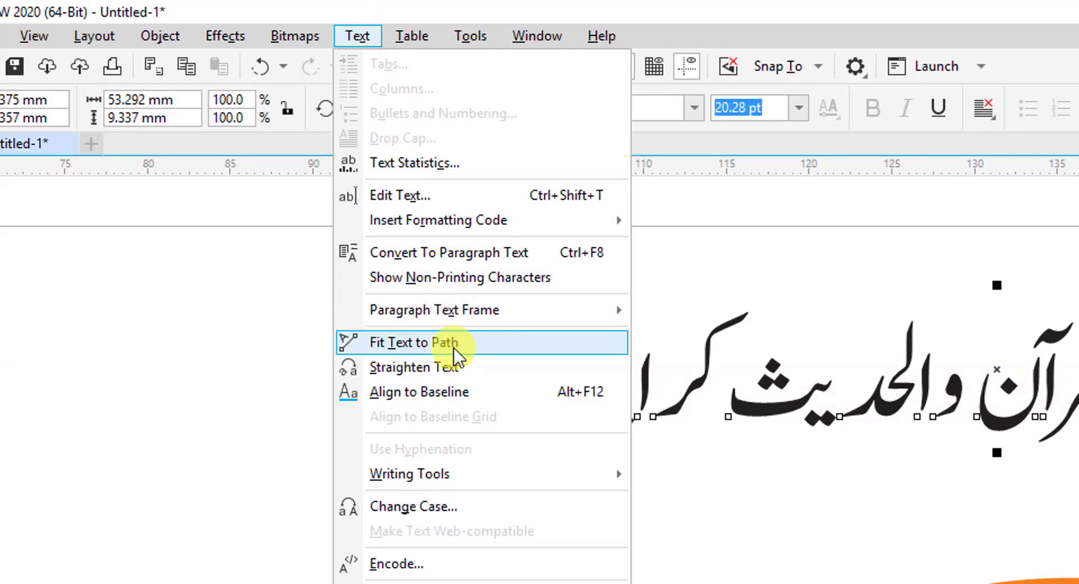
{"action": "left_click", "coordinate": [469, 344]}
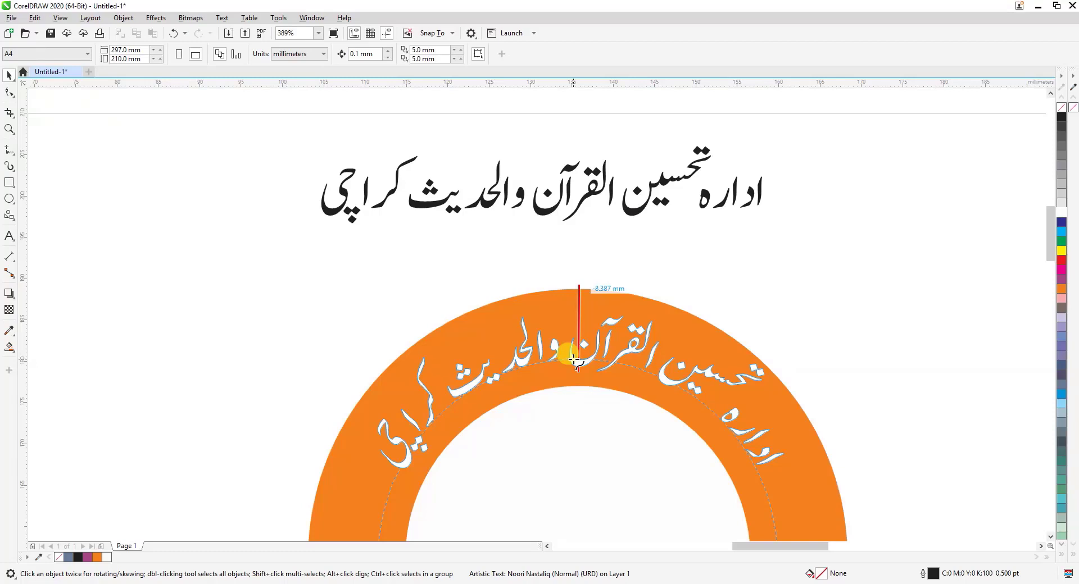
{"action": "left_click", "coordinate": [576, 361]}
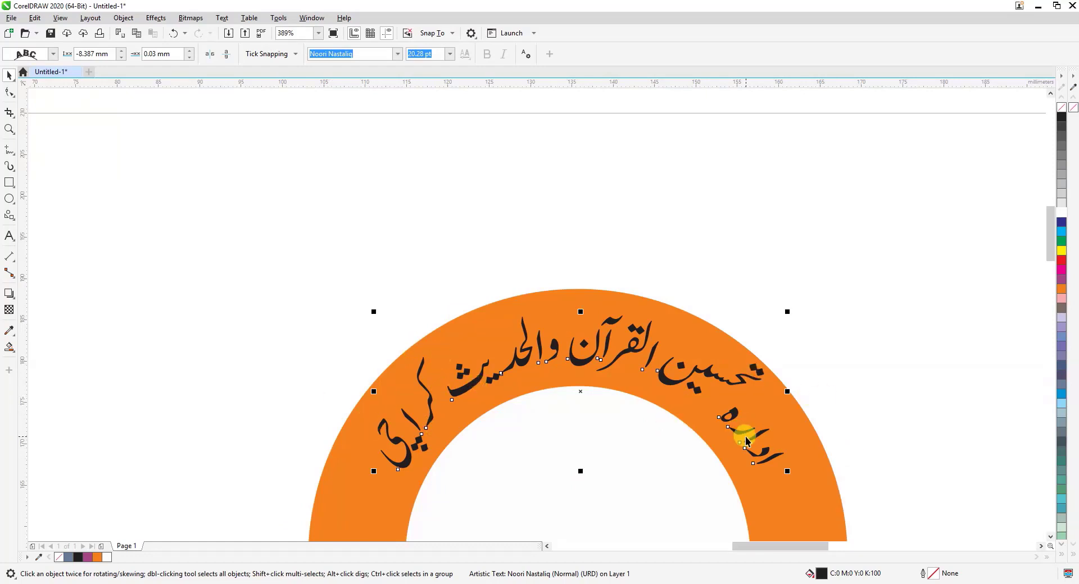
- Give the curved Urdu text a white fill and a white outline
{"action": "left_click", "coordinate": [1061, 251]}
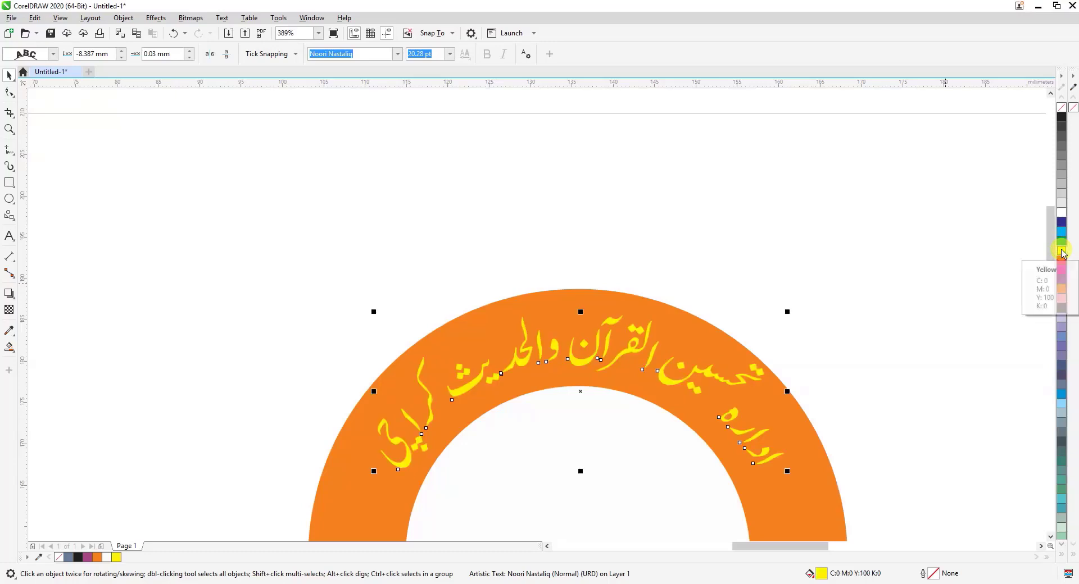
{"action": "left_click", "coordinate": [1062, 215]}
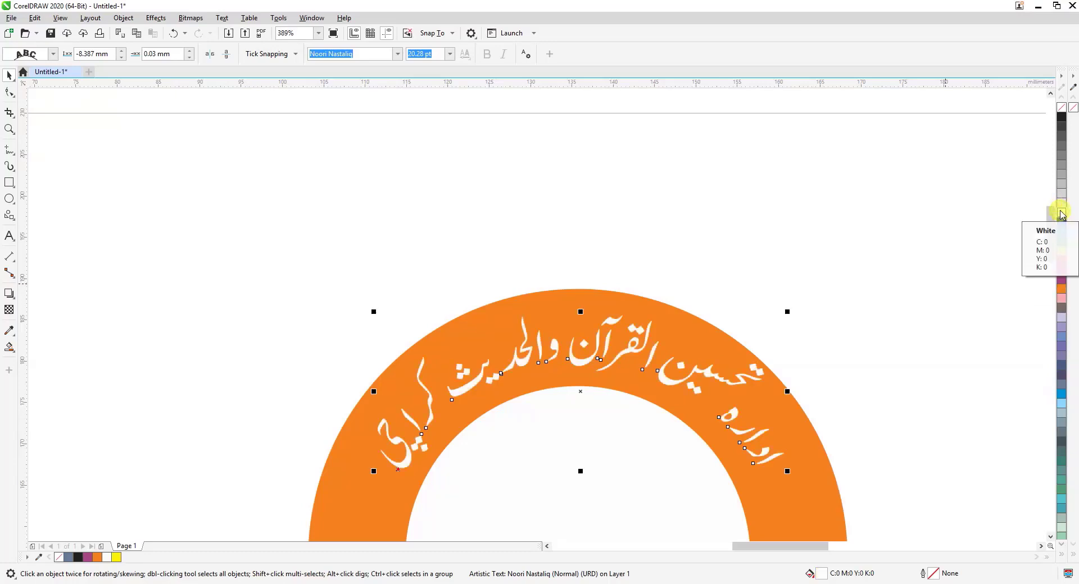
{"action": "right_click", "coordinate": [1062, 215]}
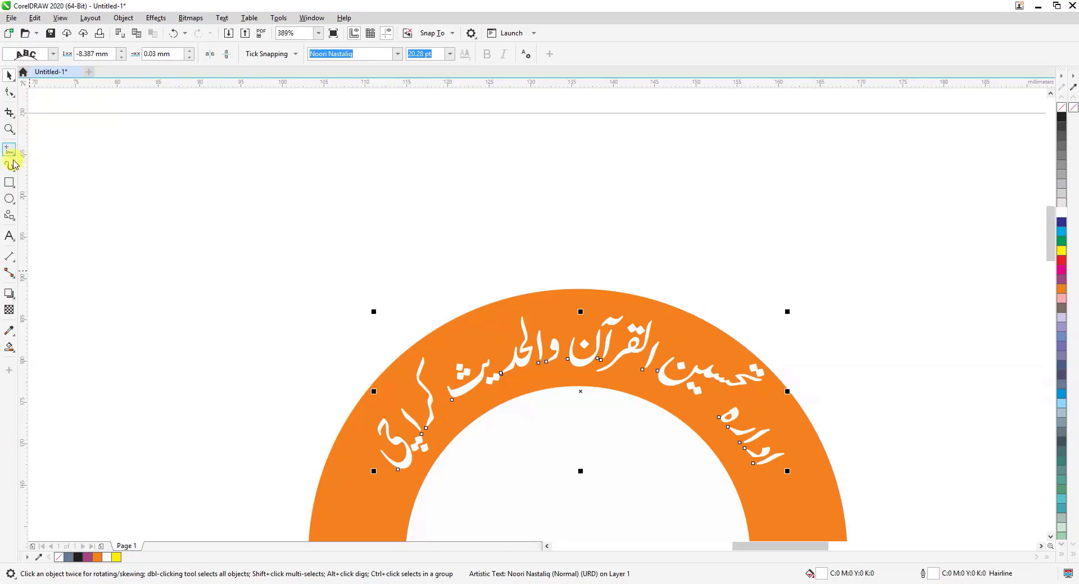
- Convert the white Urdu text on the ring to curves and deselect it
{"action": "right_click", "coordinate": [524, 365]}
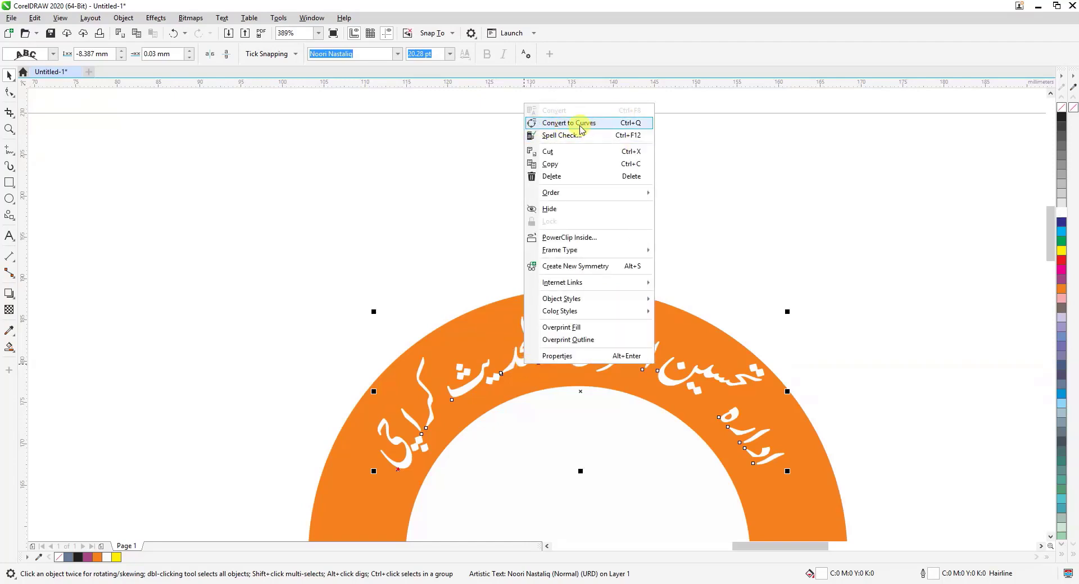
{"action": "left_click", "coordinate": [581, 129]}
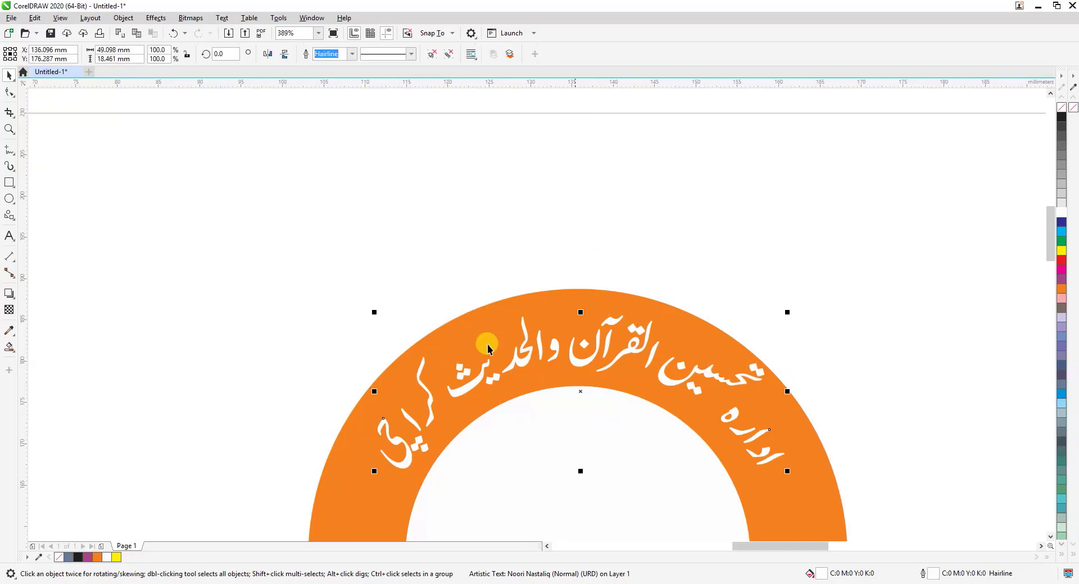
{"action": "left_click", "coordinate": [821, 362]}
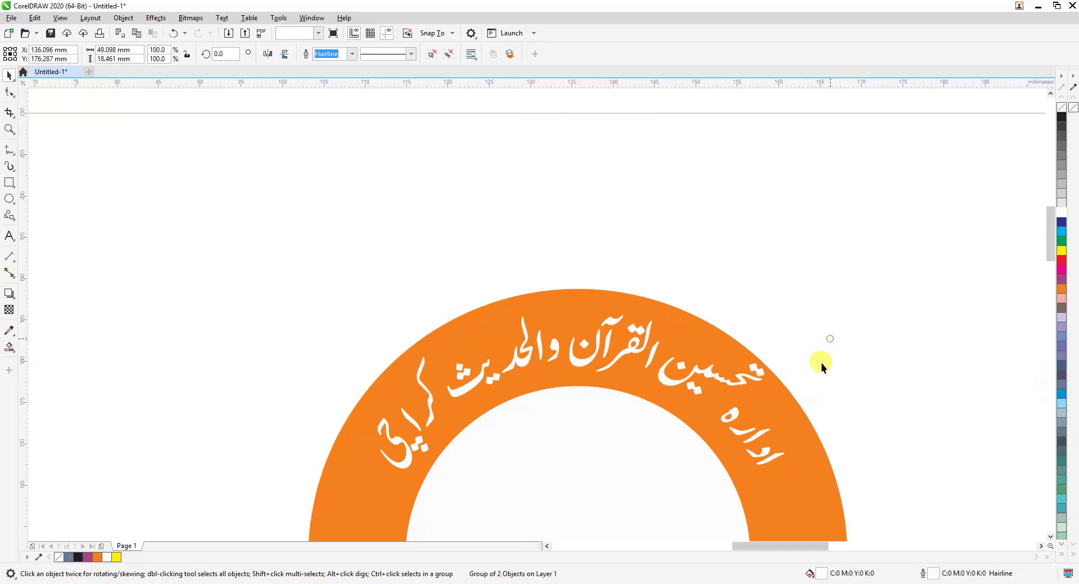
- Recolour the ring's outer circle with a blue fill and a blue outline (C100 M100 Y0 K0)
{"action": "left_click", "coordinate": [770, 409]}
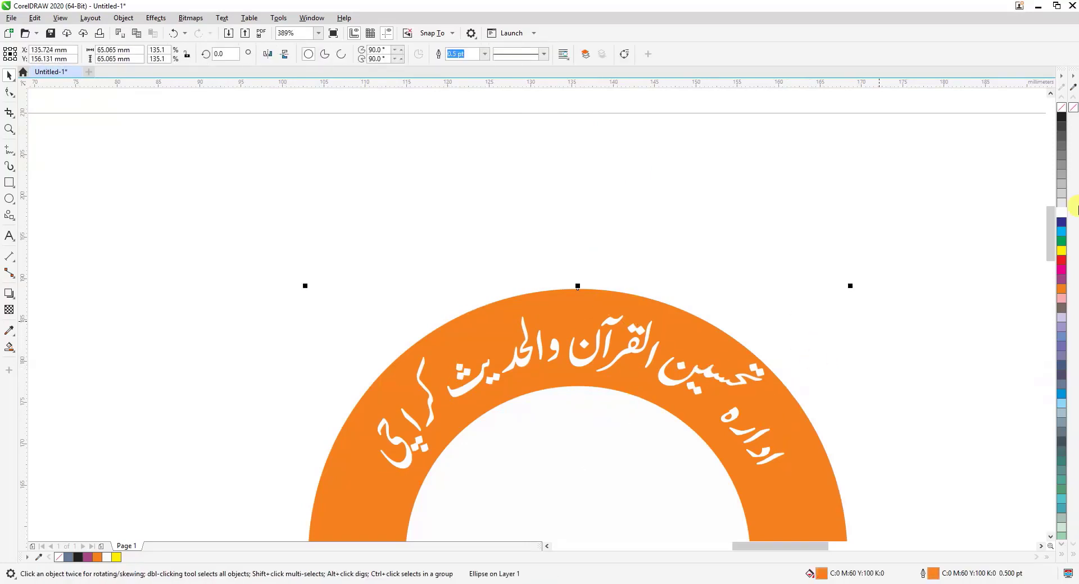
{"action": "left_click", "coordinate": [1061, 226]}
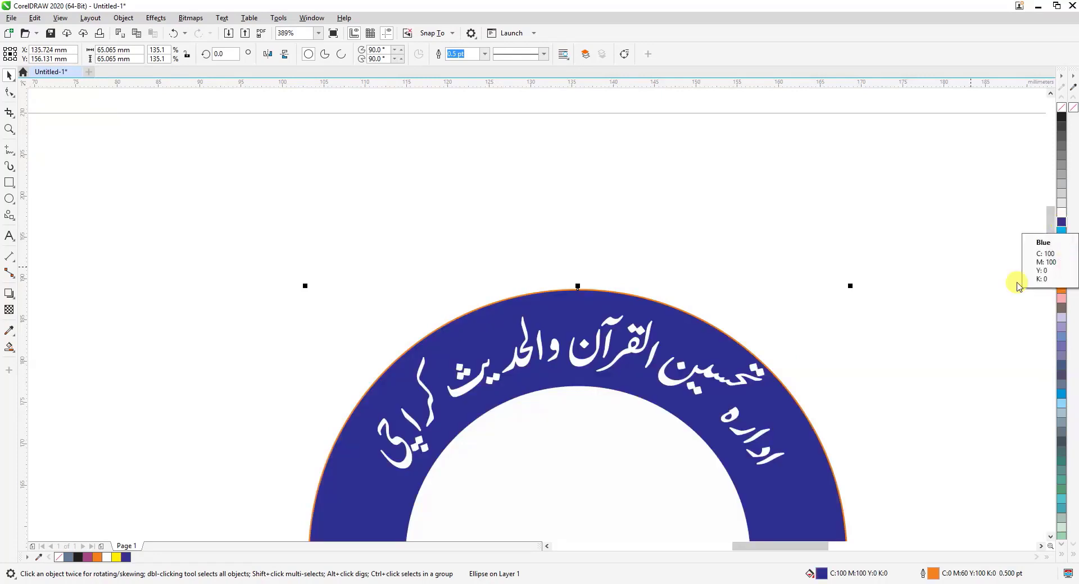
{"action": "right_click", "coordinate": [1061, 225]}
- Nudge the curved Urdu lettering down 0.4 mm within the blue ring
{"action": "scroll", "coordinate": [874, 281], "scroll_direction": "down", "scroll_amount": 2}
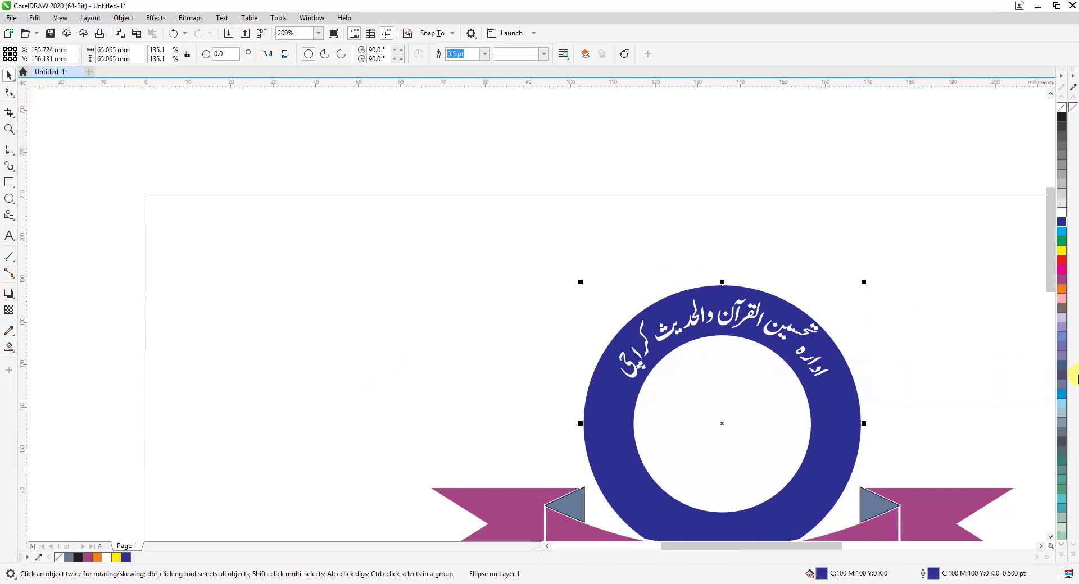
{"action": "left_click", "coordinate": [9, 130]}
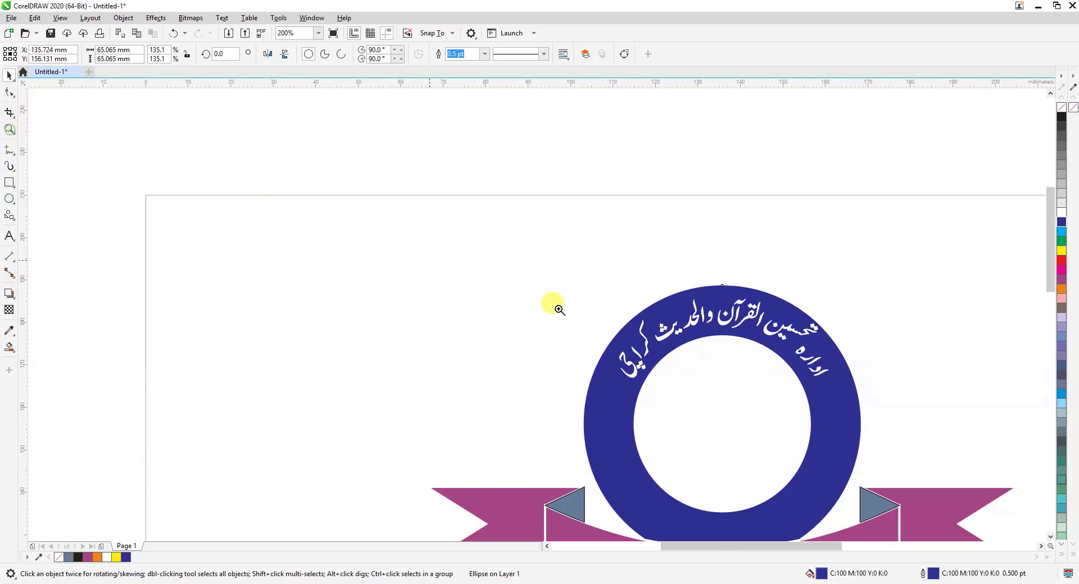
{"action": "left_click_drag", "start_coordinate": [426, 204], "coordinate": [963, 503]}
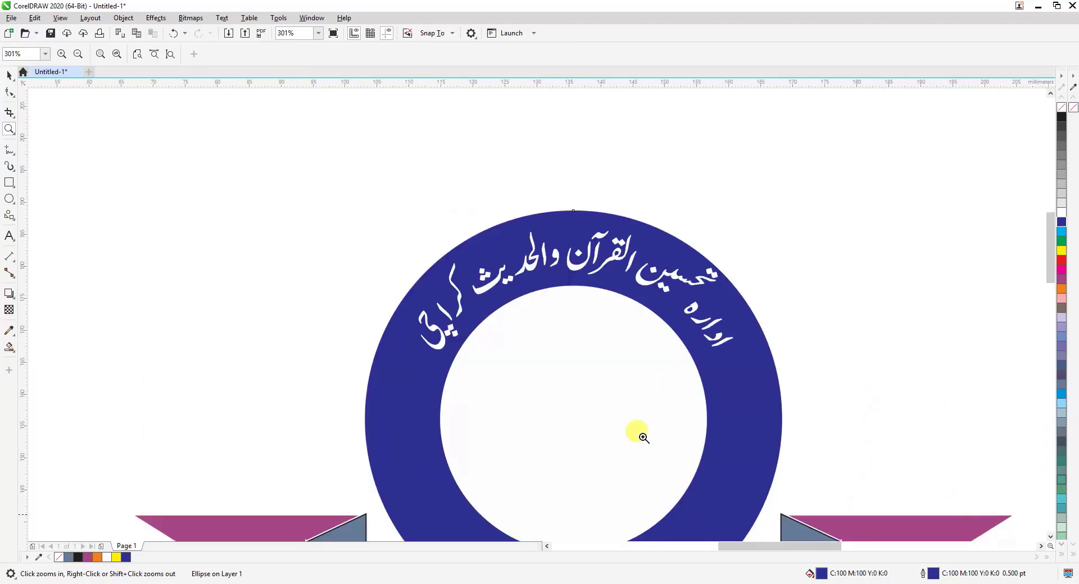
{"action": "left_click", "coordinate": [9, 76]}
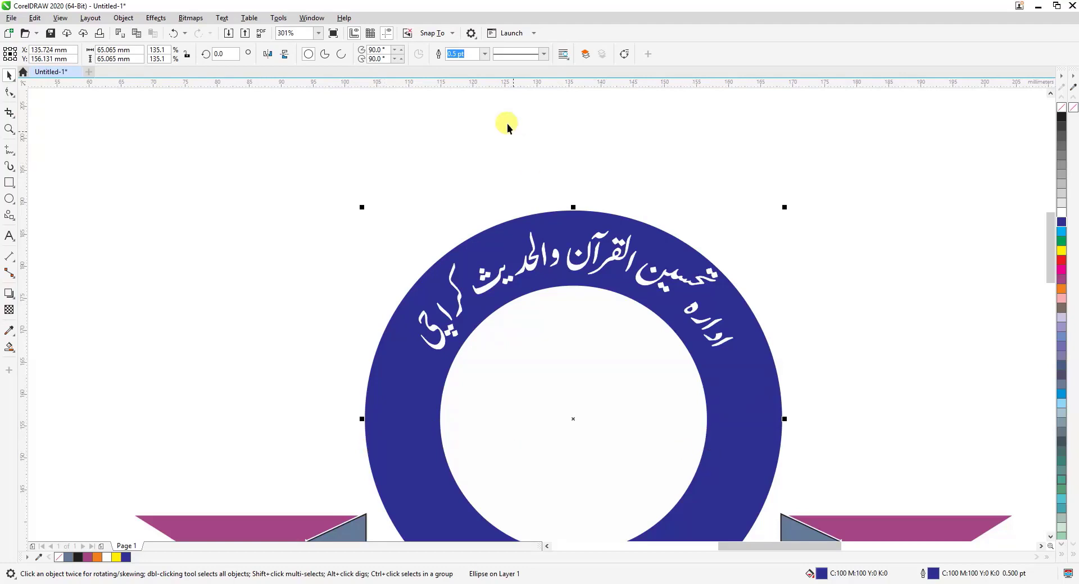
{"action": "left_click", "coordinate": [531, 269]}
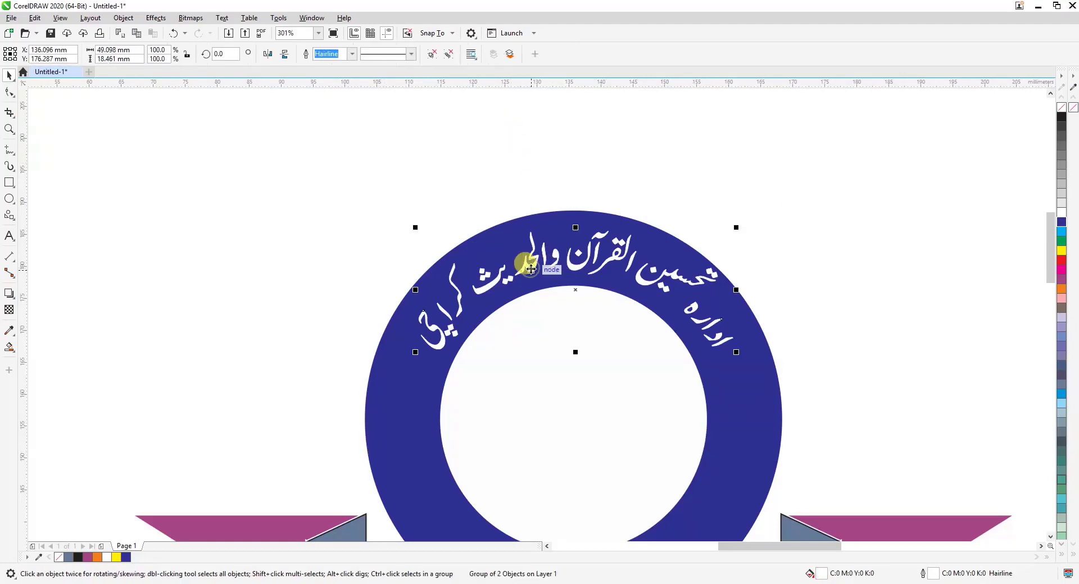
{"action": "key", "text": "Down"}
{"action": "key", "text": "Down"}
{"action": "key", "text": "Down"}
{"action": "key", "text": "Down"}
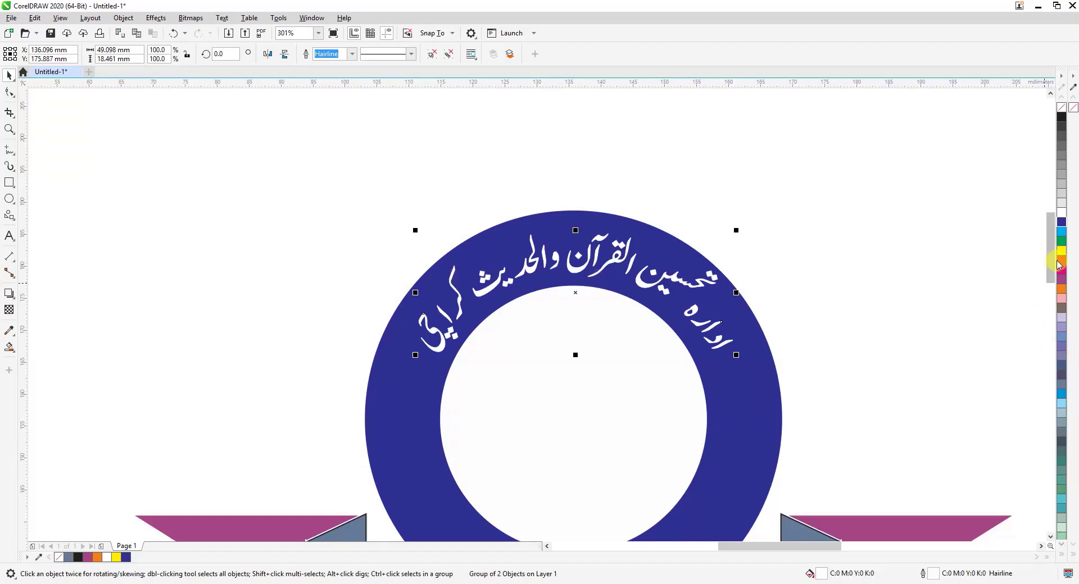
- Start a new artistic text in the empty area above the blue ring with the Noori Nastaliq font
{"action": "scroll", "coordinate": [1049, 264], "scroll_direction": "up", "scroll_amount": 3}
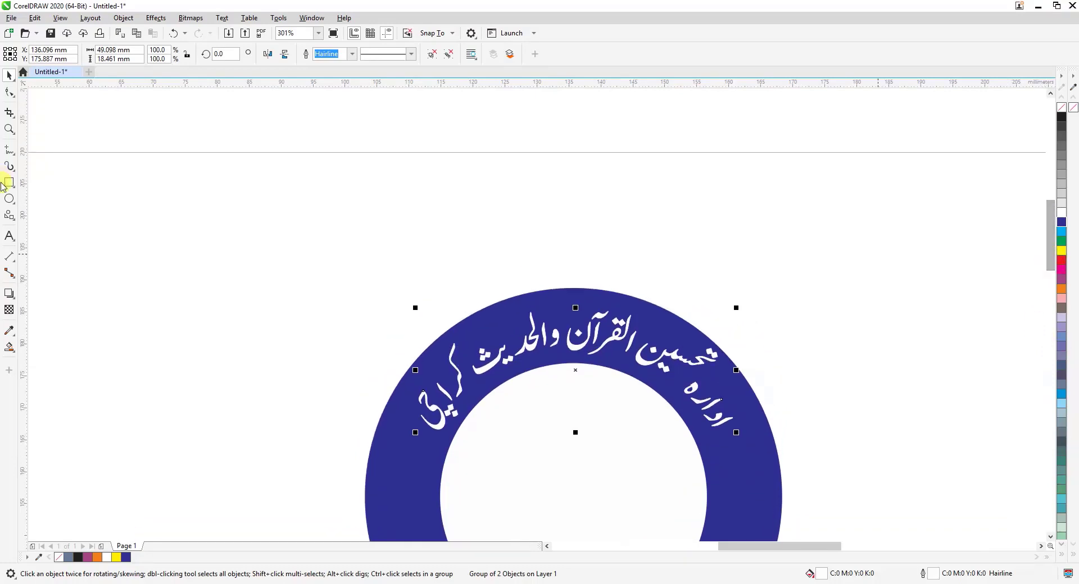
{"action": "left_click", "coordinate": [10, 236]}
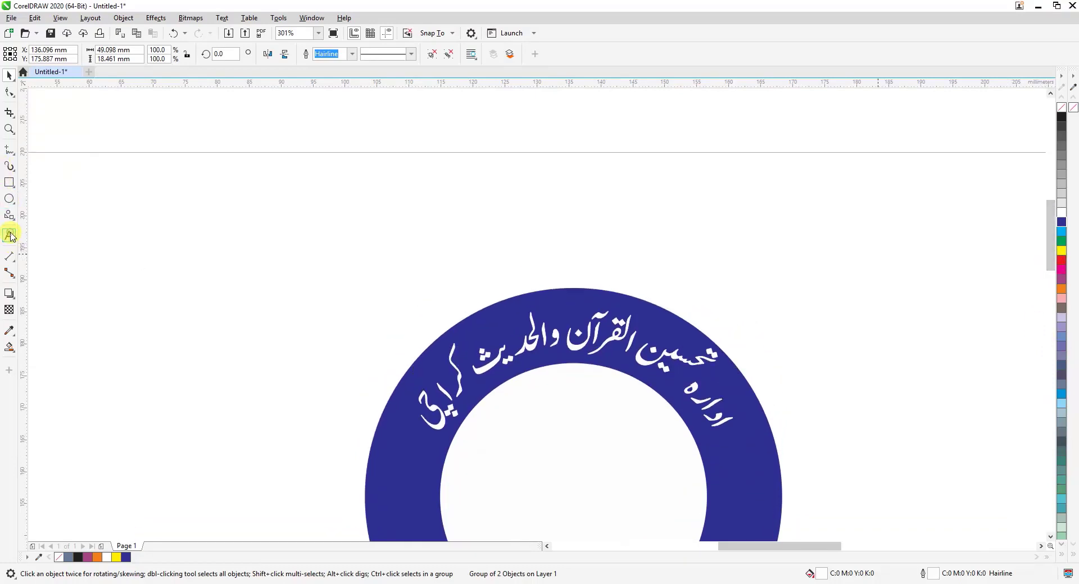
{"action": "left_click", "coordinate": [693, 188]}
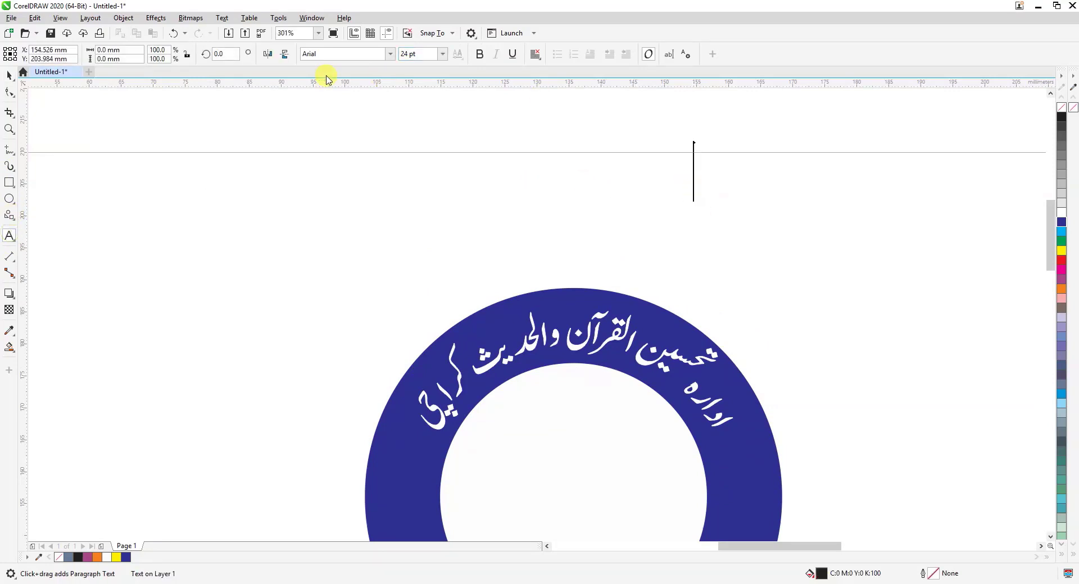
{"action": "left_click", "coordinate": [390, 54]}
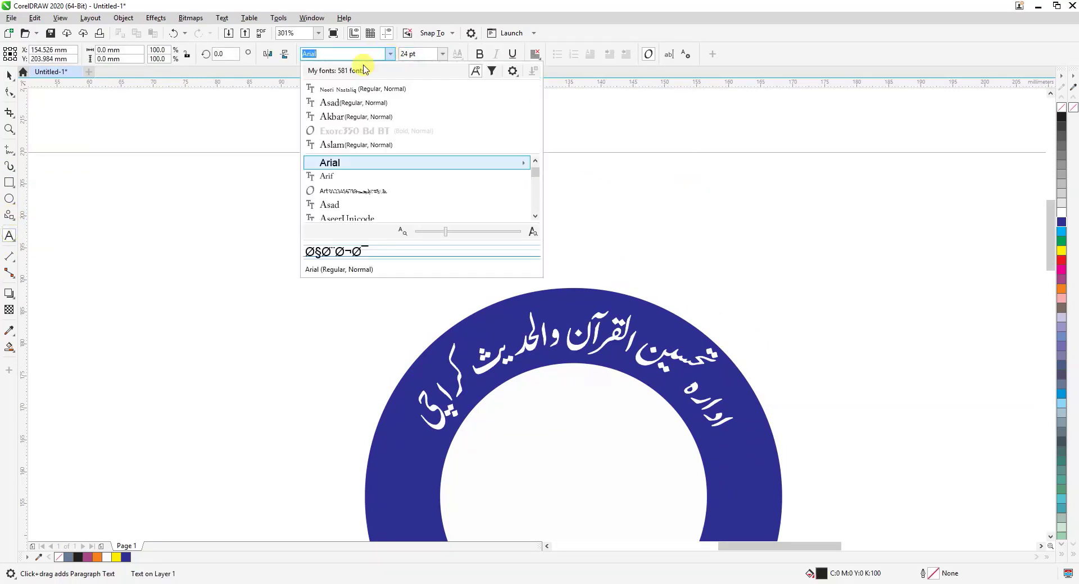
{"action": "left_click", "coordinate": [346, 87]}
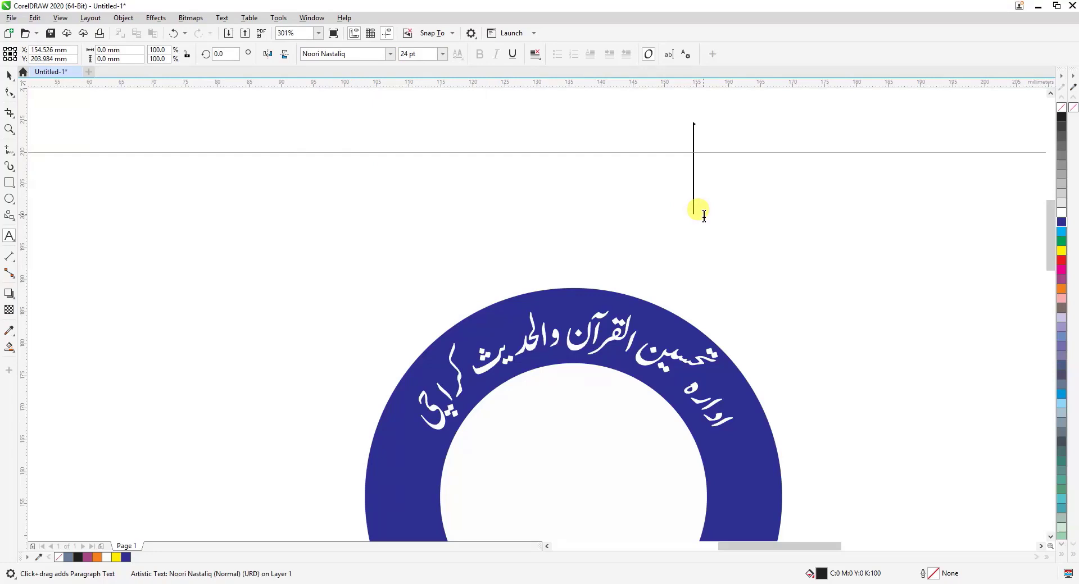
- Enter "ادارۂ تحسین" in the new text and cut it back to the plain word "اداره" without the hamza
{"action": "type", "text": "ادارہ"}
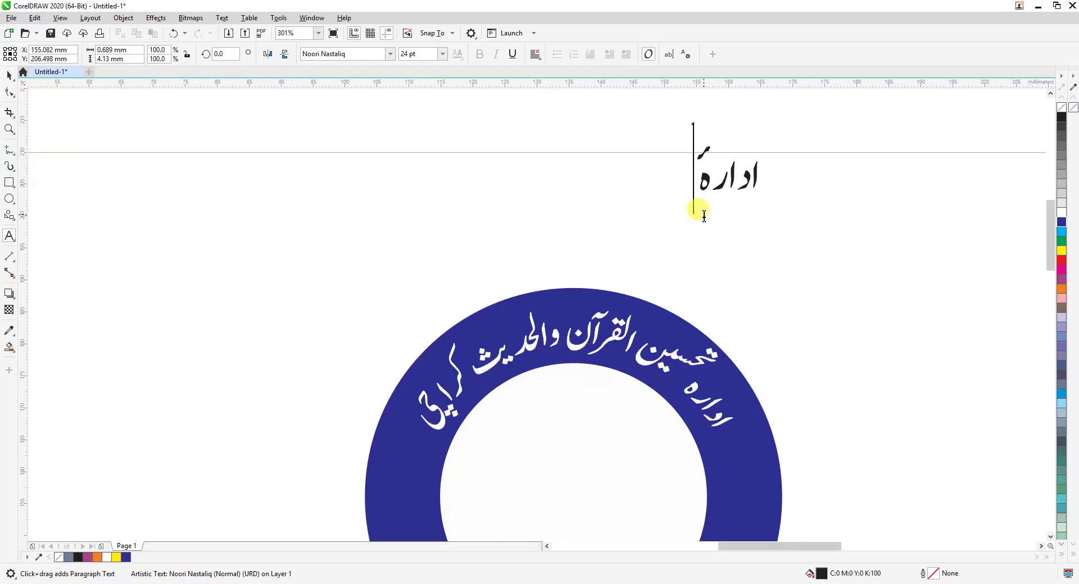
{"action": "type", "text": " تحسین"}
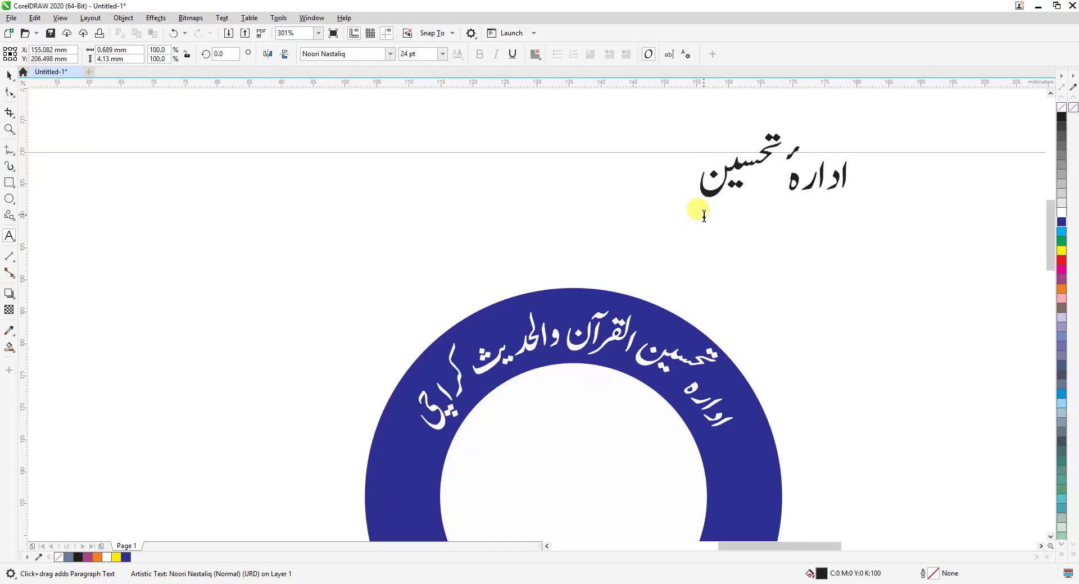
{"action": "key", "text": "BackSpace"}
{"action": "key", "text": "BackSpace"}
{"action": "key", "text": "BackSpace"}
{"action": "key", "text": "BackSpace"}
{"action": "key", "text": "BackSpace"}
{"action": "key", "text": "BackSpace"}
{"action": "key", "text": "BackSpace"}
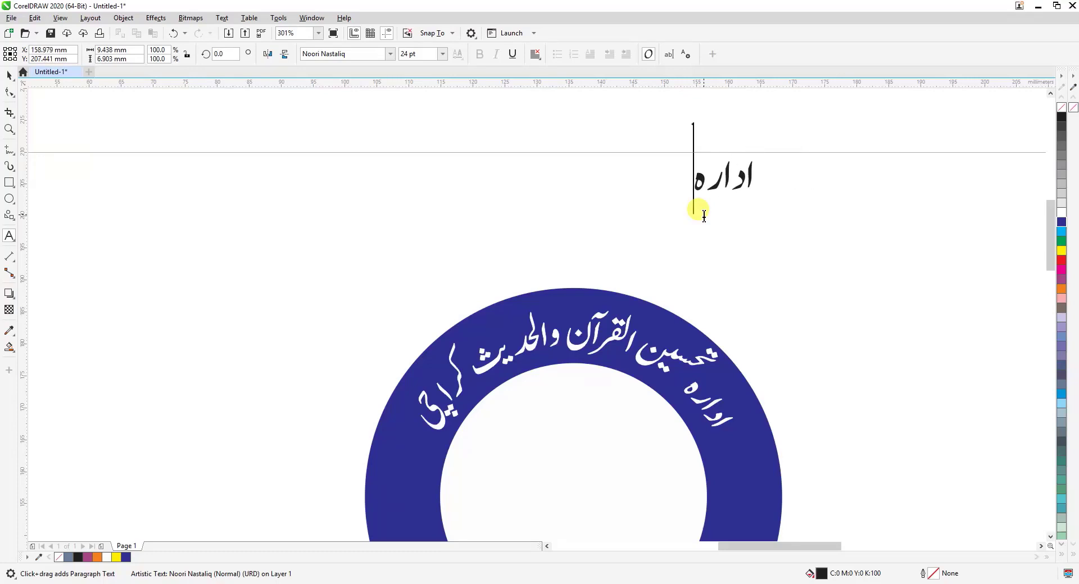
{"action": "key", "text": "BackSpace"}
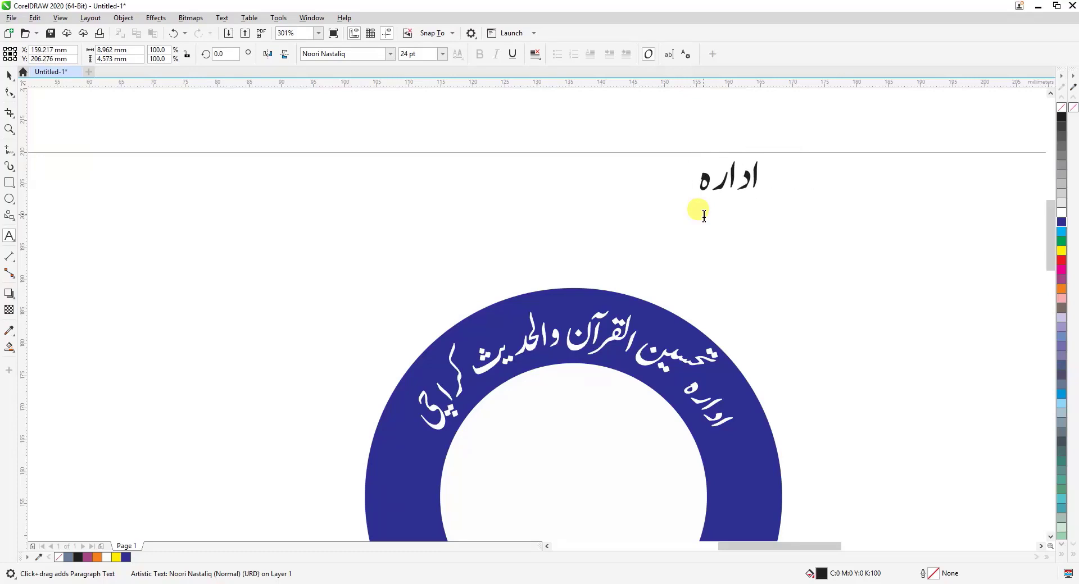
- Extend the new text to read "اداره تحسین القرآن والحدیث الشریف پیپلز کالونی کراچی"
{"action": "type", "text": "تحسی"}
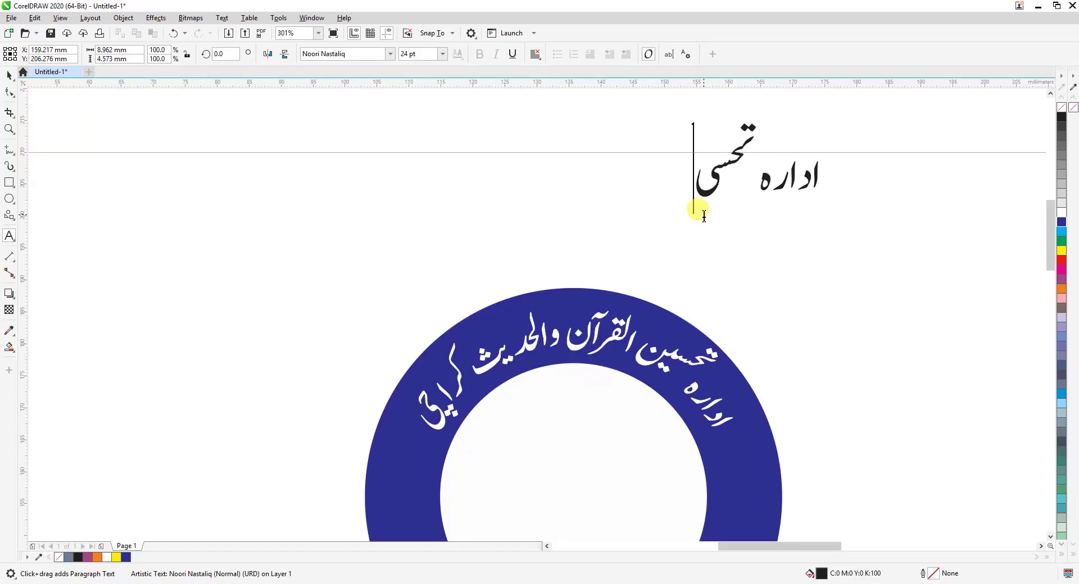
{"action": "type", "text": "ن القرا"}
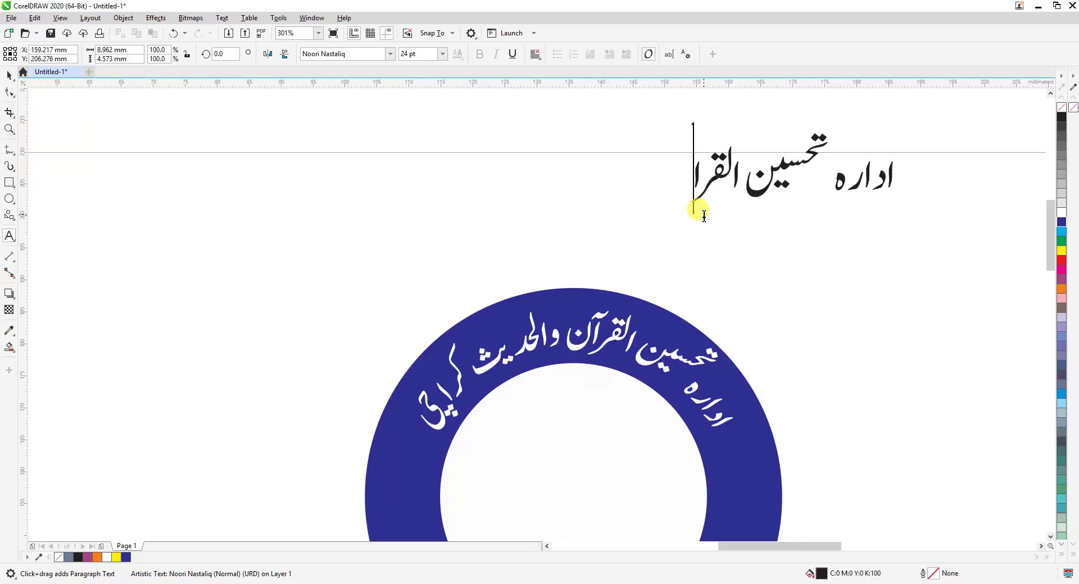
{"action": "key", "text": "BackSpace"}
{"action": "type", "text": "آن و"}
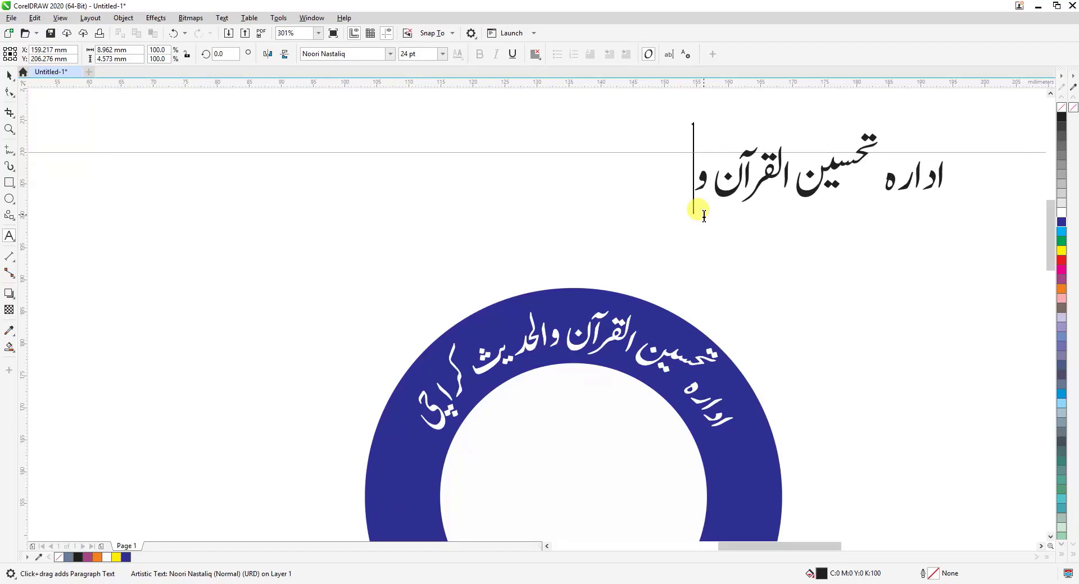
{"action": "type", "text": "الحدی"}
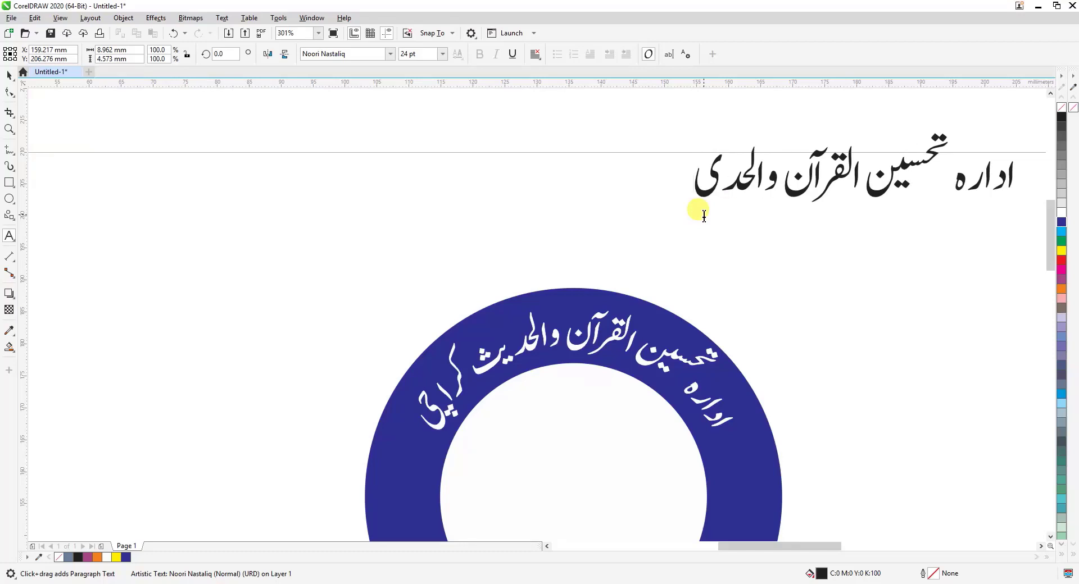
{"action": "type", "text": "ث الشر"}
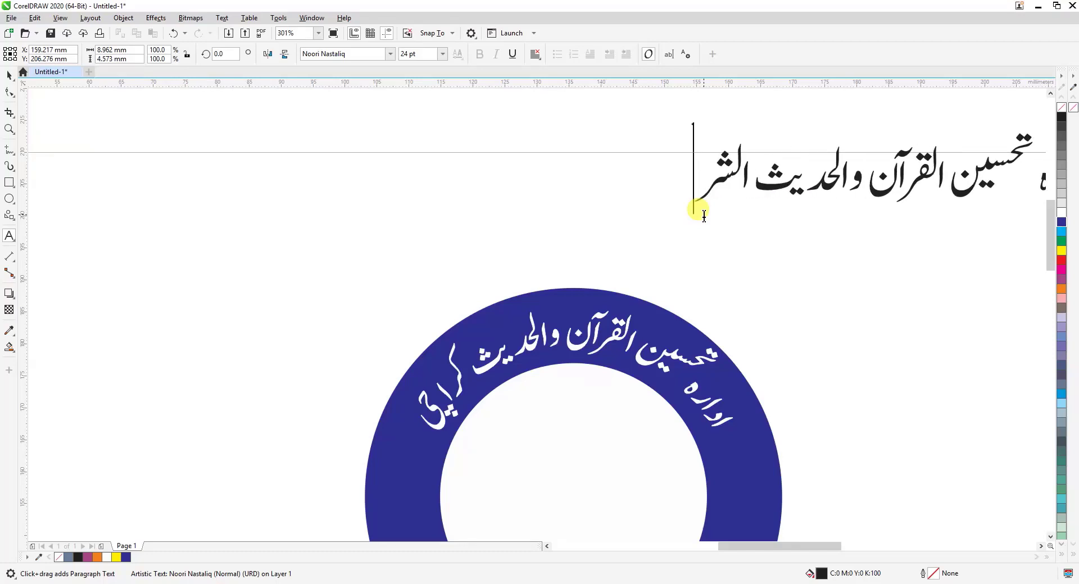
{"action": "type", "text": "یف"}
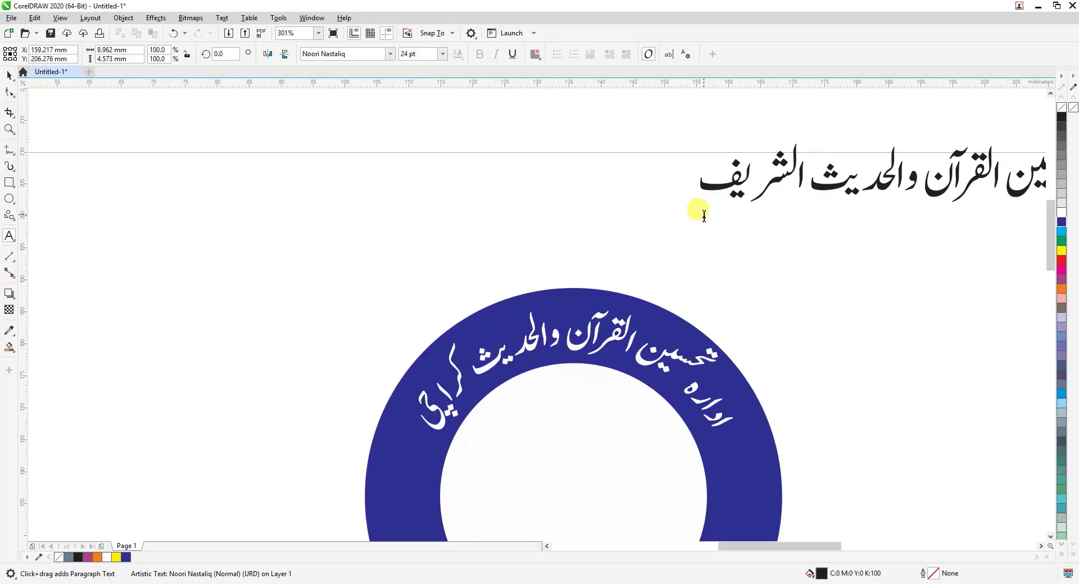
{"action": "type", "text": " پیپلز"}
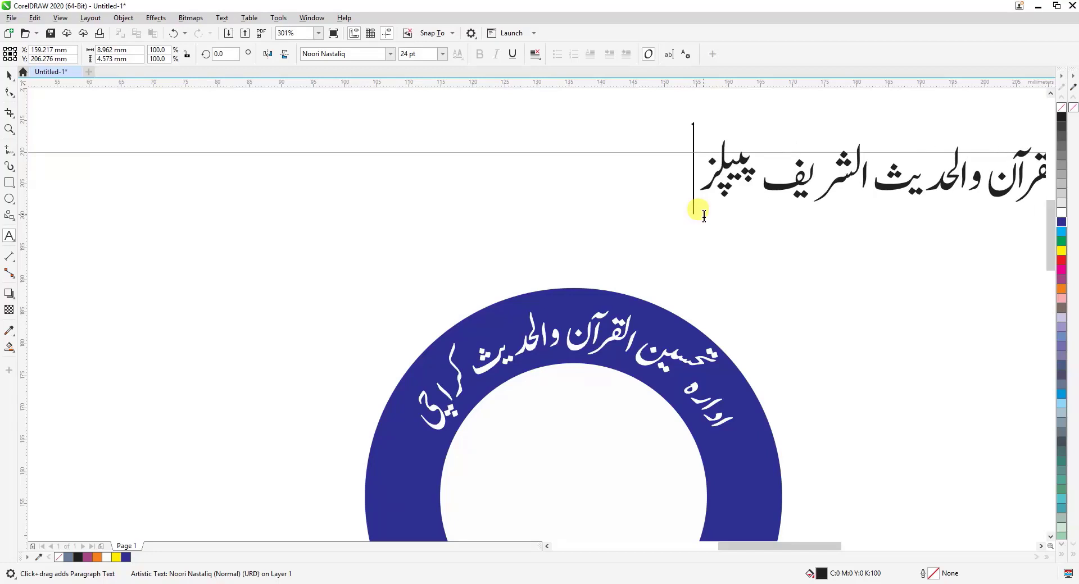
{"action": "type", "text": " ک"}
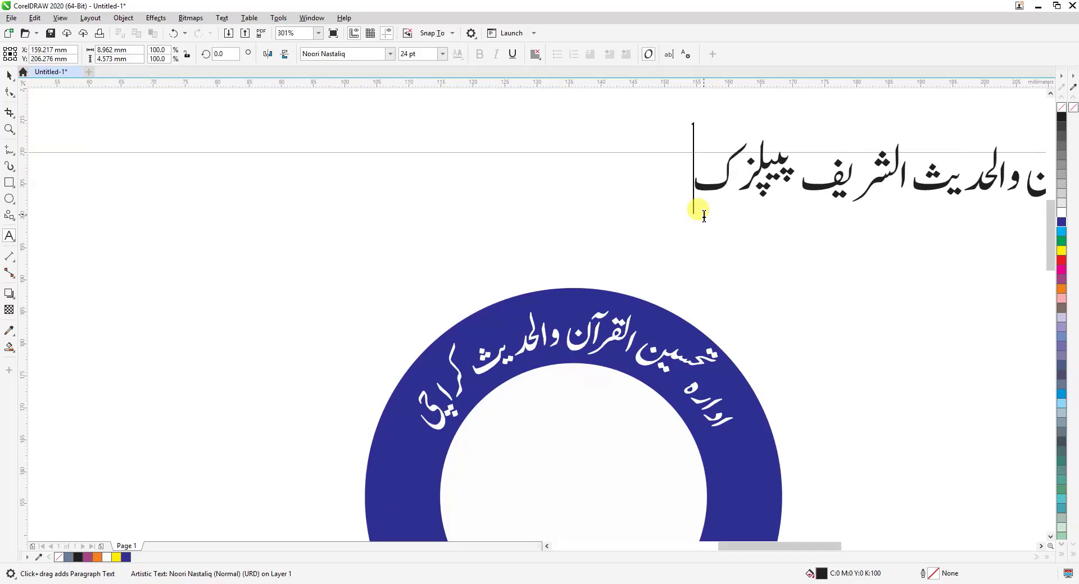
{"action": "type", "text": "الونی"}
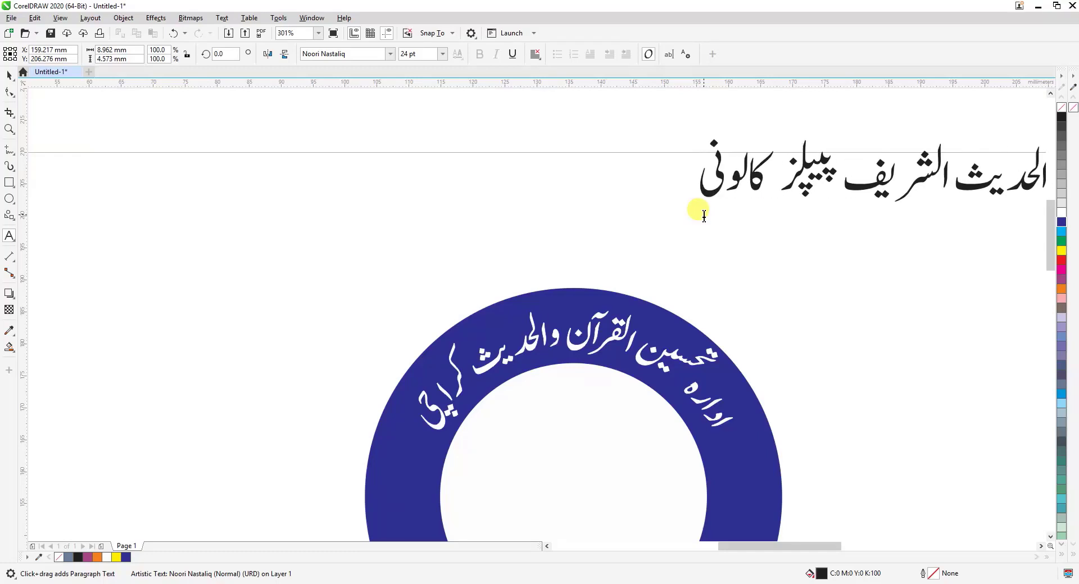
{"action": "type", "text": " کراچی"}
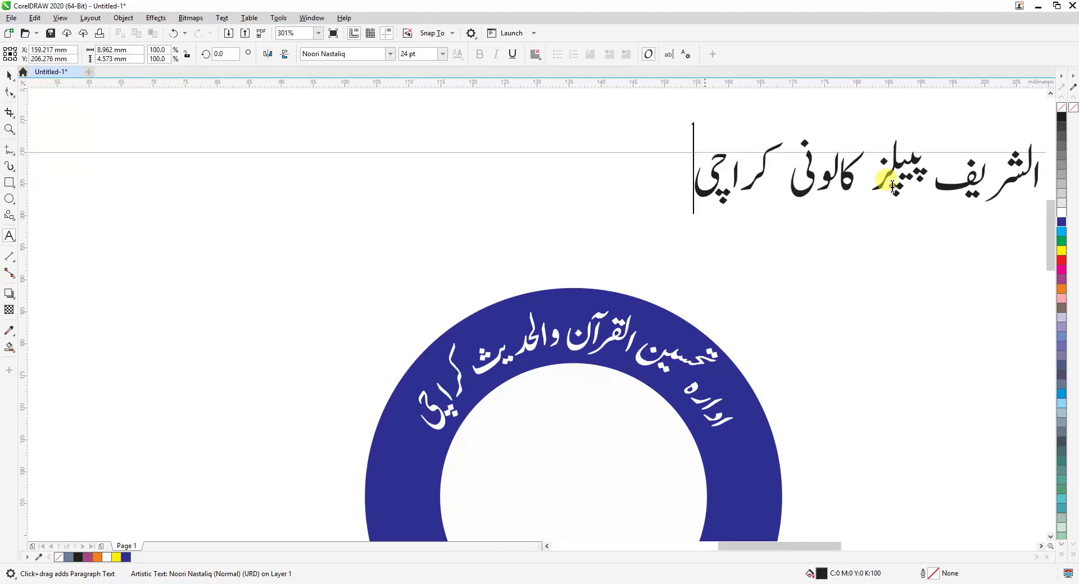
- Finish the text entry and delete the old white curved Urdu lettering from the blue ring
{"action": "left_click", "coordinate": [9, 75]}
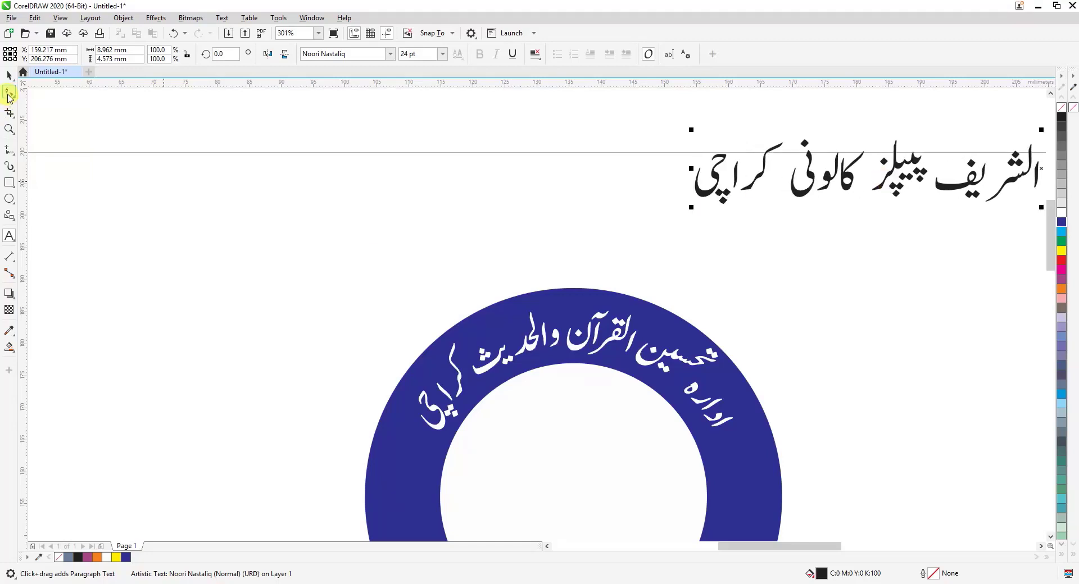
{"action": "left_click", "coordinate": [579, 346]}
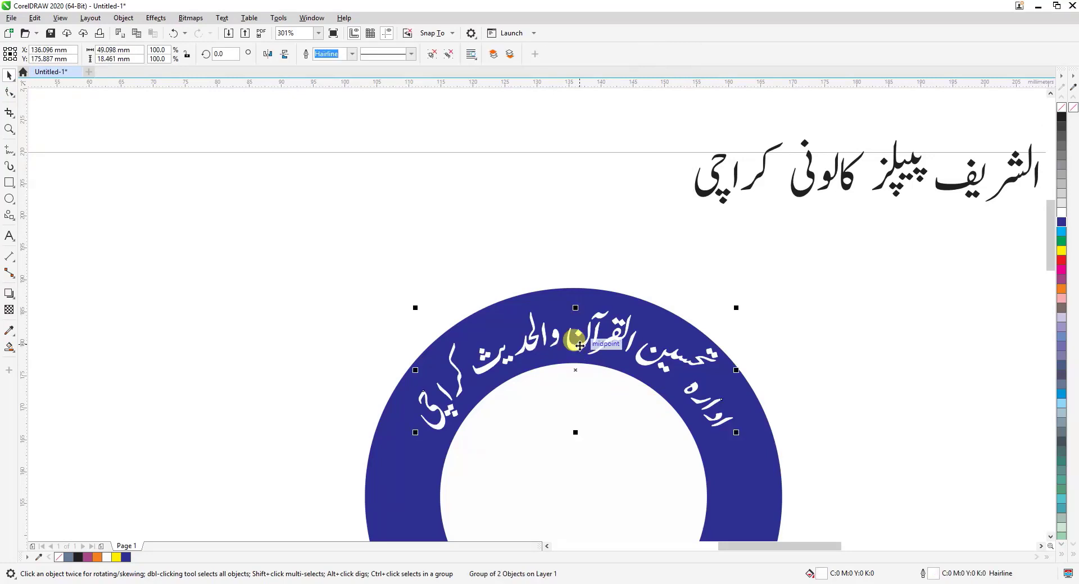
{"action": "key", "text": "Delete"}
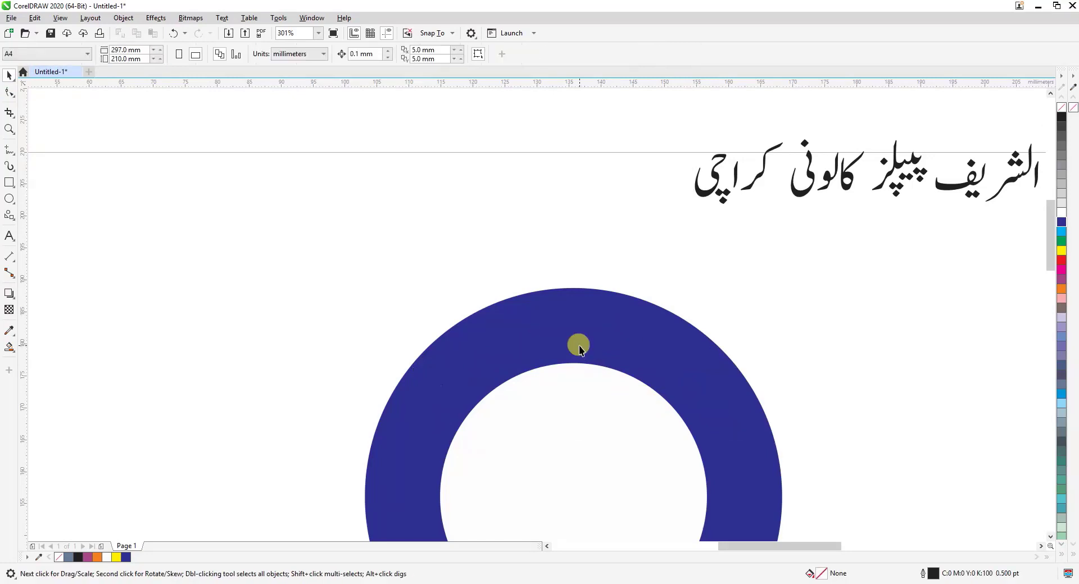
- Move the new Urdu text so it is centred above the blue ring and scale it down to about 67 mm wide
{"action": "left_click", "coordinate": [703, 191]}
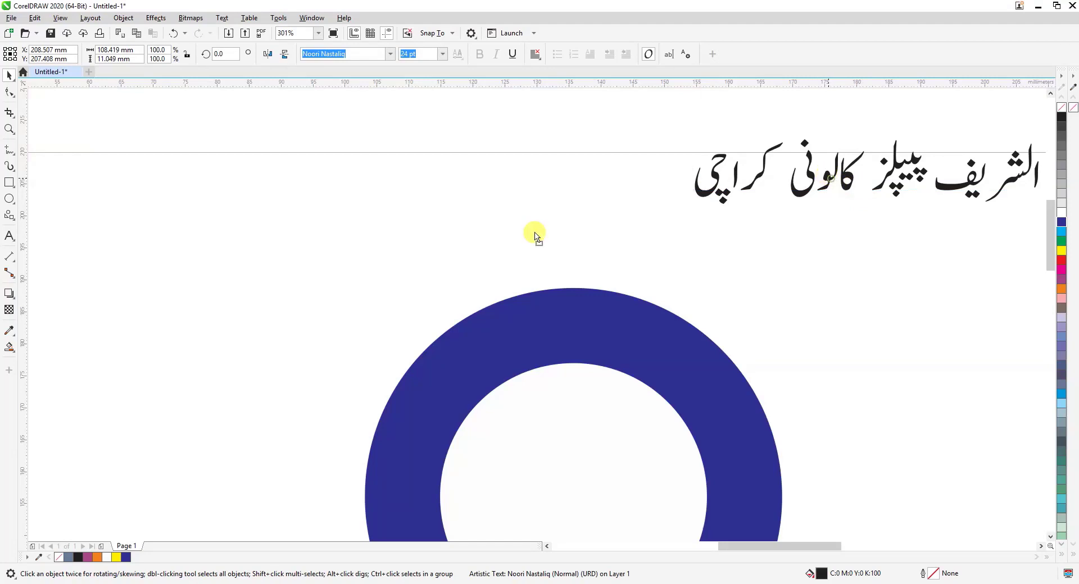
{"action": "left_click_drag", "start_coordinate": [535, 233], "coordinate": [369, 233]}
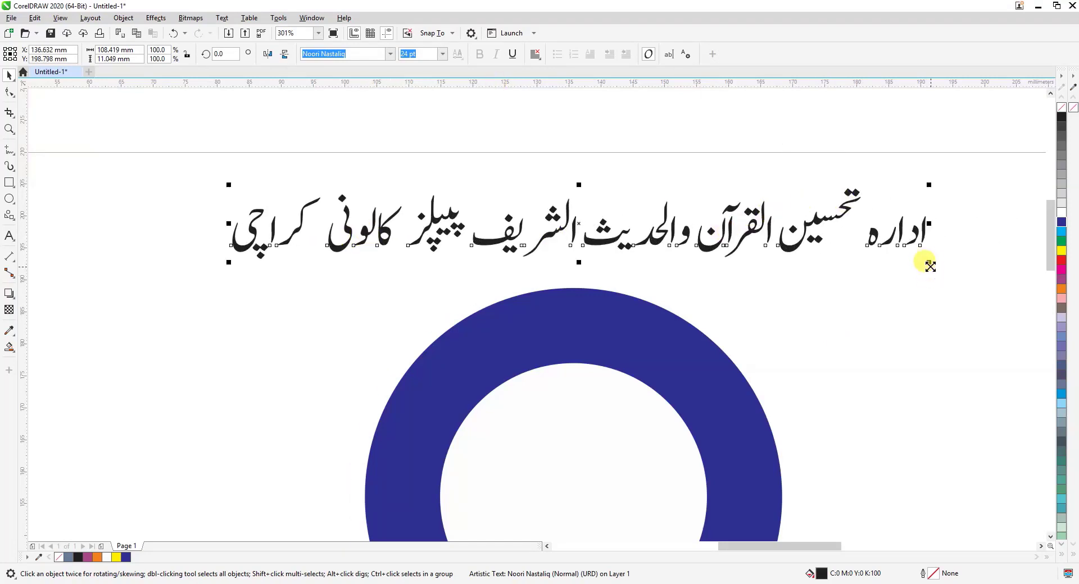
{"action": "left_click_drag", "start_coordinate": [930, 267], "coordinate": [802, 265]}
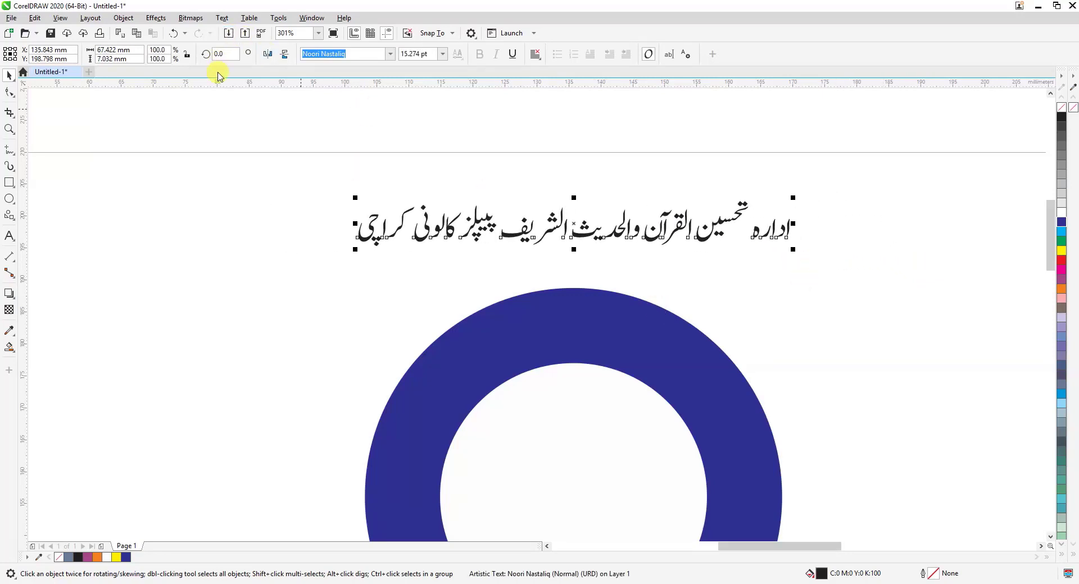
- Fit the new Urdu text to the ring's outer circle, offset about 7.9 mm inward and centred at the top of the blue band
{"action": "left_click", "coordinate": [221, 18]}
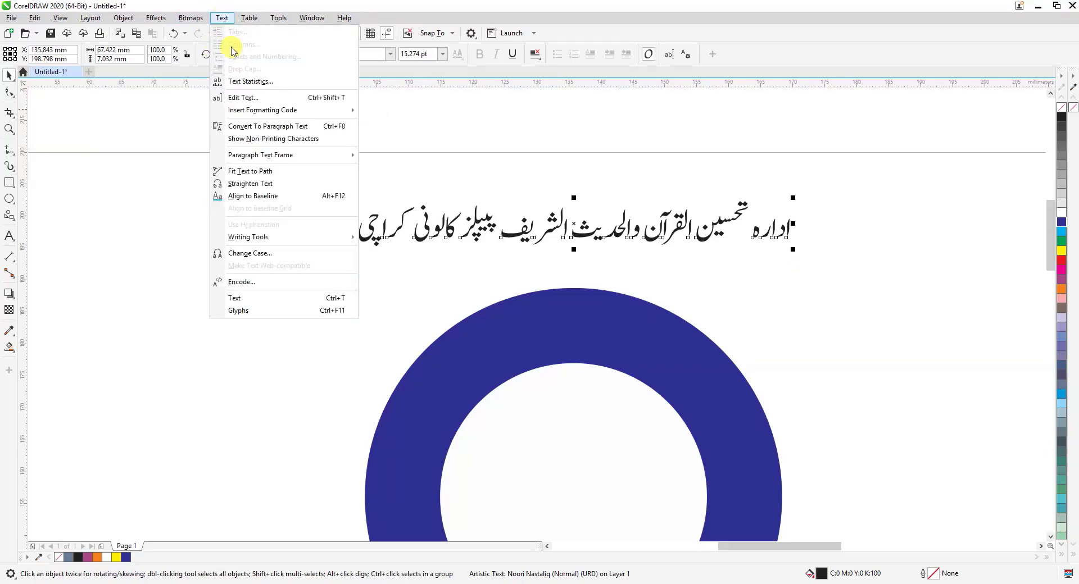
{"action": "left_click", "coordinate": [249, 175]}
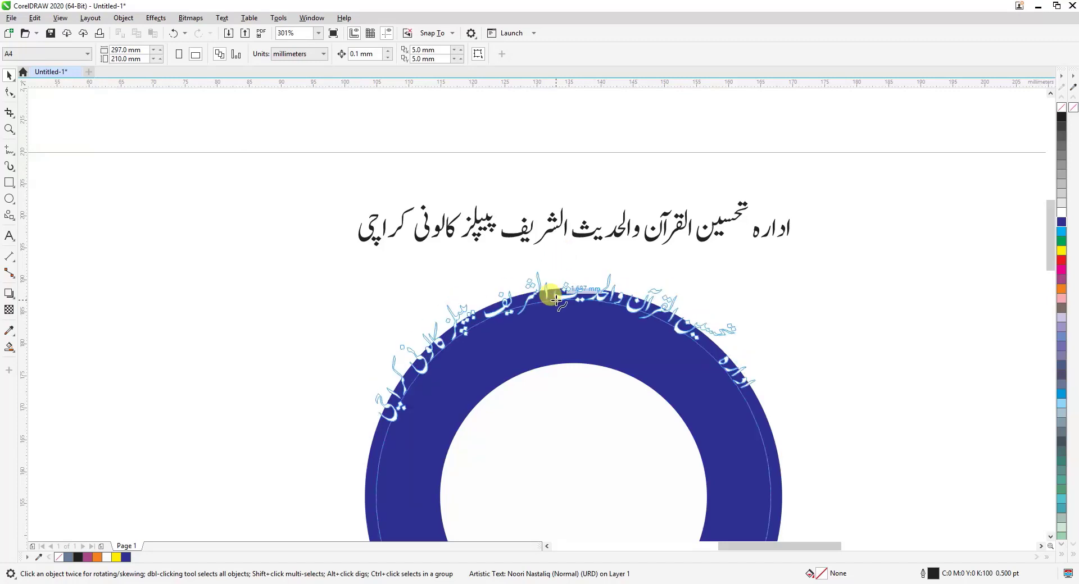
{"action": "left_click_drag", "start_coordinate": [554, 309], "coordinate": [570, 341]}
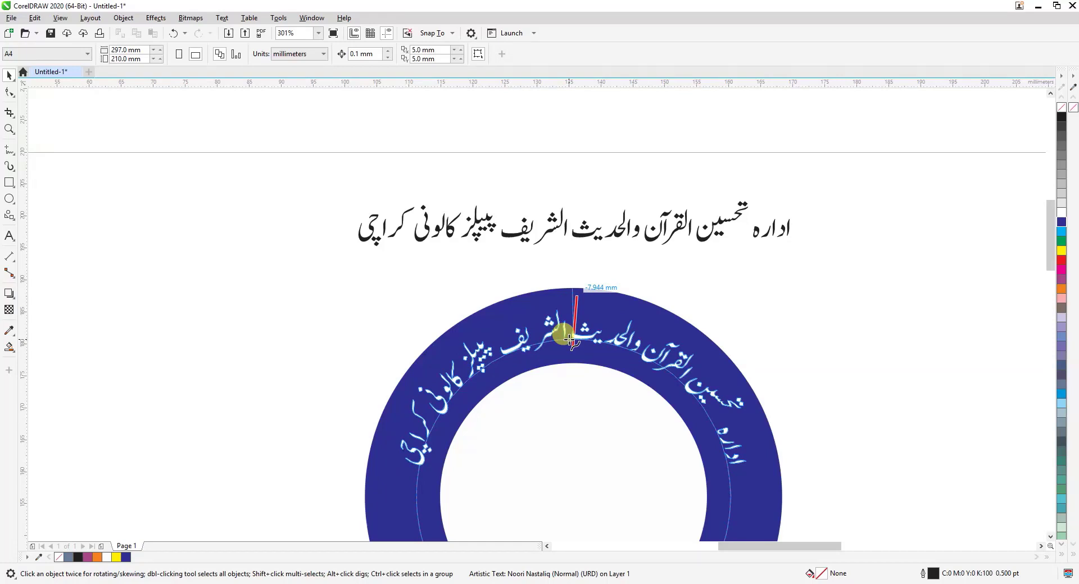
{"action": "left_click_drag", "start_coordinate": [570, 341], "coordinate": [569, 339]}
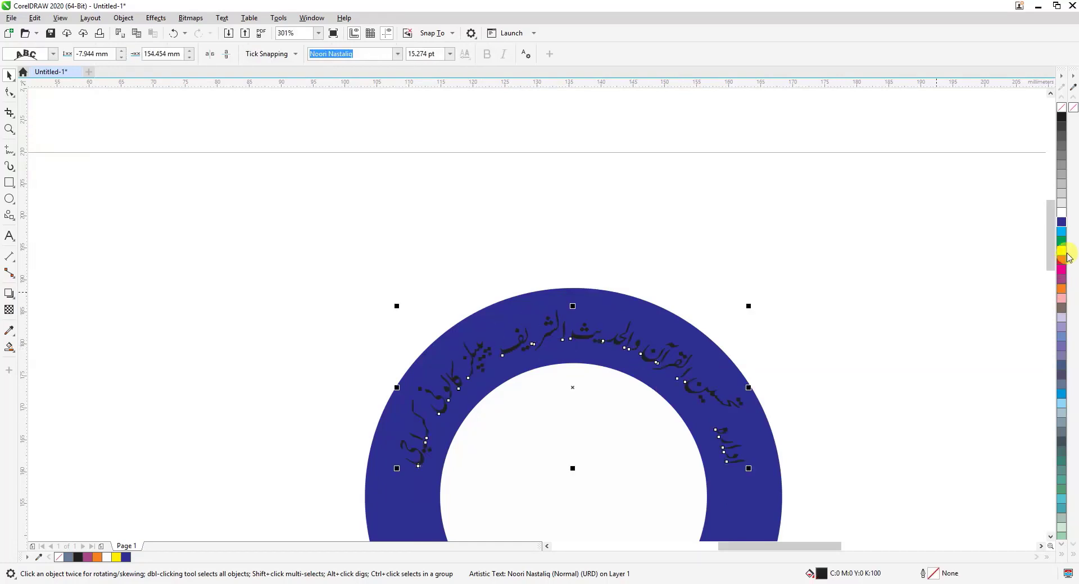
- Give the curved Urdu text a white fill and white outline, and convert it to curves
{"action": "left_click", "coordinate": [1062, 212]}
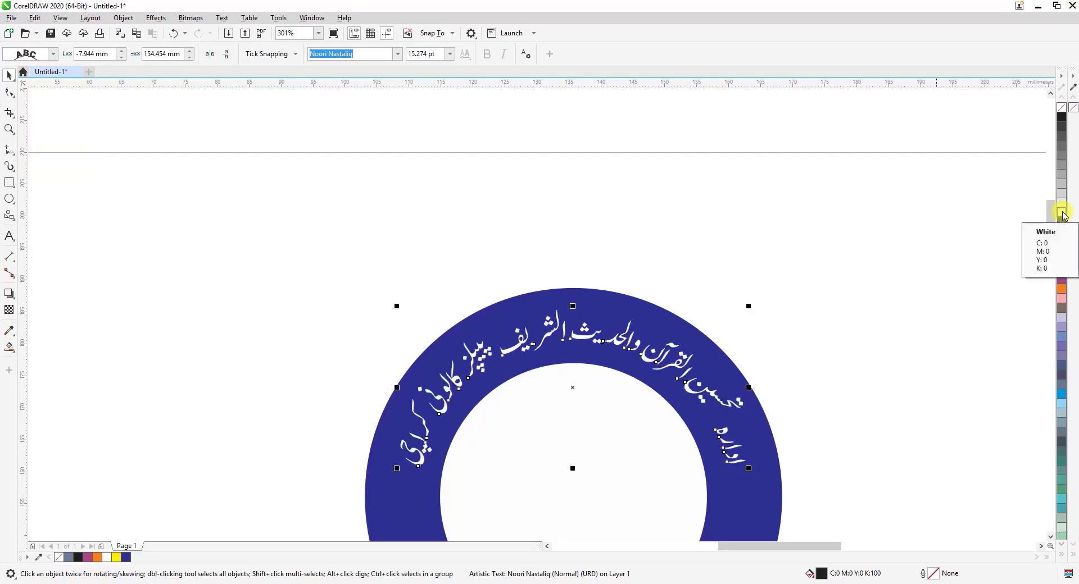
{"action": "right_click", "coordinate": [1062, 212]}
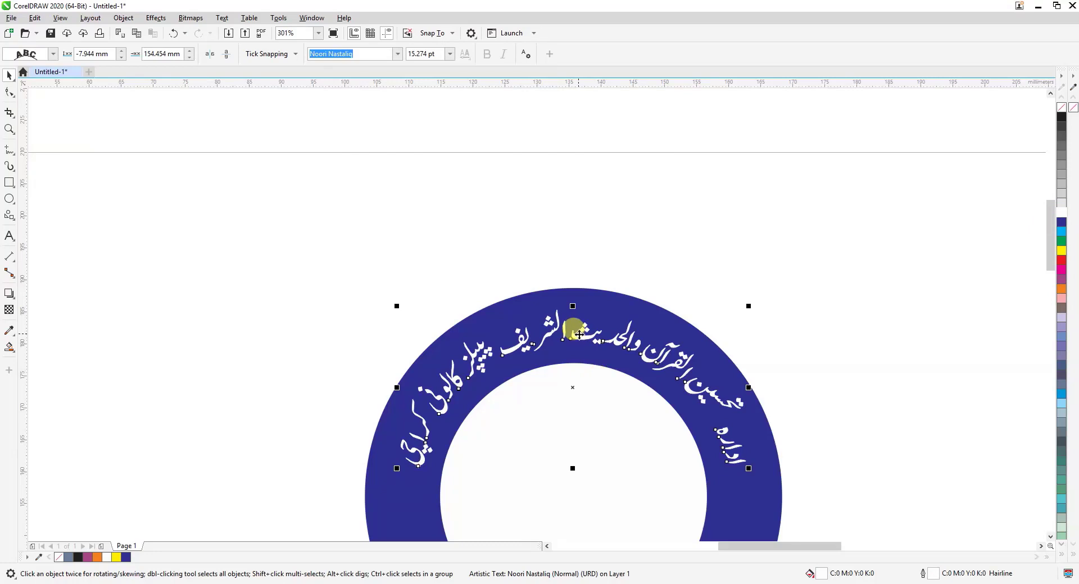
{"action": "right_click", "coordinate": [579, 336]}
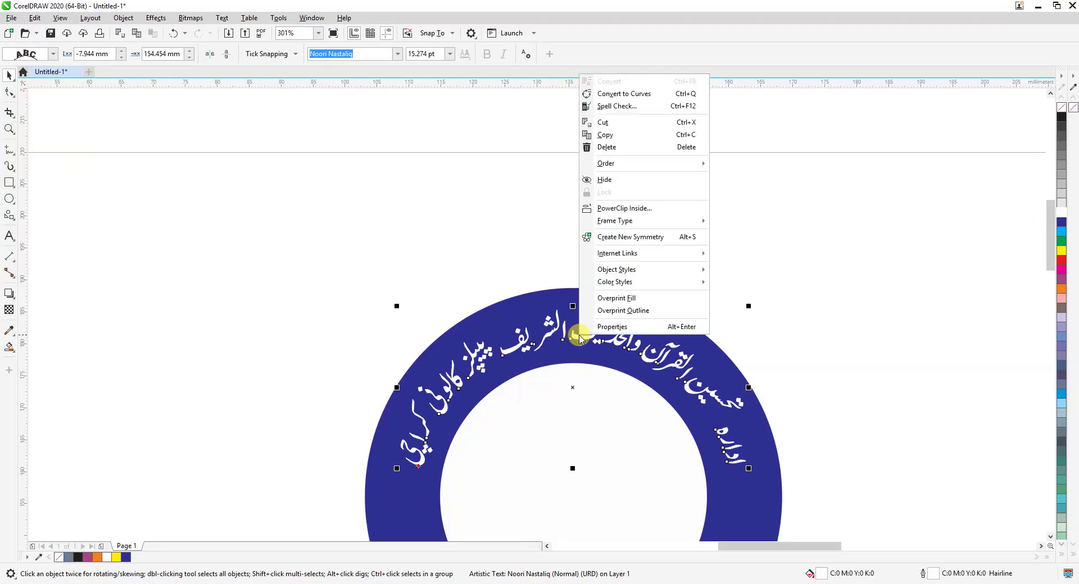
{"action": "left_click", "coordinate": [628, 97]}
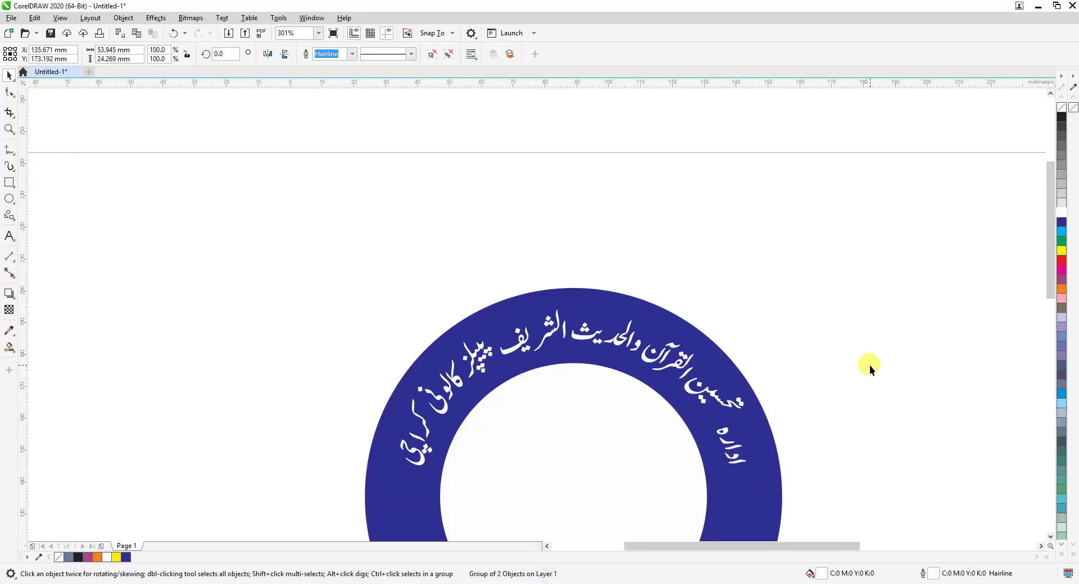
- Enlarge the curved Urdu lettering proportionally about its centre to 101.7%, about 54.9 mm wide
{"action": "scroll", "coordinate": [869, 365], "scroll_direction": "down", "scroll_amount": 2}
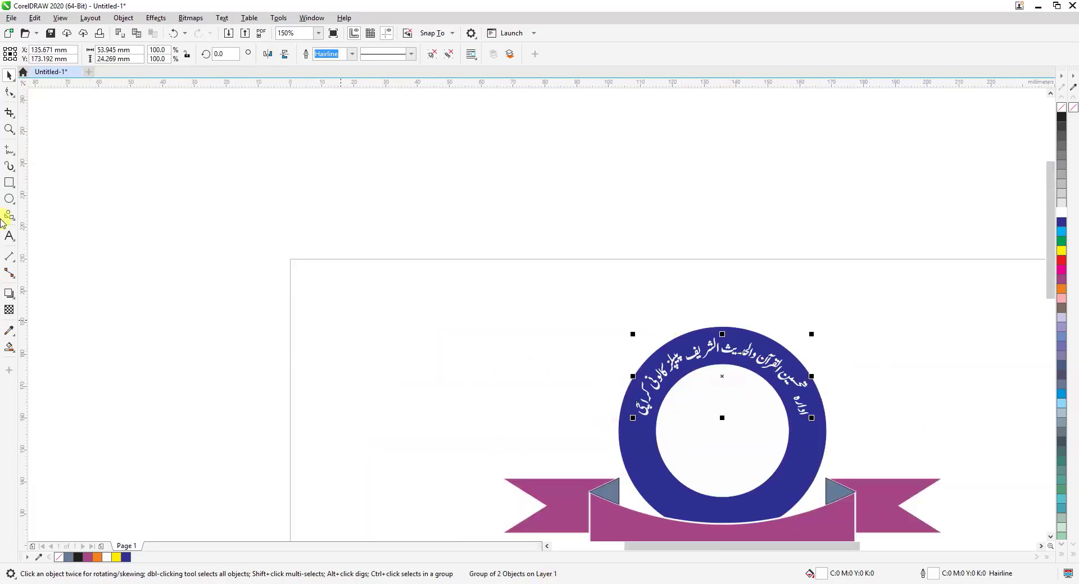
{"action": "left_click", "coordinate": [9, 129]}
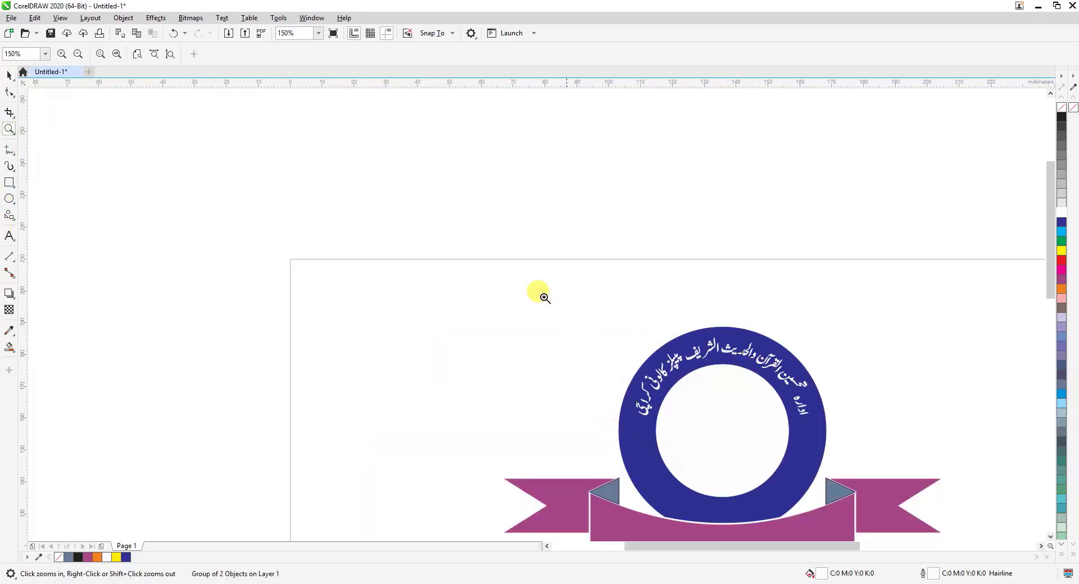
{"action": "left_click_drag", "start_coordinate": [541, 294], "coordinate": [878, 474]}
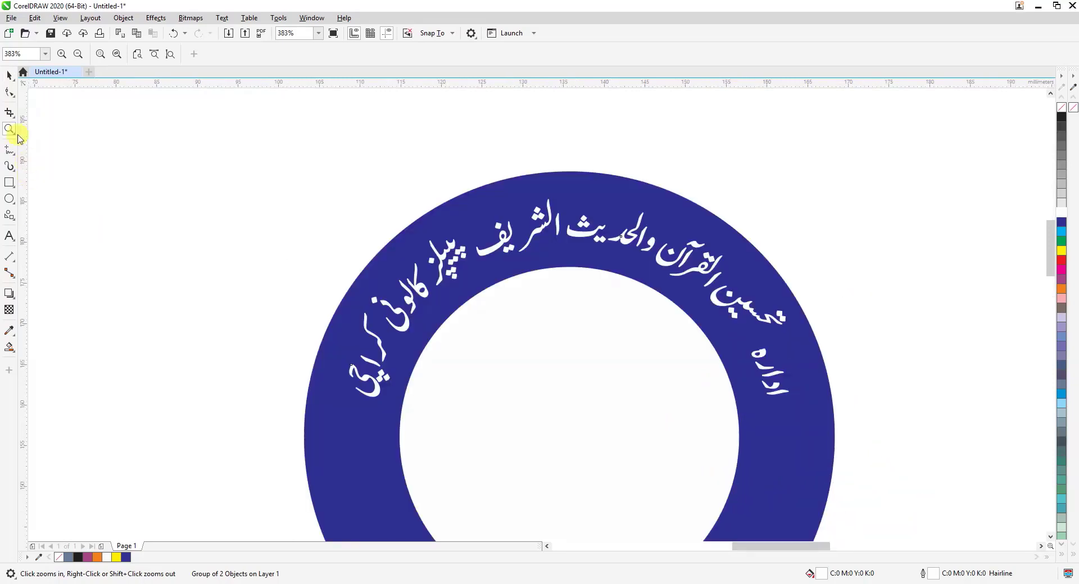
{"action": "left_click", "coordinate": [10, 79]}
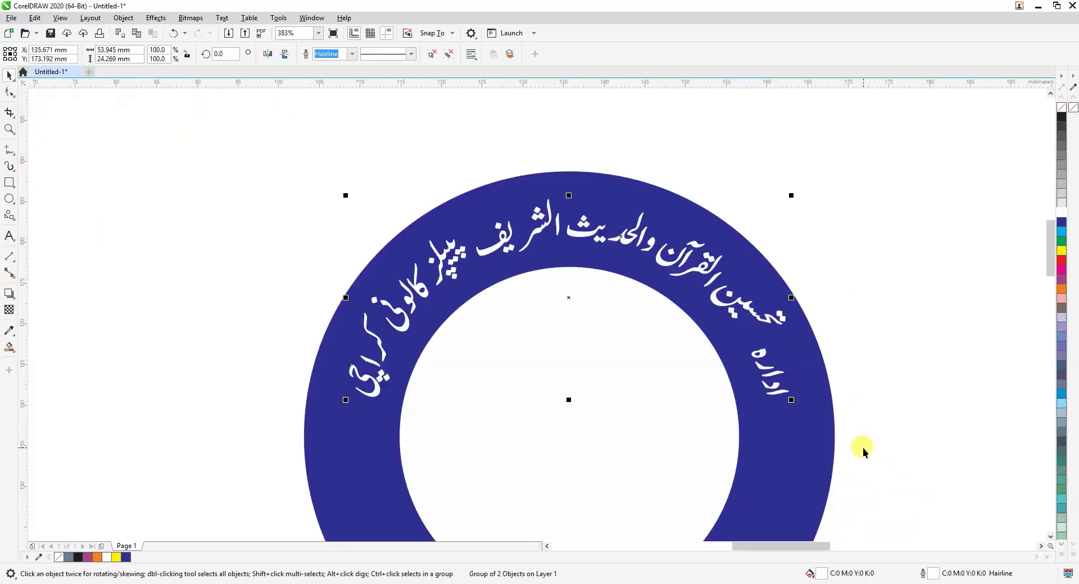
{"action": "left_click_drag", "start_coordinate": [791, 400], "coordinate": [796, 409]}
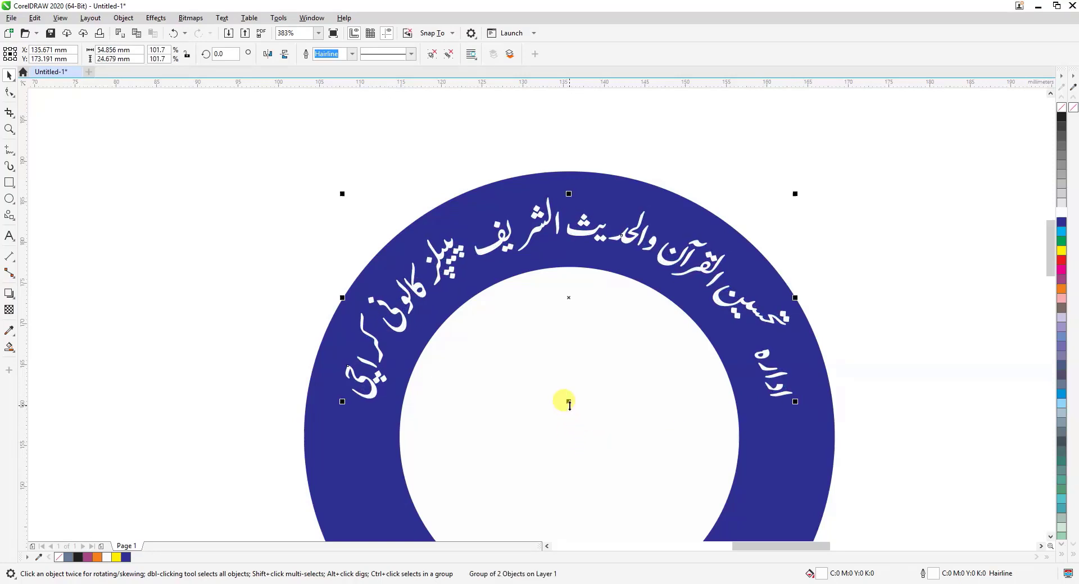
- Try stretching the curved lettering's height to 115% about its centre, and undo the stretch
{"action": "left_click_drag", "start_coordinate": [568, 408], "coordinate": [572, 418]}
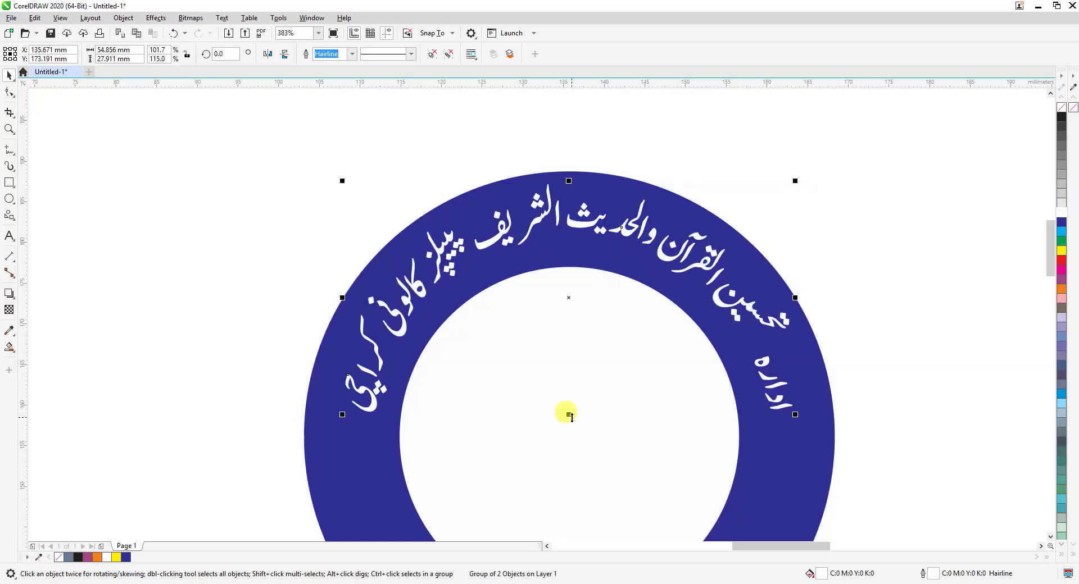
{"action": "key", "text": "ctrl+z"}
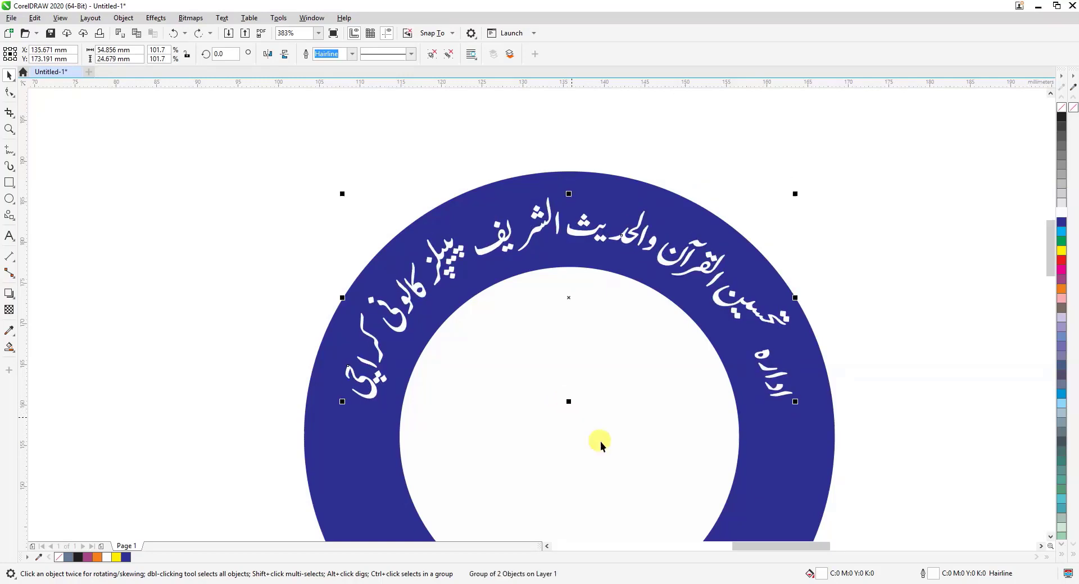
{"action": "left_click", "coordinate": [959, 393]}
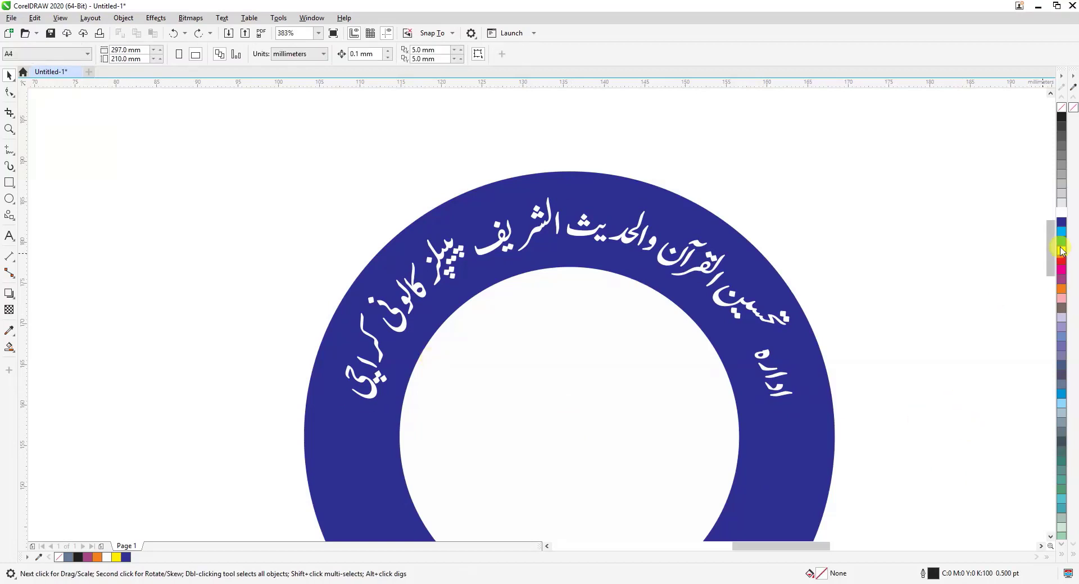
{"action": "left_click_drag", "start_coordinate": [1048, 255], "coordinate": [1048, 275]}
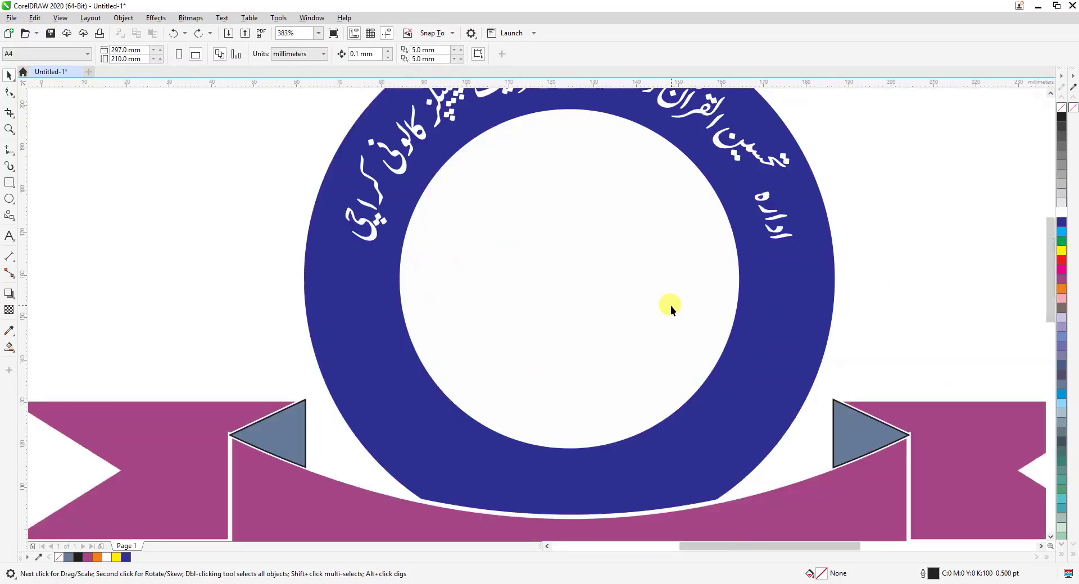
{"action": "scroll", "coordinate": [670, 306], "scroll_direction": "down", "scroll_amount": 3}
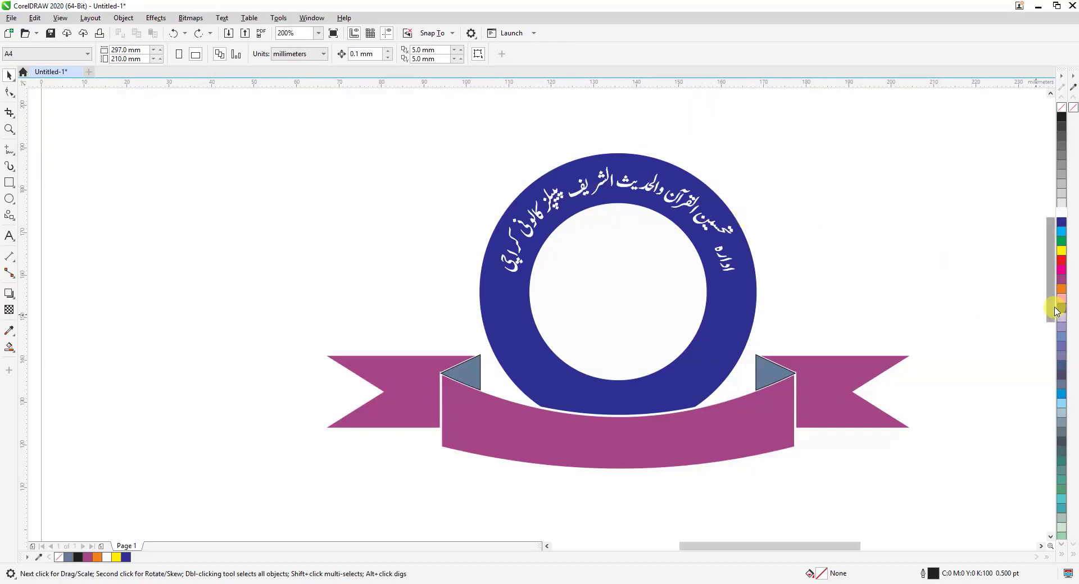
{"action": "scroll", "coordinate": [1052, 306], "scroll_direction": "up", "scroll_amount": 2}
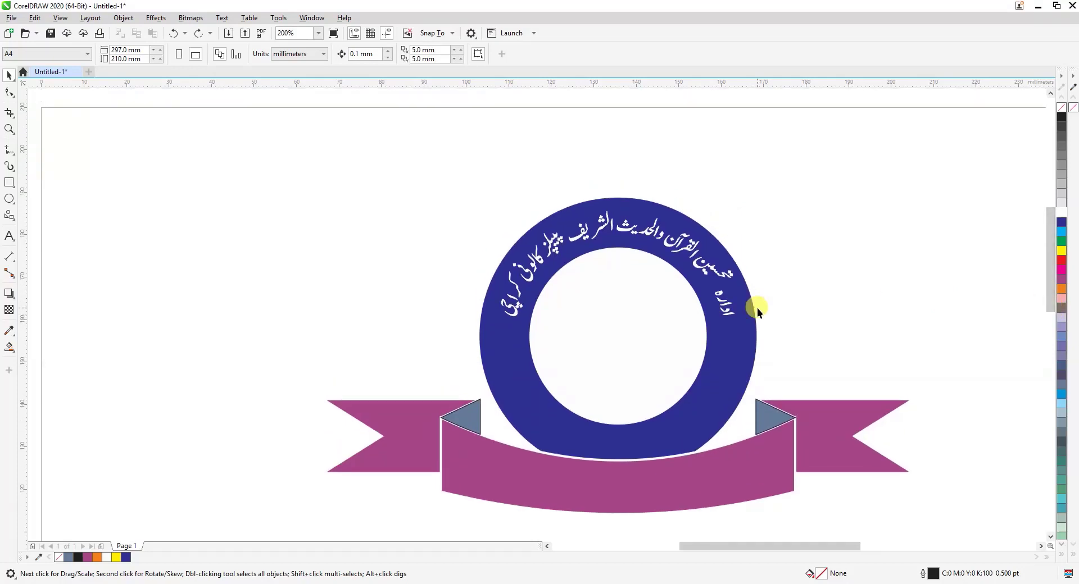
- Undo the curving and resizing of the Urdu text, back to the straight black 24 pt line above the ring
{"action": "key", "text": "ctrl+z"}
{"action": "key", "text": "ctrl+z"}
{"action": "key", "text": "ctrl+z"}
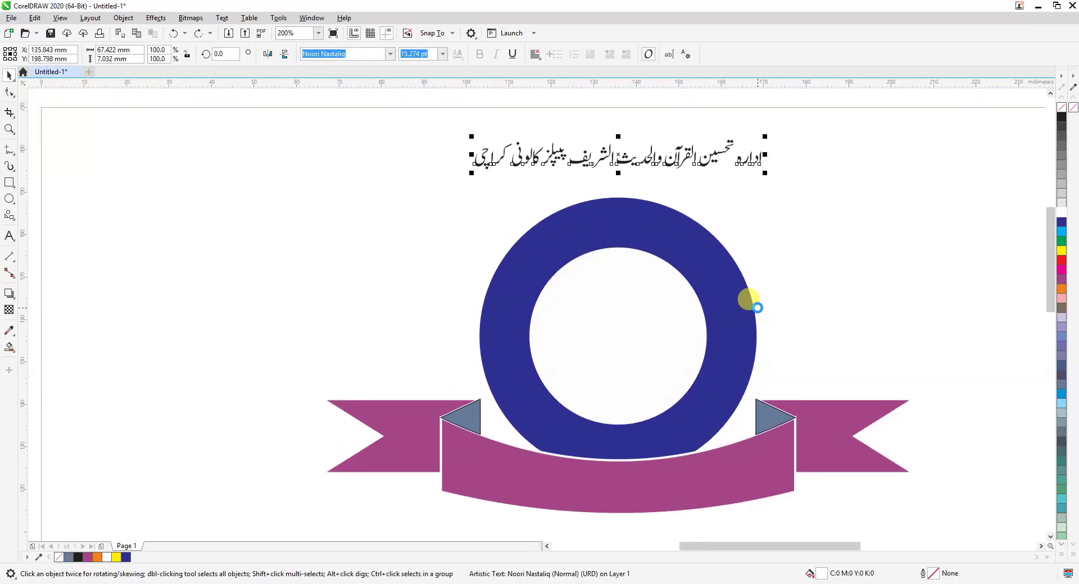
{"action": "key", "text": "ctrl+z"}
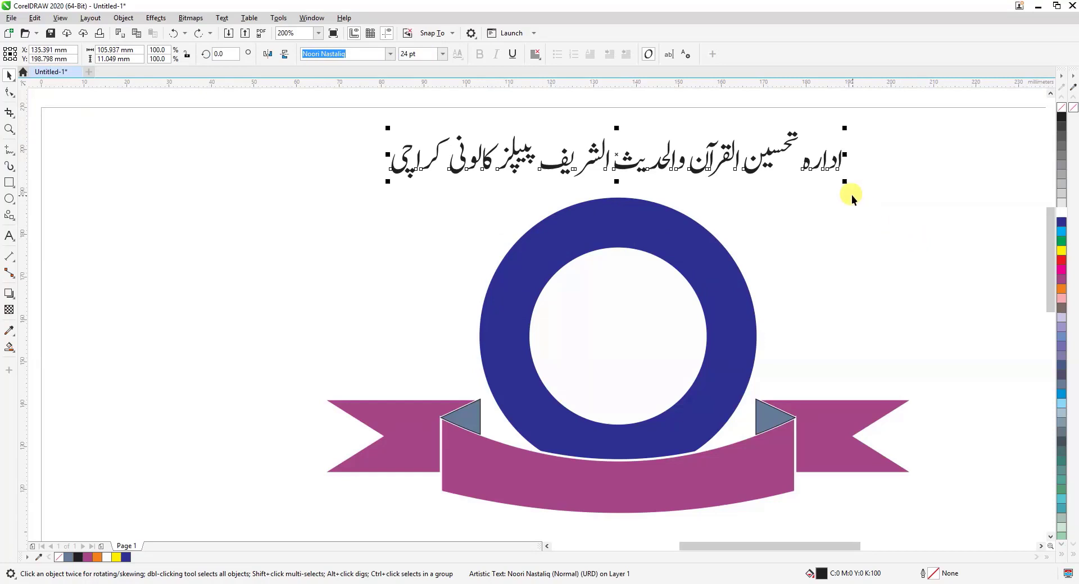
- Shrink the straight Urdu text proportionally about its centre to 63.5%, about 67.3 mm wide, and place a copy directly below the ribbon
{"action": "left_click_drag", "start_coordinate": [844, 182], "coordinate": [761, 185]}
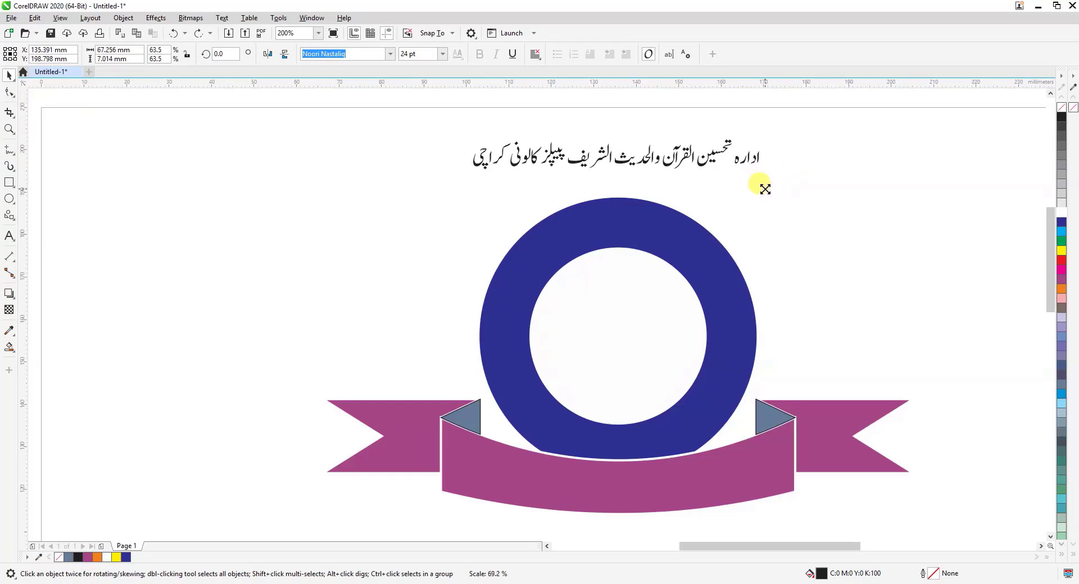
{"action": "left_click_drag", "start_coordinate": [617, 155], "coordinate": [619, 513]}
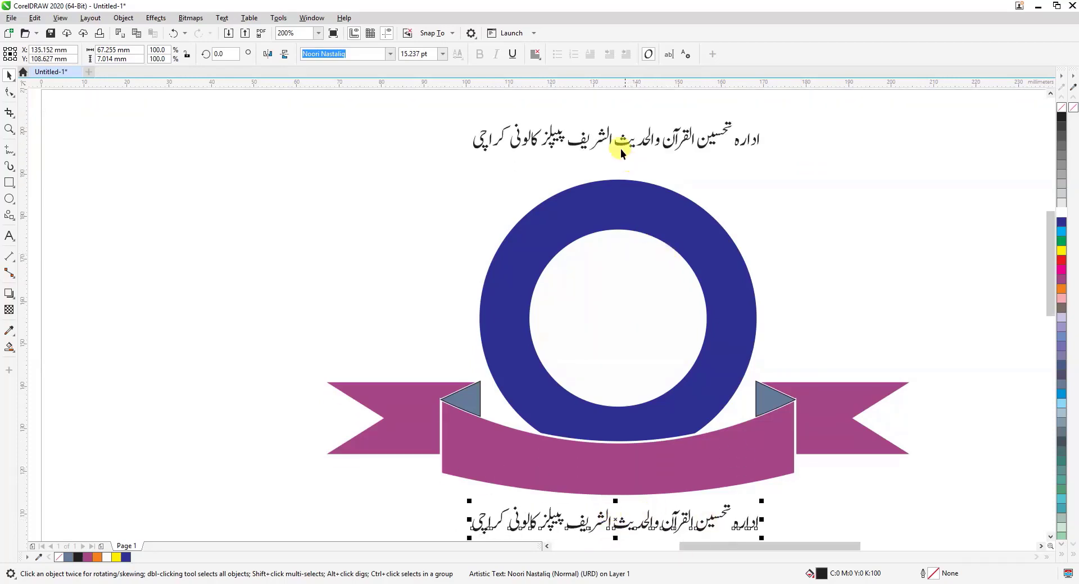
- Fit the upper Urdu text to the ring's outer circle, offset 9.525 mm inward and centred at the top of the blue band
{"action": "left_click", "coordinate": [605, 137]}
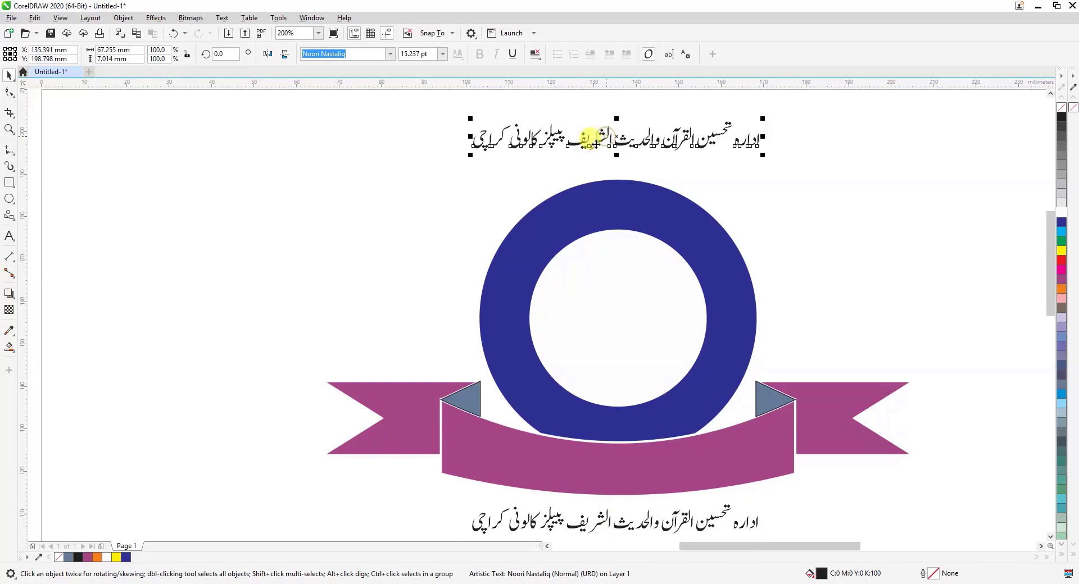
{"action": "left_click", "coordinate": [220, 19]}
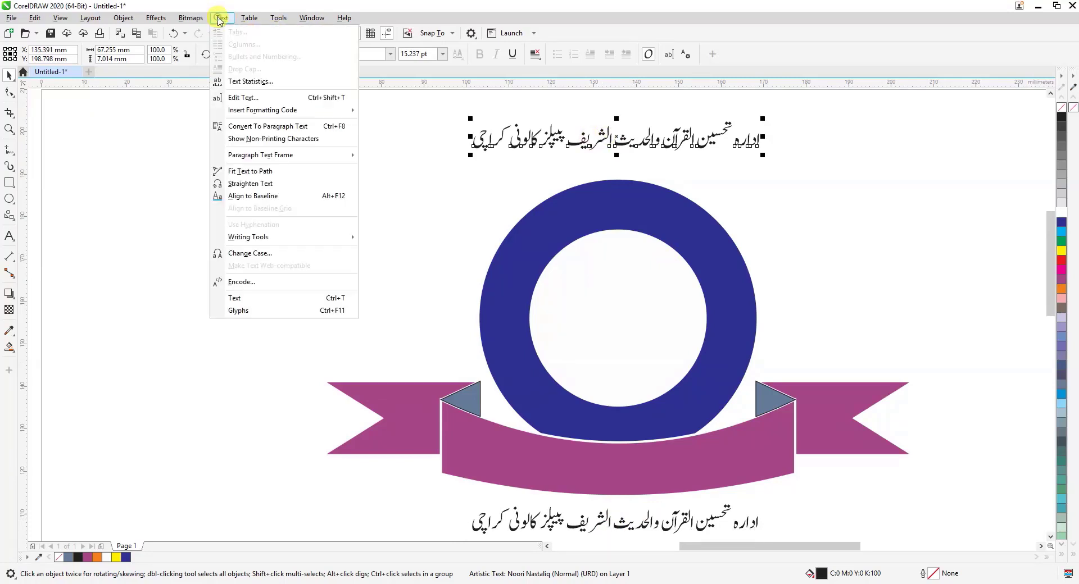
{"action": "left_click", "coordinate": [251, 171]}
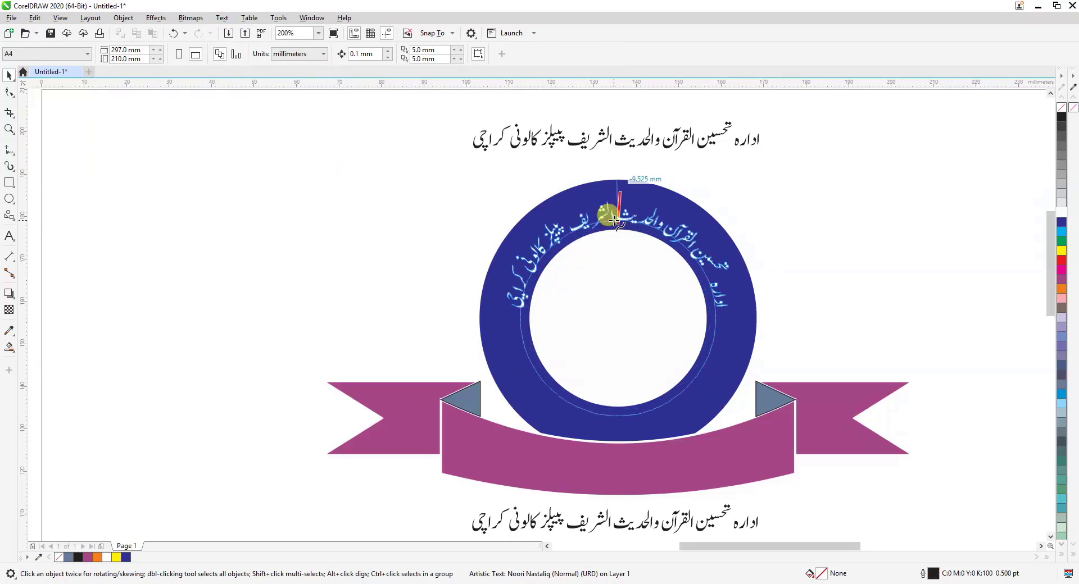
{"action": "left_click", "coordinate": [615, 221]}
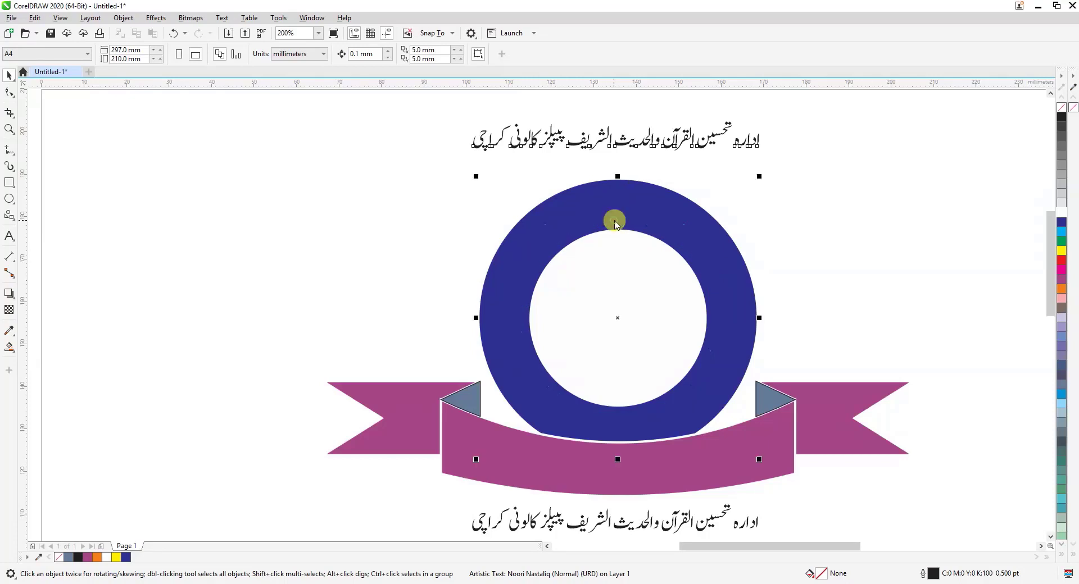
- Colour the ring's curved Urdu text white in both fill and outline, and convert it to curves
{"action": "left_click", "coordinate": [1062, 213]}
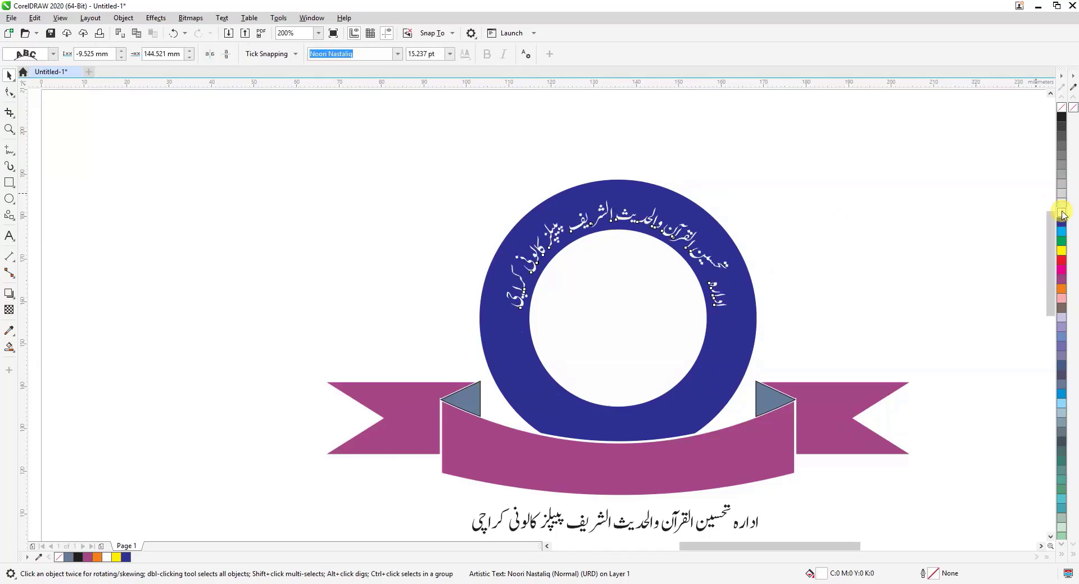
{"action": "right_click", "coordinate": [1062, 214]}
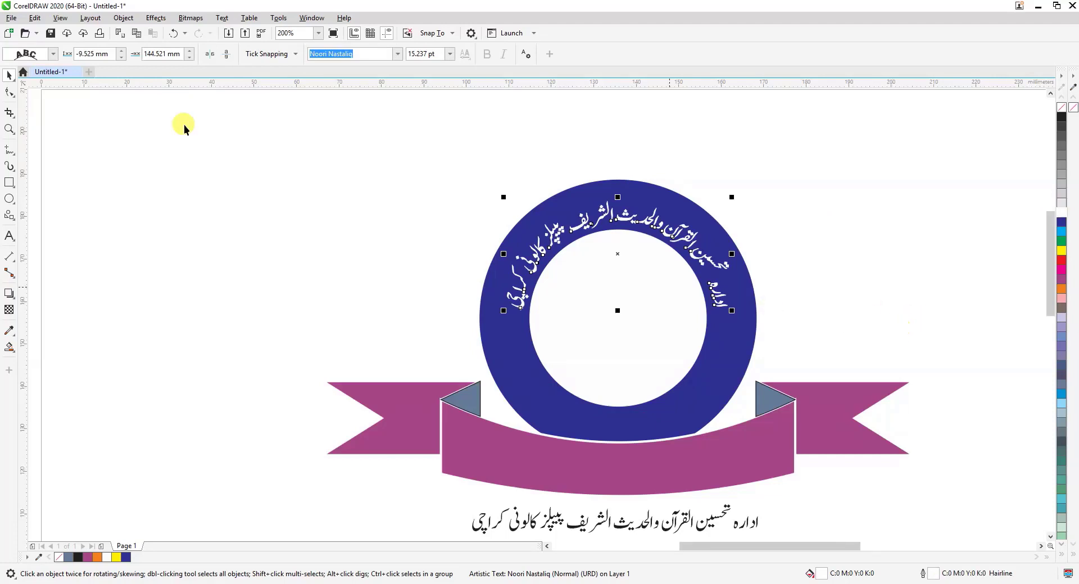
{"action": "left_click", "coordinate": [9, 128]}
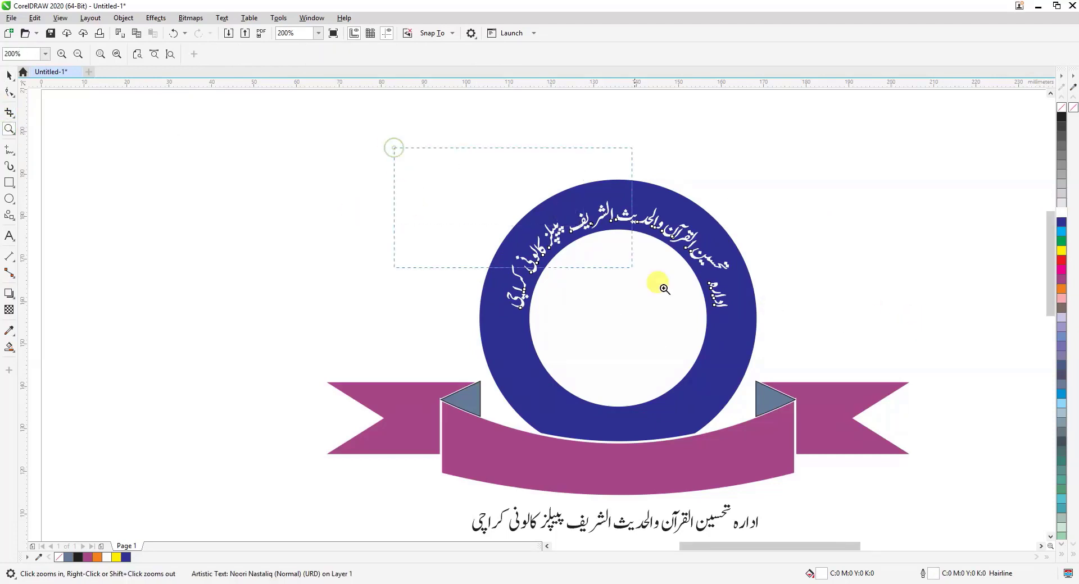
{"action": "left_click_drag", "start_coordinate": [394, 145], "coordinate": [770, 337]}
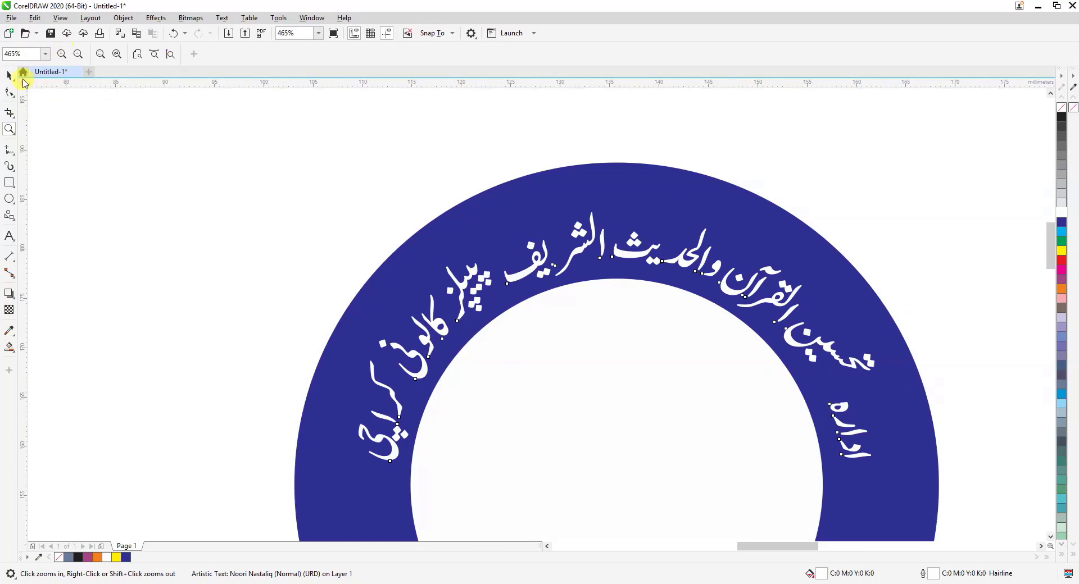
{"action": "left_click", "coordinate": [9, 74]}
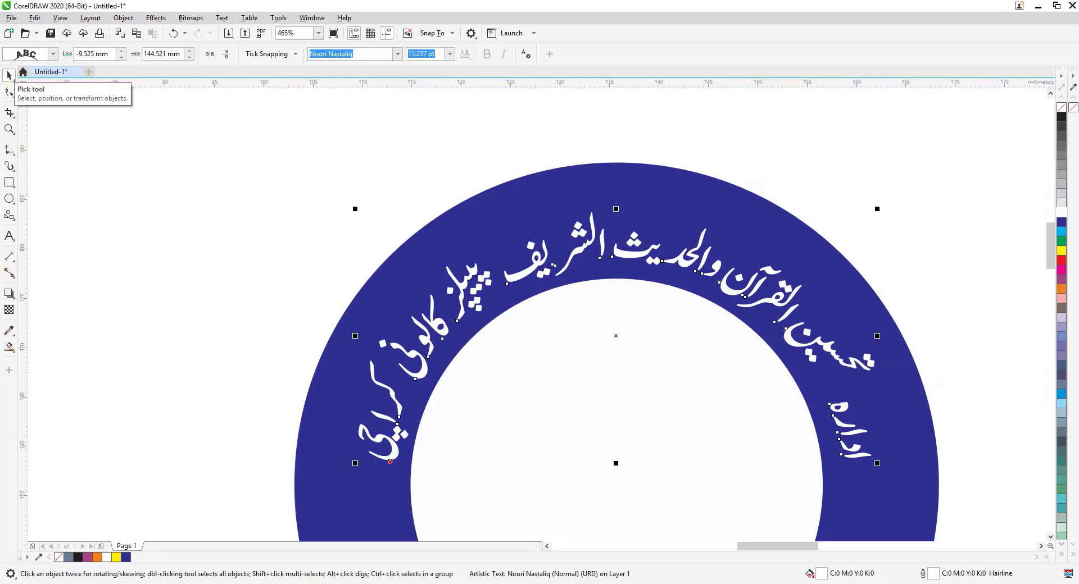
{"action": "left_click", "coordinate": [9, 75]}
{"action": "left_click", "coordinate": [9, 75]}
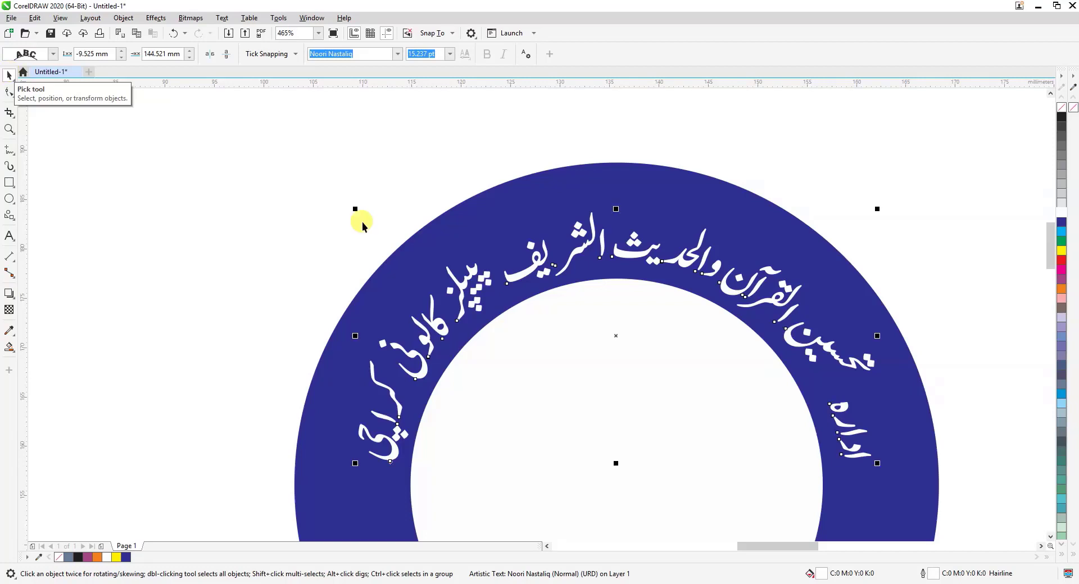
{"action": "right_click", "coordinate": [584, 249]}
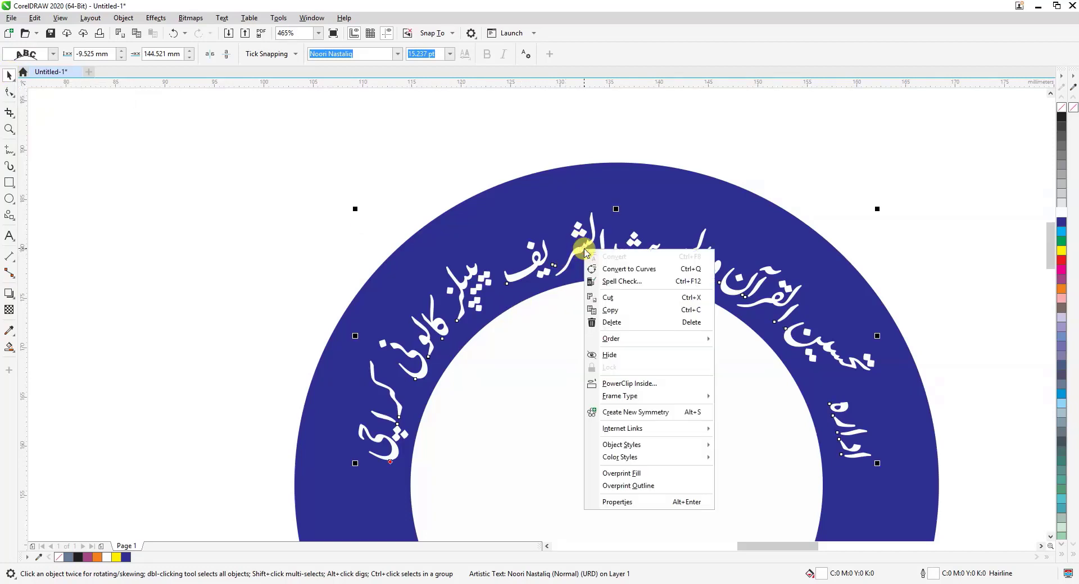
{"action": "left_click", "coordinate": [614, 271]}
- Nudge the curved Urdu lettering straight up in the blue band by about 1.9 mm, to Y 173.077 mm
{"action": "key", "text": "Up"}
{"action": "key", "text": "Up"}
{"action": "key", "text": "Up"}
{"action": "key", "text": "Up"}
{"action": "key", "text": "Up"}
{"action": "key", "text": "Up"}
{"action": "key", "text": "Up"}
{"action": "key", "text": "Up"}
{"action": "key", "text": "Up"}
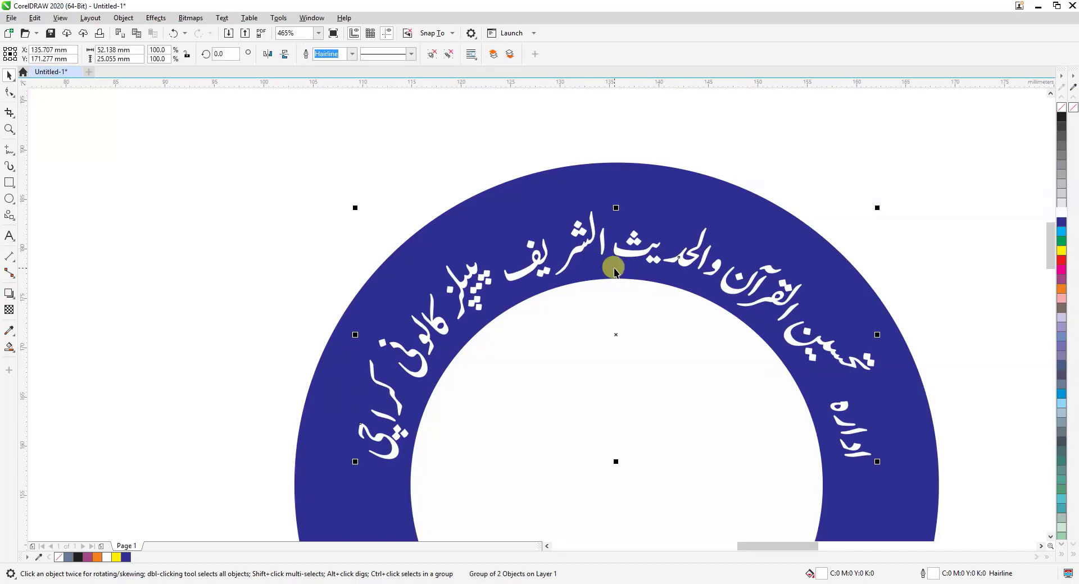
{"action": "key", "text": "Up"}
{"action": "key", "text": "Up"}
{"action": "key", "text": "Up"}
{"action": "key", "text": "Up"}
{"action": "key", "text": "Up"}
{"action": "key", "text": "Up"}
{"action": "key", "text": "Up"}
{"action": "key", "text": "Up"}
{"action": "key", "text": "Up"}
{"action": "key", "text": "Up"}
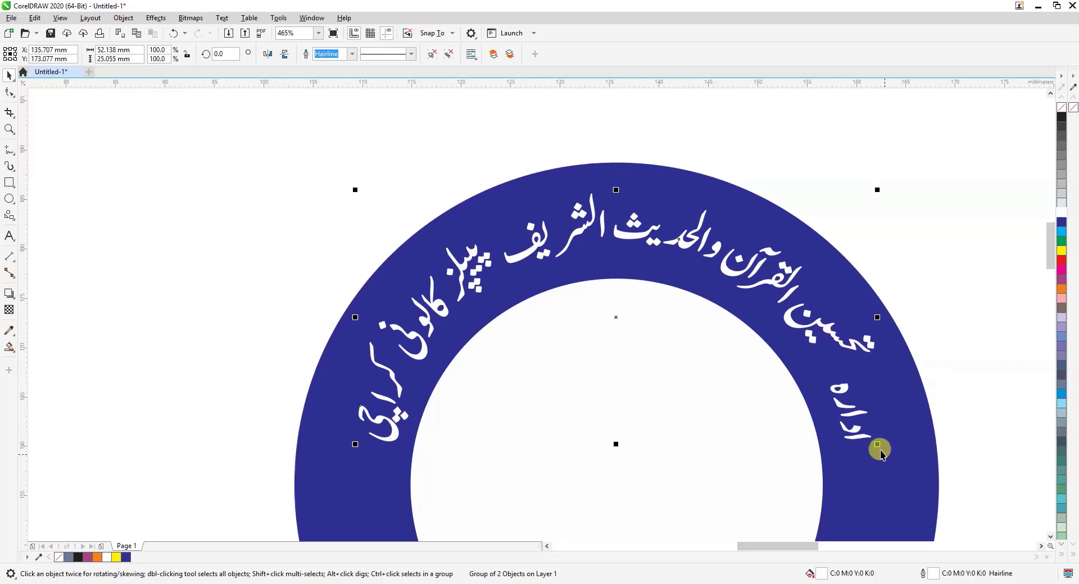
- Enlarge the ring lettering proportionally about its centre to 106.9%, about 55.7 mm wide, and nudge it down 0.8 mm
{"action": "left_click_drag", "start_coordinate": [877, 444], "coordinate": [898, 455]}
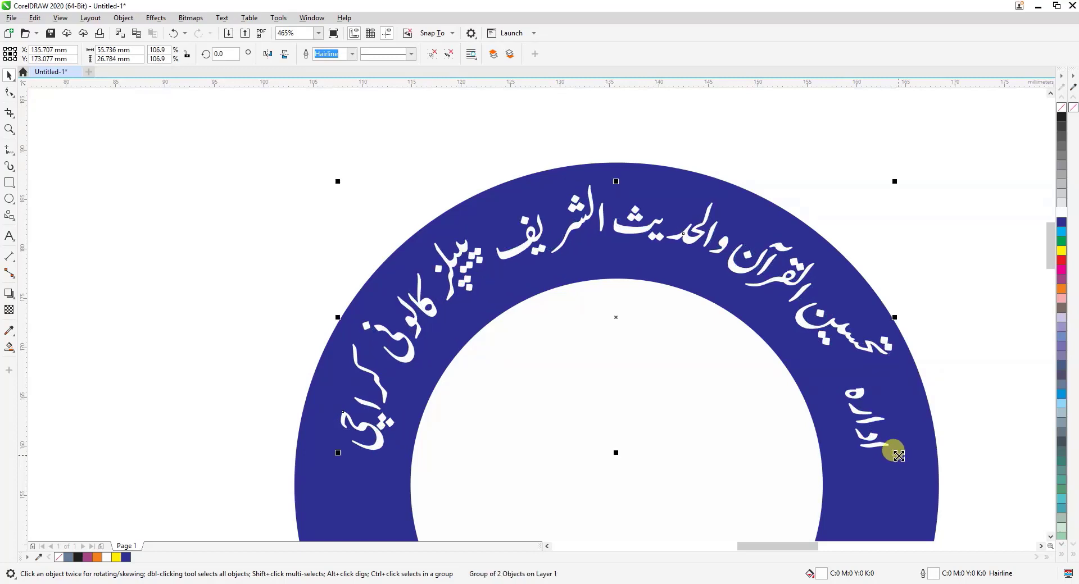
{"action": "key", "text": "Down"}
{"action": "key", "text": "Down"}
{"action": "key", "text": "Down"}
{"action": "key", "text": "Down"}
{"action": "key", "text": "Down"}
{"action": "key", "text": "Down"}
{"action": "key", "text": "Down"}
{"action": "key", "text": "Down"}
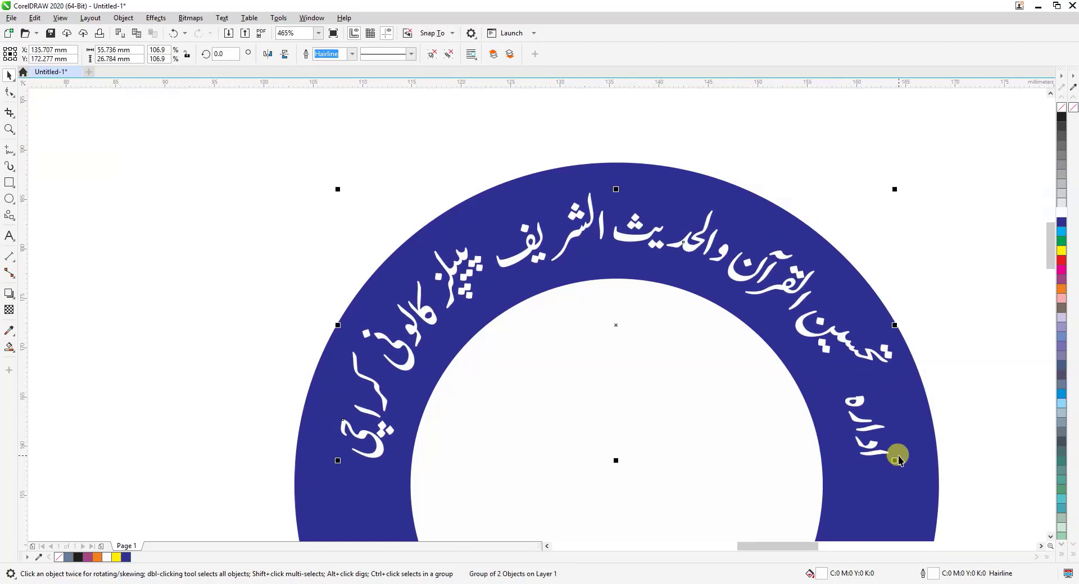
- Fit the Urdu text copy below the banner to the curved front ribbon's lower edge, 3.175 mm from the path and roughly centred
{"action": "scroll", "coordinate": [898, 455], "scroll_direction": "down", "scroll_amount": 3}
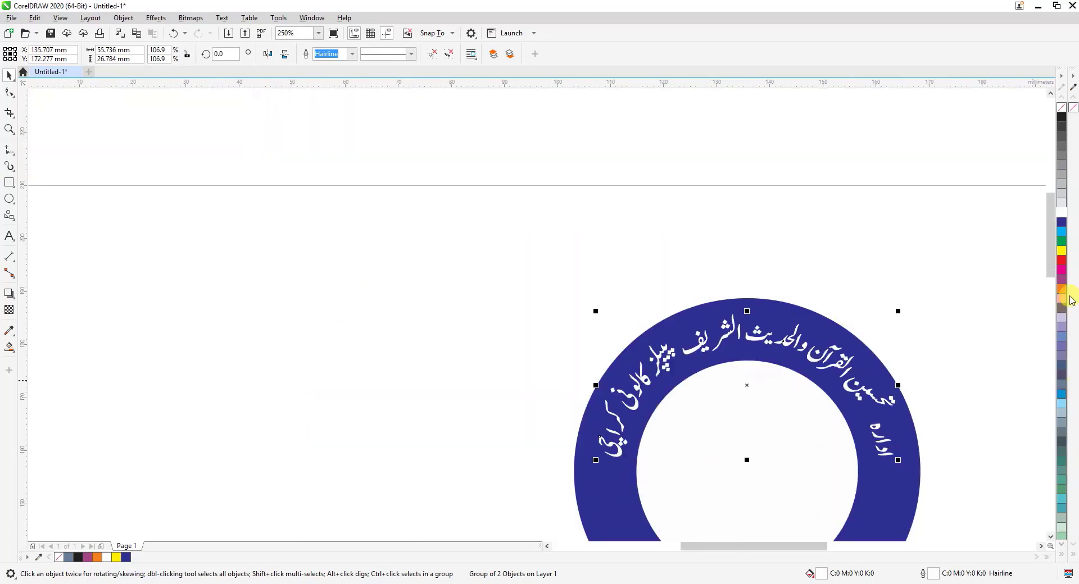
{"action": "left_click_drag", "start_coordinate": [1053, 267], "coordinate": [1049, 324]}
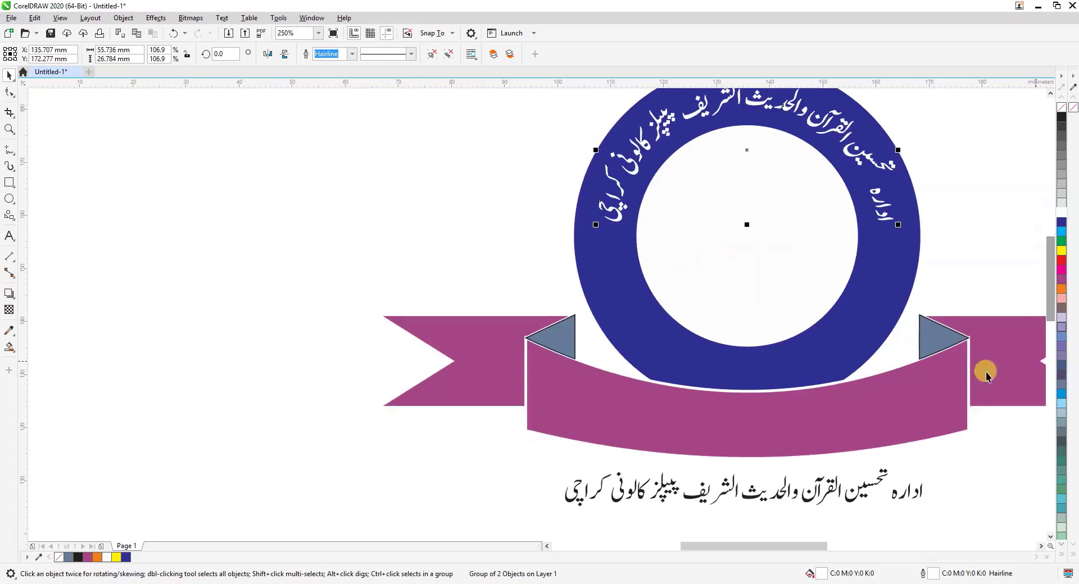
{"action": "left_click", "coordinate": [780, 497]}
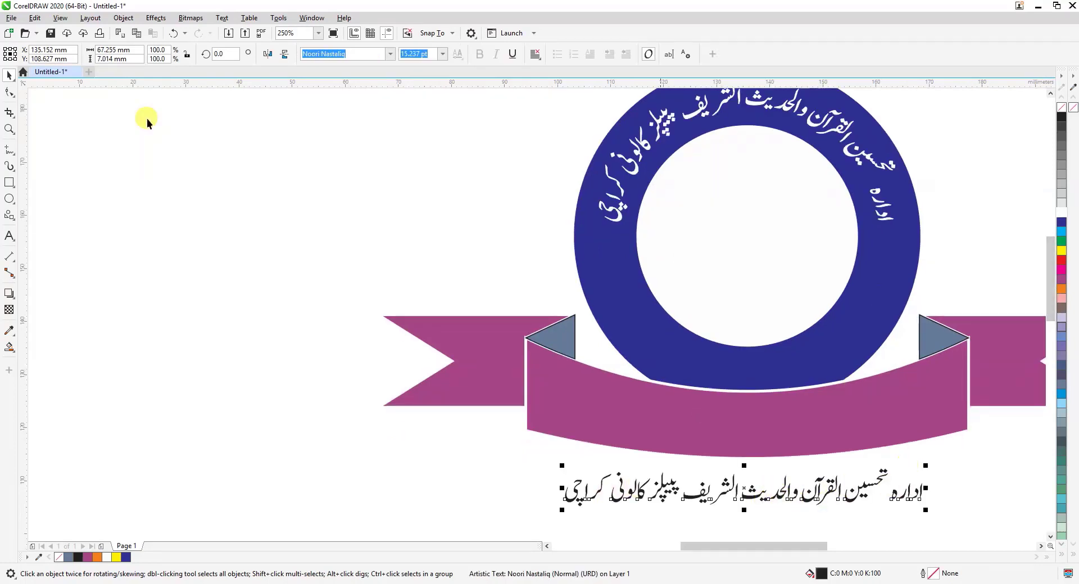
{"action": "left_click", "coordinate": [221, 18]}
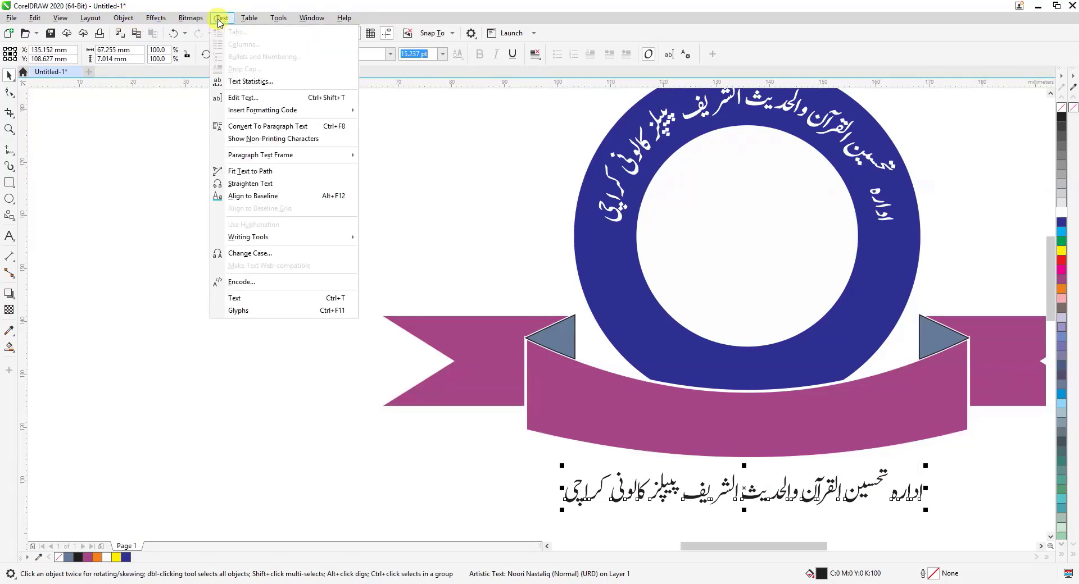
{"action": "left_click", "coordinate": [249, 172]}
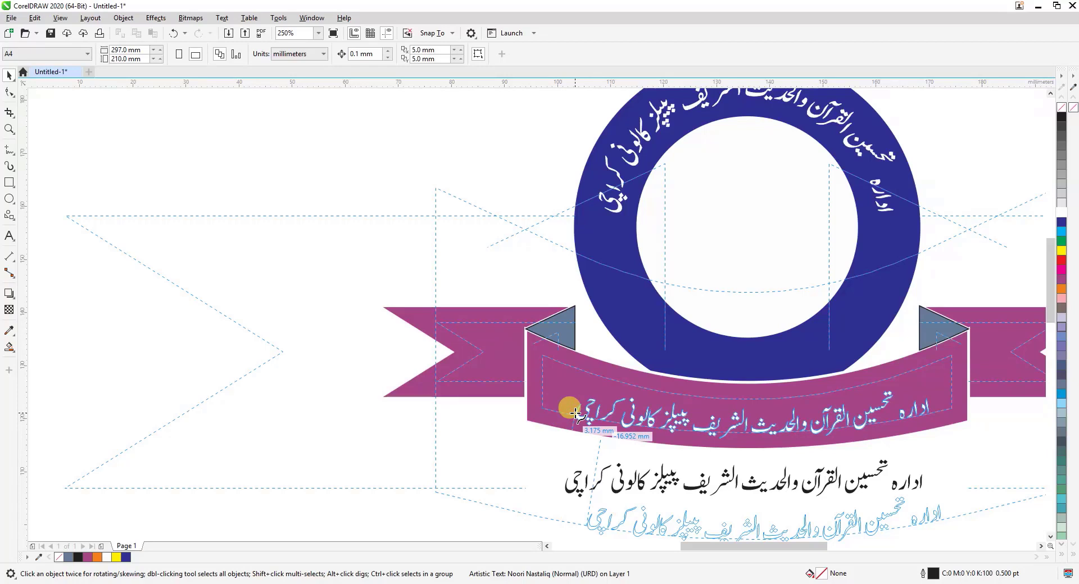
{"action": "left_click", "coordinate": [575, 414]}
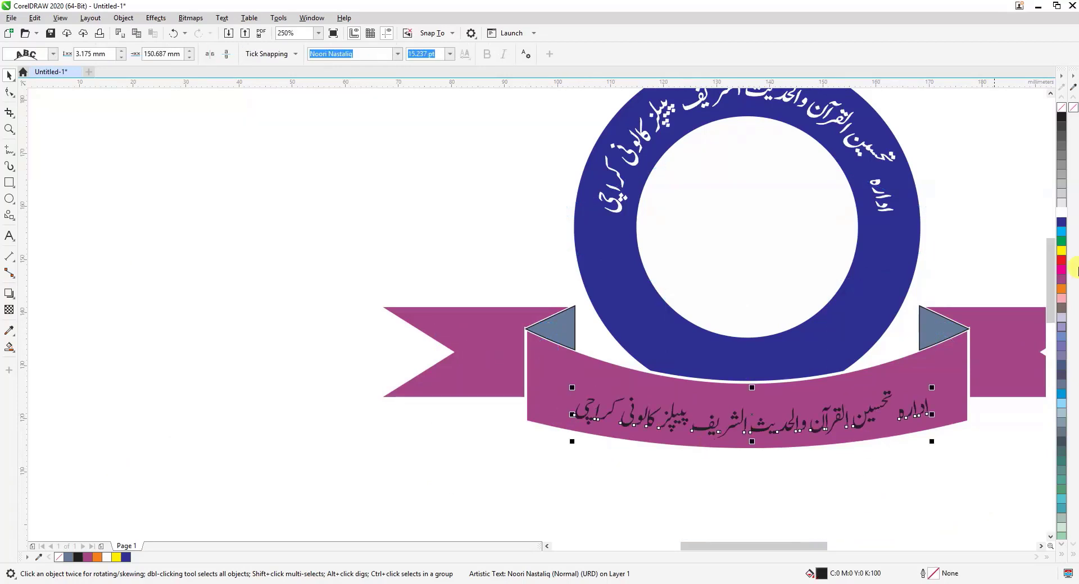
- Give the ribbon's Urdu text a yellow fill and yellow outline, and convert it to curves
{"action": "left_click", "coordinate": [1060, 214]}
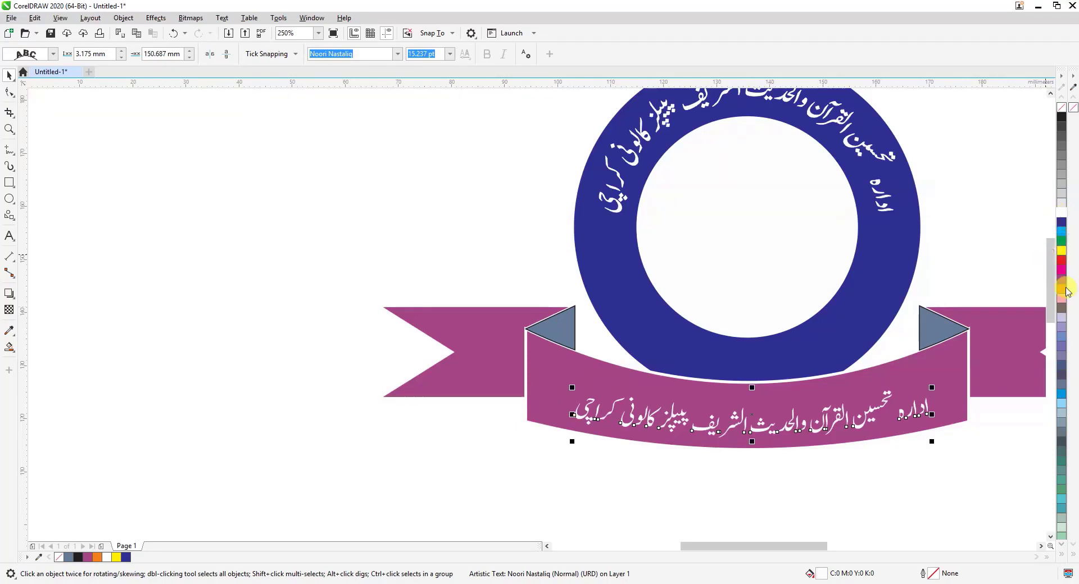
{"action": "left_click", "coordinate": [1061, 260]}
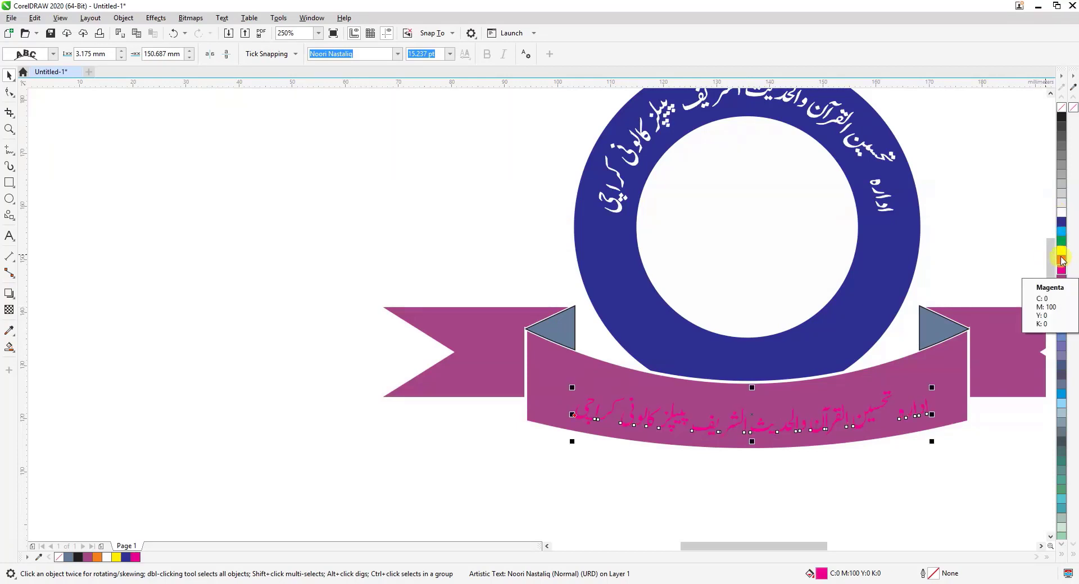
{"action": "left_click", "coordinate": [1061, 251]}
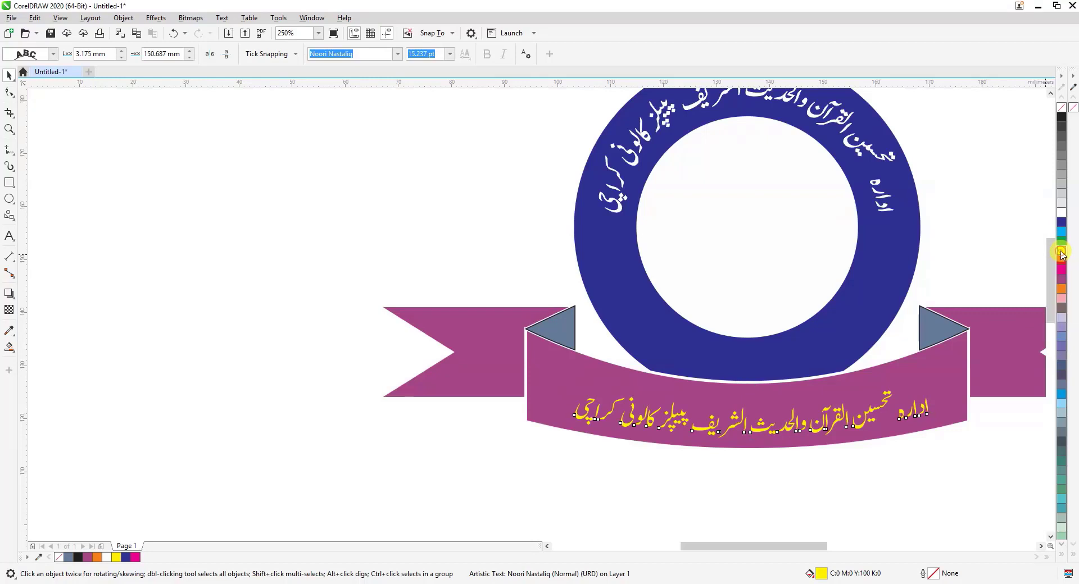
{"action": "right_click", "coordinate": [1061, 253]}
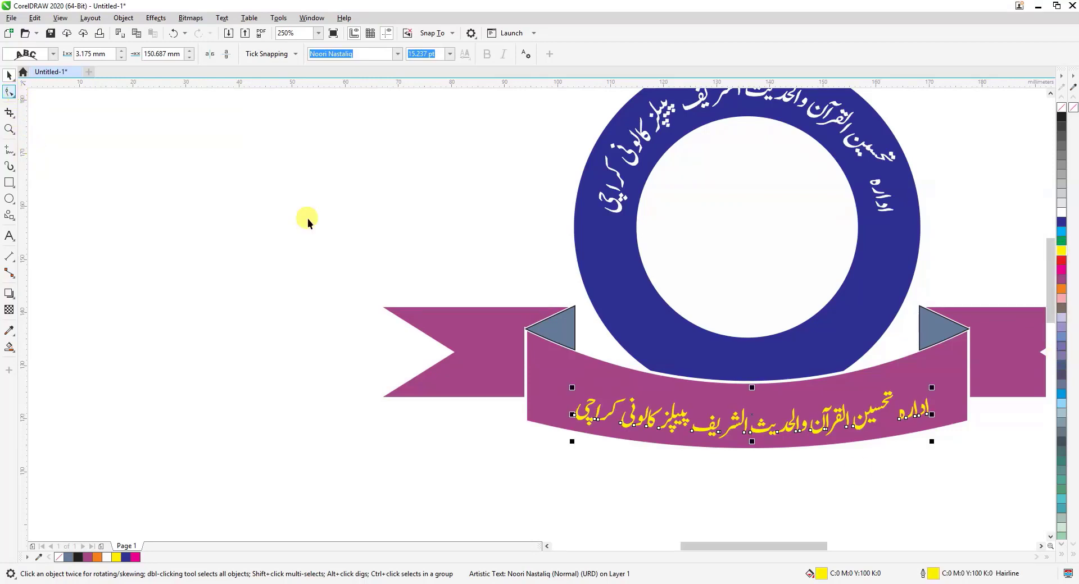
{"action": "right_click", "coordinate": [791, 424]}
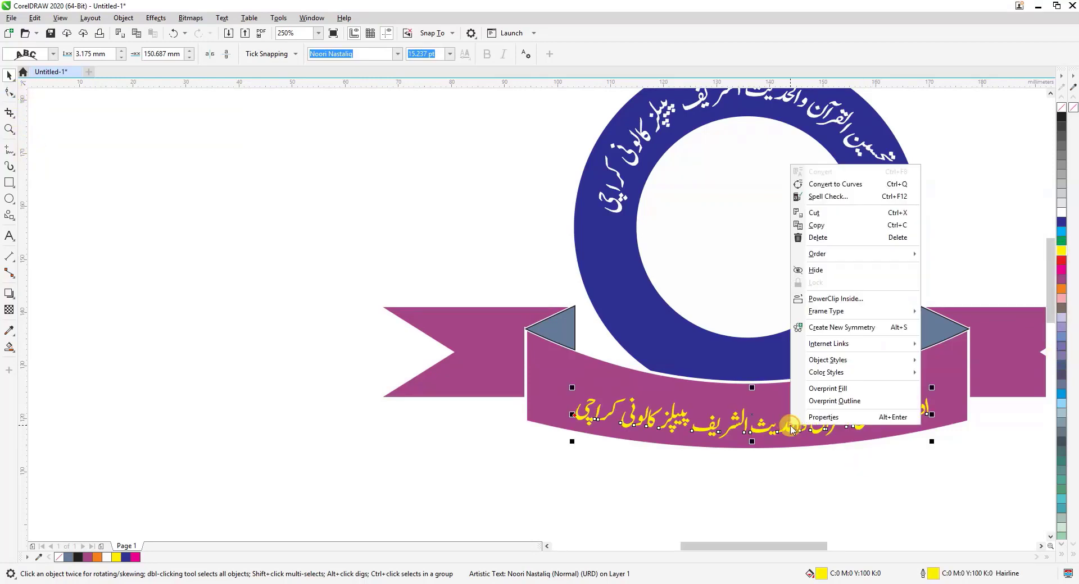
{"action": "left_click", "coordinate": [818, 185]}
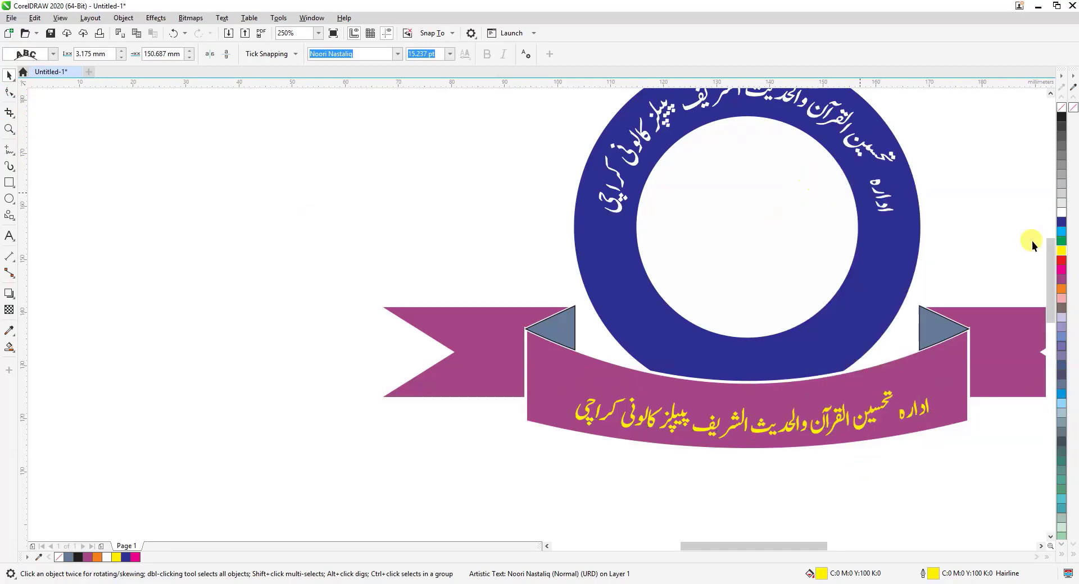
- Enlarge the yellow ribbon lettering proportionally about its centre to 108%, about 71.7 mm wide
{"action": "left_click", "coordinate": [9, 129]}
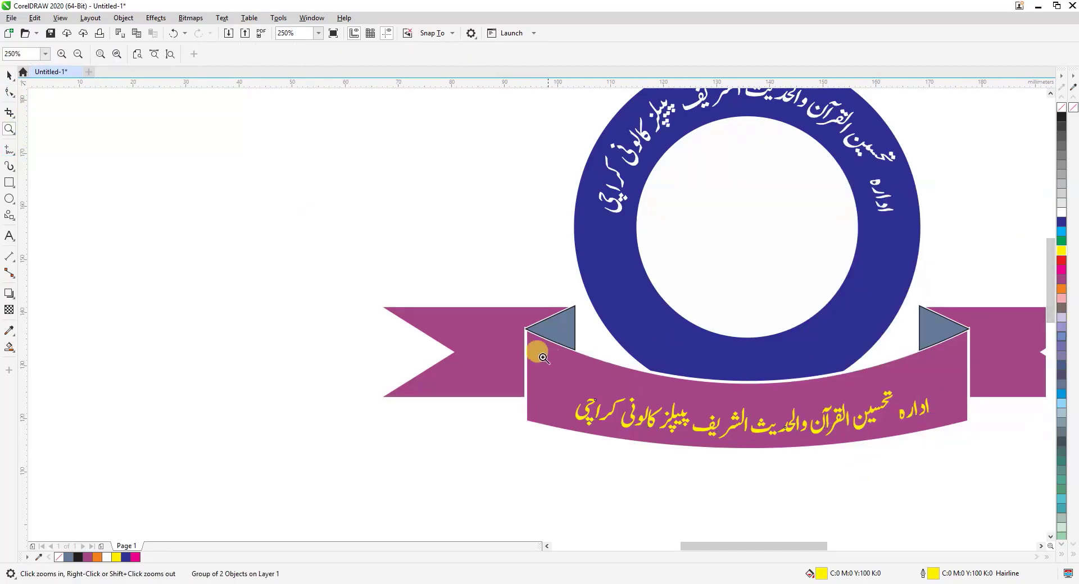
{"action": "left_click_drag", "start_coordinate": [505, 316], "coordinate": [1005, 489]}
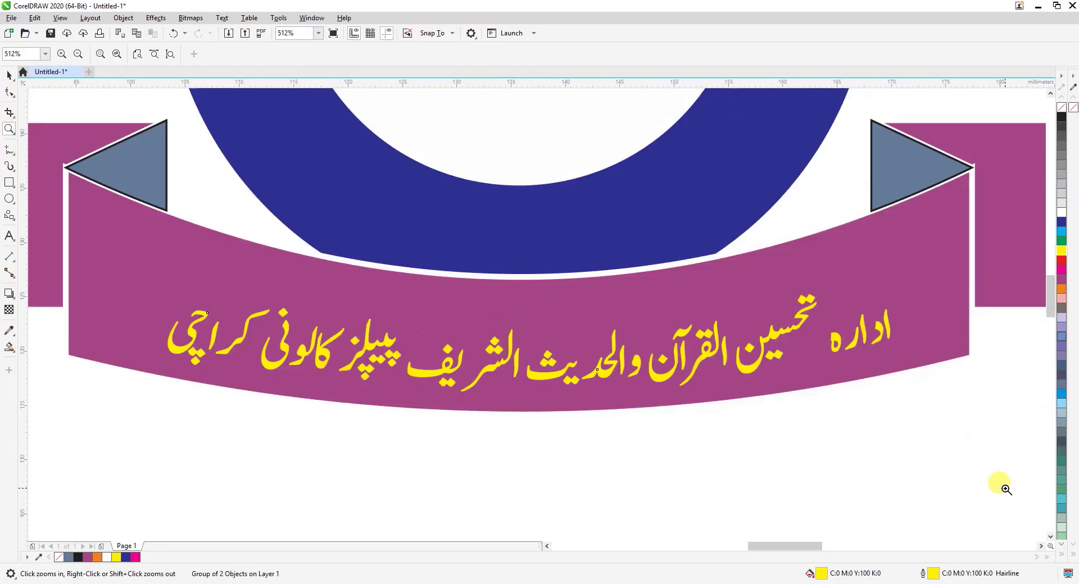
{"action": "left_click", "coordinate": [9, 76]}
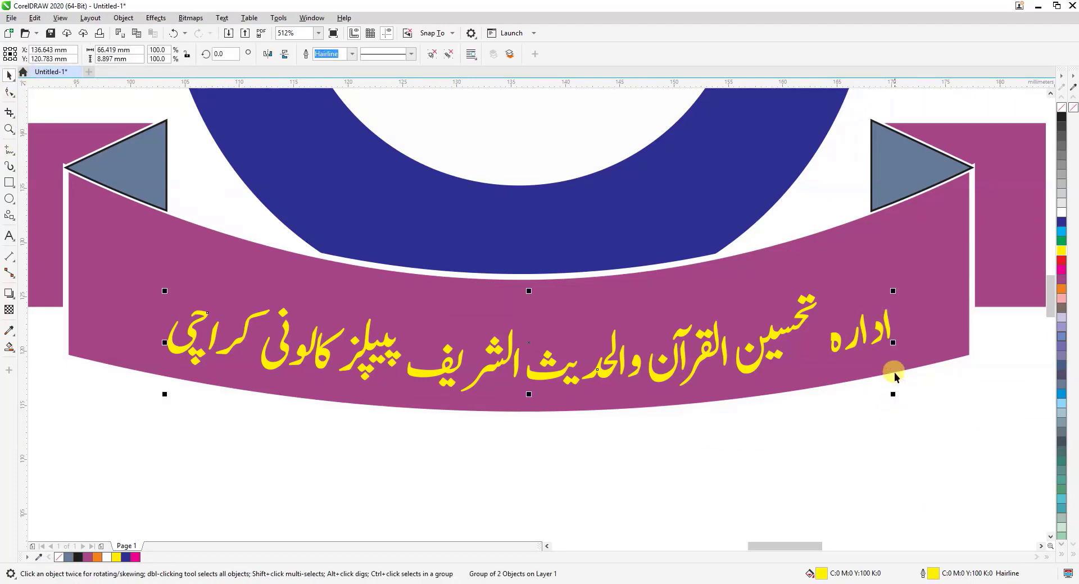
{"action": "left_click_drag", "start_coordinate": [894, 397], "coordinate": [922, 404]}
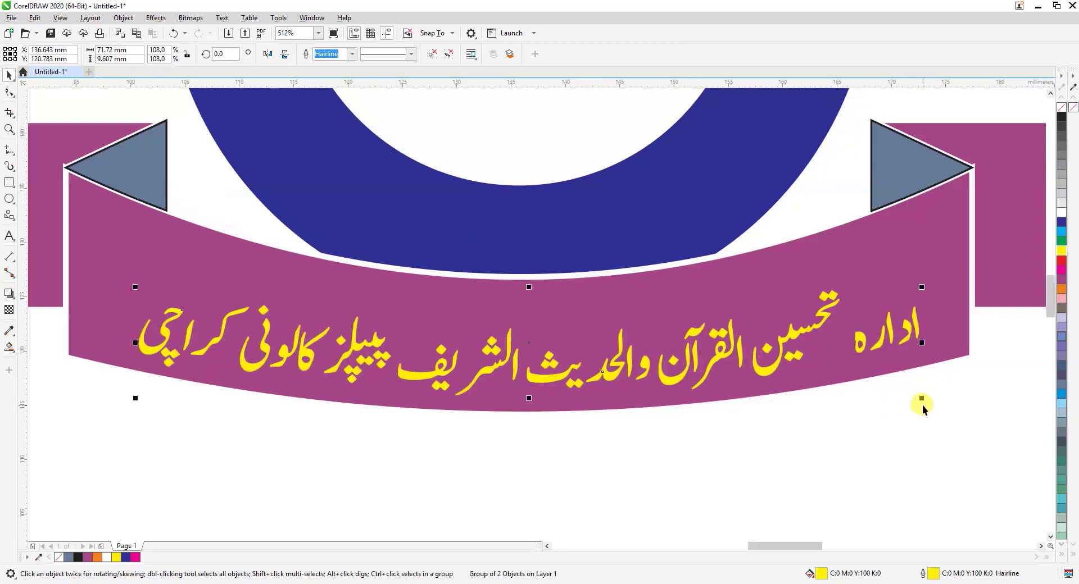
- Nudge the yellow ribbon lettering up 1.6 mm and left 0.3 mm, to X 136.343 mm, Y 122.383 mm
{"action": "key", "text": "Up"}
{"action": "key", "text": "Up"}
{"action": "key", "text": "Up"}
{"action": "key", "text": "Up"}
{"action": "key", "text": "Up"}
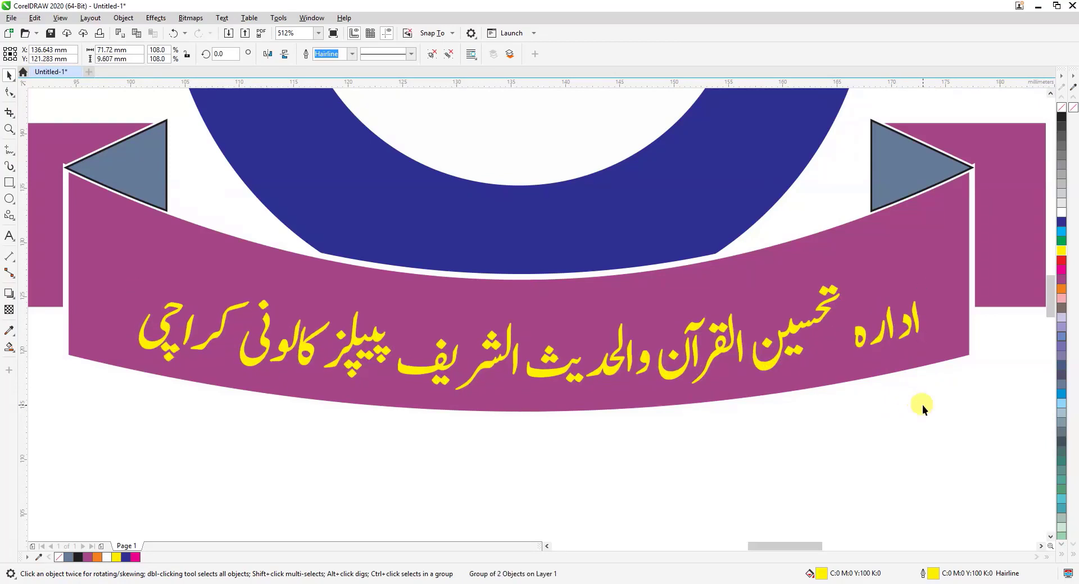
{"action": "key", "text": "Up"}
{"action": "key", "text": "Up"}
{"action": "key", "text": "Up"}
{"action": "key", "text": "Up"}
{"action": "key", "text": "Up"}
{"action": "key", "text": "Up"}
{"action": "key", "text": "Up"}
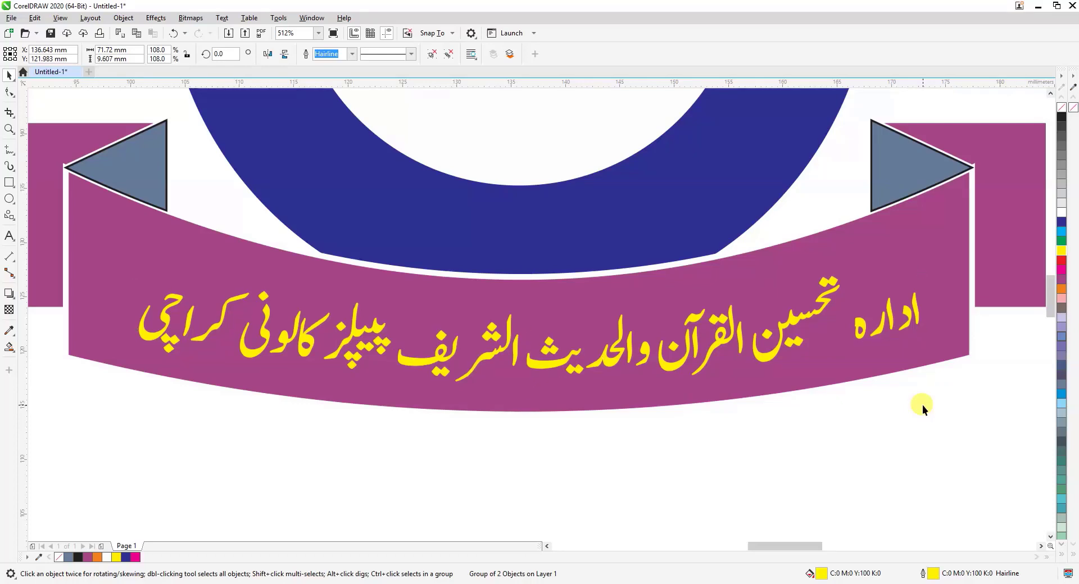
{"action": "key", "text": "Up"}
{"action": "key", "text": "Up"}
{"action": "key", "text": "Up"}
{"action": "key", "text": "Up"}
{"action": "key", "text": "Up"}
{"action": "key", "text": "Up"}
{"action": "key", "text": "Left"}
{"action": "key", "text": "Left"}
{"action": "key", "text": "Left"}
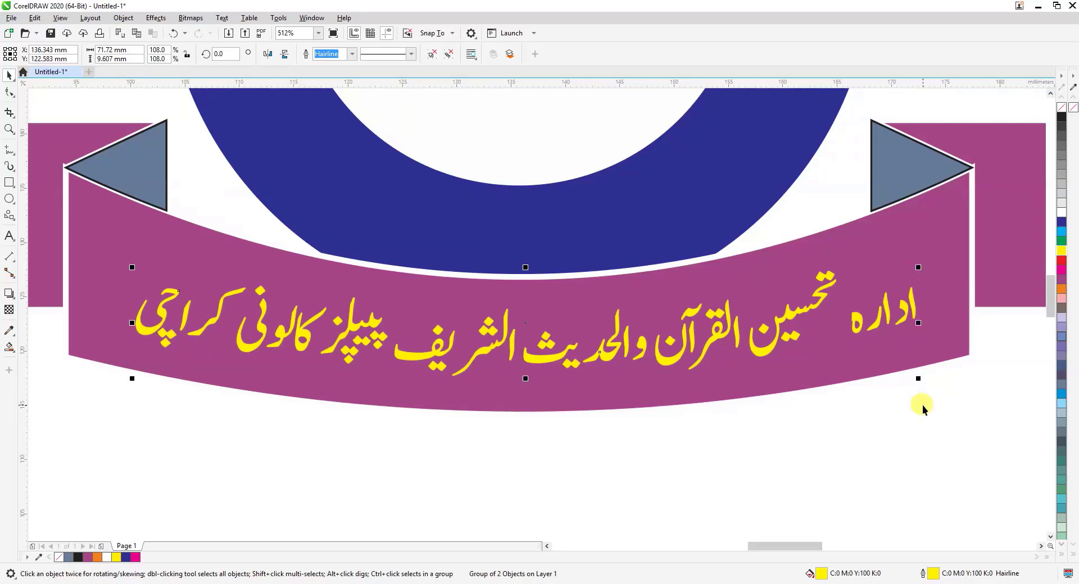
{"action": "key", "text": "Down"}
{"action": "key", "text": "Down"}
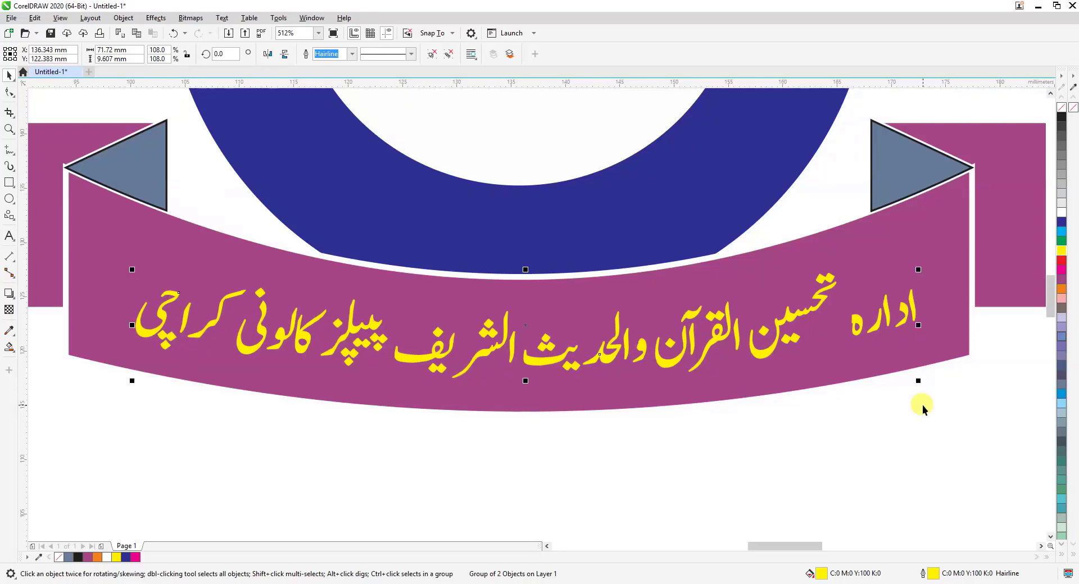
{"action": "scroll", "coordinate": [524, 377], "scroll_direction": "down", "scroll_amount": 2}
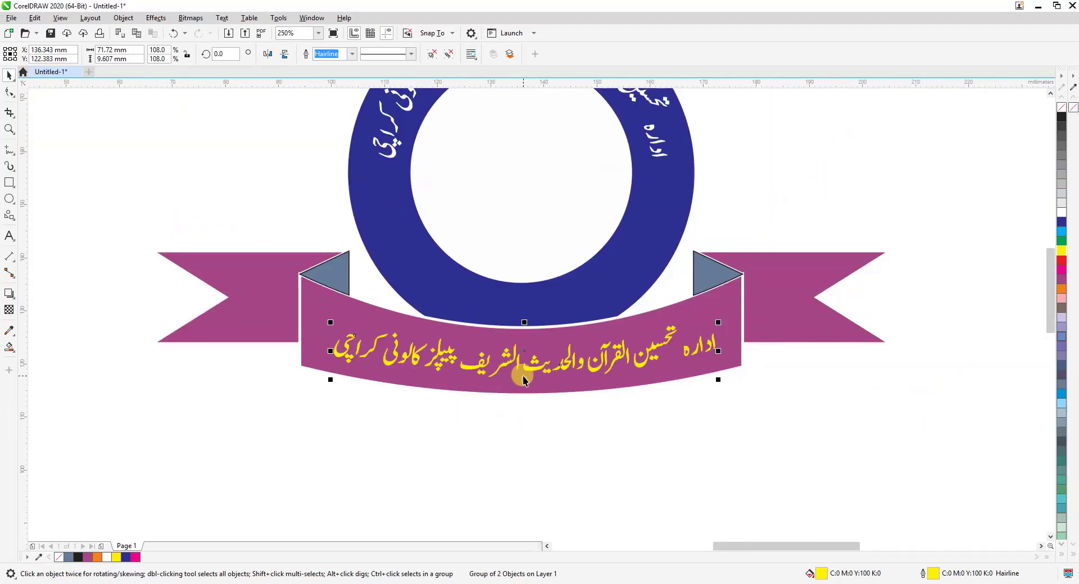
{"action": "scroll", "coordinate": [586, 371], "scroll_direction": "down", "scroll_amount": 2}
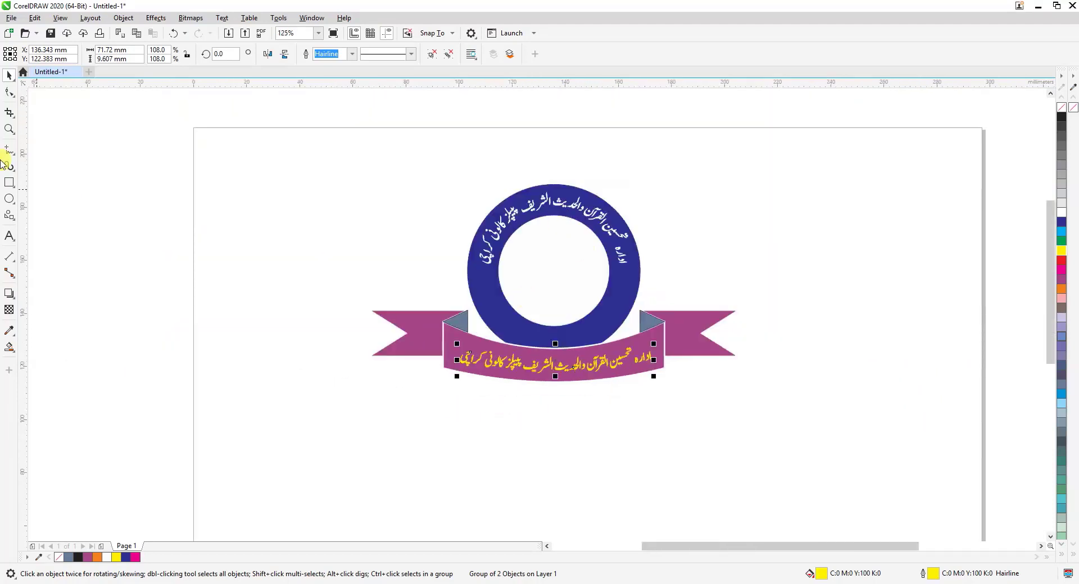
{"action": "left_click", "coordinate": [8, 130]}
{"action": "left_click_drag", "start_coordinate": [520, 236], "coordinate": [742, 433]}
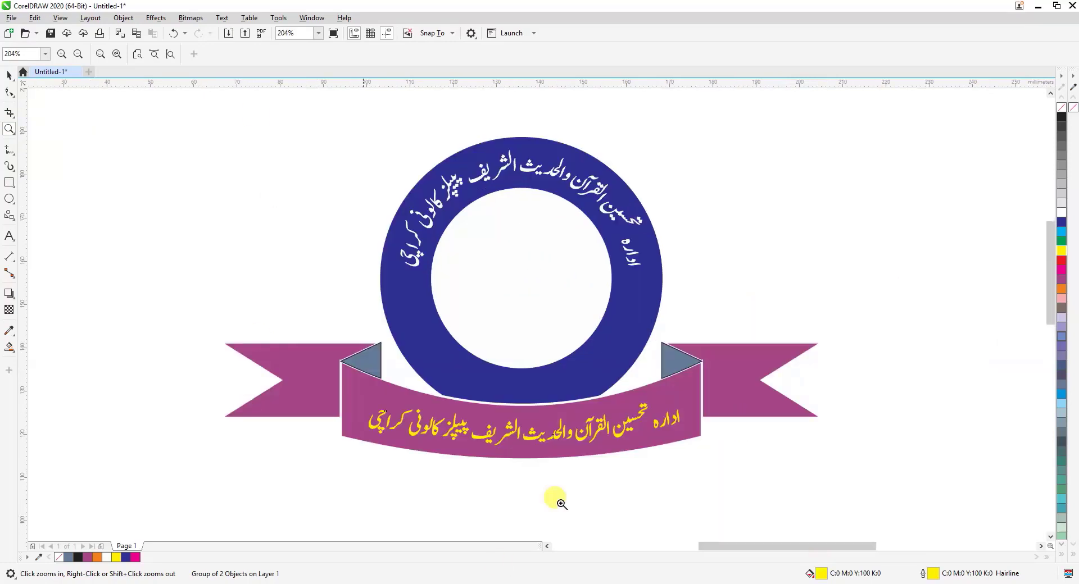
{"action": "left_click", "coordinate": [9, 75]}
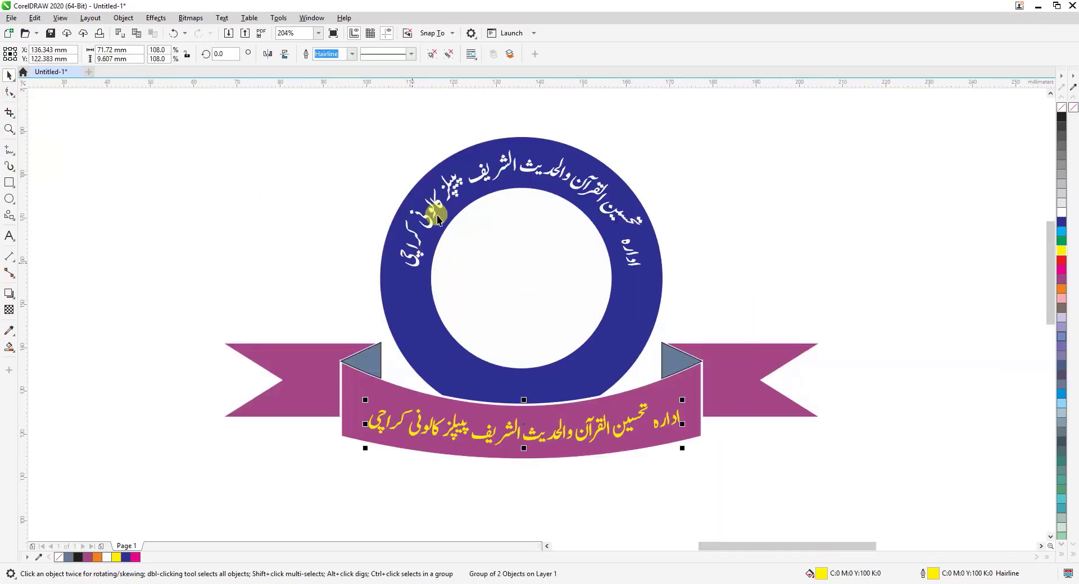
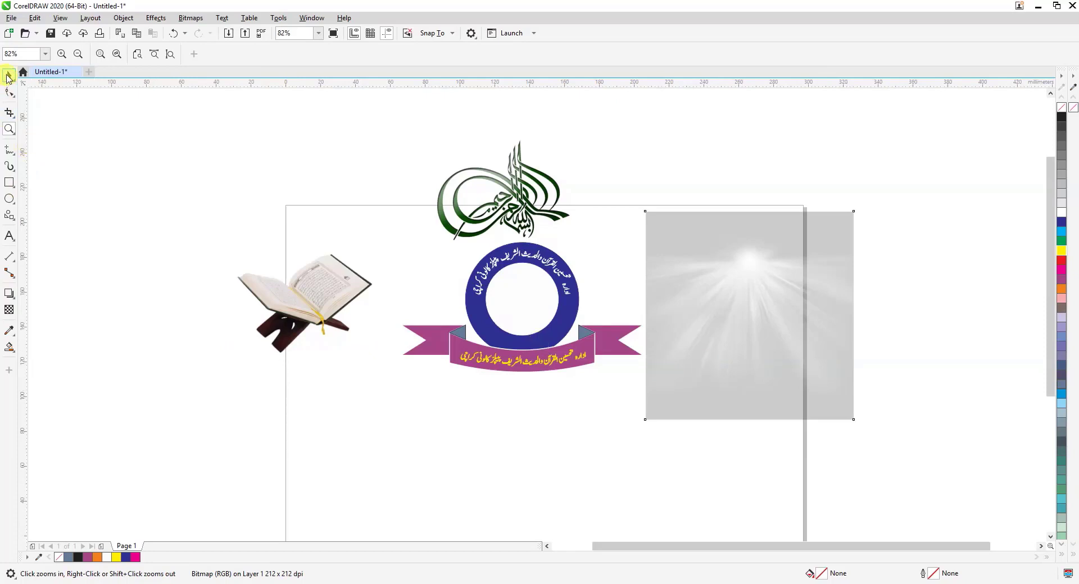
- Shrink the light-rays image proportionally about its centre to about 64.7 mm square and place it just to the right of the ring
{"action": "left_click", "coordinate": [8, 75]}
{"action": "left_click_drag", "start_coordinate": [674, 289], "coordinate": [760, 254]}
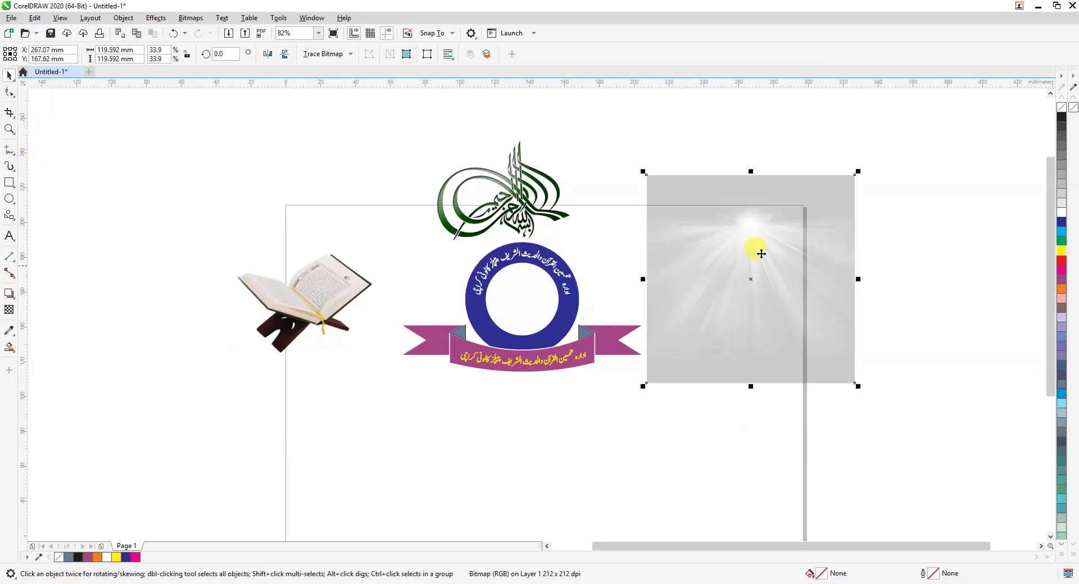
{"action": "left_click", "coordinate": [518, 200]}
{"action": "left_click", "coordinate": [327, 297]}
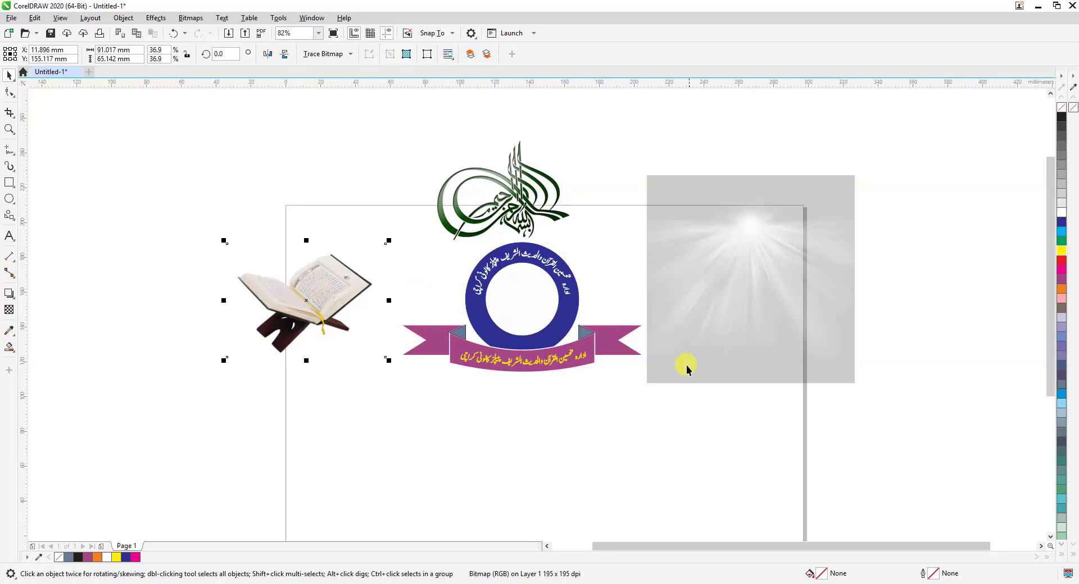
{"action": "left_click", "coordinate": [756, 311]}
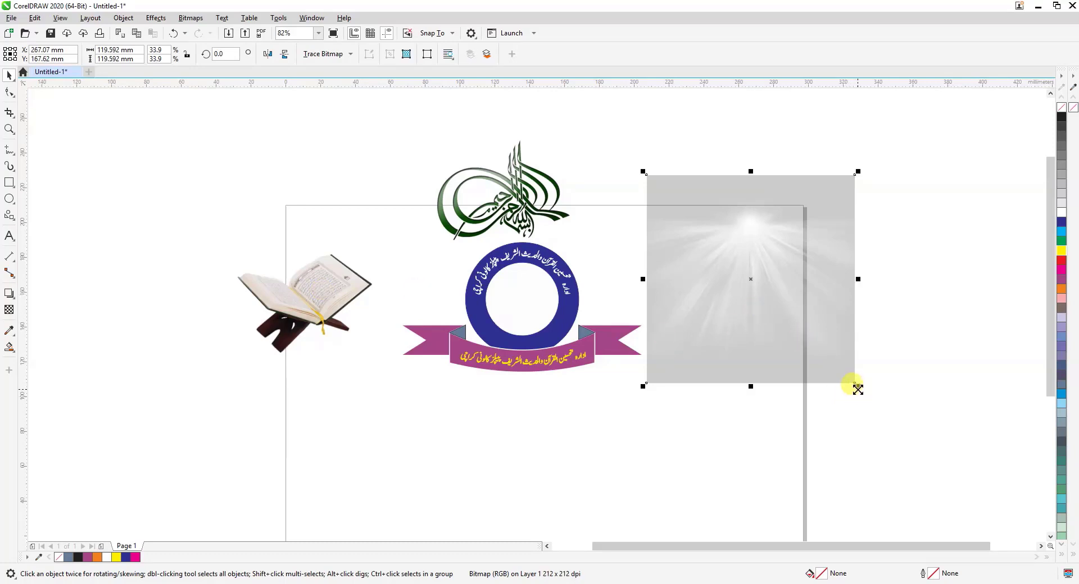
{"action": "left_click_drag", "start_coordinate": [857, 388], "coordinate": [807, 373]}
{"action": "left_click_drag", "start_coordinate": [751, 277], "coordinate": [660, 289]}
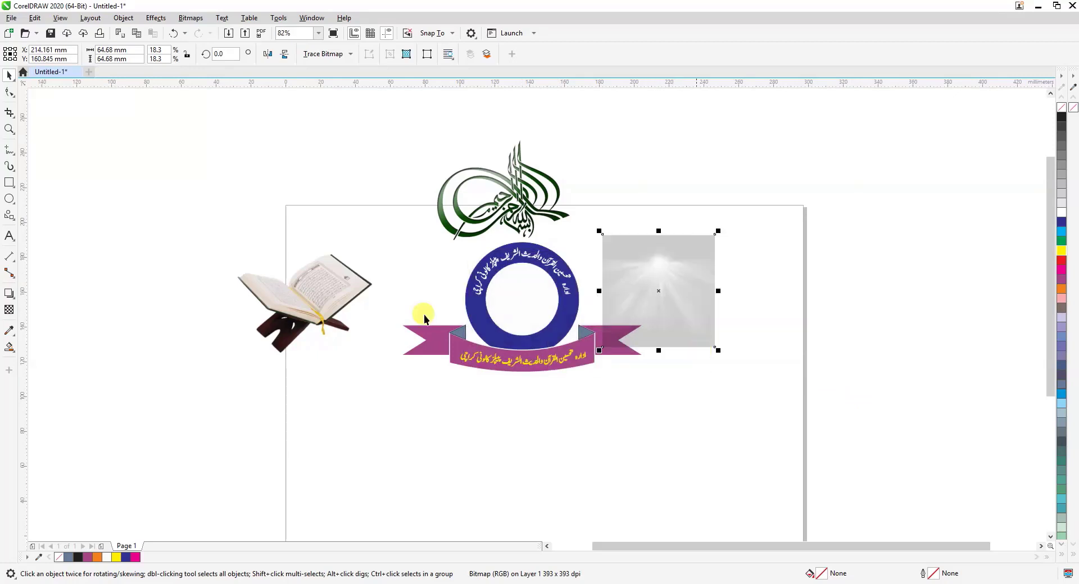
- Fill the ring's inner circle with a dark purple-grey, C:40 M:40 Y:0 K:60
{"action": "left_click", "coordinate": [9, 129]}
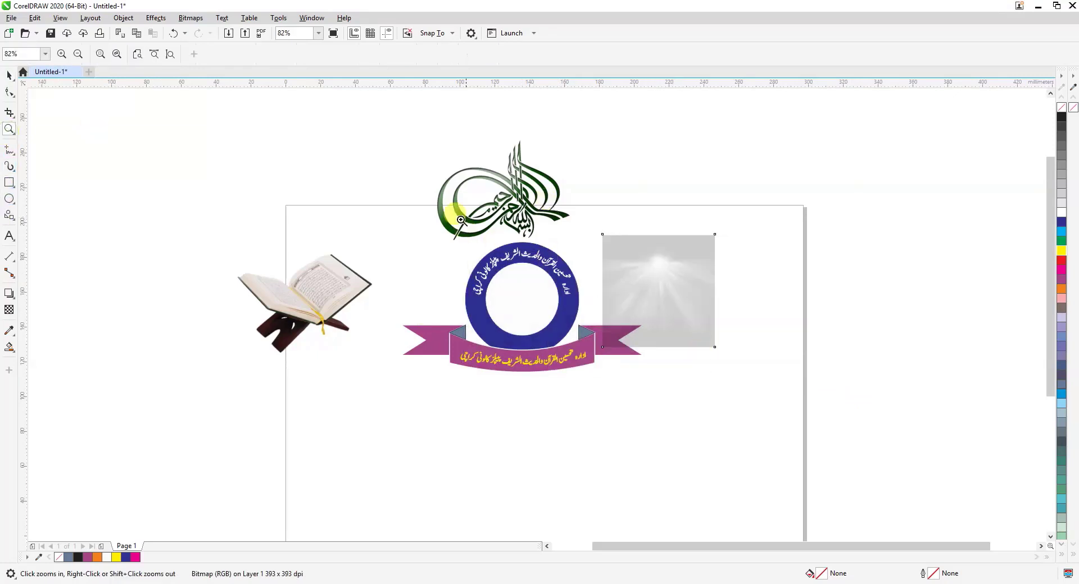
{"action": "left_click_drag", "start_coordinate": [461, 220], "coordinate": [754, 424]}
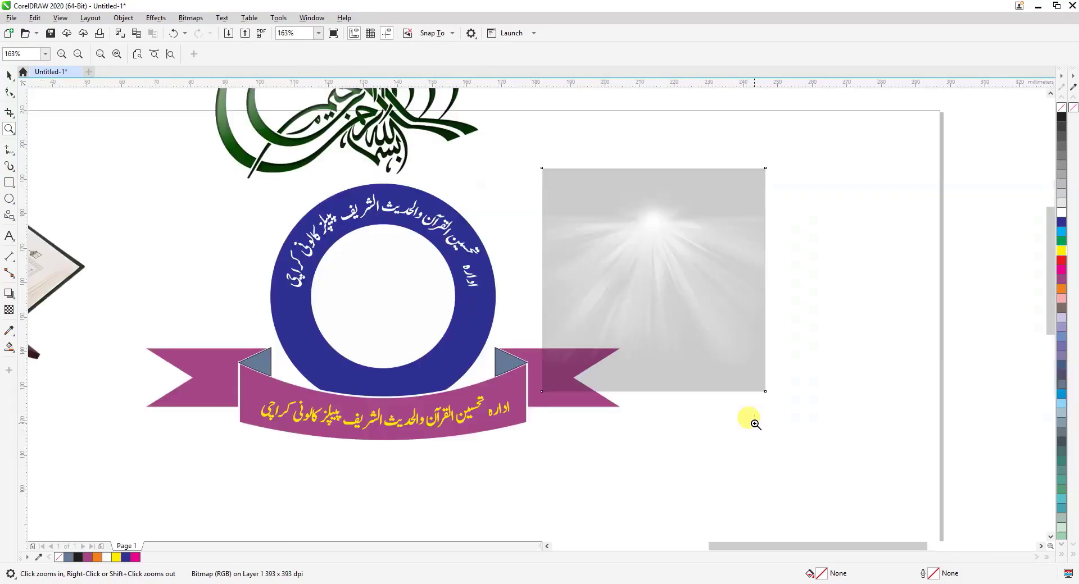
{"action": "left_click", "coordinate": [9, 76]}
{"action": "left_click", "coordinate": [396, 278]}
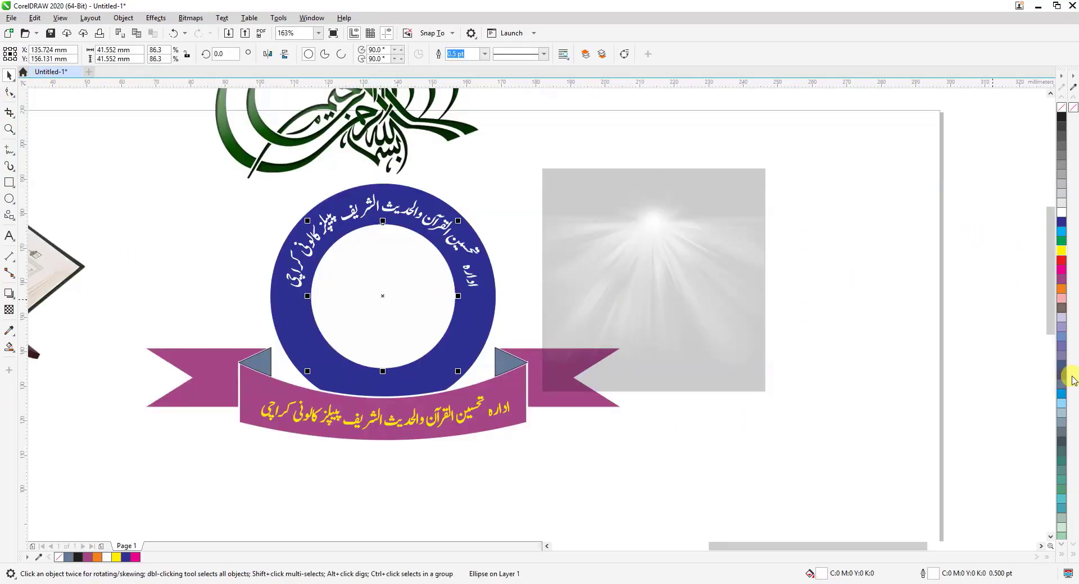
{"action": "left_click", "coordinate": [1061, 444]}
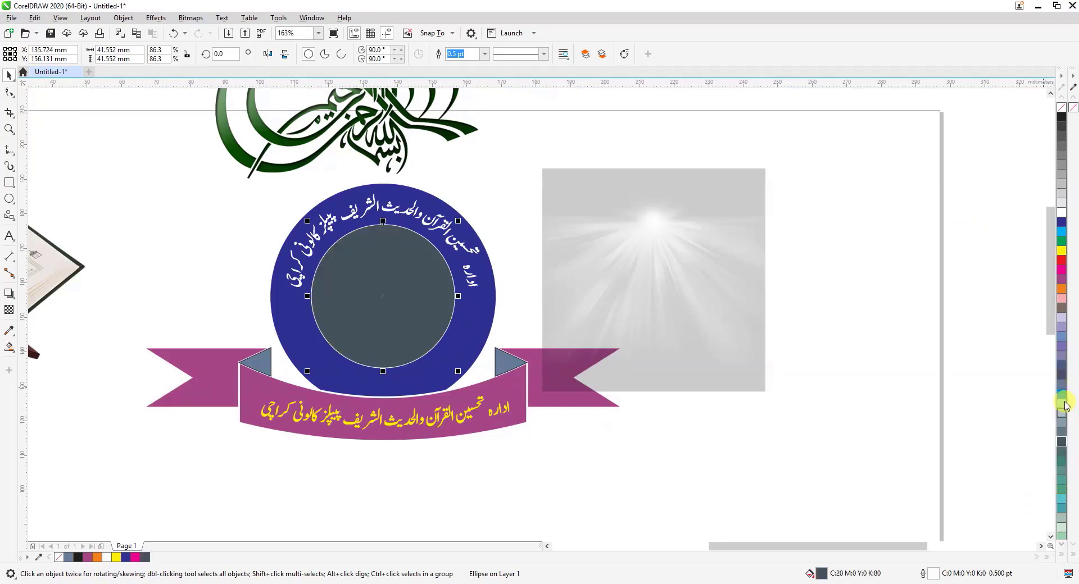
{"action": "left_click", "coordinate": [1062, 377]}
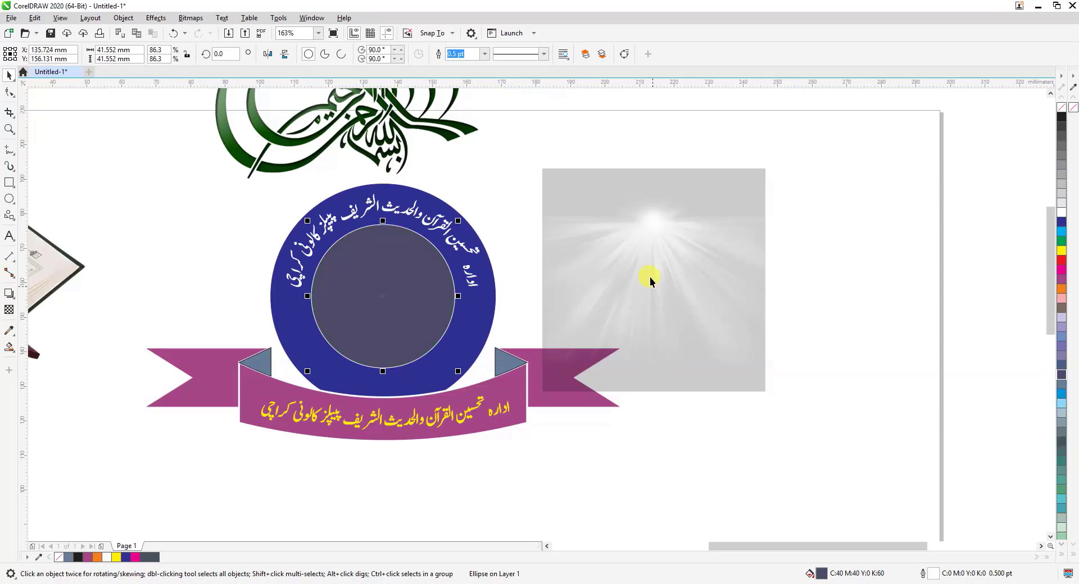
- Rotate the light-rays image 180° about its centre so the rays fan upward
{"action": "left_click", "coordinate": [652, 238]}
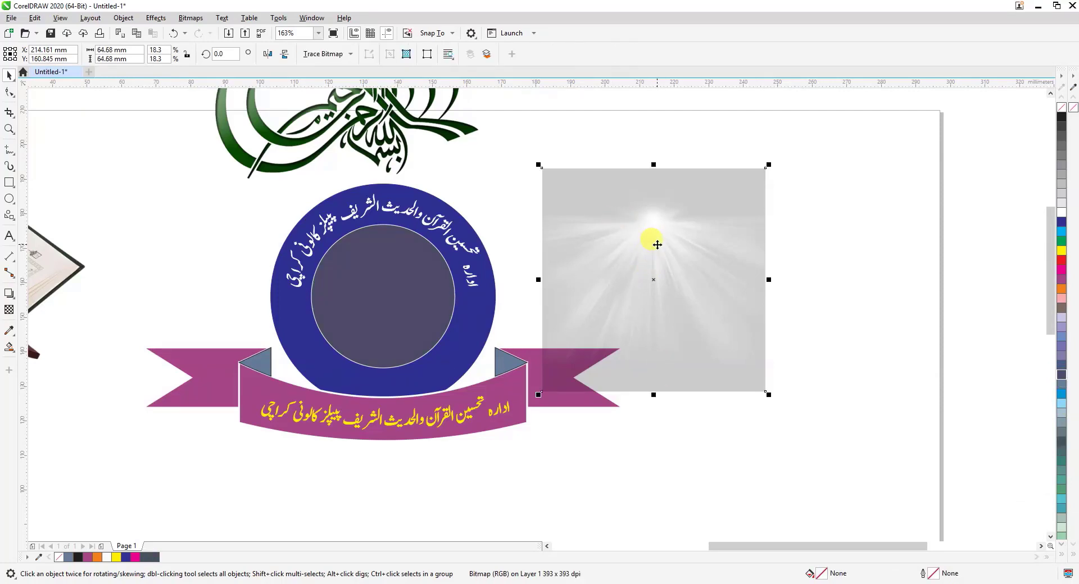
{"action": "left_click", "coordinate": [657, 245]}
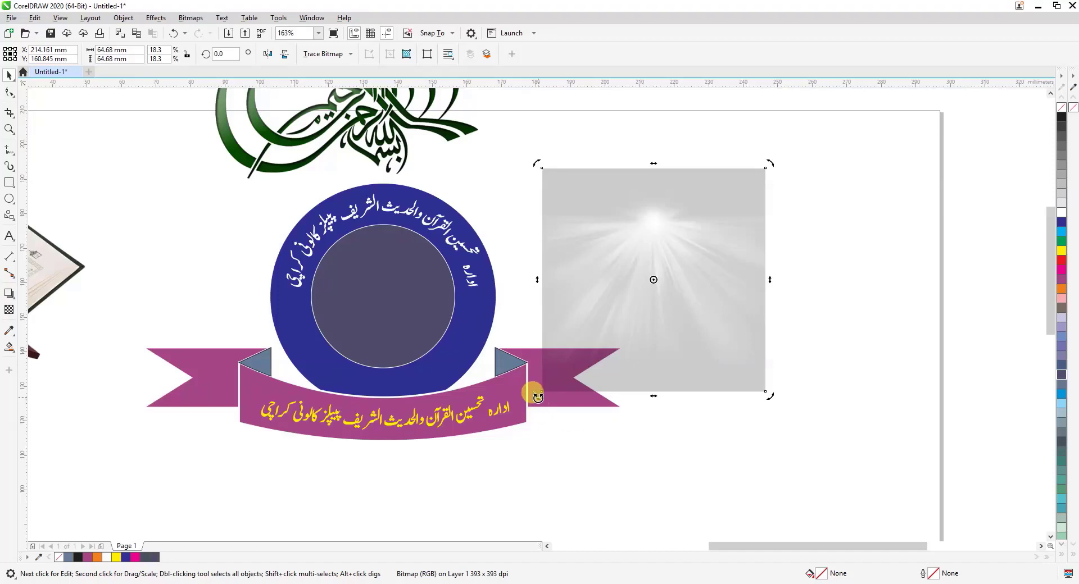
{"action": "left_click_drag", "start_coordinate": [538, 397], "coordinate": [733, 233]}
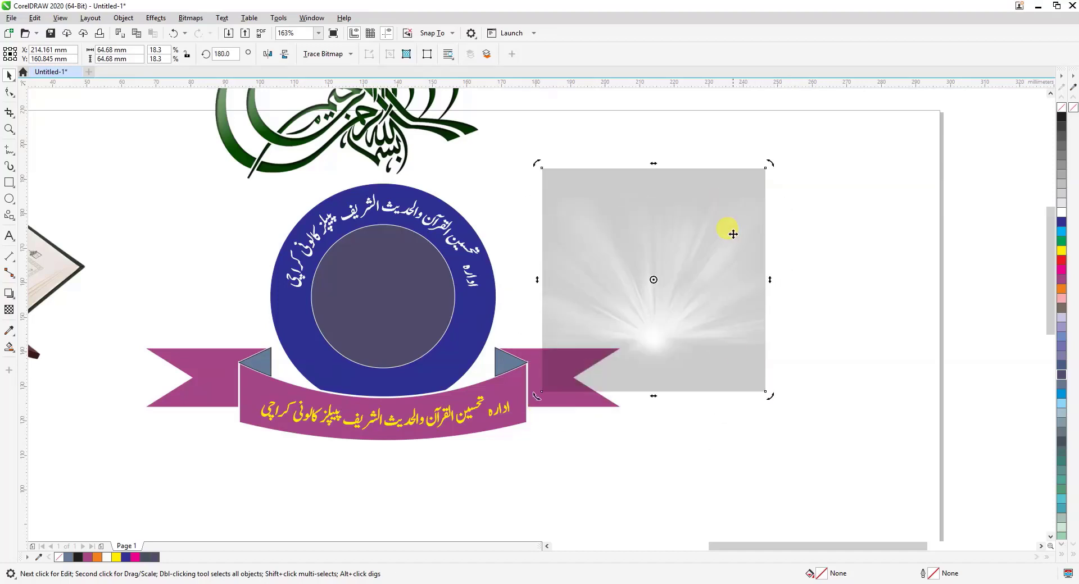
{"action": "left_click", "coordinate": [741, 422]}
- Move the light-rays image over the inner circle and nudge it up 4.1 mm, to X 136.55 mm, Y 160.552 mm
{"action": "left_click_drag", "start_coordinate": [675, 305], "coordinate": [691, 283]}
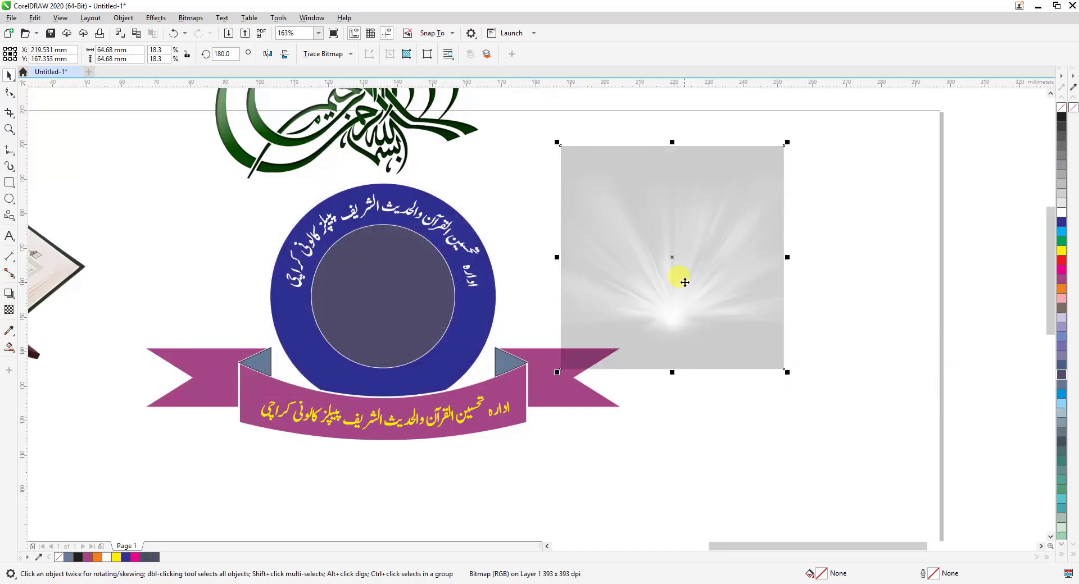
{"action": "left_click_drag", "start_coordinate": [684, 282], "coordinate": [393, 315]}
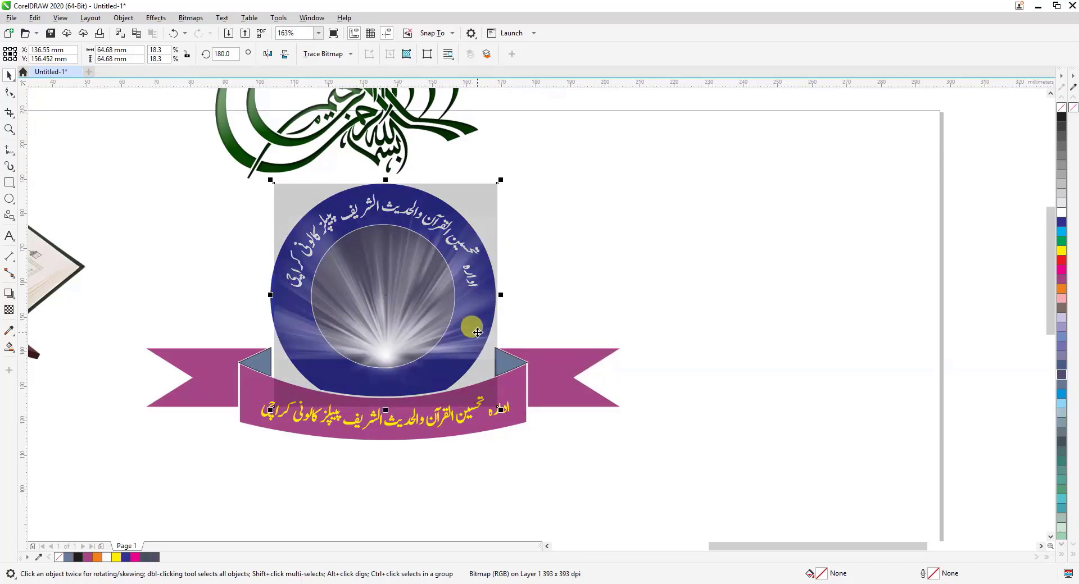
{"action": "key", "text": "Up"}
{"action": "key", "text": "Up"}
{"action": "key", "text": "Up"}
{"action": "key", "text": "Up"}
{"action": "key", "text": "Up"}
{"action": "key", "text": "Up"}
{"action": "key", "text": "Up"}
{"action": "key", "text": "Up"}
{"action": "key", "text": "Up"}
{"action": "key", "text": "Up"}
{"action": "key", "text": "Up"}
{"action": "key", "text": "Up"}
{"action": "key", "text": "Up"}
{"action": "key", "text": "Up"}
{"action": "key", "text": "Up"}
{"action": "key", "text": "Up"}
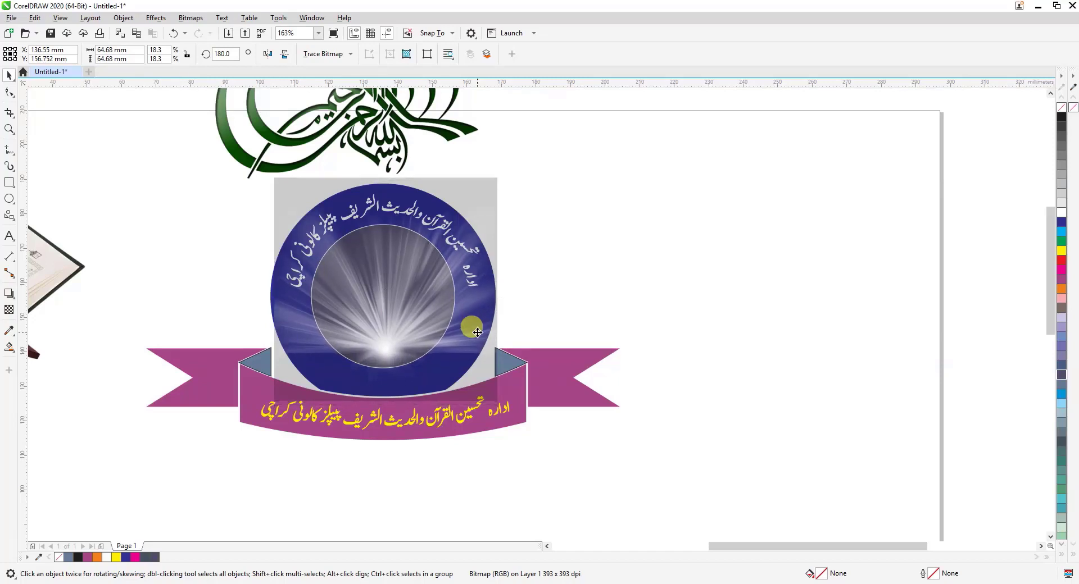
{"action": "key", "text": "Up"}
{"action": "key", "text": "Up"}
{"action": "key", "text": "Up"}
{"action": "key", "text": "Up"}
{"action": "key", "text": "Up"}
{"action": "key", "text": "Up"}
{"action": "key", "text": "Up"}
{"action": "key", "text": "Up"}
{"action": "key", "text": "Up"}
{"action": "key", "text": "Up"}
{"action": "key", "text": "Up"}
{"action": "key", "text": "Up"}
{"action": "key", "text": "Up"}
{"action": "key", "text": "Up"}
{"action": "key", "text": "Up"}
{"action": "key", "text": "Up"}
{"action": "key", "text": "Up"}
{"action": "key", "text": "Up"}
{"action": "key", "text": "Up"}
{"action": "key", "text": "Up"}
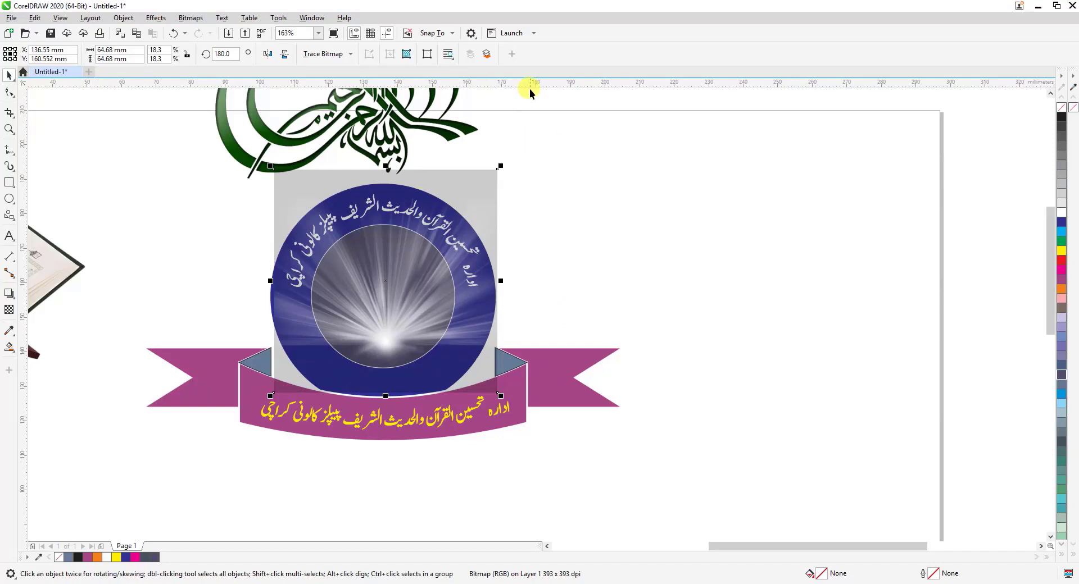
- Send the light-rays image to the back and PowerClip it inside the ring's inner circle
{"action": "left_click", "coordinate": [485, 55]}
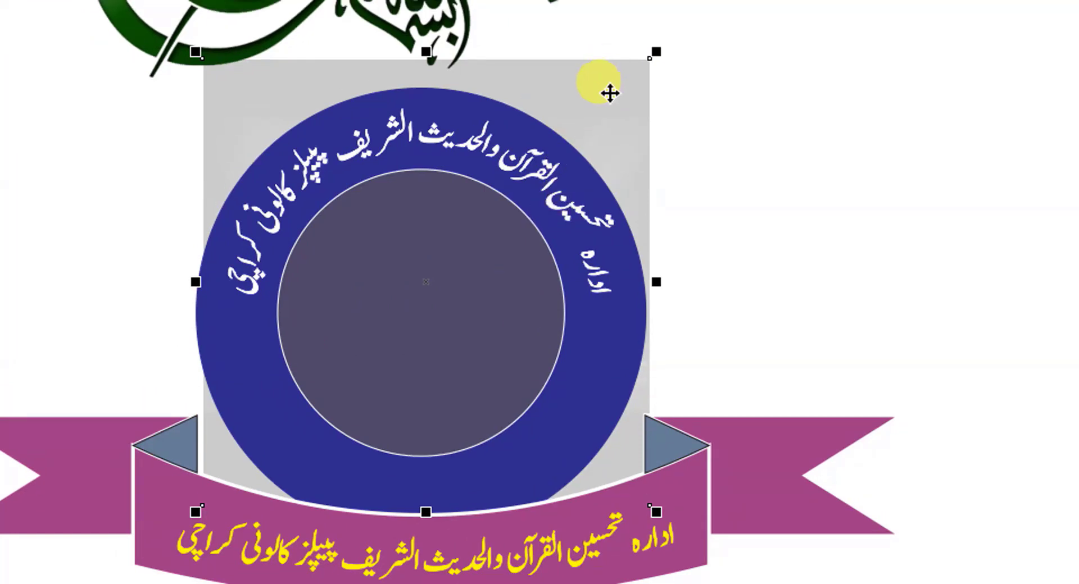
{"action": "right_click", "coordinate": [610, 93]}
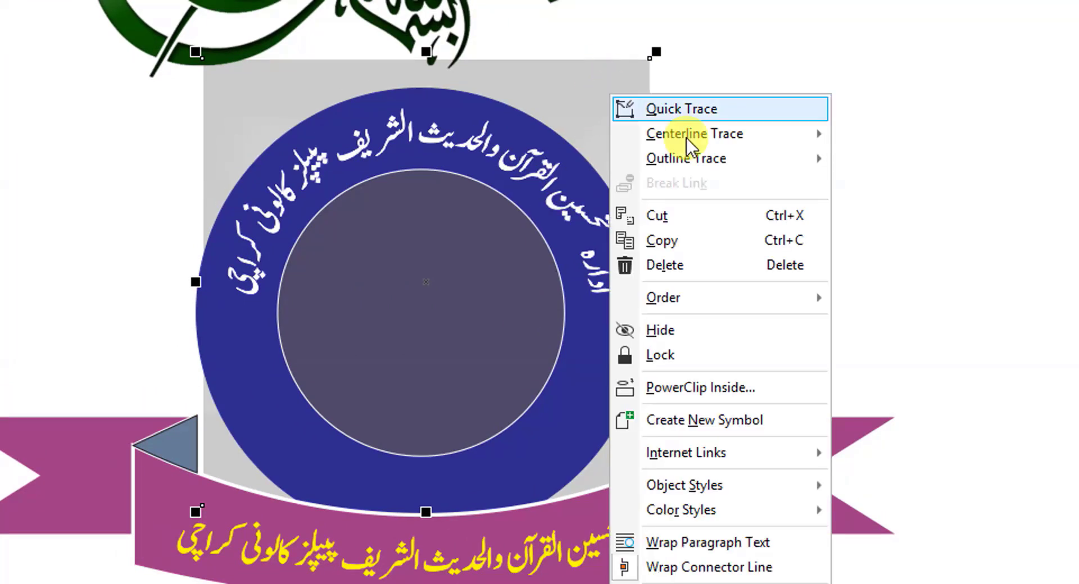
{"action": "left_click", "coordinate": [692, 383]}
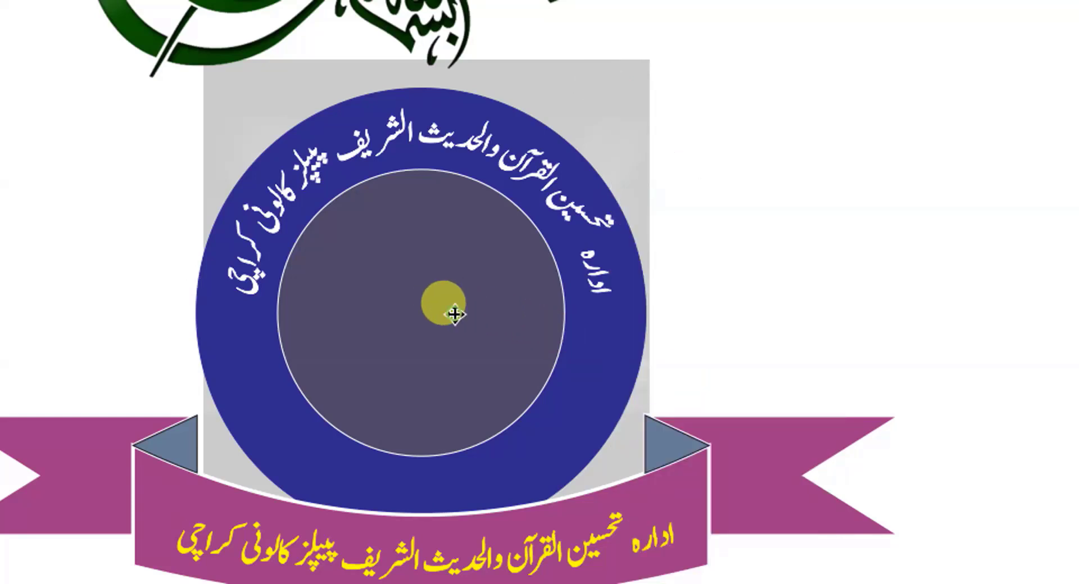
{"action": "left_click", "coordinate": [454, 314]}
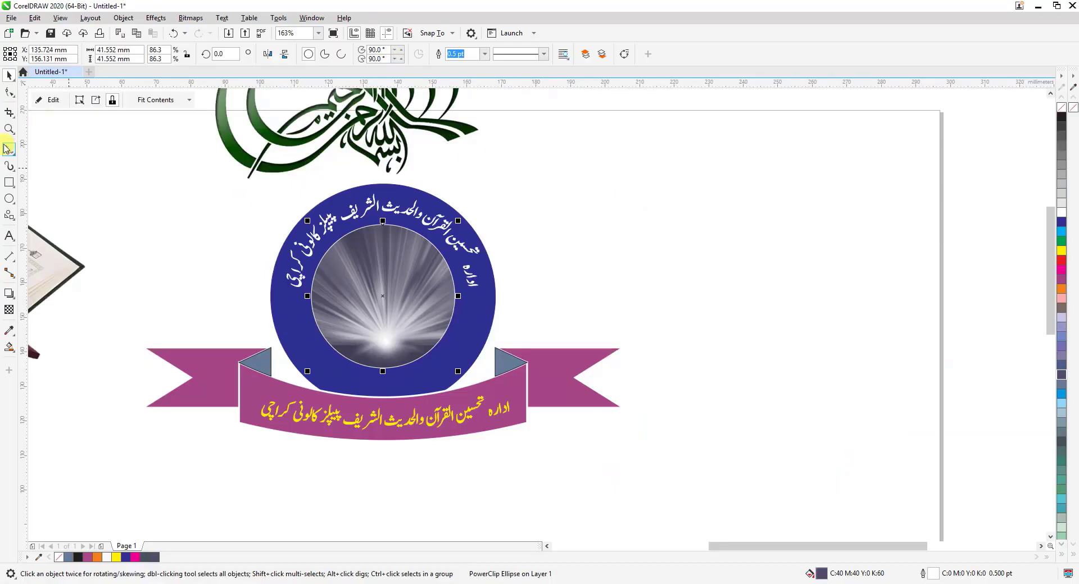
{"action": "left_click", "coordinate": [147, 199]}
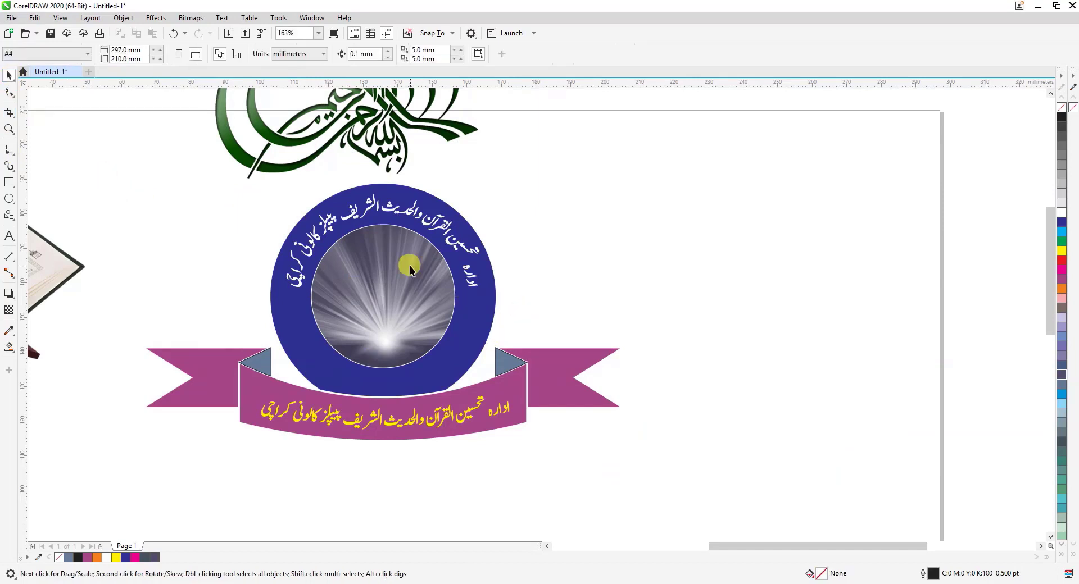
- Shrink the open book image proportionally to about 33.5 mm wide and place it over the light rays, roughly centred in the inner circle
{"action": "left_click", "coordinate": [71, 281]}
{"action": "left_click_drag", "start_coordinate": [48, 272], "coordinate": [789, 262]}
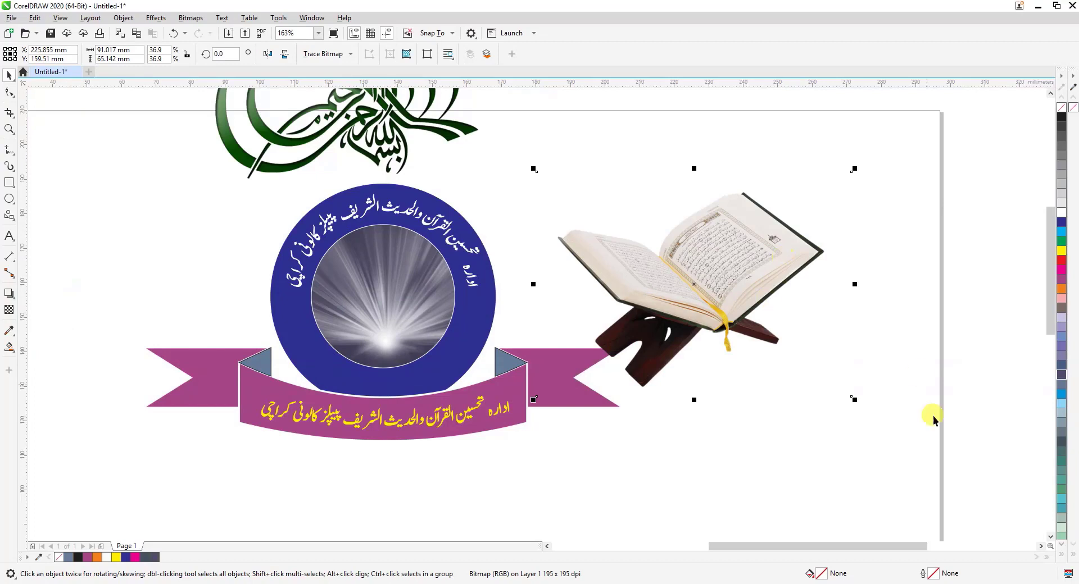
{"action": "left_click_drag", "start_coordinate": [854, 401], "coordinate": [756, 360]}
{"action": "left_click_drag", "start_coordinate": [702, 292], "coordinate": [393, 309]}
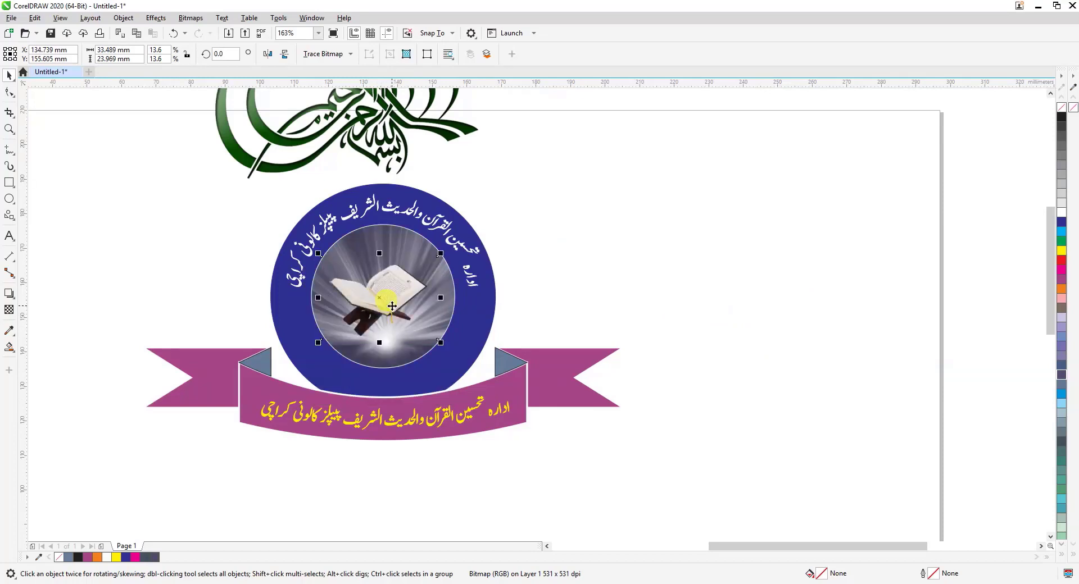
{"action": "left_click", "coordinate": [9, 130]}
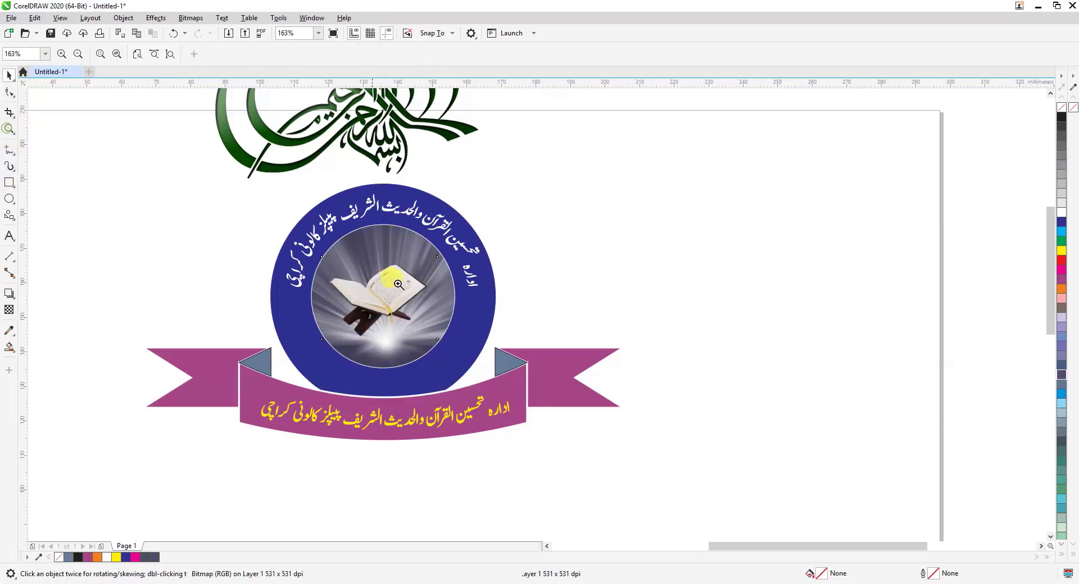
{"action": "left_click", "coordinate": [527, 426]}
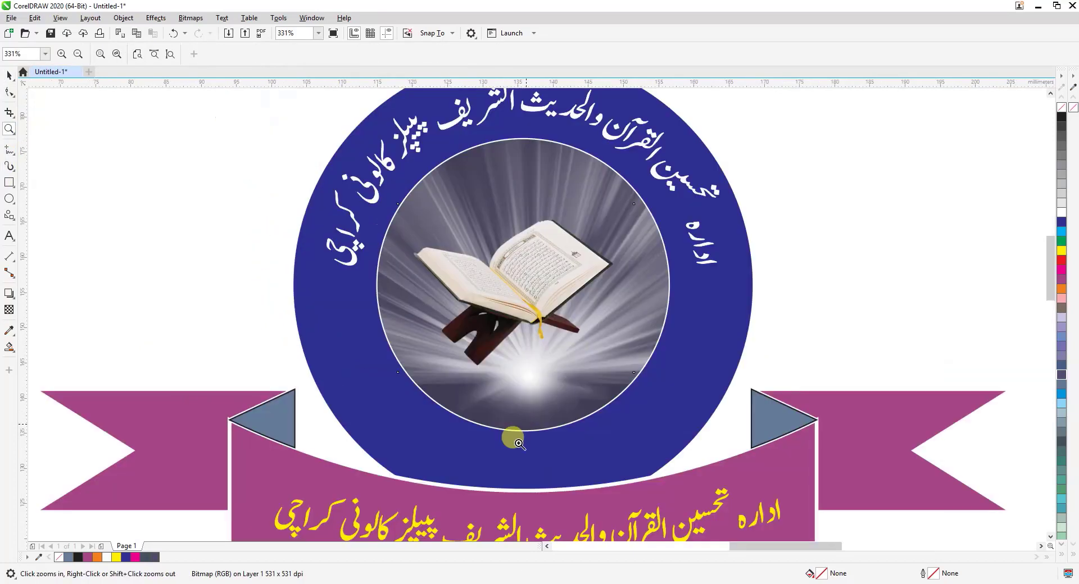
{"action": "left_click", "coordinate": [13, 75]}
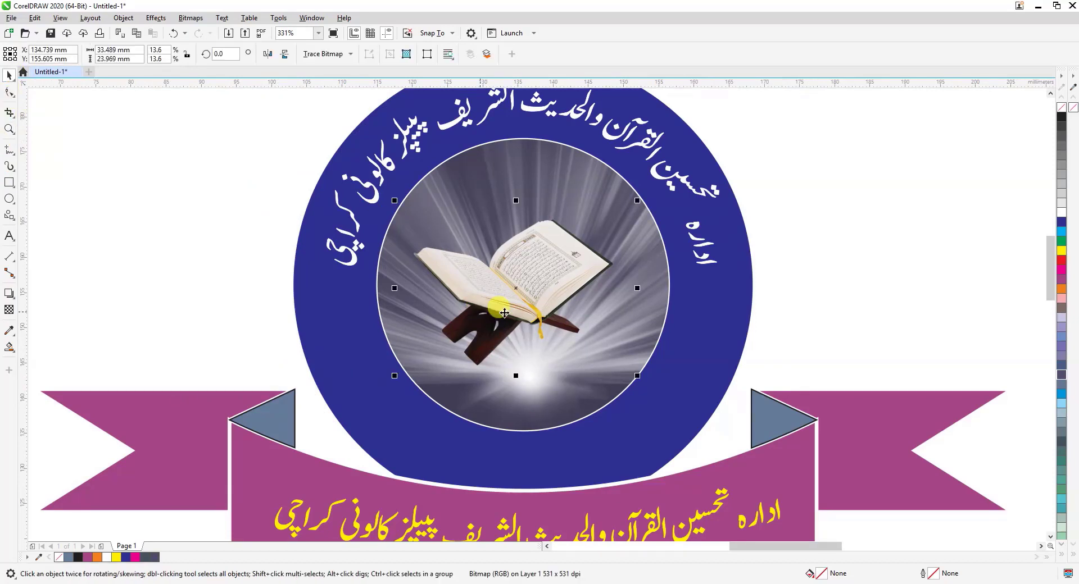
- Enlarge the open book image proportionally to about 45 mm wide and nudge it right 1.4 mm, to X 136.139 mm
{"action": "left_click_drag", "start_coordinate": [639, 379], "coordinate": [680, 406]}
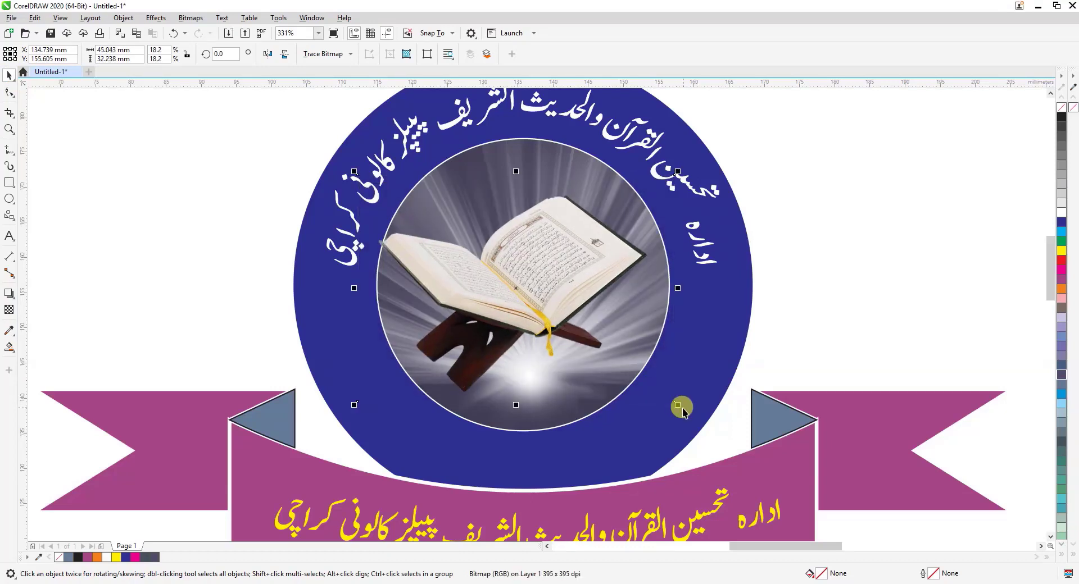
{"action": "key", "text": "Right"}
{"action": "key", "text": "Right"}
{"action": "key", "text": "Right"}
{"action": "key", "text": "Right"}
{"action": "key", "text": "Right"}
{"action": "key", "text": "Right"}
{"action": "key", "text": "Right"}
{"action": "key", "text": "Right"}
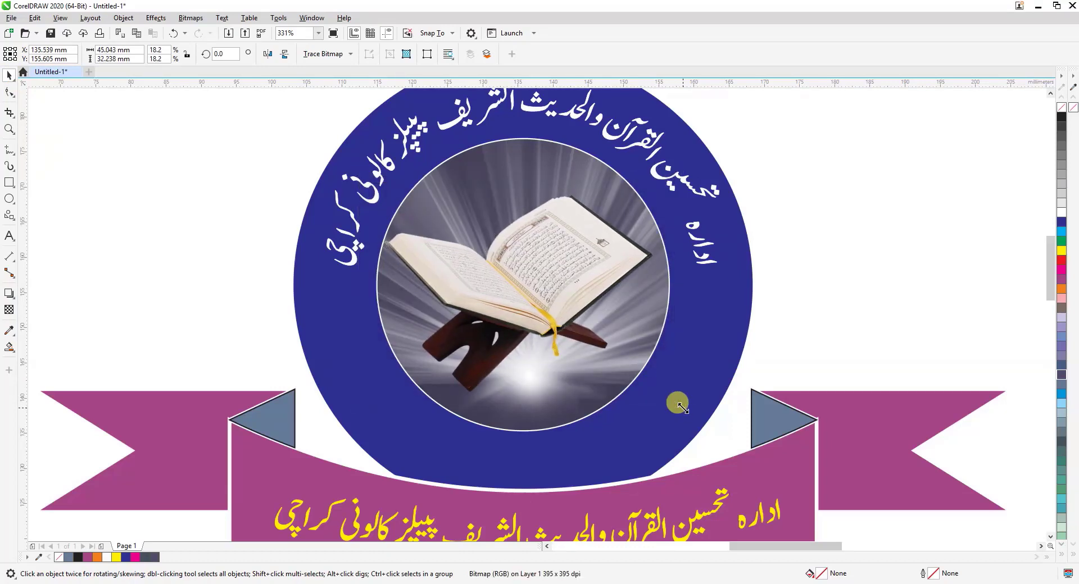
{"action": "key", "text": "Right"}
{"action": "key", "text": "Right"}
{"action": "key", "text": "Right"}
{"action": "key", "text": "Right"}
{"action": "key", "text": "Right"}
{"action": "key", "text": "Right"}
- Nudge the book image down 4.4 mm and right 0.6 mm, to X 136.739 mm, Y 151.205 mm
{"action": "key", "text": "Down"}
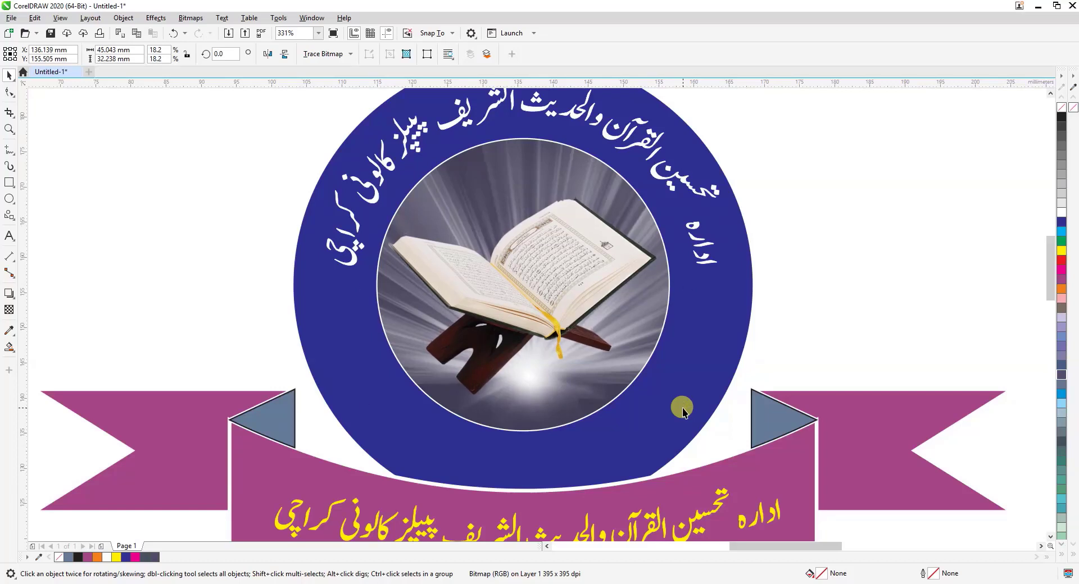
{"action": "key", "text": "Down"}
{"action": "key", "text": "Down"}
{"action": "key", "text": "Down"}
{"action": "key", "text": "Down"}
{"action": "key", "text": "Down"}
{"action": "key", "text": "Down"}
{"action": "key", "text": "Down"}
{"action": "key", "text": "Down"}
{"action": "key", "text": "Down"}
{"action": "key", "text": "Down"}
{"action": "key", "text": "Down"}
{"action": "key", "text": "Down"}
{"action": "key", "text": "Down"}
{"action": "key", "text": "Down"}
{"action": "key", "text": "Down"}
{"action": "key", "text": "Down"}
{"action": "key", "text": "Down"}
{"action": "key", "text": "Down"}
{"action": "key", "text": "Down"}
{"action": "key", "text": "Down"}
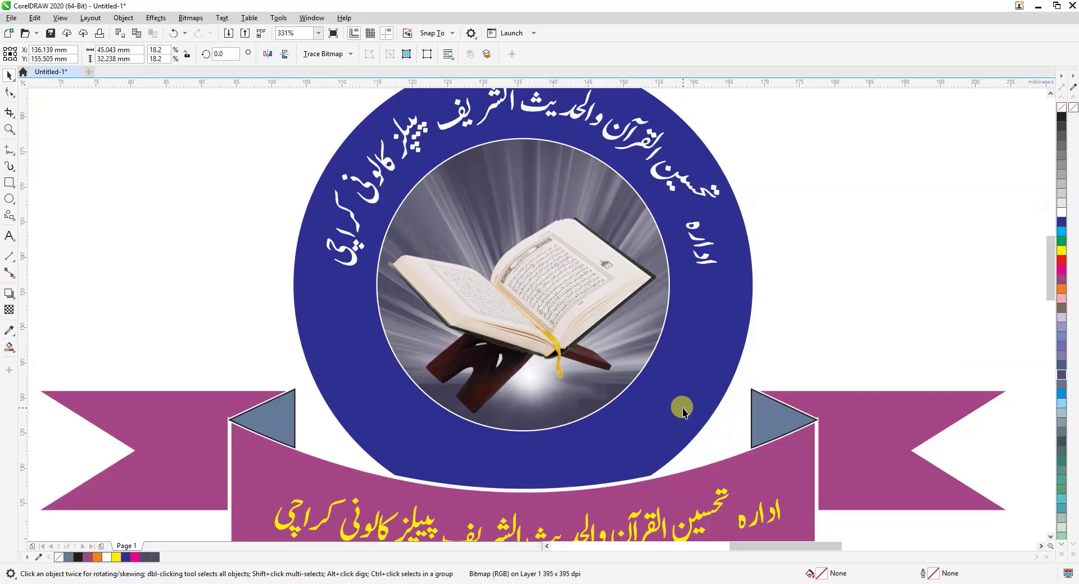
{"action": "key", "text": "Down"}
{"action": "key", "text": "Down"}
{"action": "key", "text": "Down"}
{"action": "key", "text": "Down"}
{"action": "key", "text": "Down"}
{"action": "key", "text": "Down"}
{"action": "key", "text": "Down"}
{"action": "key", "text": "Down"}
{"action": "key", "text": "Down"}
{"action": "key", "text": "Down"}
{"action": "key", "text": "Down"}
{"action": "key", "text": "Down"}
{"action": "key", "text": "Down"}
{"action": "key", "text": "Down"}
{"action": "key", "text": "Down"}
{"action": "key", "text": "Down"}
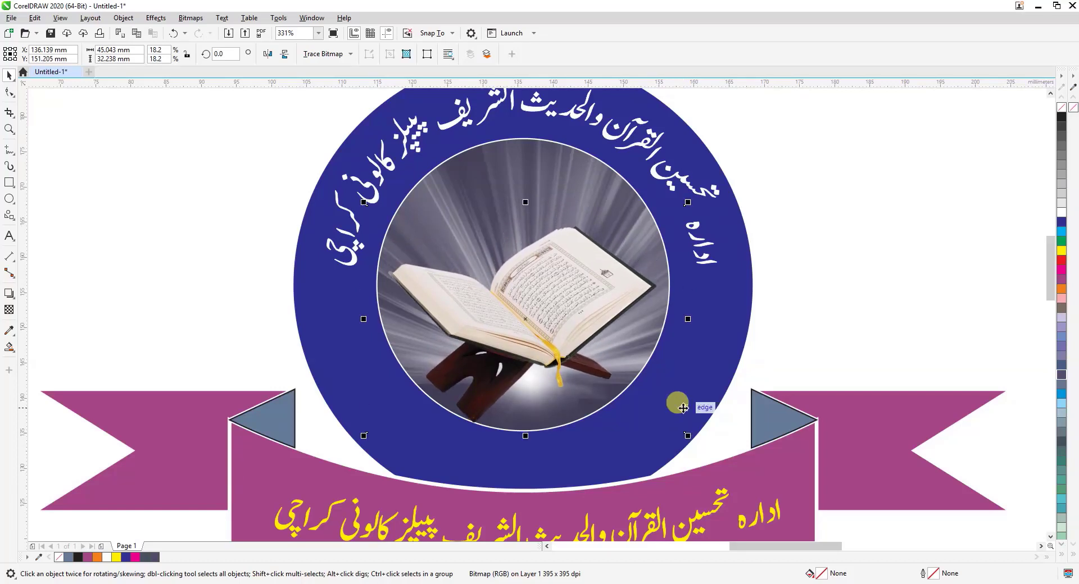
{"action": "key", "text": "Right"}
{"action": "key", "text": "Right"}
{"action": "key", "text": "Right"}
{"action": "key", "text": "Right"}
{"action": "key", "text": "Right"}
{"action": "key", "text": "Right"}
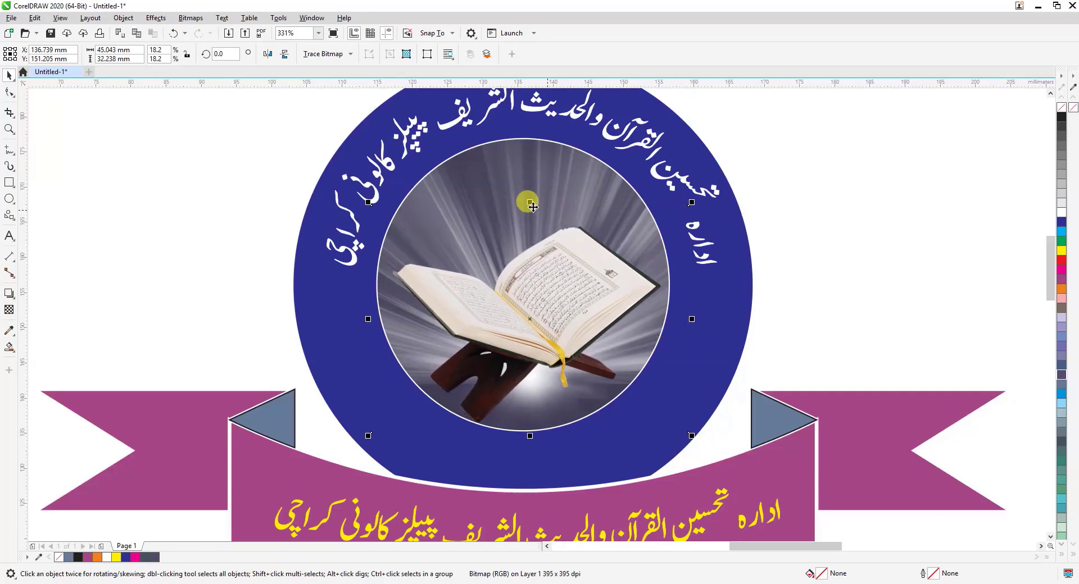
- Enlarge the book image proportionally to about 46.7 mm wide and nudge it to X 136.939 mm, Y 152.005 mm
{"action": "left_click", "coordinate": [548, 271]}
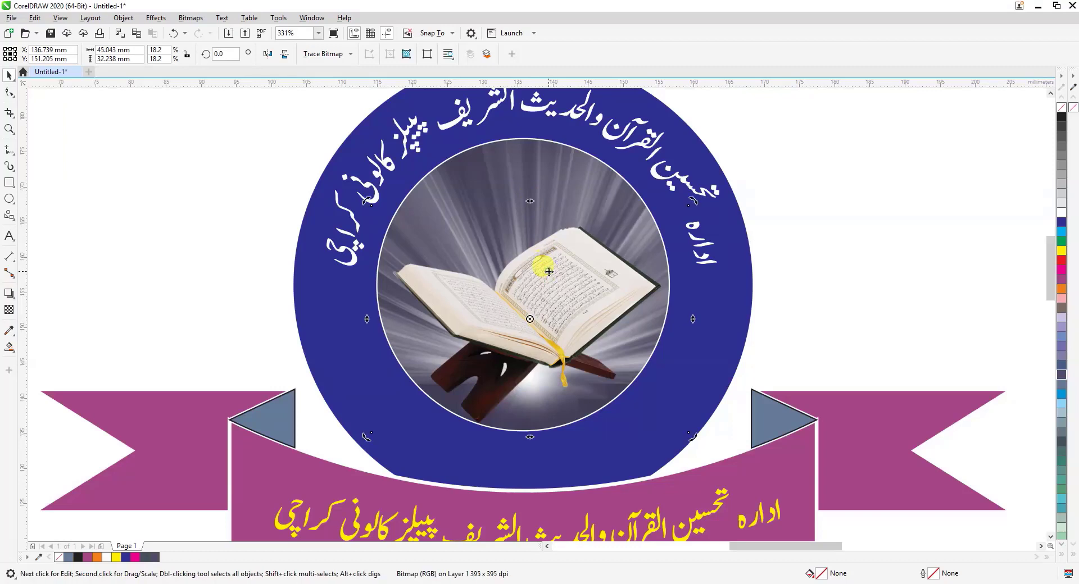
{"action": "left_click", "coordinate": [647, 315]}
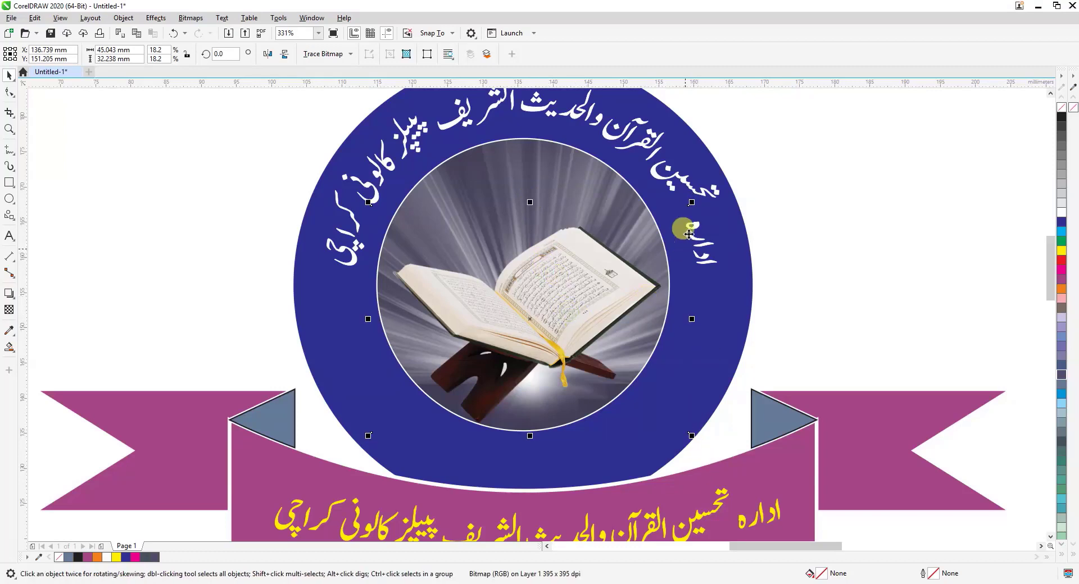
{"action": "left_click_drag", "start_coordinate": [691, 202], "coordinate": [697, 198]}
{"action": "key", "text": "Up"}
{"action": "key", "text": "Up"}
{"action": "key", "text": "Up"}
{"action": "key", "text": "Up"}
{"action": "key", "text": "Up"}
{"action": "key", "text": "Up"}
{"action": "key", "text": "Up"}
{"action": "key", "text": "Up"}
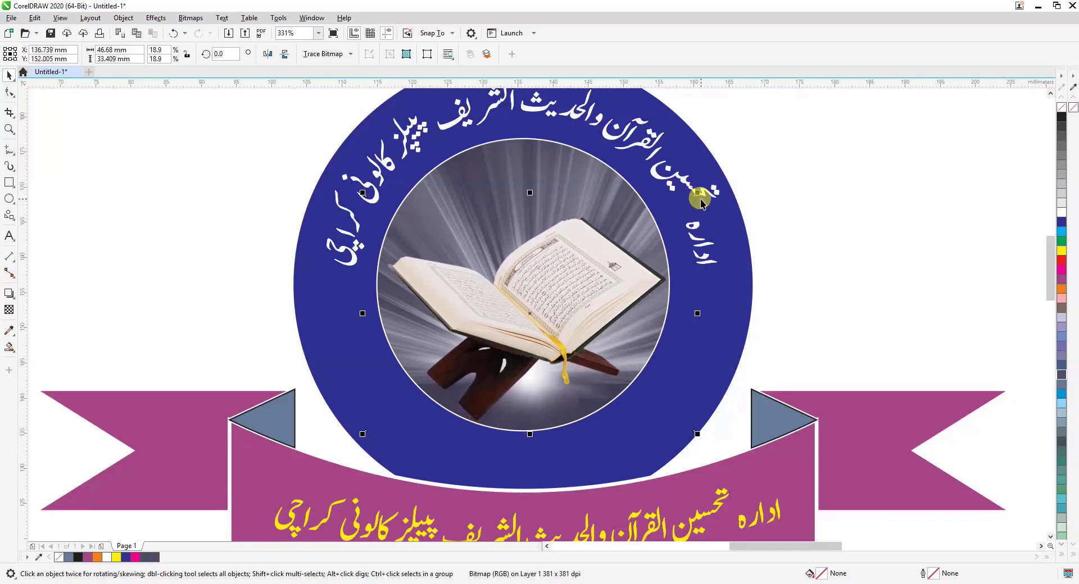
{"action": "key", "text": "Right"}
{"action": "key", "text": "Right"}
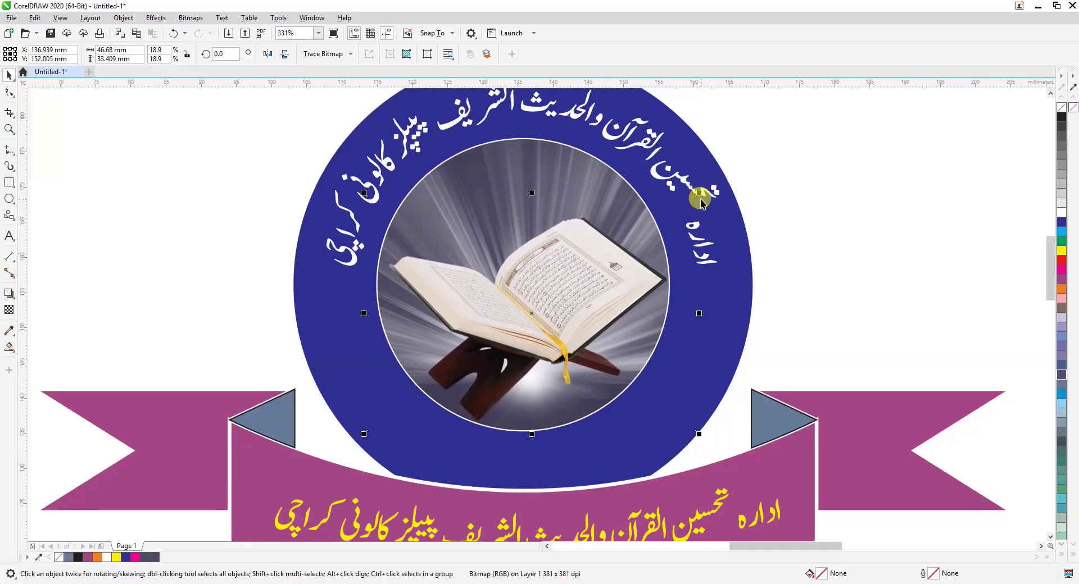
{"action": "scroll", "coordinate": [587, 270], "scroll_direction": "down", "scroll_amount": 2}
{"action": "left_click", "coordinate": [724, 248]}
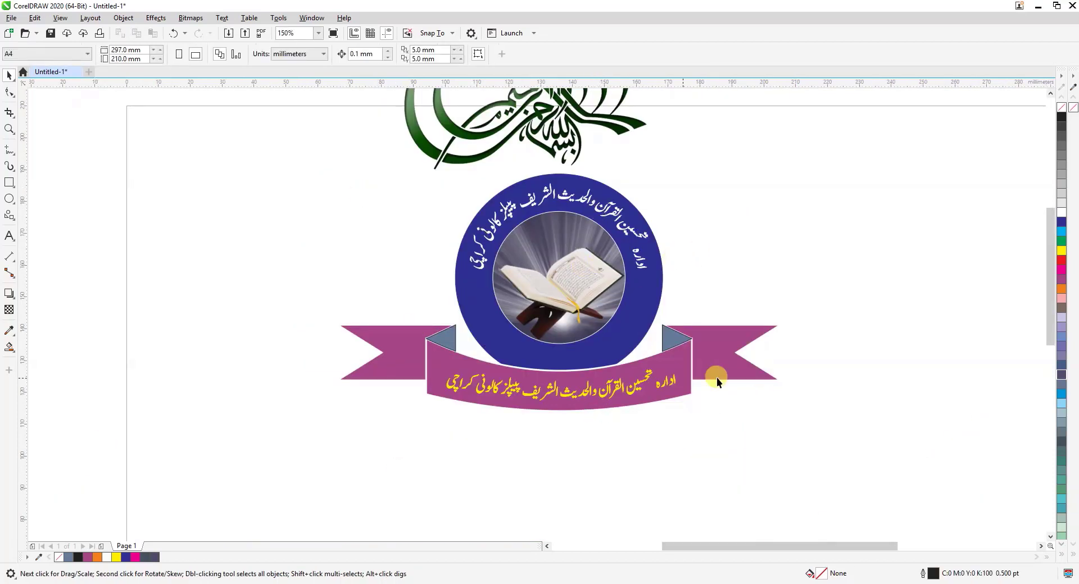
- Move the green calligraphy image away from the logo, to the upper-left corner of the page
{"action": "left_click_drag", "start_coordinate": [1048, 337], "coordinate": [1048, 306]}
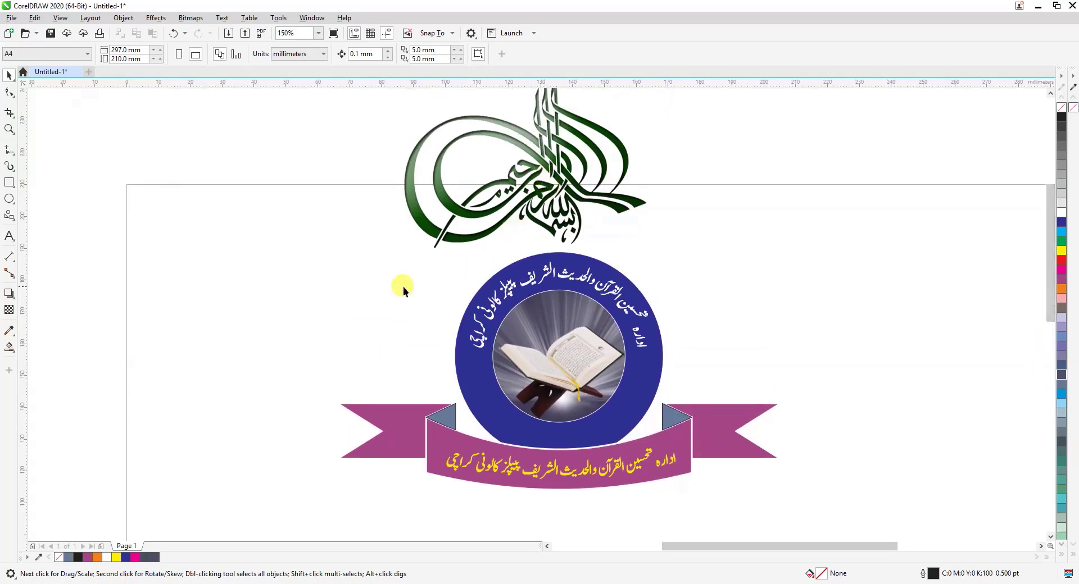
{"action": "left_click_drag", "start_coordinate": [178, 223], "coordinate": [855, 491]}
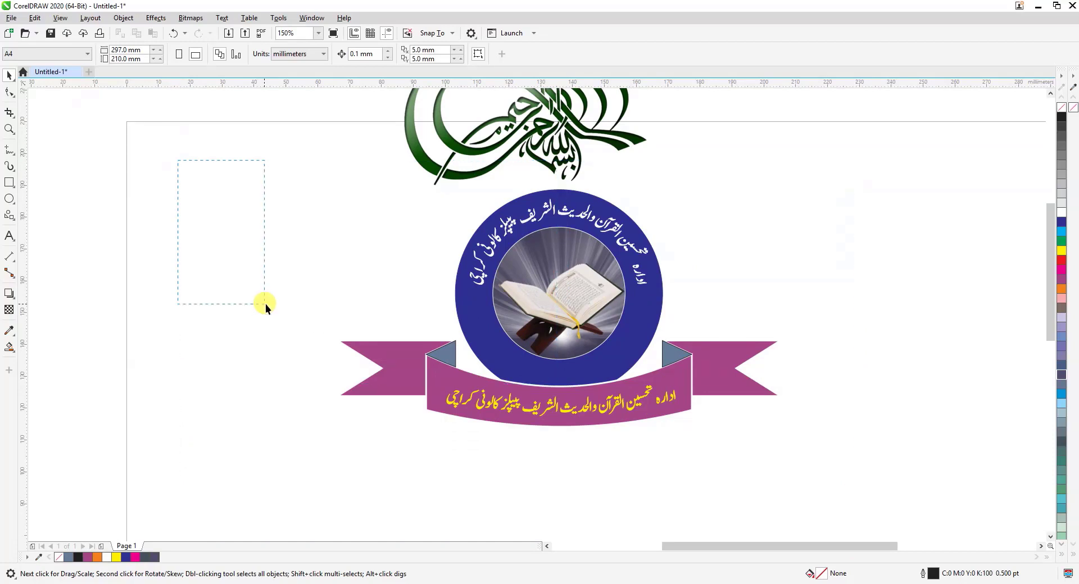
{"action": "left_click_drag", "start_coordinate": [542, 115], "coordinate": [239, 128]}
- Group the blue ring with its lettering, light rays and book, and send the group behind the ribbon
{"action": "left_click_drag", "start_coordinate": [426, 102], "coordinate": [475, 378]}
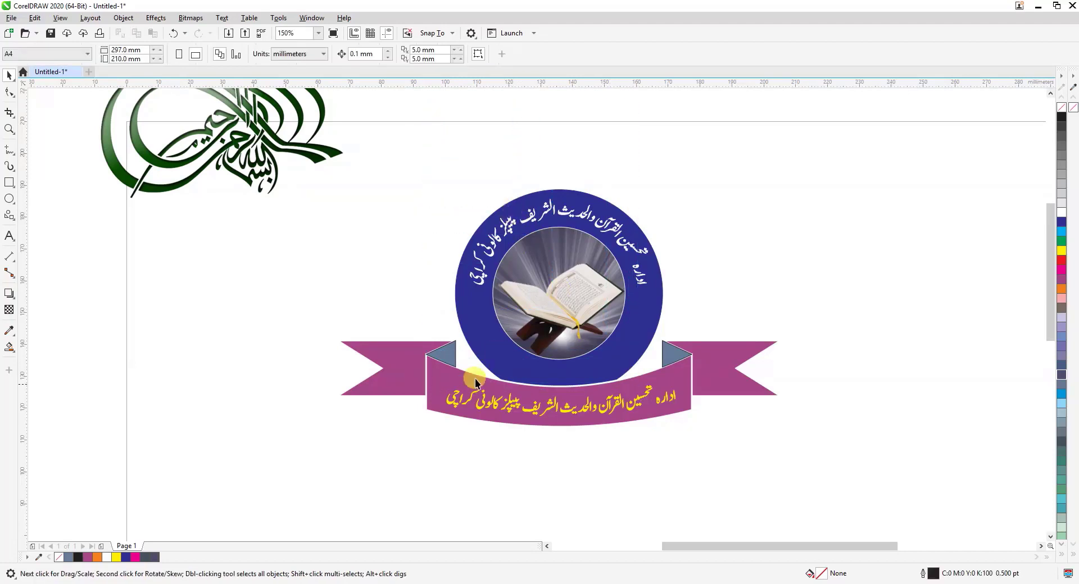
{"action": "left_click", "coordinate": [450, 351]}
{"action": "left_click", "coordinate": [403, 450]}
{"action": "left_click_drag", "start_coordinate": [449, 122], "coordinate": [671, 398]}
{"action": "key", "text": "ctrl+g"}
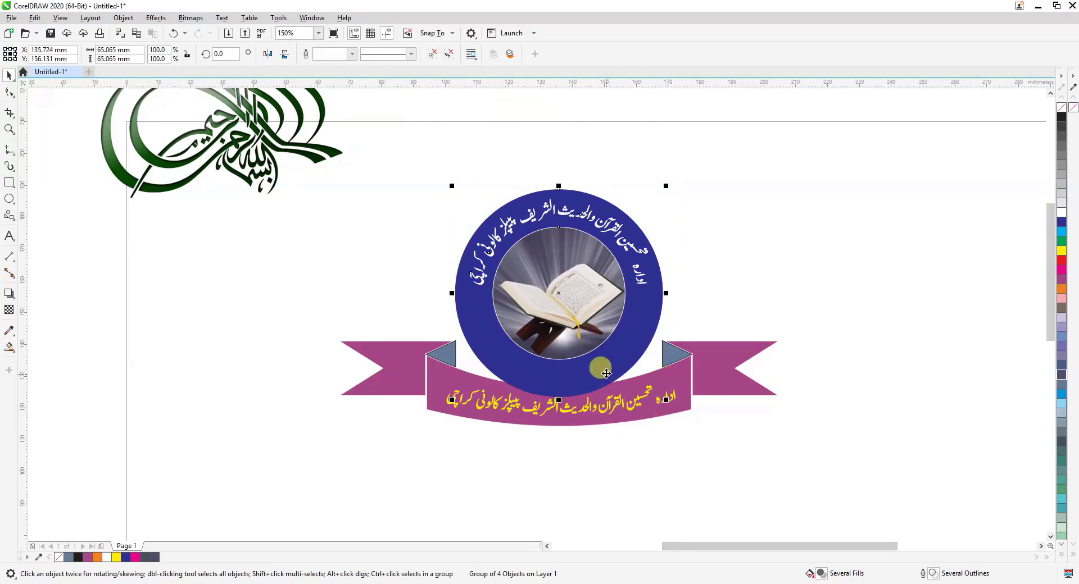
{"action": "left_click", "coordinate": [511, 55]}
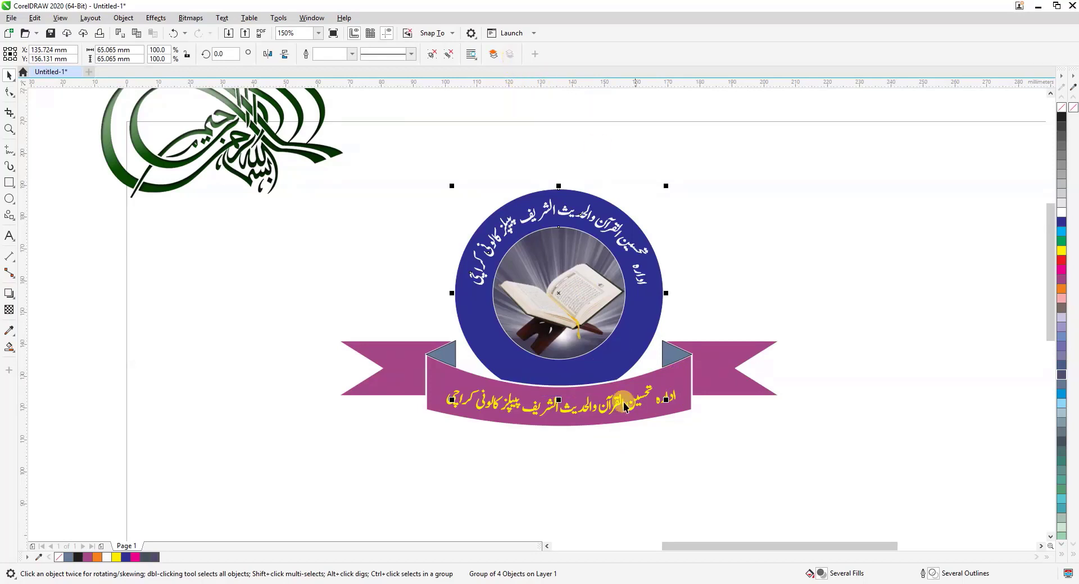
{"action": "left_click", "coordinate": [713, 211]}
- Shrink the calligraphy image proportionally to about 33 mm wide, place it above the ring and align it horizontally with the ring group's centre
{"action": "left_click", "coordinate": [253, 135]}
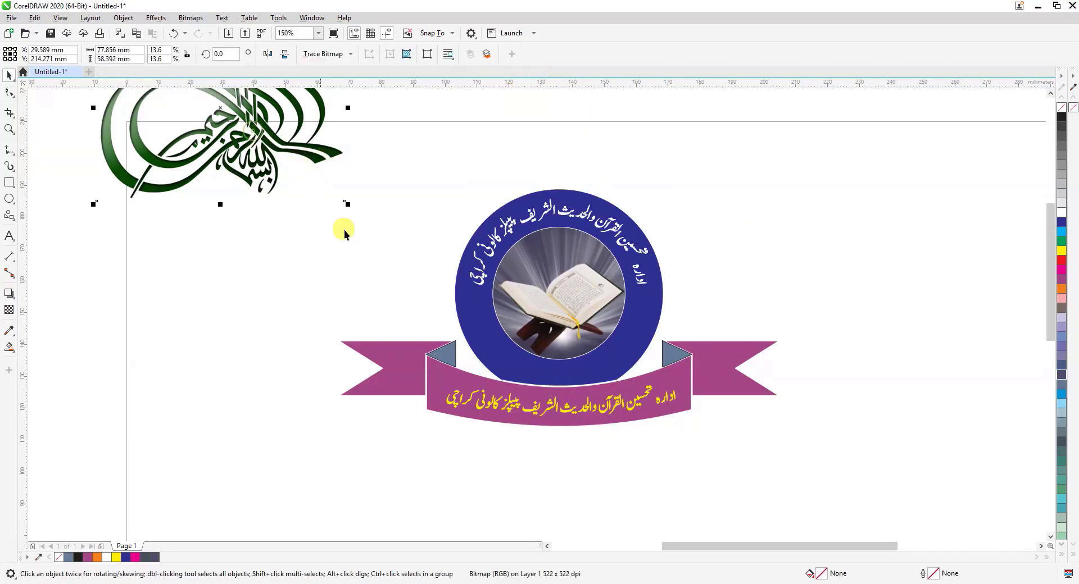
{"action": "left_click_drag", "start_coordinate": [348, 208], "coordinate": [484, 149]}
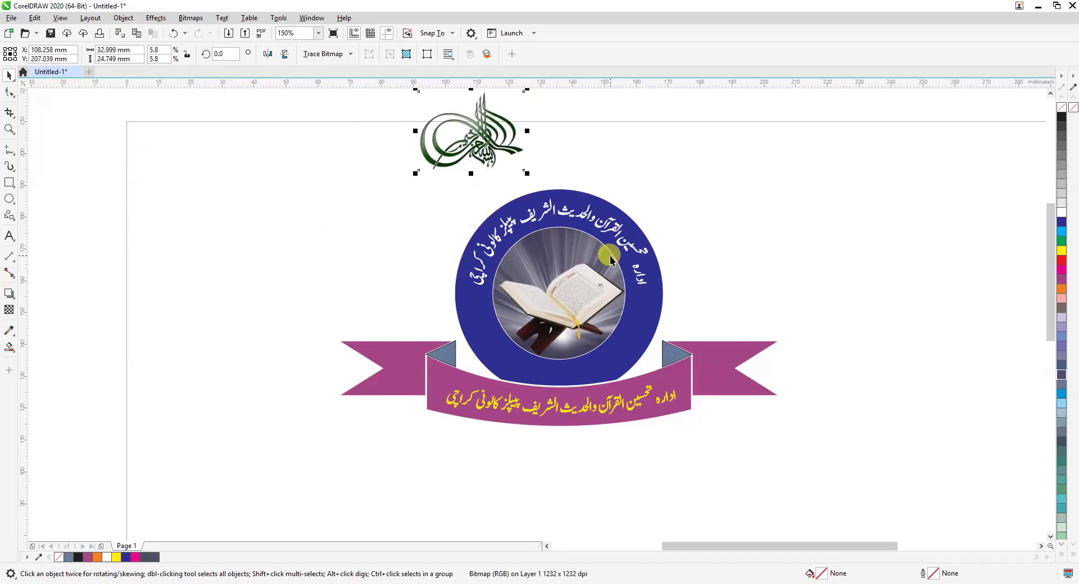
{"action": "left_click", "coordinate": [574, 208], "text": "shift"}
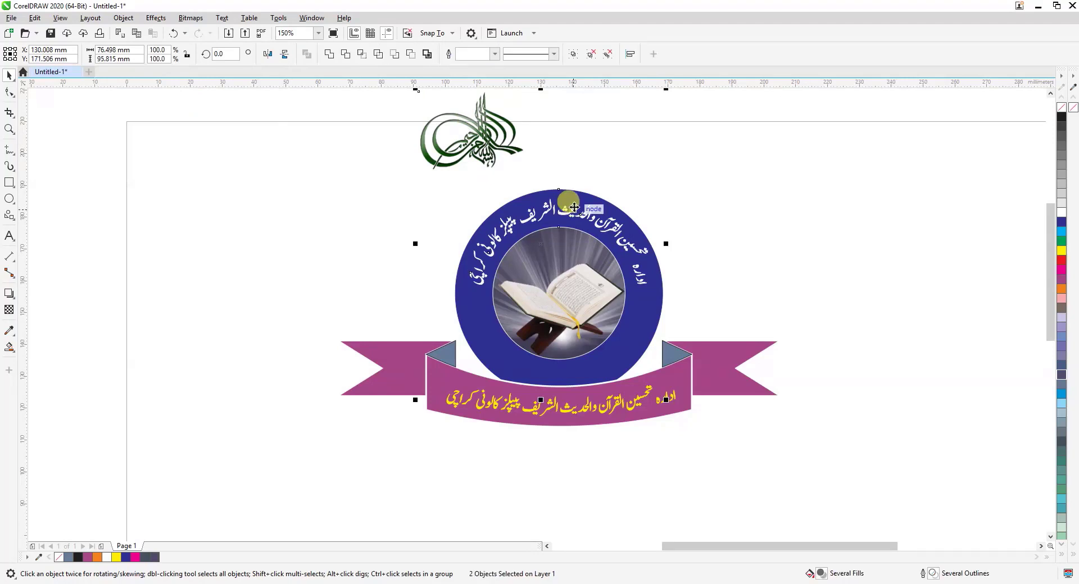
{"action": "key", "text": "c"}
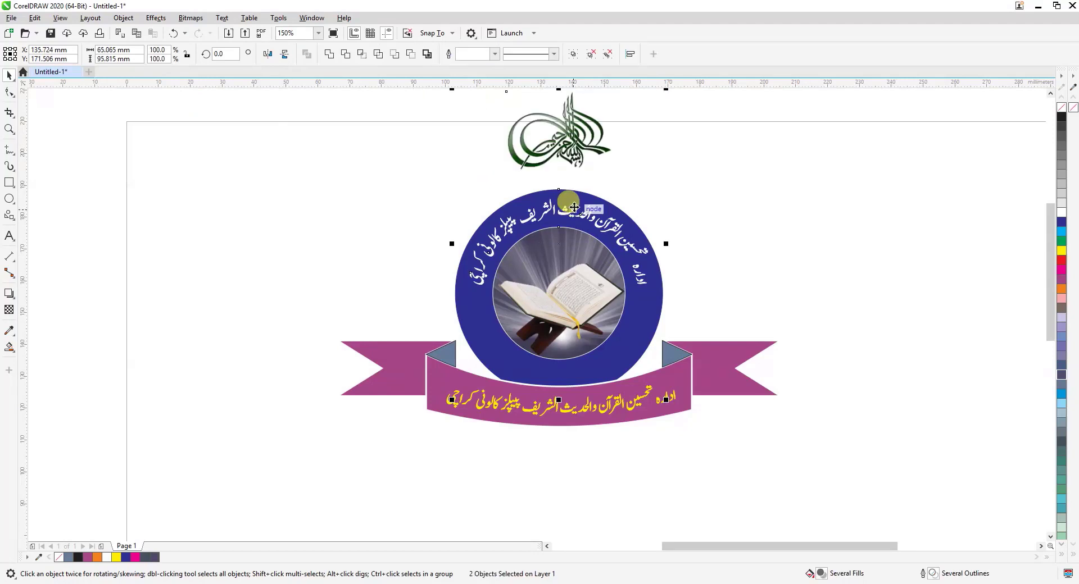
- Enlarge the calligraphy image proportionally to about 47 mm wide and nudge it down 2.8 mm, to Y 204.239 mm, just above the ring
{"action": "left_click_drag", "start_coordinate": [1050, 309], "coordinate": [1036, 289]}
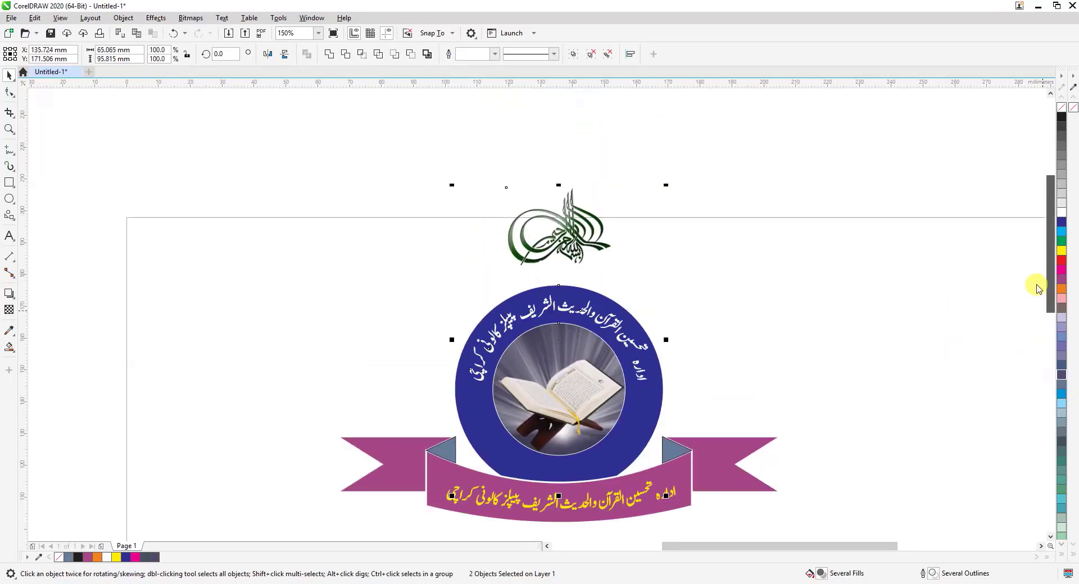
{"action": "left_click", "coordinate": [552, 231]}
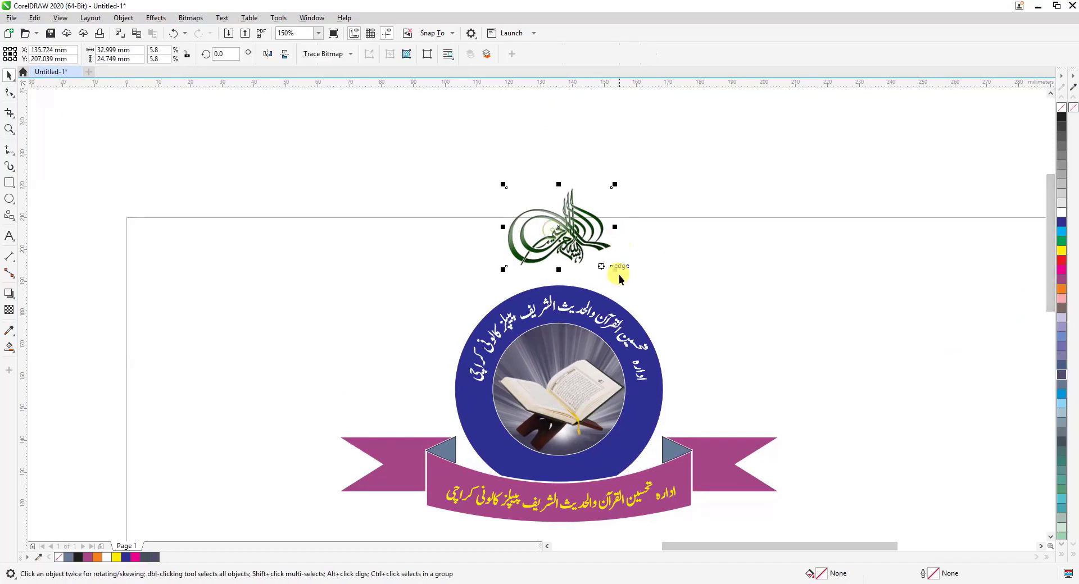
{"action": "left_click_drag", "start_coordinate": [617, 271], "coordinate": [659, 287]}
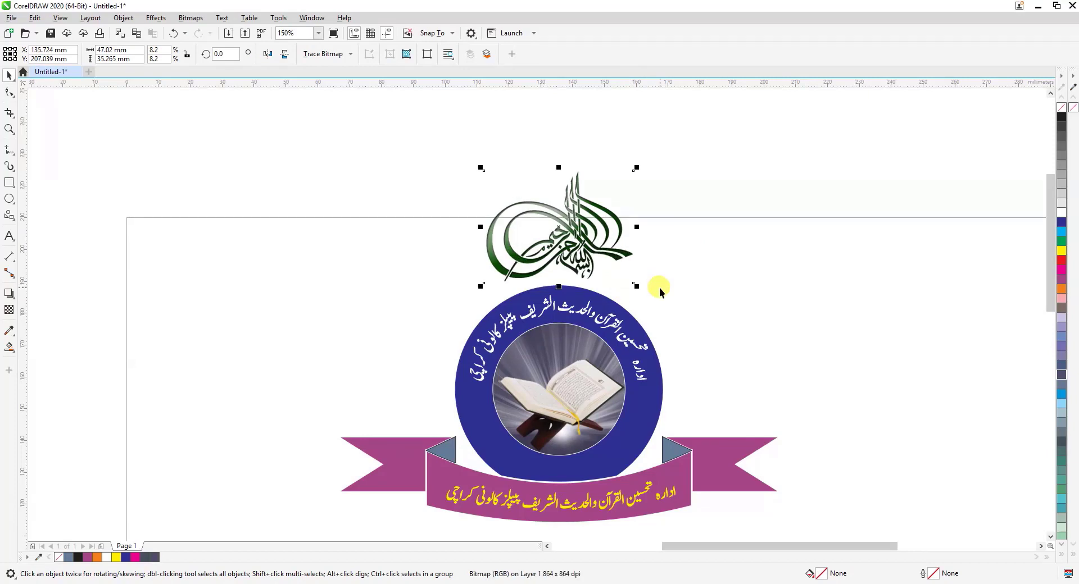
{"action": "key", "text": "Down"}
{"action": "key", "text": "Down"}
{"action": "key", "text": "Down"}
{"action": "key", "text": "Down"}
{"action": "key", "text": "Down"}
{"action": "key", "text": "Down"}
{"action": "key", "text": "Down"}
{"action": "key", "text": "Down"}
{"action": "key", "text": "Down"}
{"action": "key", "text": "Down"}
{"action": "key", "text": "Down"}
{"action": "key", "text": "Down"}
{"action": "key", "text": "Down"}
{"action": "key", "text": "Down"}
{"action": "key", "text": "Down"}
{"action": "key", "text": "Down"}
{"action": "key", "text": "Down"}
{"action": "key", "text": "Down"}
{"action": "key", "text": "Down"}
{"action": "key", "text": "Down"}
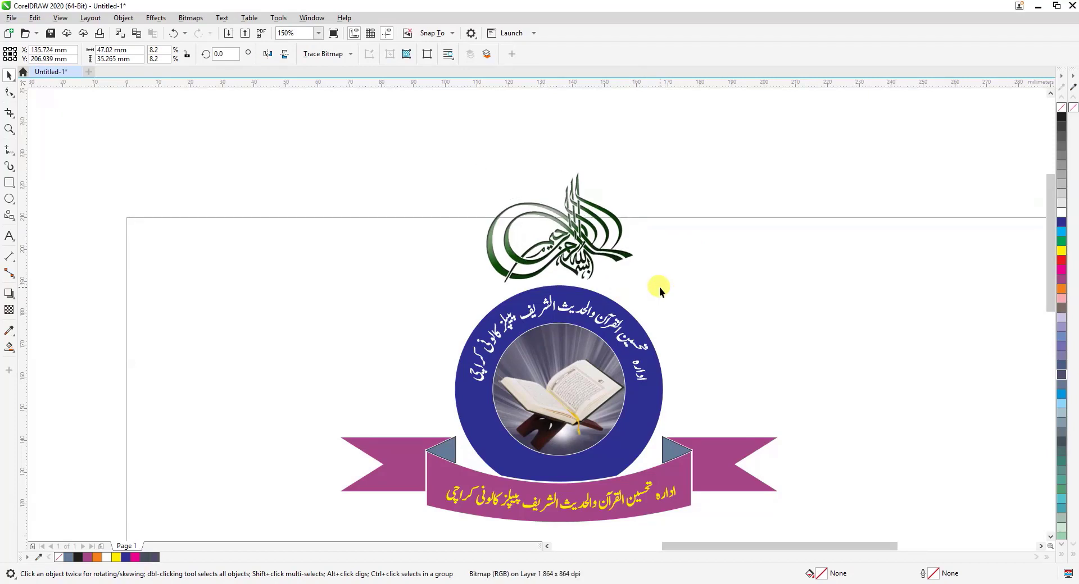
{"action": "key", "text": "Down"}
{"action": "key", "text": "Down"}
{"action": "key", "text": "Down"}
{"action": "key", "text": "Down"}
{"action": "key", "text": "Down"}
{"action": "key", "text": "Down"}
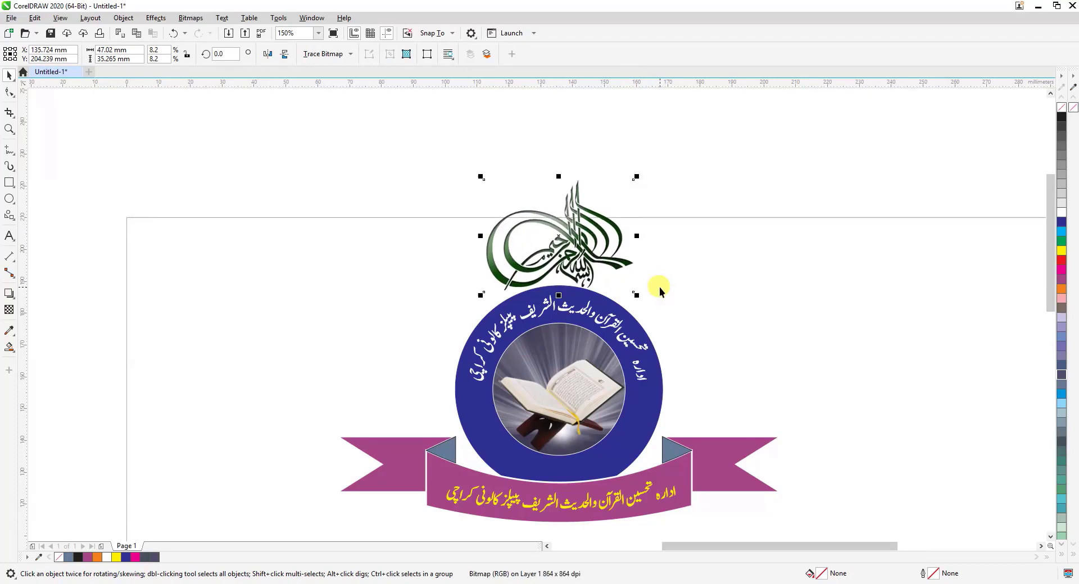
{"action": "left_click", "coordinate": [701, 295]}
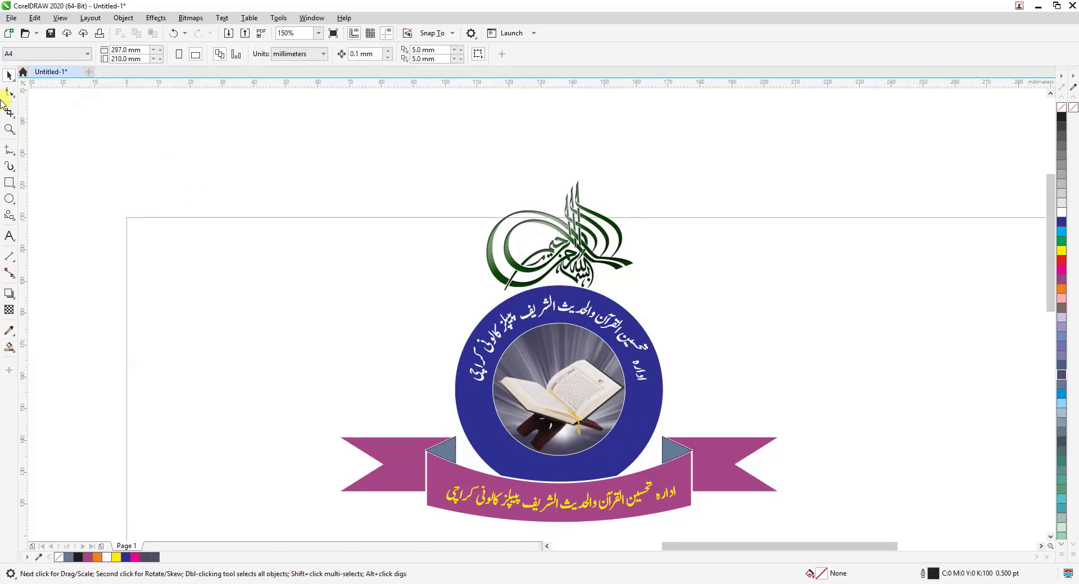
- Create separate shapes over the left and right ribbon tails with Smart Fill, using the slate-blue fill and a 0.5 pt black outline
{"action": "left_click", "coordinate": [9, 129]}
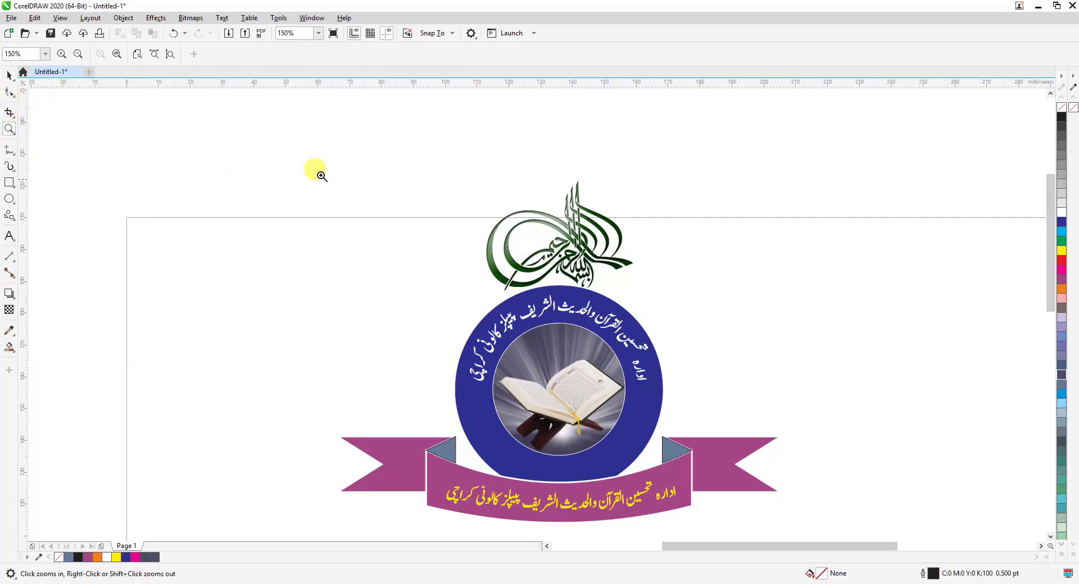
{"action": "left_click_drag", "start_coordinate": [286, 142], "coordinate": [834, 514]}
{"action": "left_click", "coordinate": [9, 75]}
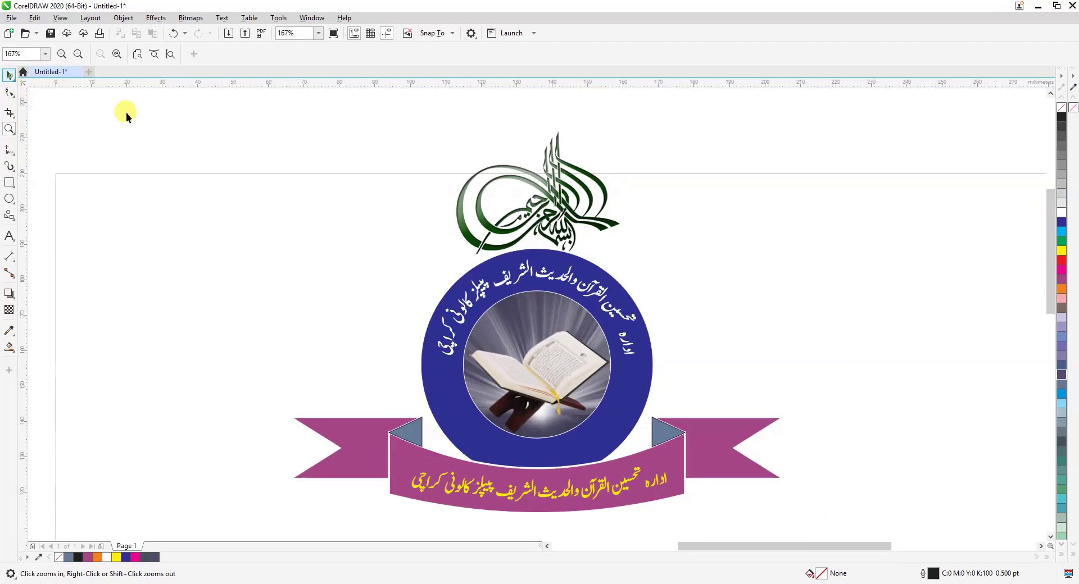
{"action": "left_click", "coordinate": [701, 442]}
{"action": "left_click", "coordinate": [356, 457]}
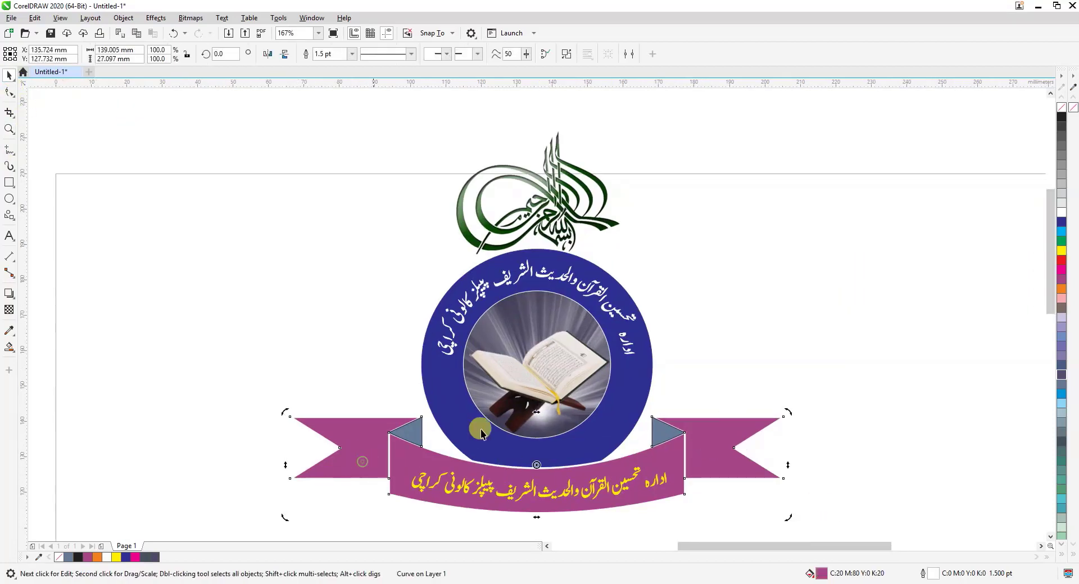
{"action": "left_click", "coordinate": [808, 307]}
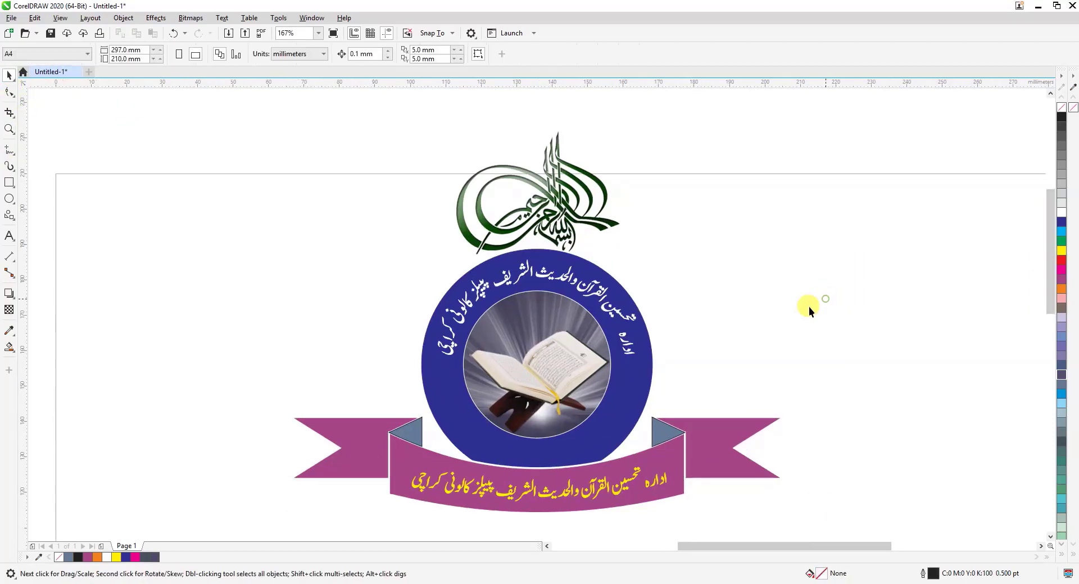
{"action": "left_click", "coordinate": [9, 349]}
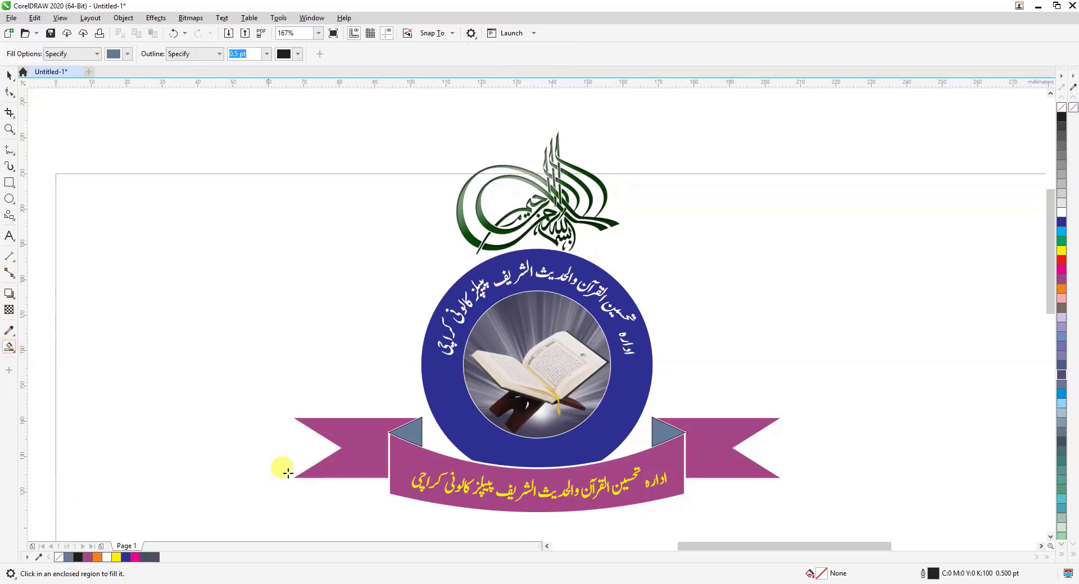
{"action": "left_click", "coordinate": [356, 455]}
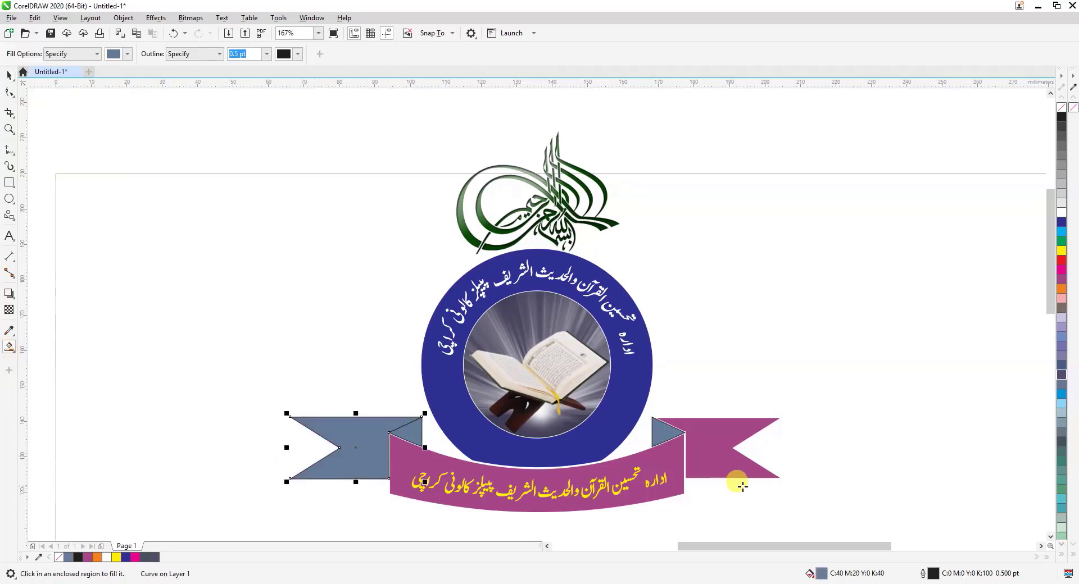
{"action": "left_click", "coordinate": [716, 449]}
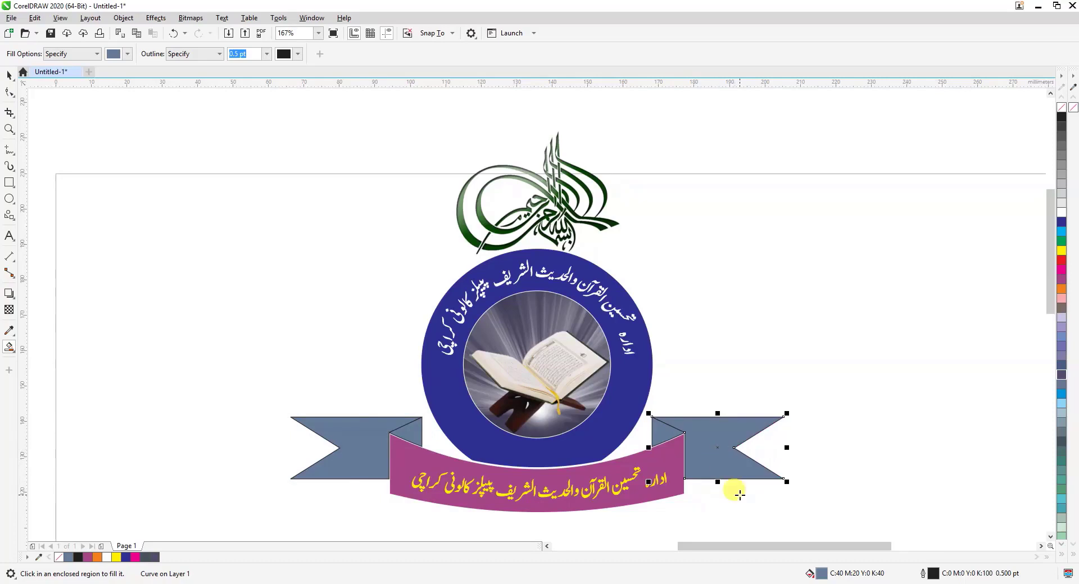
- Recolour the right ribbon tail dark slate (C:20 M:0 Y:0 K:80) and the left ribbon tail dark greyish purple
{"action": "left_click", "coordinate": [1061, 441]}
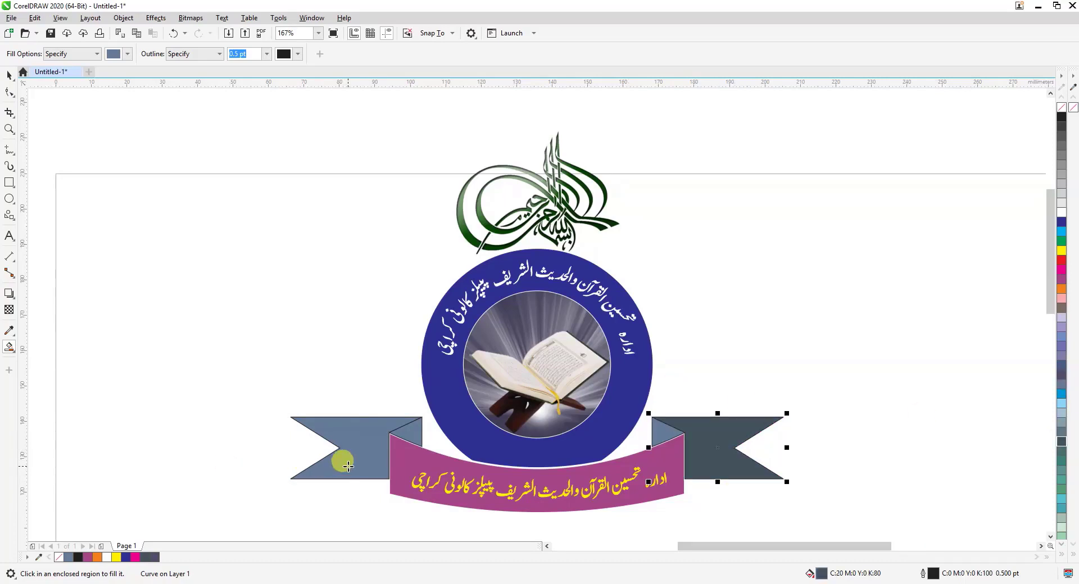
{"action": "left_click", "coordinate": [347, 466]}
{"action": "left_click", "coordinate": [154, 557]}
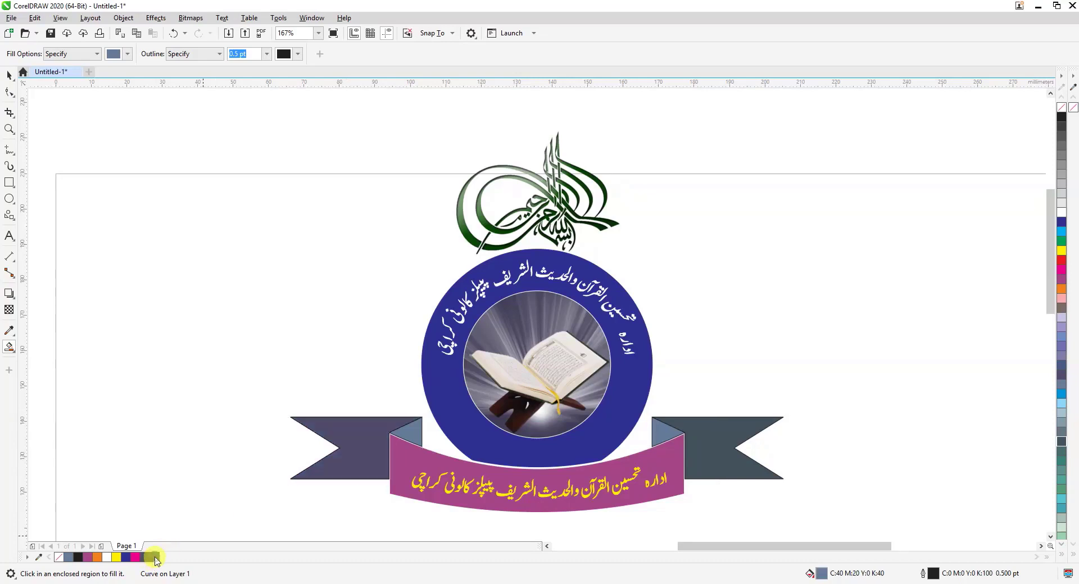
- Recolour the left ribbon tail with the dark slate document colour Dark Green, matching the right tail
{"action": "left_click", "coordinate": [147, 558]}
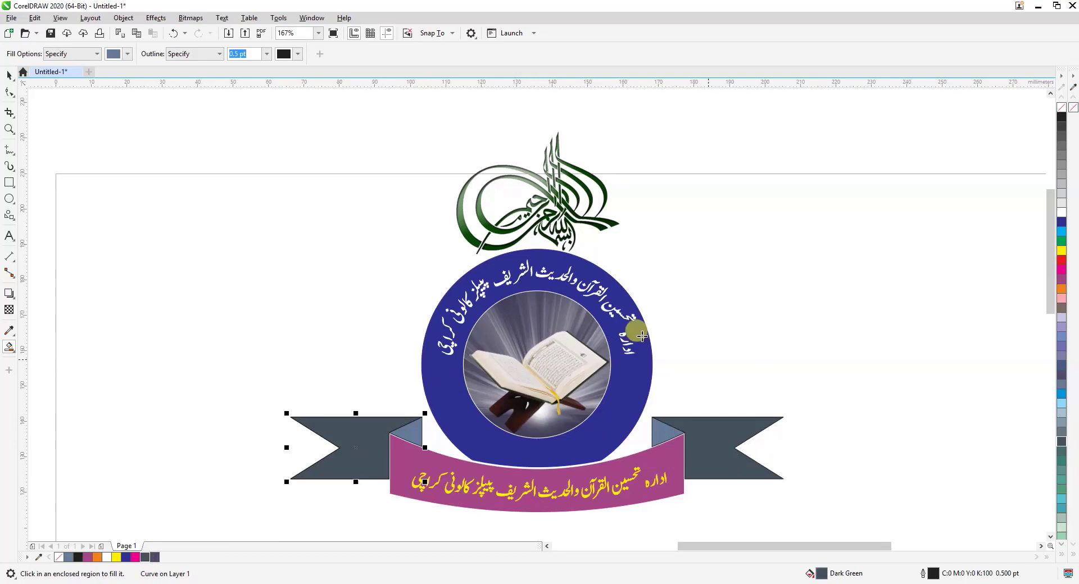
{"action": "left_click", "coordinate": [9, 76]}
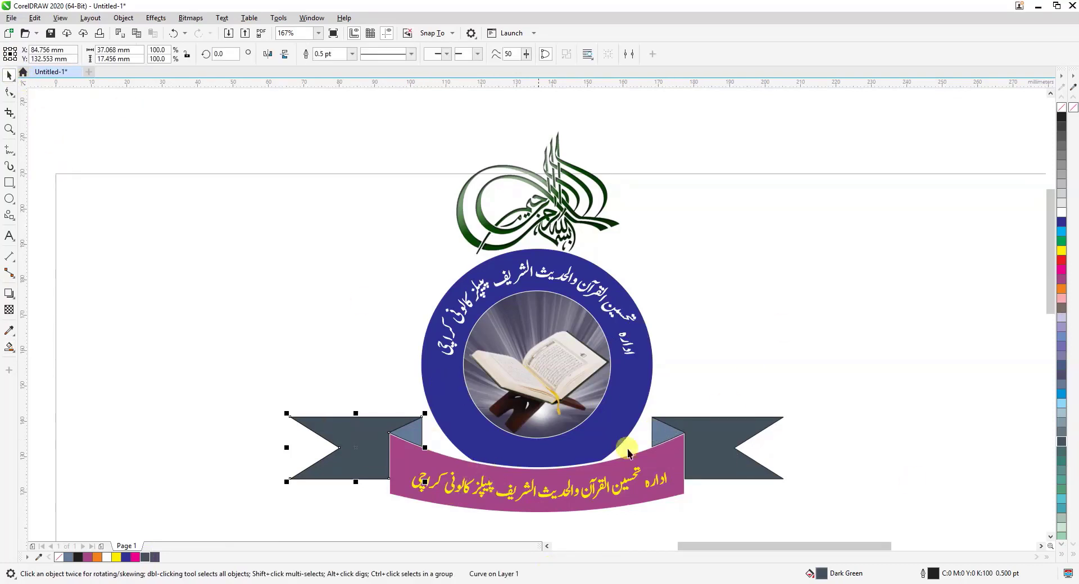
{"action": "left_click", "coordinate": [837, 343]}
- Group all the logo's parts, including the calligraphy, ring, book image, lettering and ribbon, into one object
{"action": "scroll", "coordinate": [837, 343], "scroll_direction": "down", "scroll_amount": 2}
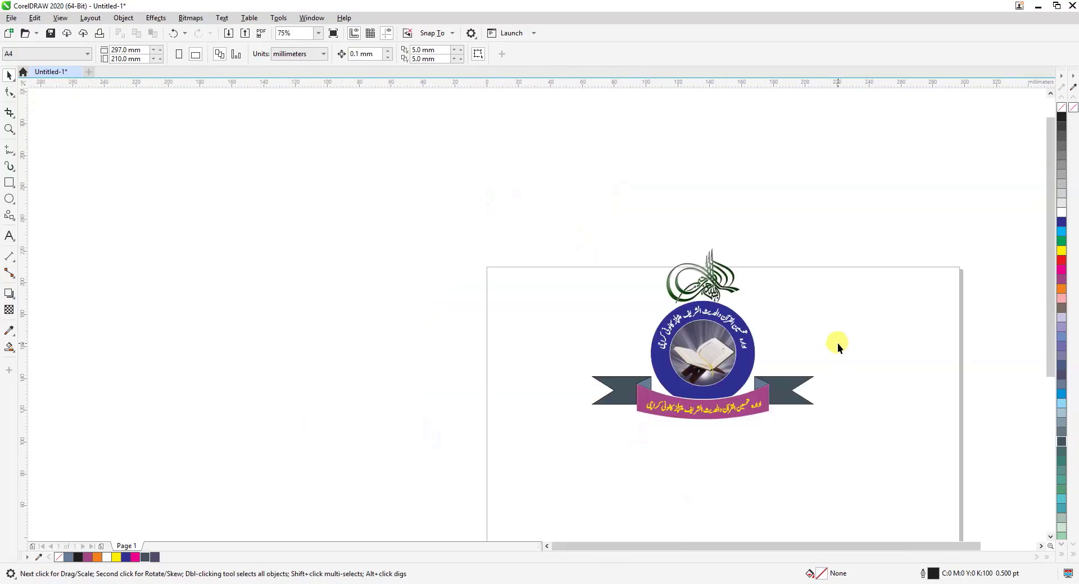
{"action": "left_click", "coordinate": [9, 129]}
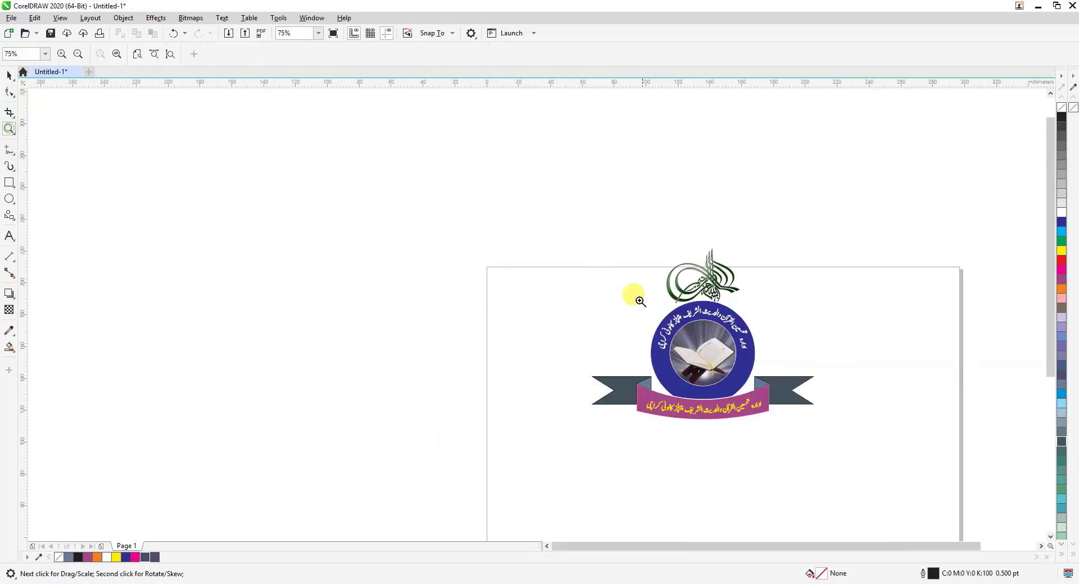
{"action": "left_click_drag", "start_coordinate": [540, 218], "coordinate": [873, 490]}
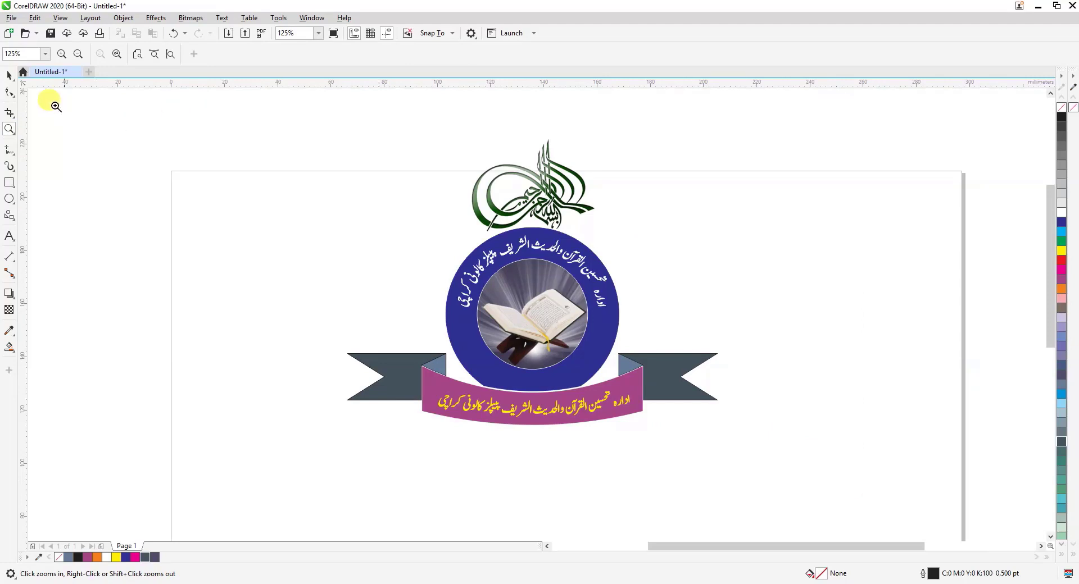
{"action": "left_click", "coordinate": [9, 75]}
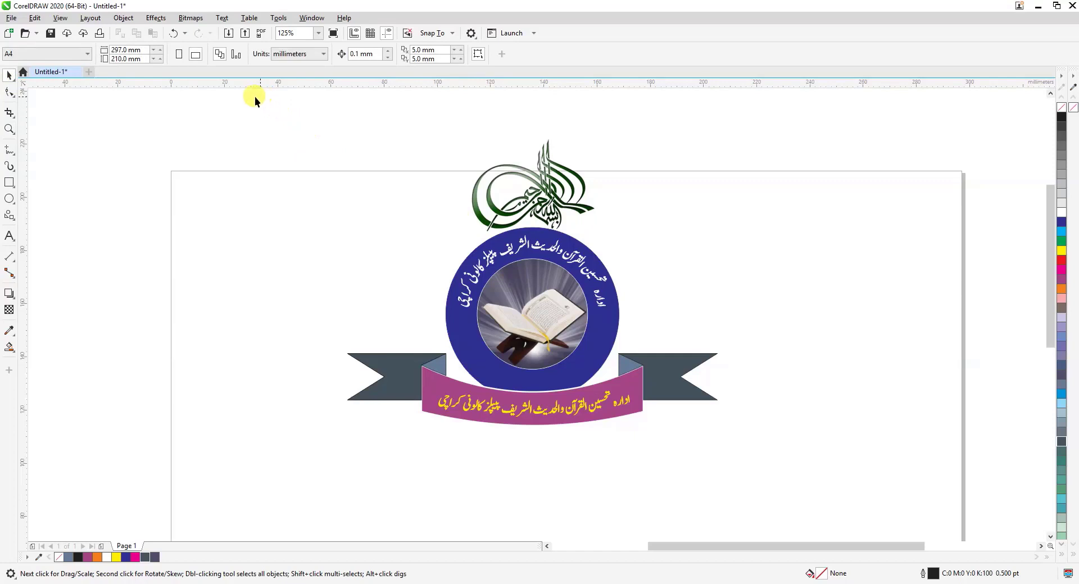
{"action": "left_click_drag", "start_coordinate": [251, 101], "coordinate": [780, 459]}
{"action": "left_click_drag", "start_coordinate": [814, 489], "coordinate": [814, 489]}
{"action": "key", "text": "ctrl+g"}
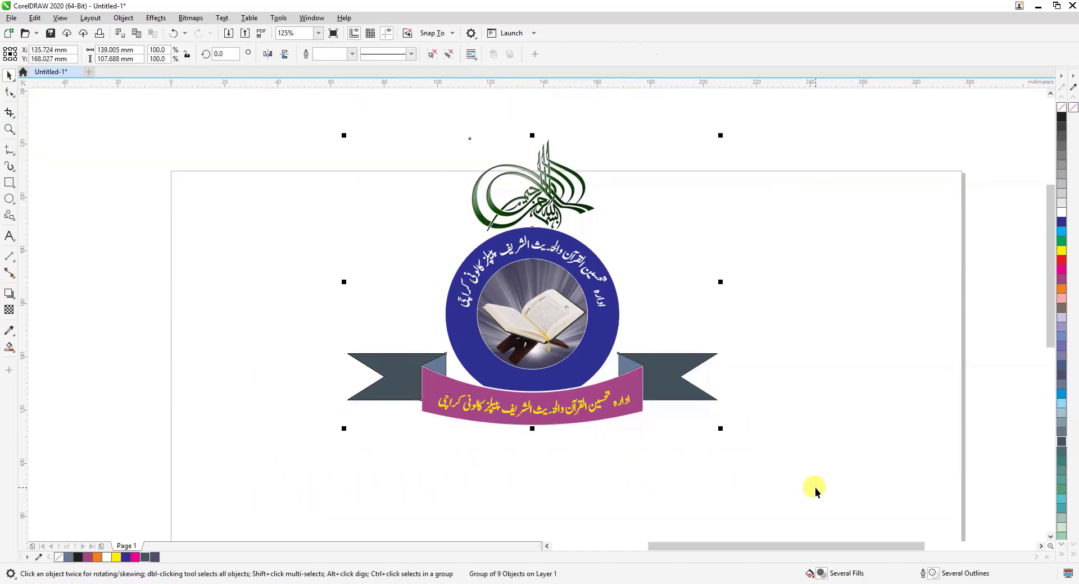
{"action": "left_click", "coordinate": [787, 433]}
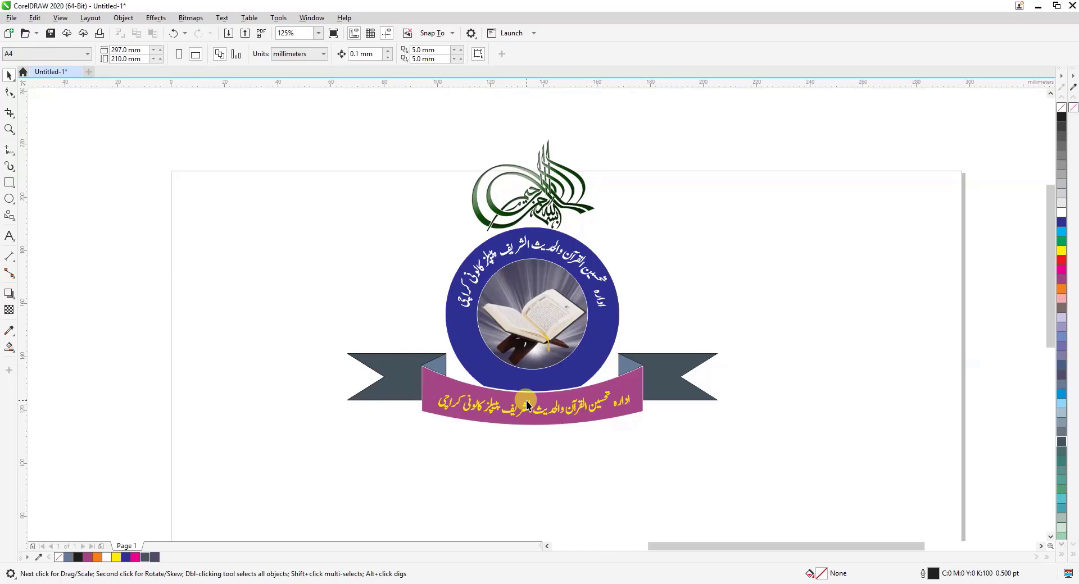
- Centre the grouped logo on the A4 page, at X 148.5 mm and Y 105.0 mm
{"action": "left_click_drag", "start_coordinate": [247, 95], "coordinate": [760, 497]}
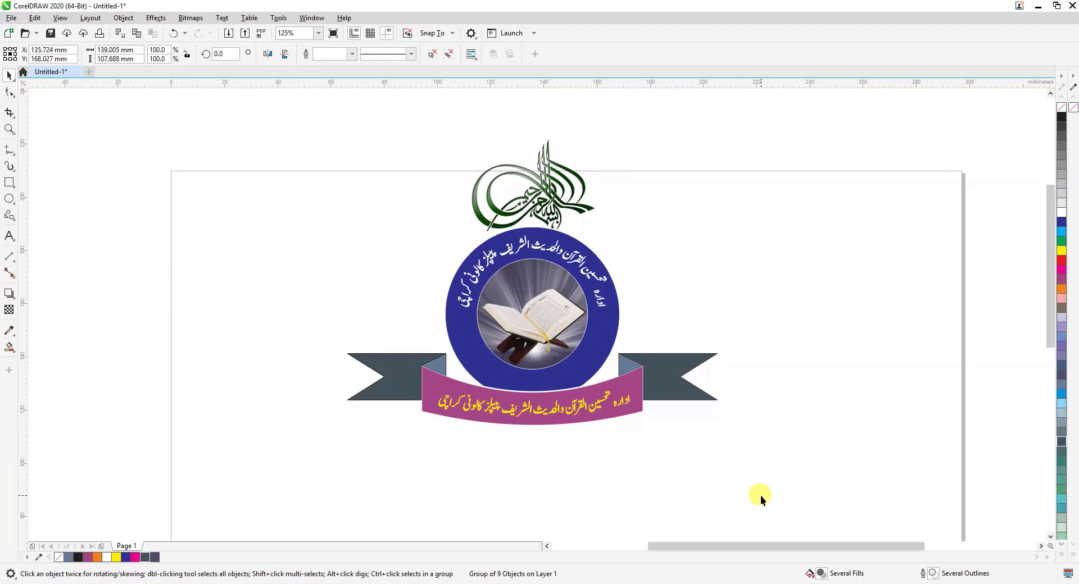
{"action": "key", "text": "p"}
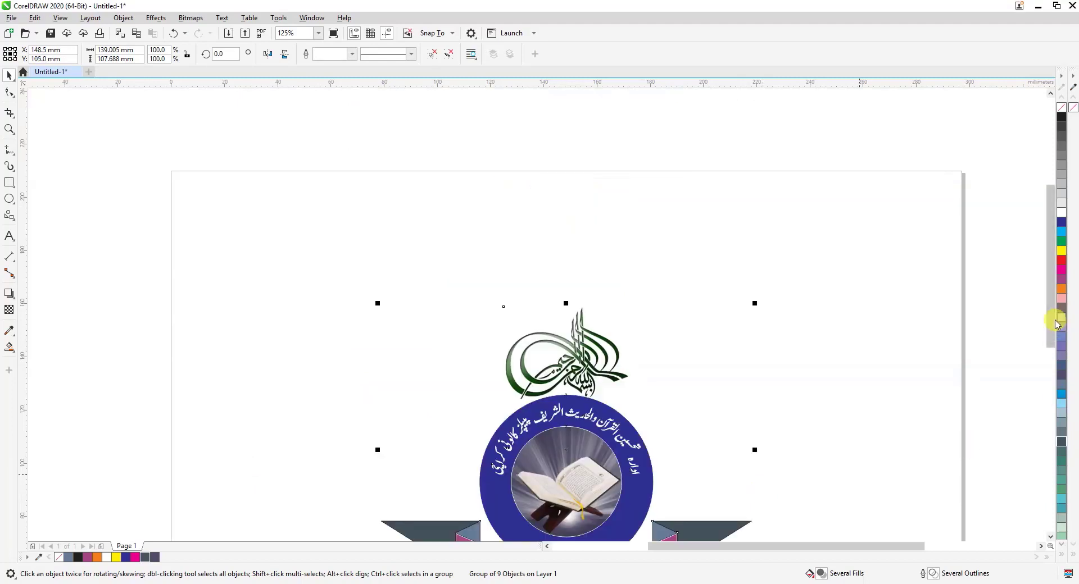
{"action": "left_click_drag", "start_coordinate": [1051, 317], "coordinate": [1050, 377]}
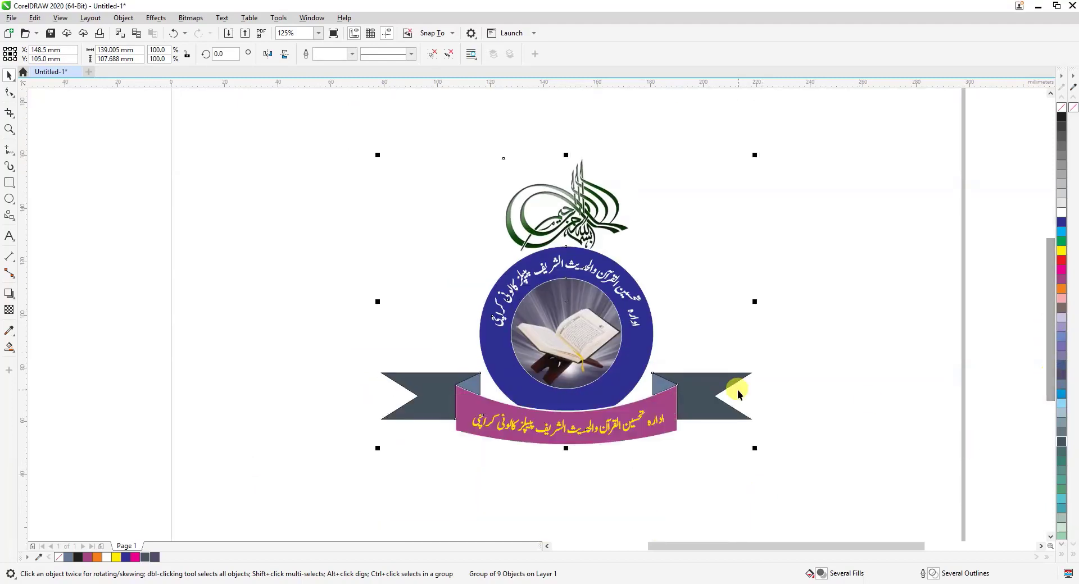
{"action": "left_click", "coordinate": [827, 314]}
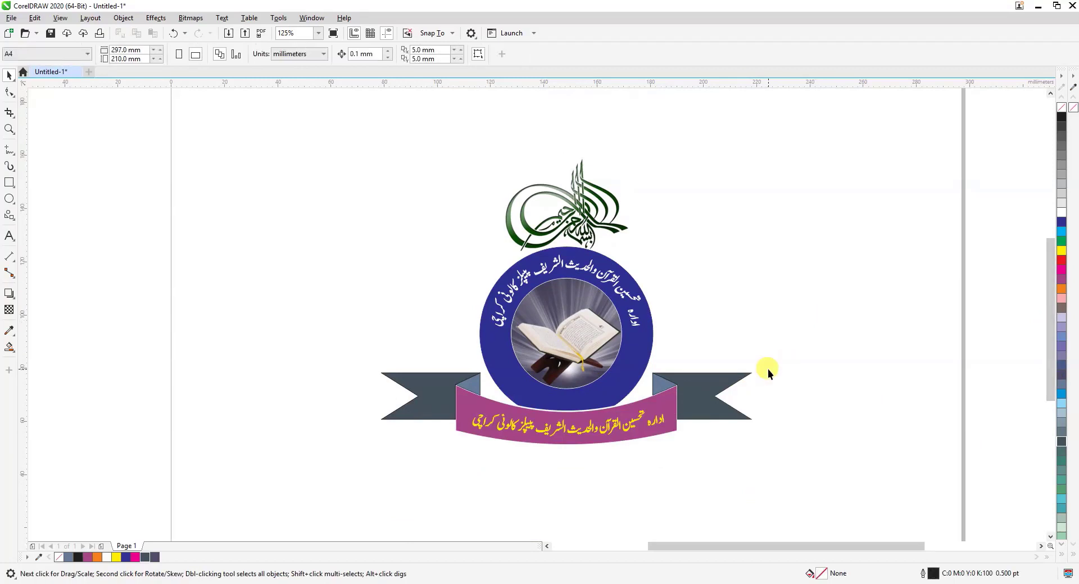